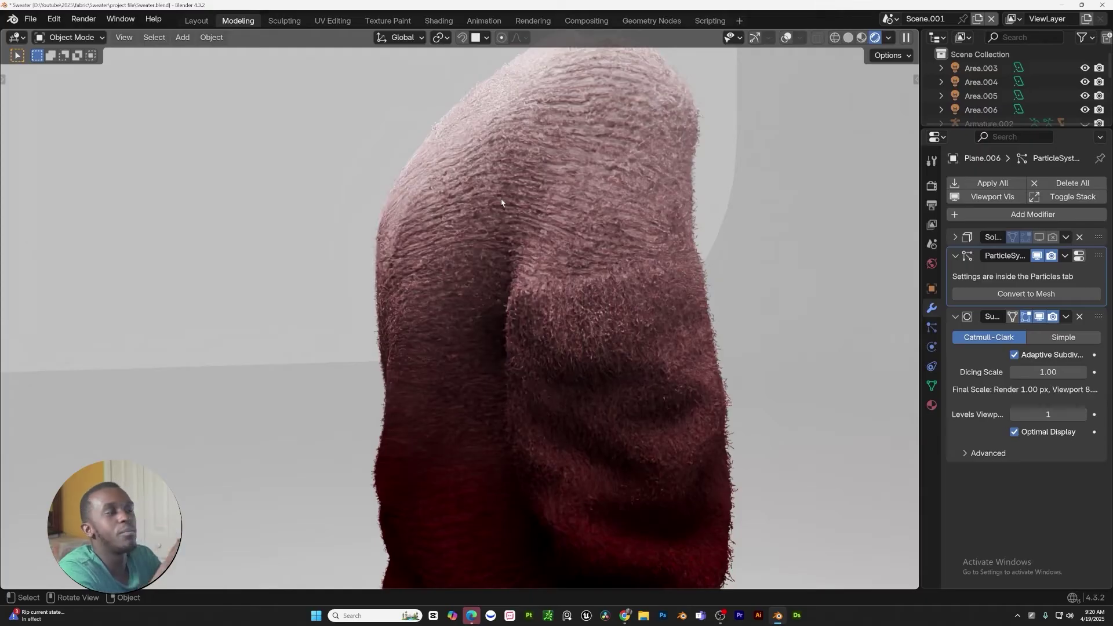
Examine the knitted sweater up close in the rendered viewport and in the finished render 6.png
{"action": "scroll", "coordinate": [502, 202], "scroll_direction": "down", "scroll_amount": 6}
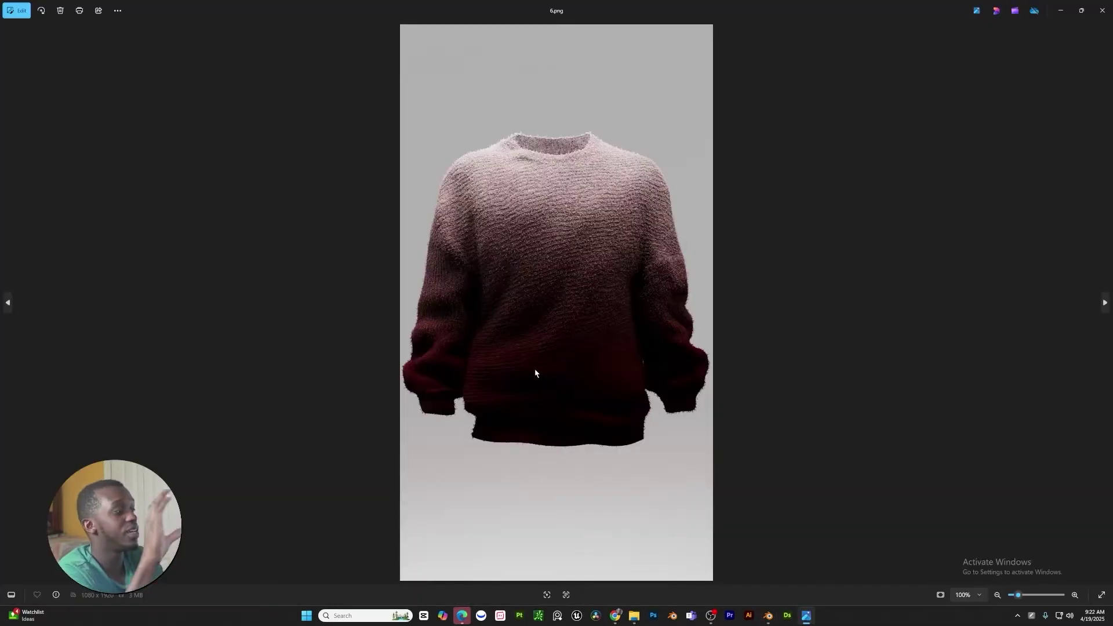
{"action": "scroll", "coordinate": [567, 261], "scroll_direction": "up", "scroll_amount": 3}
{"action": "scroll", "coordinate": [580, 279], "scroll_direction": "up", "scroll_amount": 2}
{"action": "left_click_drag", "start_coordinate": [589, 296], "coordinate": [560, 308]}
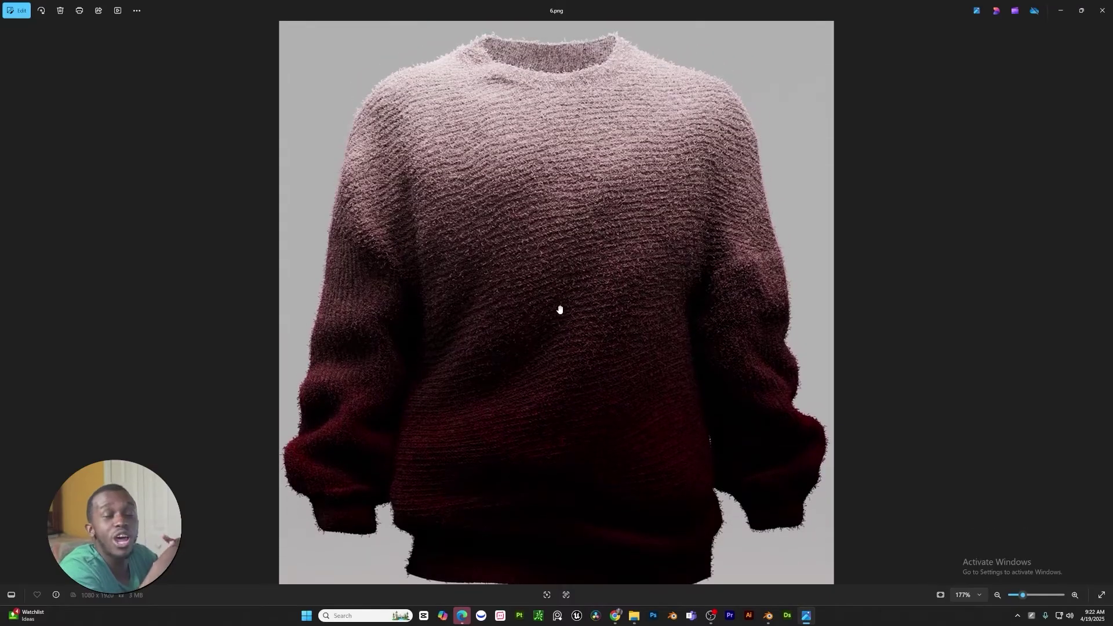
{"action": "scroll", "coordinate": [560, 309], "scroll_direction": "up", "scroll_amount": 2}
{"action": "scroll", "coordinate": [560, 309], "scroll_direction": "down", "scroll_amount": 4}
{"action": "scroll", "coordinate": [560, 309], "scroll_direction": "up", "scroll_amount": 1}
{"action": "mouse_move", "coordinate": [559, 373]}
{"action": "left_mouse_down"}
{"action": "mouse_move", "coordinate": [559, 308]}
{"action": "mouse_move", "coordinate": [544, 367]}
{"action": "left_mouse_up"}
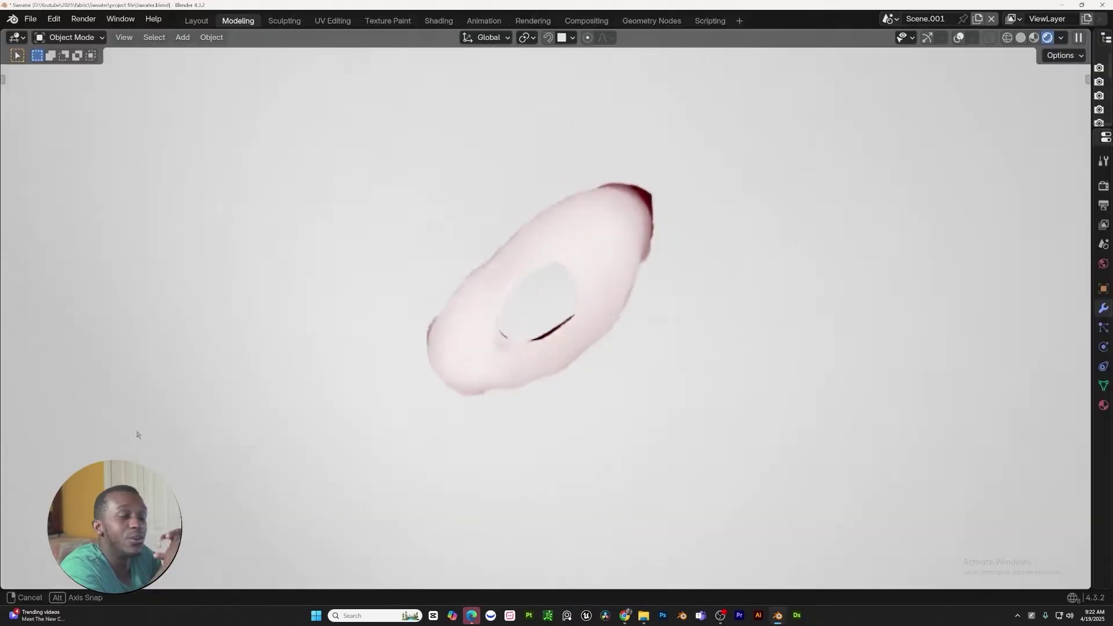
Inspect the rendered sweater model from above and from the side
{"action": "middle_click_drag", "start_coordinate": [137, 434], "coordinate": [231, 290]}
{"action": "middle_click_drag", "start_coordinate": [673, 406], "coordinate": [599, 287]}
{"action": "scroll", "coordinate": [505, 207], "scroll_direction": "up", "scroll_amount": 3}
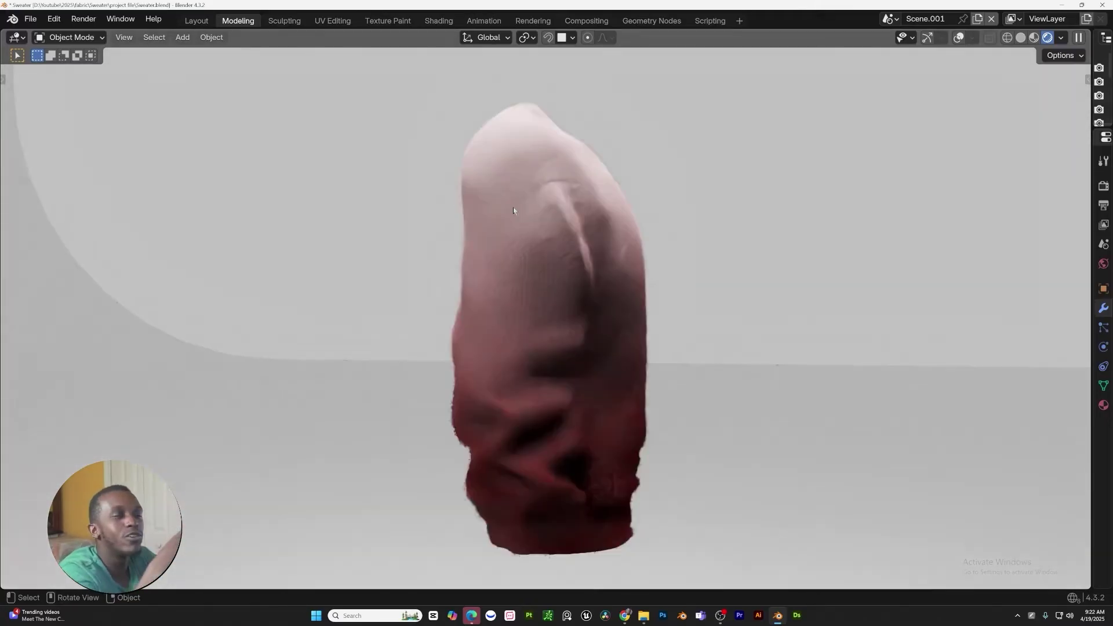
{"action": "scroll", "coordinate": [545, 336], "scroll_direction": "down", "scroll_amount": 4}
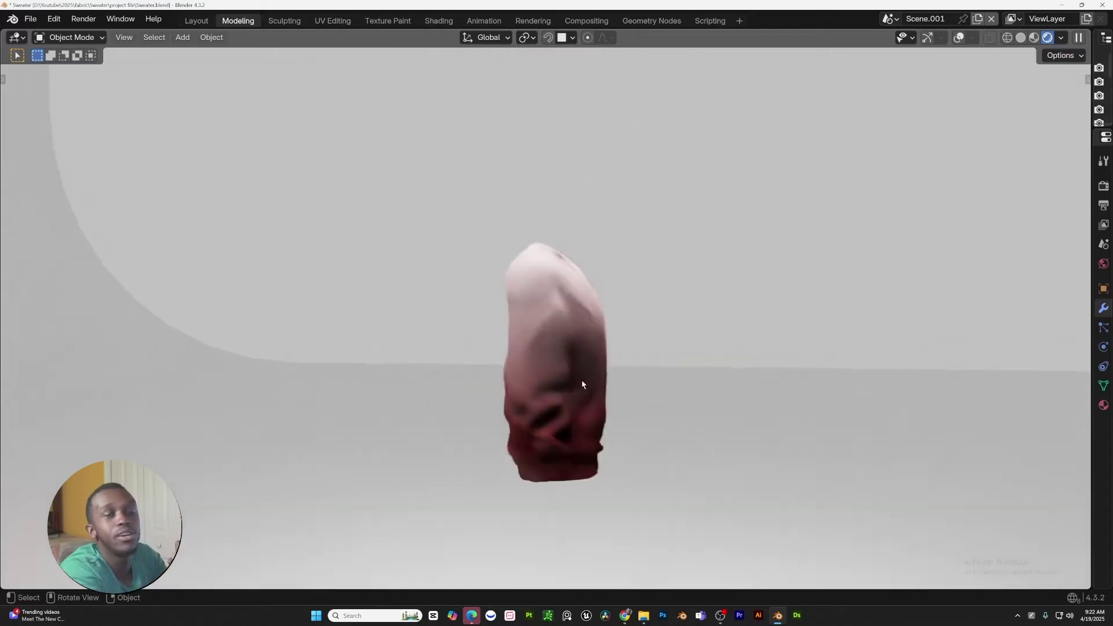
Preview the sweater in solid shading with red, glossy orange and rainbow matcaps, and return the viewport to rendered shading
{"action": "key", "text": "shift+z"}
{"action": "mouse_move", "coordinate": [584, 385]}
{"action": "middle_mouse_down"}
{"action": "mouse_move", "coordinate": [589, 489]}
{"action": "mouse_move", "coordinate": [658, 435]}
{"action": "mouse_move", "coordinate": [587, 352]}
{"action": "mouse_move", "coordinate": [416, 318]}
{"action": "mouse_move", "coordinate": [619, 187]}
{"action": "mouse_move", "coordinate": [631, 244]}
{"action": "middle_mouse_up"}
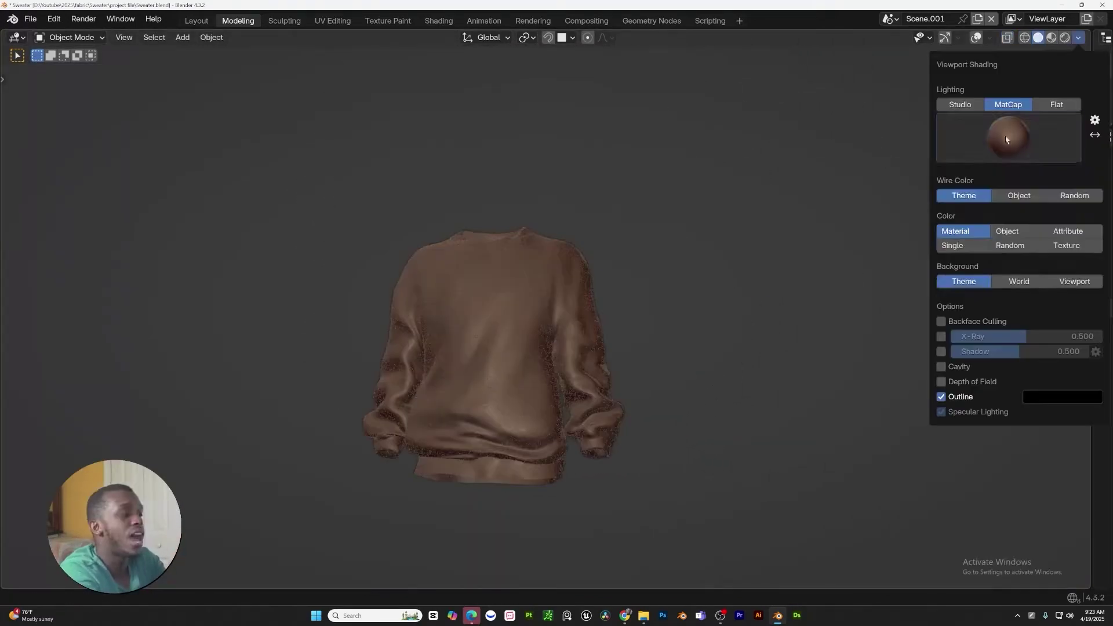
{"action": "left_click", "coordinate": [1007, 139]}
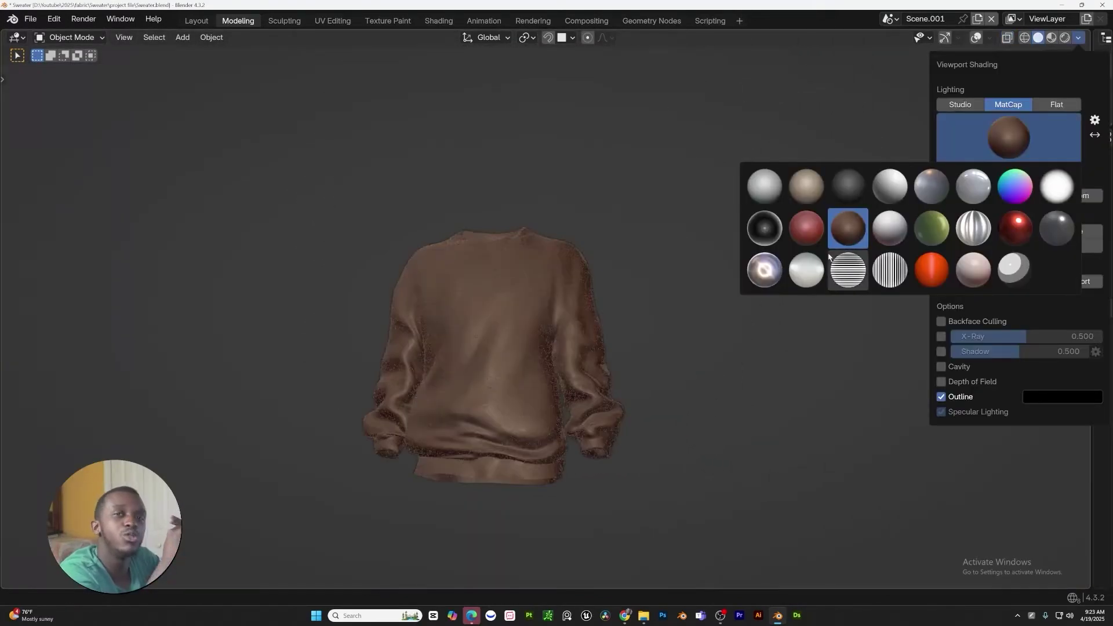
{"action": "left_click", "coordinate": [812, 236]}
{"action": "left_click", "coordinate": [984, 124]}
{"action": "left_click", "coordinate": [934, 269]}
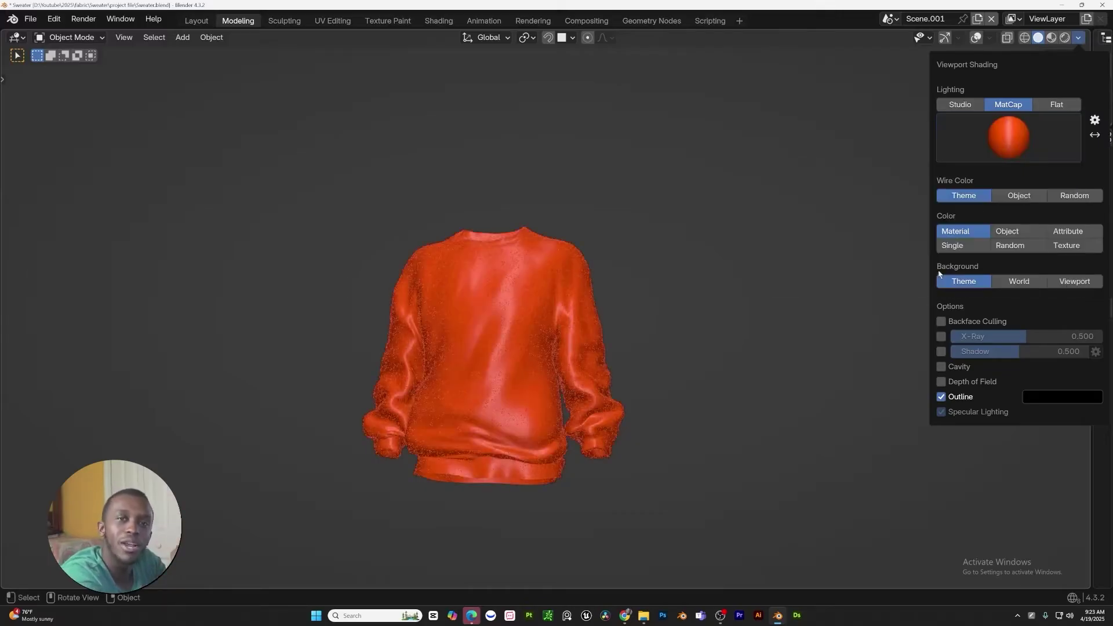
{"action": "middle_click_drag", "start_coordinate": [575, 372], "coordinate": [846, 294]}
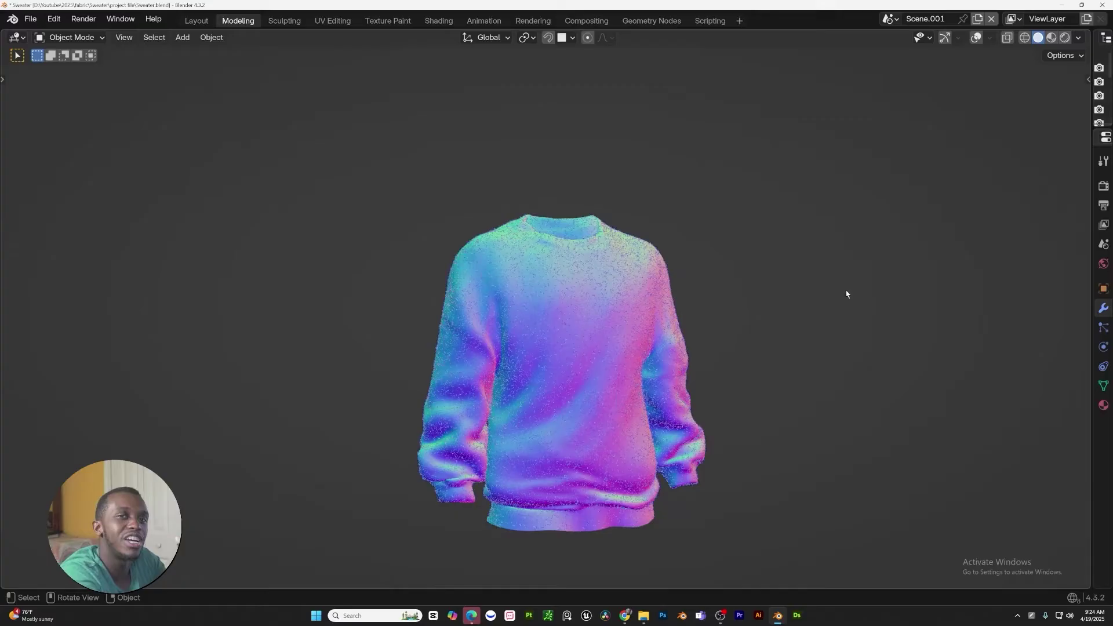
{"action": "left_click", "coordinate": [1066, 38]}
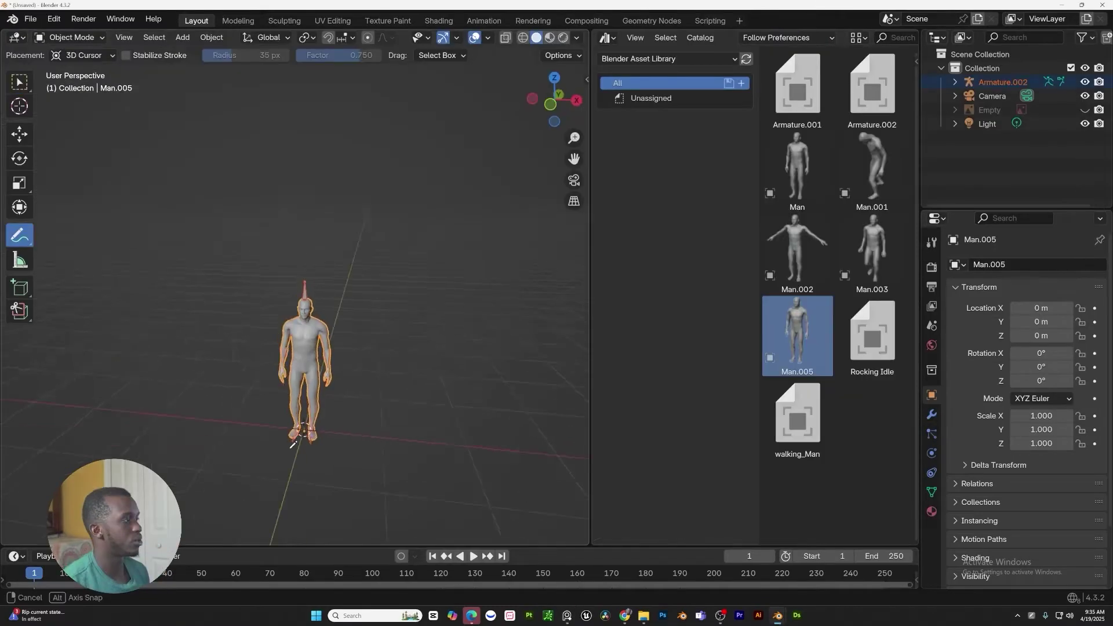
Annotate the standing man with a circle around the body and the word "Free!" above the head
{"action": "middle_click_drag", "start_coordinate": [348, 290], "coordinate": [362, 370]}
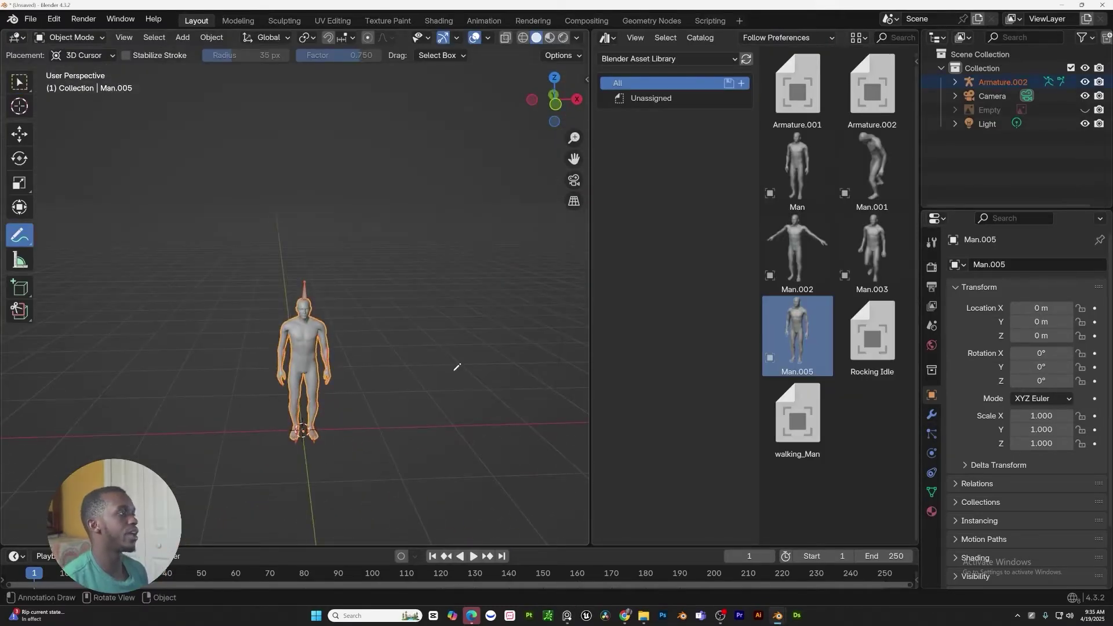
{"action": "left_click_drag", "start_coordinate": [364, 446], "coordinate": [265, 435]}
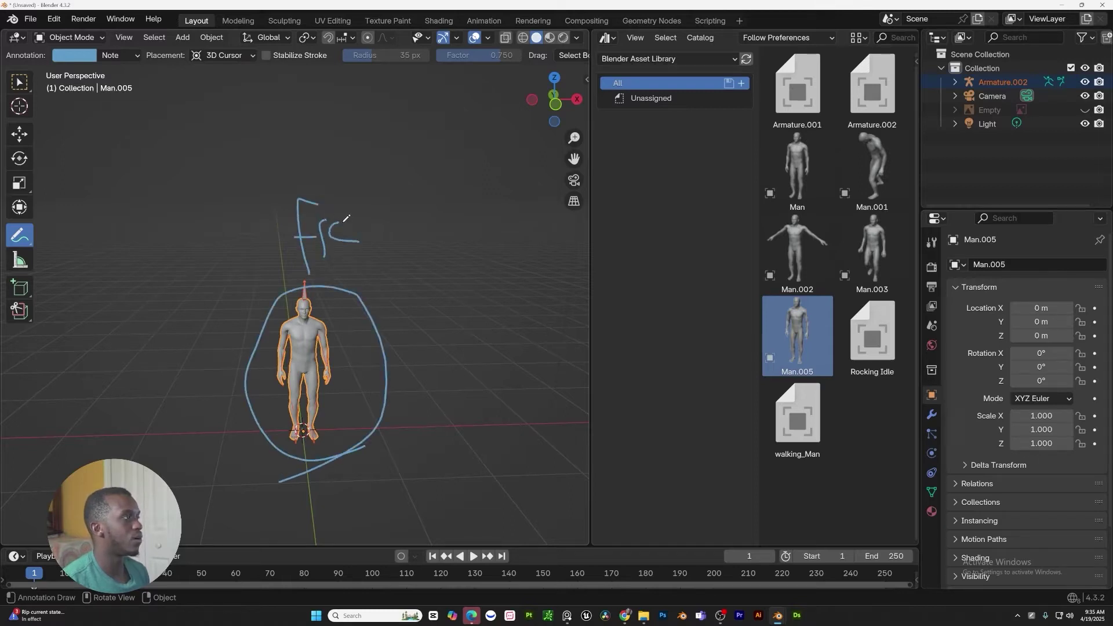
{"action": "left_click_drag", "start_coordinate": [404, 231], "coordinate": [402, 235]}
{"action": "left_click", "coordinate": [408, 250]}
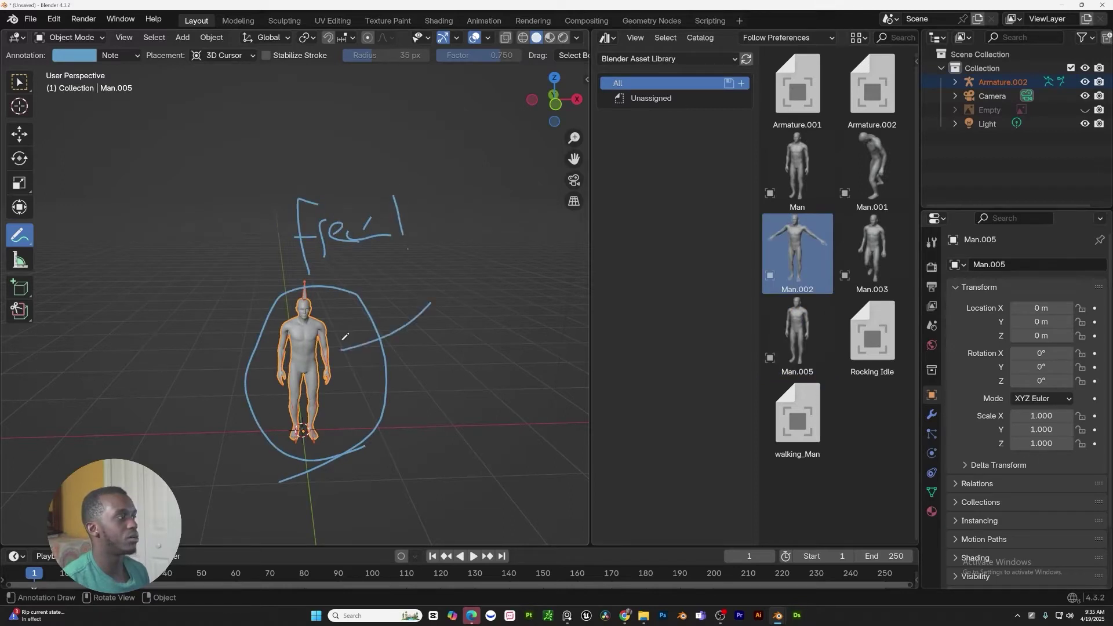
Place the Man.001 and Man.003 assets in the scene, one on each side of the standing man
{"action": "left_click_drag", "start_coordinate": [887, 164], "coordinate": [473, 449]}
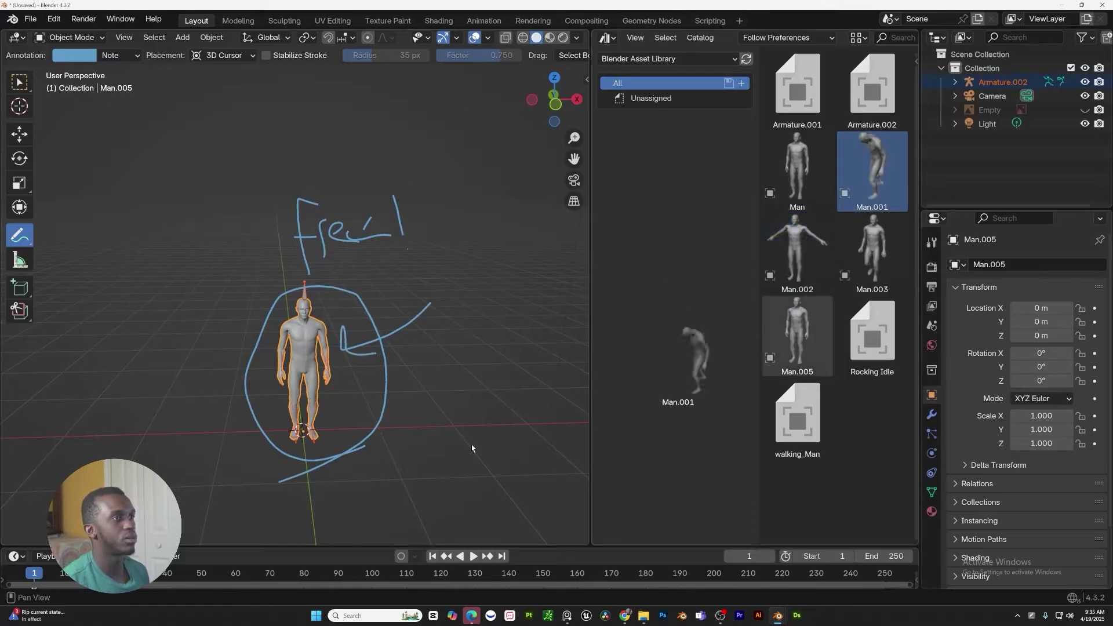
{"action": "left_click_drag", "start_coordinate": [223, 423], "coordinate": [223, 425]}
{"action": "left_click_drag", "start_coordinate": [872, 255], "coordinate": [385, 436]}
Play the characters' animation, stop it and return to the first frame
{"action": "left_click", "coordinate": [474, 560]}
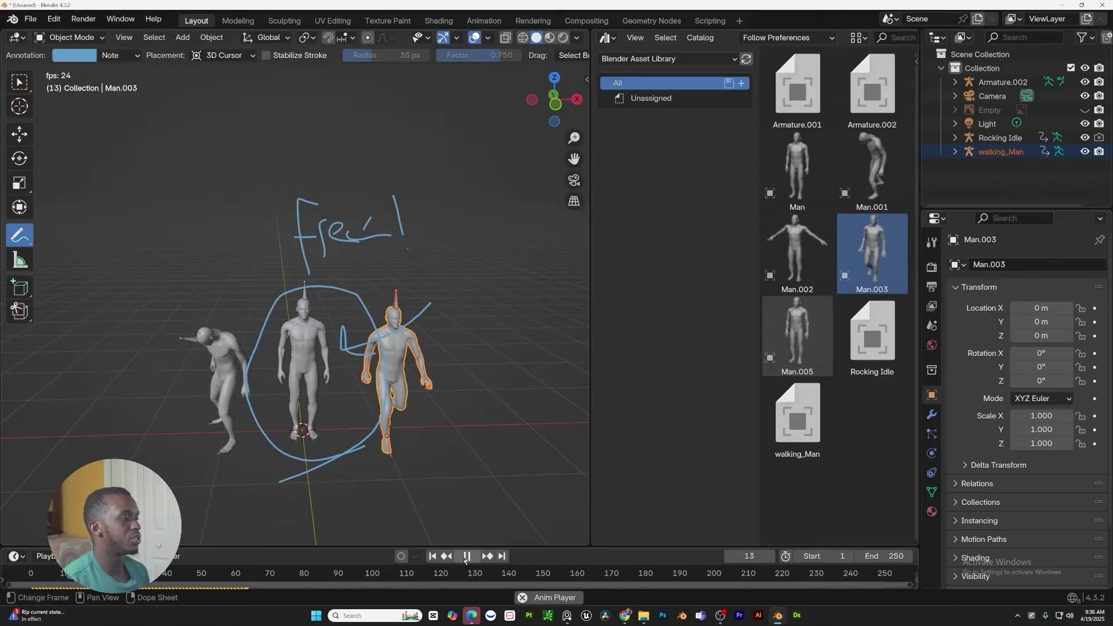
{"action": "left_click", "coordinate": [473, 559]}
{"action": "left_click", "coordinate": [430, 559]}
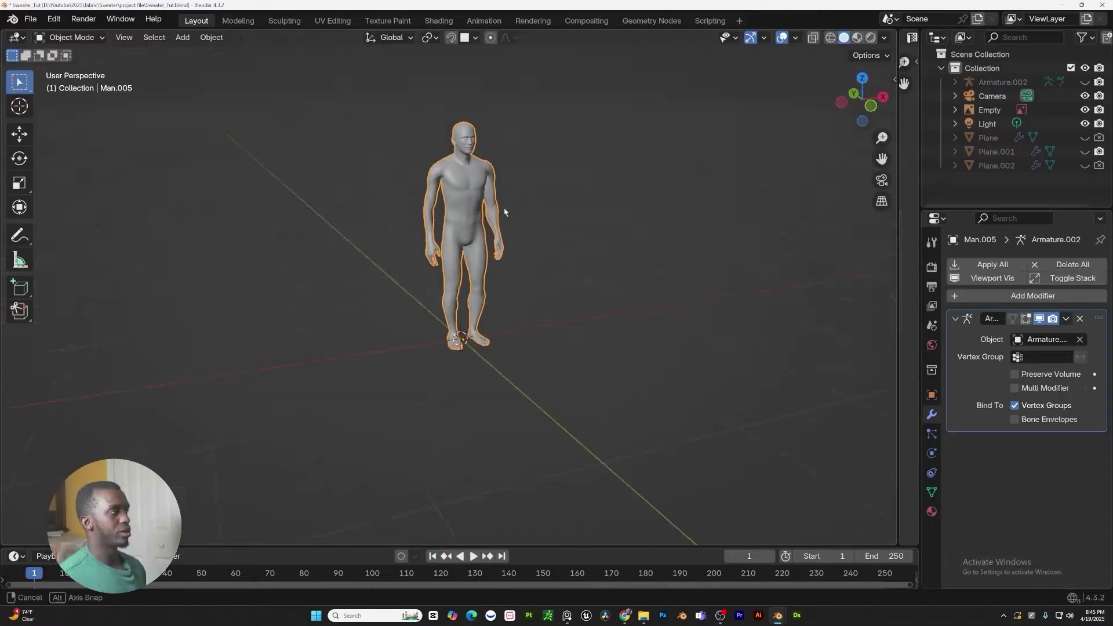
Add a plane to the Sweater_Tut scene, stand it upright with a 90° rotation, and move it about -0.32 m along Y
{"action": "key", "text": "shift+a"}
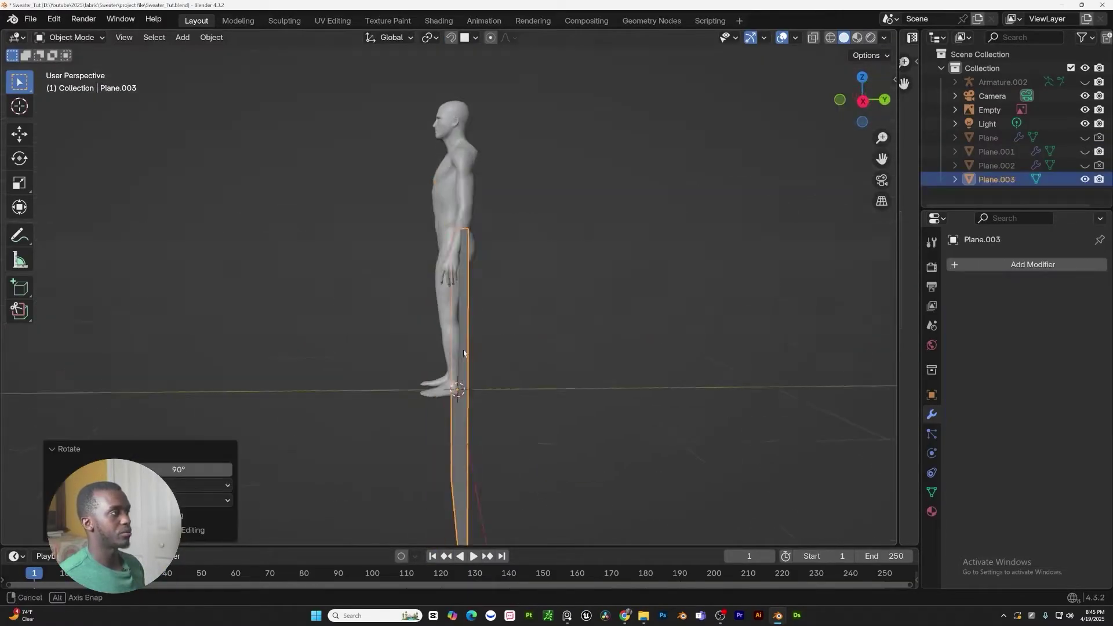
{"action": "middle_click_drag", "start_coordinate": [463, 352], "coordinate": [459, 354]}
{"action": "key", "text": "g"}
{"action": "key", "text": "x"}
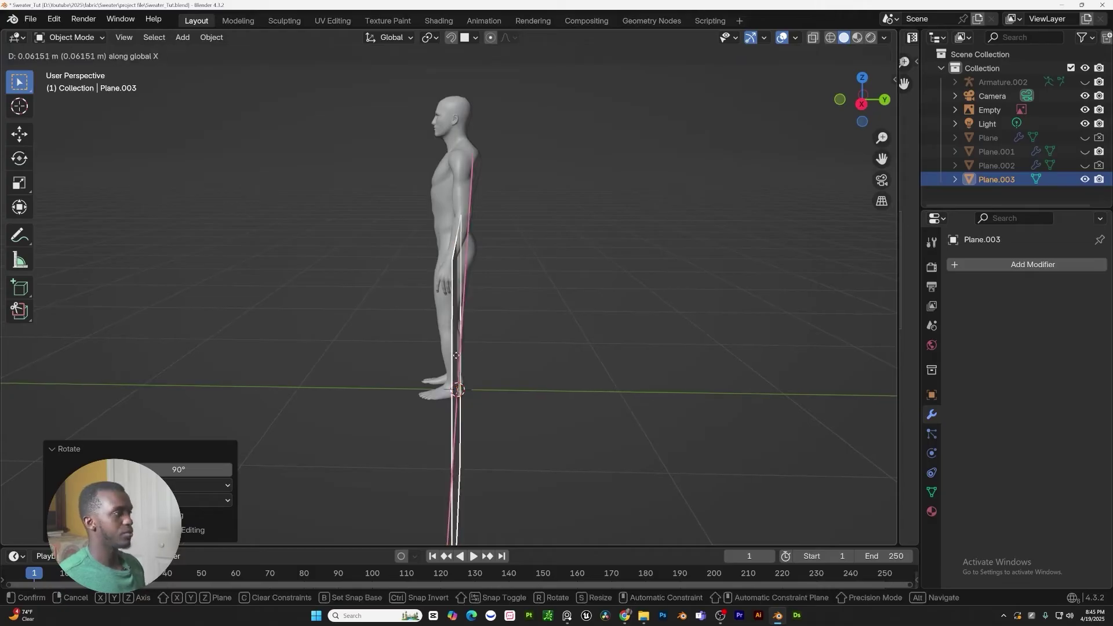
{"action": "key", "text": "y"}
{"action": "left_click", "coordinate": [380, 332]}
{"action": "middle_click_drag", "start_coordinate": [377, 329], "coordinate": [408, 318]}
Scale the plane to about 0.072 in front view and position it over the man's upper chest
{"action": "key", "text": "KP_1"}
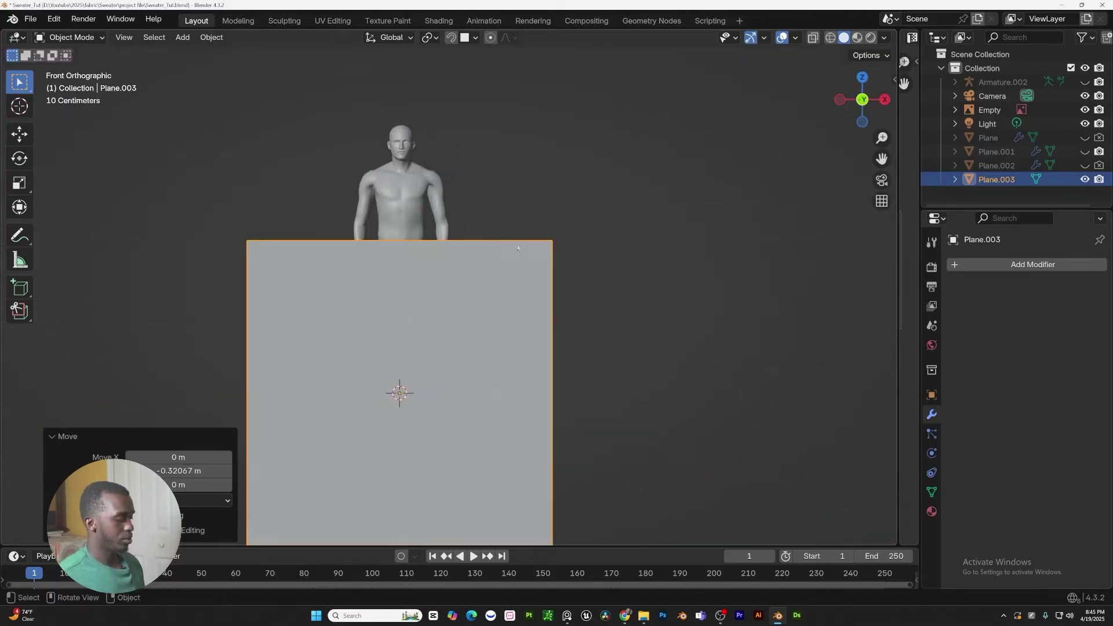
{"action": "key", "text": "s"}
{"action": "left_click", "coordinate": [399, 378]}
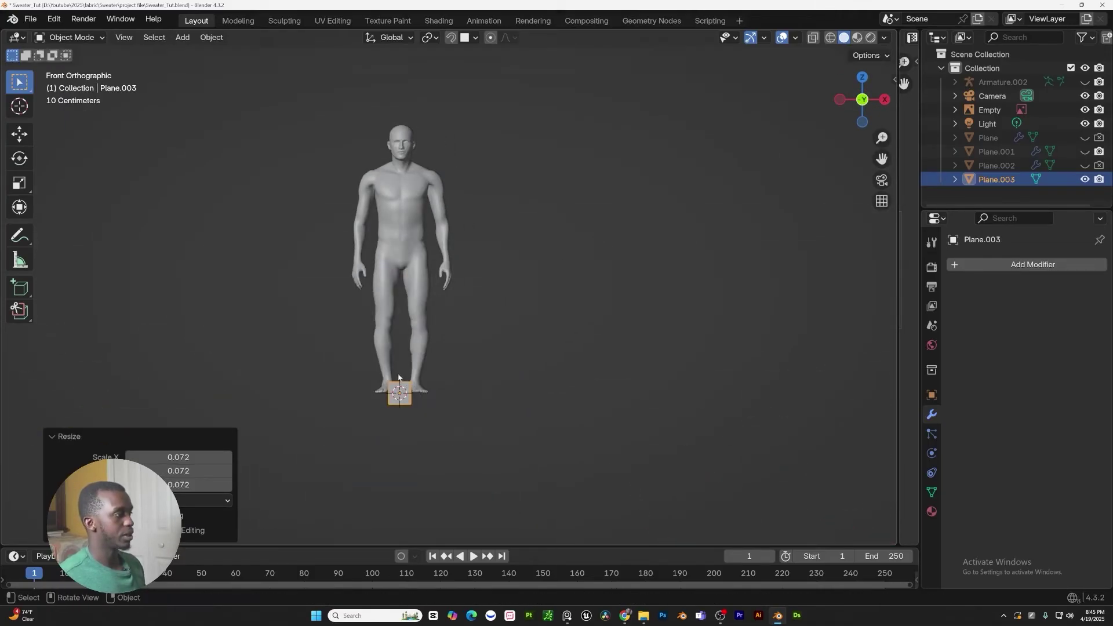
{"action": "key", "text": "g"}
{"action": "left_click", "coordinate": [429, 176]}
{"action": "scroll", "coordinate": [428, 179], "scroll_direction": "up", "scroll_amount": 5}
{"action": "middle_click_drag", "start_coordinate": [428, 180], "coordinate": [401, 264], "text": "shift"}
{"action": "middle_click_drag", "start_coordinate": [455, 297], "coordinate": [295, 317]}
{"action": "middle_click_drag", "start_coordinate": [441, 272], "coordinate": [497, 278]}
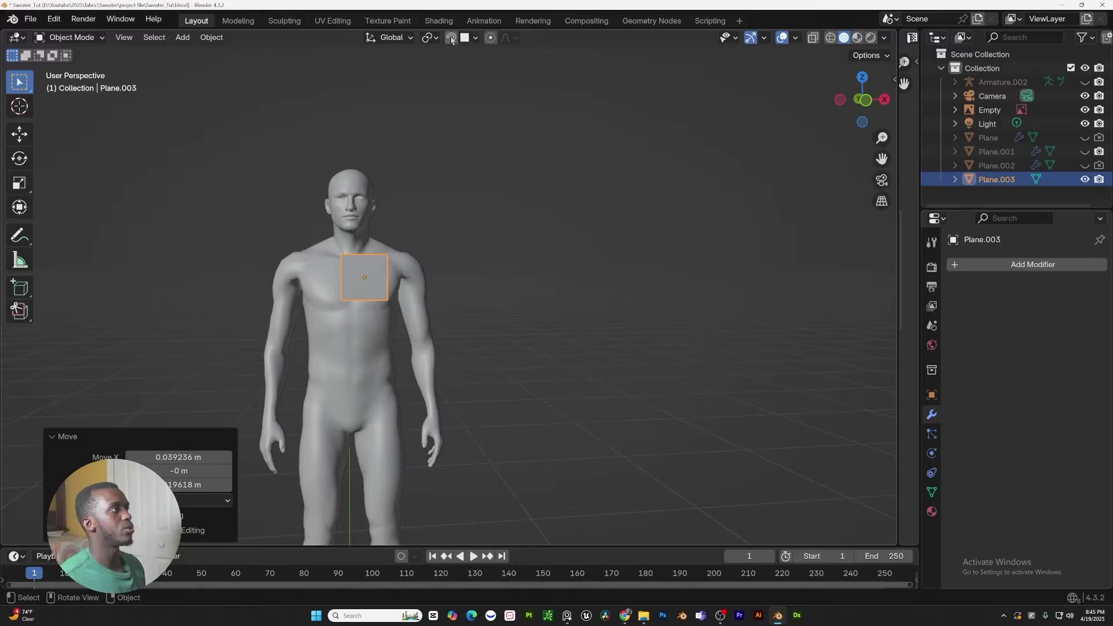
Enable snapping during transforms with Face Project as the snap target
{"action": "left_click", "coordinate": [475, 39]}
{"action": "left_click", "coordinate": [475, 38]}
{"action": "left_click", "coordinate": [476, 38]}
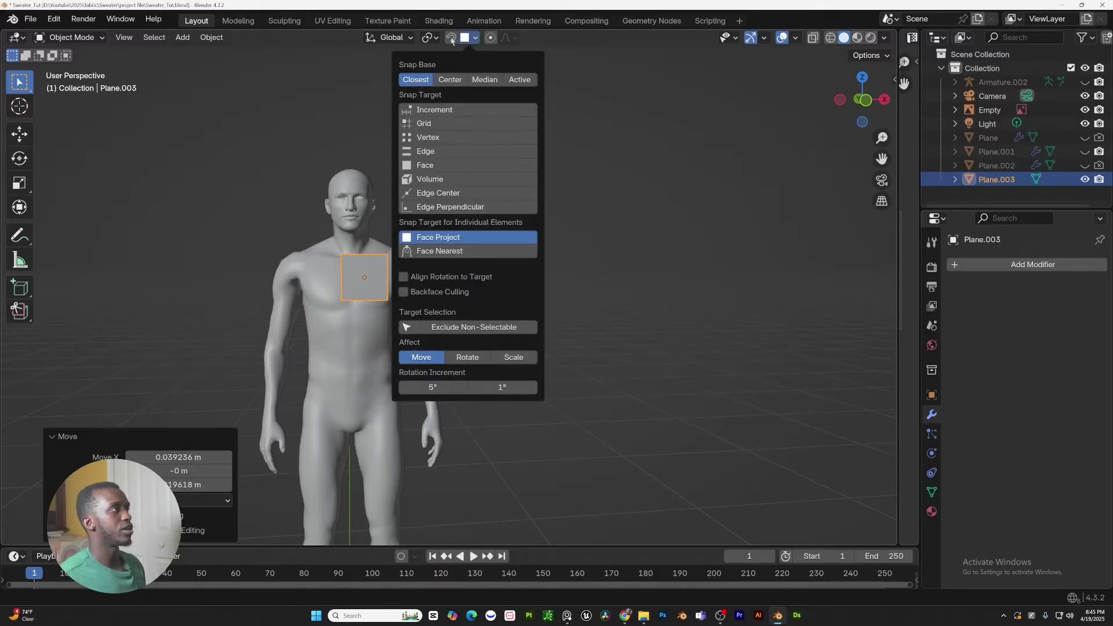
{"action": "left_click", "coordinate": [451, 38]}
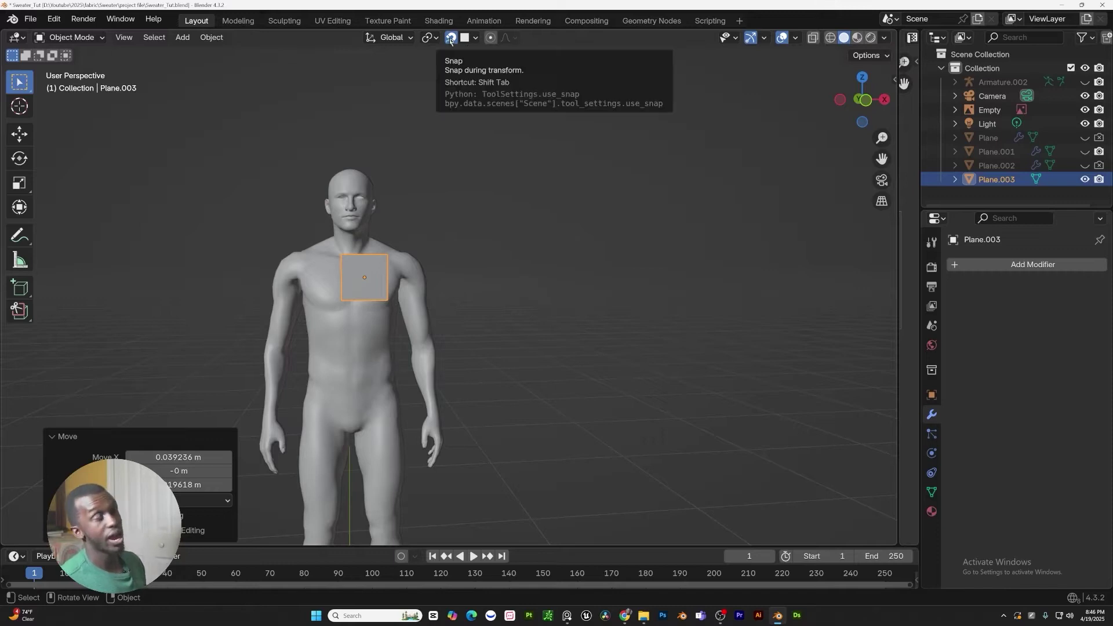
Enter Edit Mode on the plane and snap its two upper vertices to the body just below the neck
{"action": "middle_click_drag", "start_coordinate": [346, 299], "coordinate": [365, 317], "text": "shift"}
{"action": "key", "text": "KP_1"}
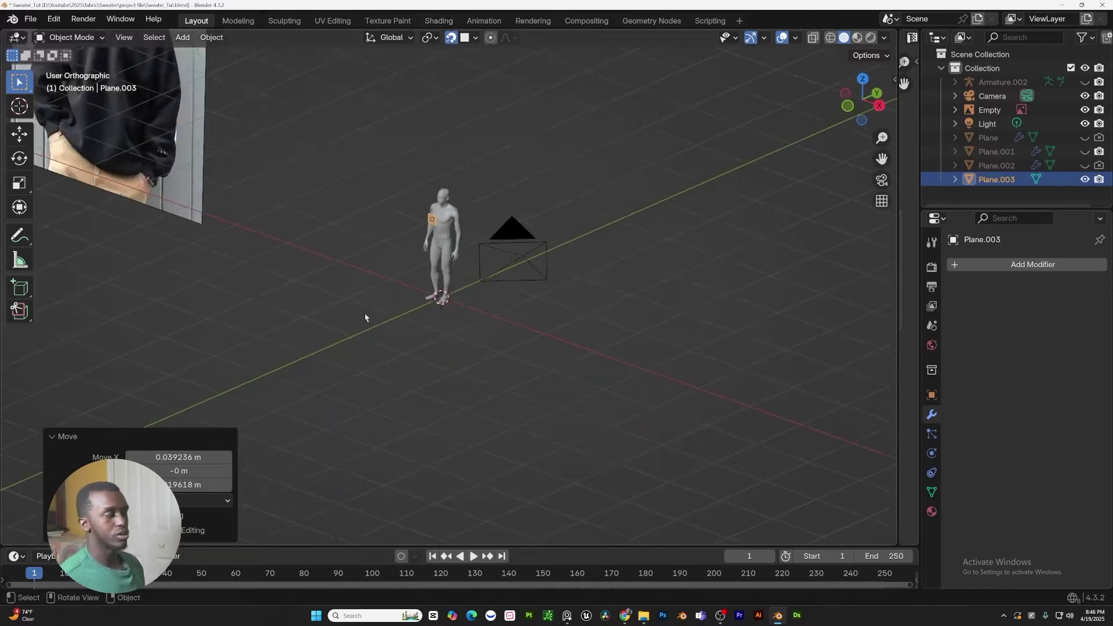
{"action": "scroll", "coordinate": [365, 317], "scroll_direction": "up", "scroll_amount": 3}
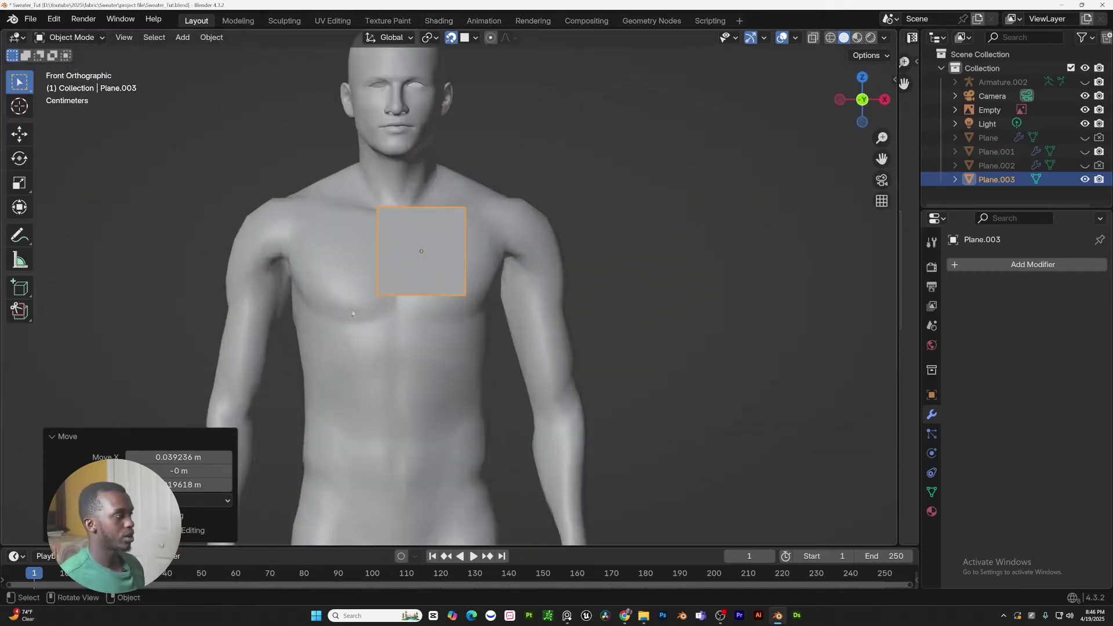
{"action": "scroll", "coordinate": [365, 317], "scroll_direction": "down", "scroll_amount": 1}
{"action": "key", "text": "ctrl+Tab"}
{"action": "left_click", "coordinate": [490, 280]}
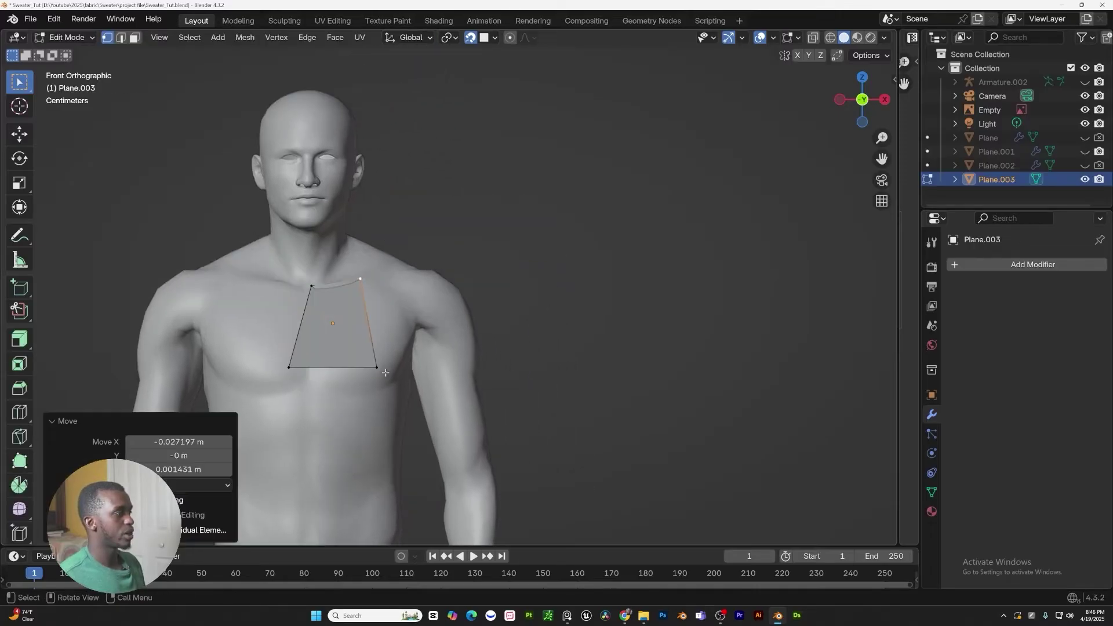
Snap the plane's two lower vertices onto the chest so the face becomes a narrow strip beside the centre line
{"action": "left_click", "coordinate": [385, 373]}
{"action": "key", "text": "g"}
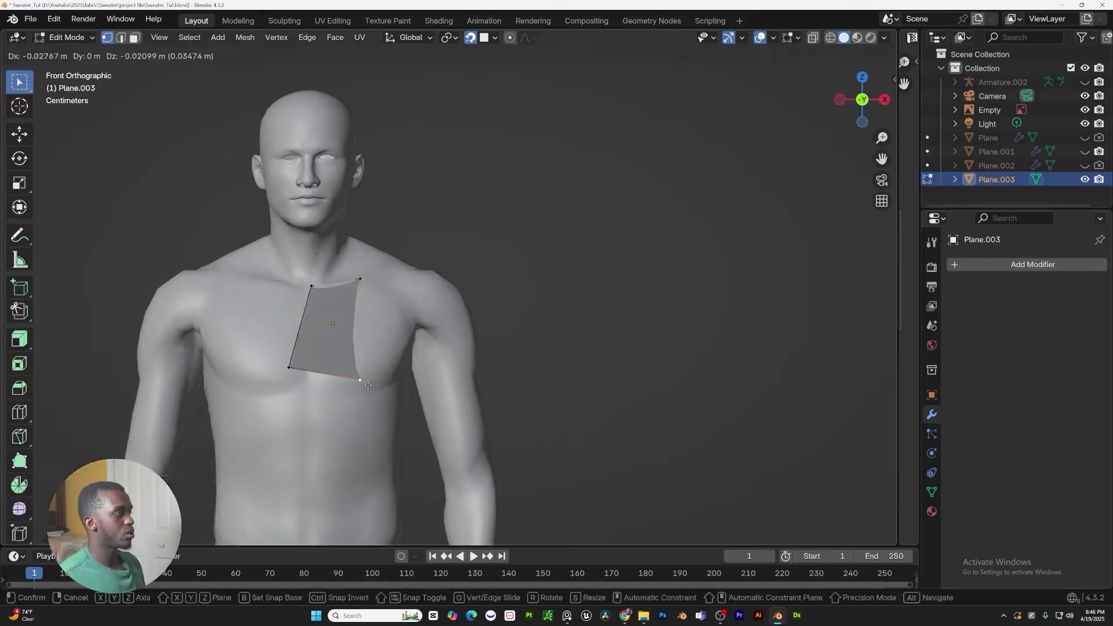
{"action": "left_click", "coordinate": [369, 386]}
{"action": "left_click", "coordinate": [299, 374]}
{"action": "key", "text": "g"}
{"action": "left_click", "coordinate": [317, 385]}
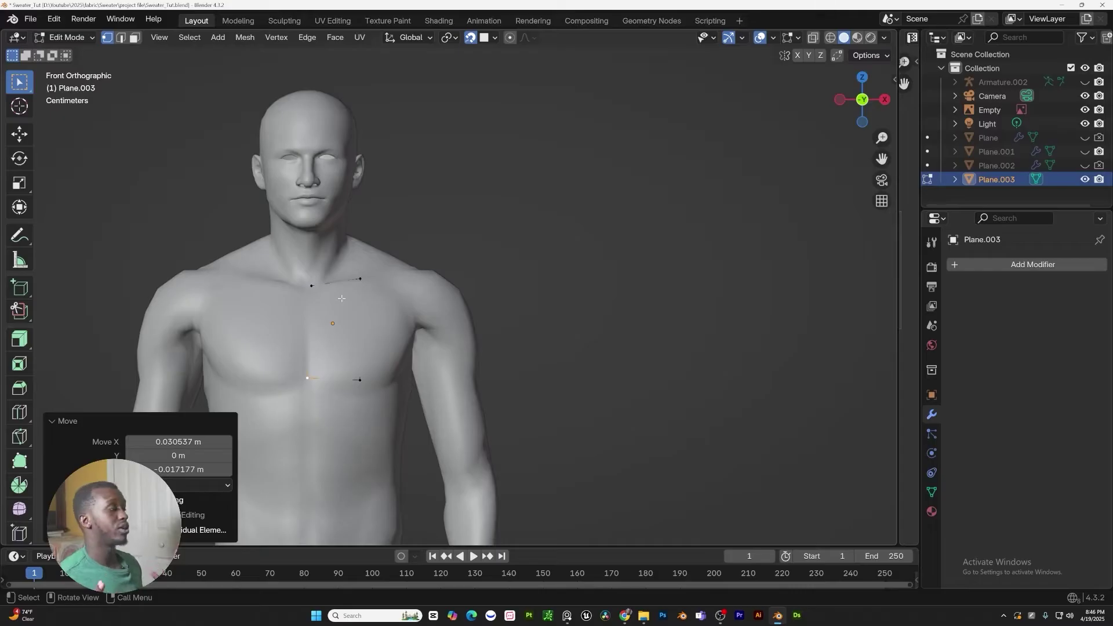
Turn on In Front in the plane's viewport display settings
{"action": "middle_click_drag", "start_coordinate": [341, 298], "coordinate": [392, 359]}
{"action": "middle_click_drag", "start_coordinate": [415, 448], "coordinate": [836, 430]}
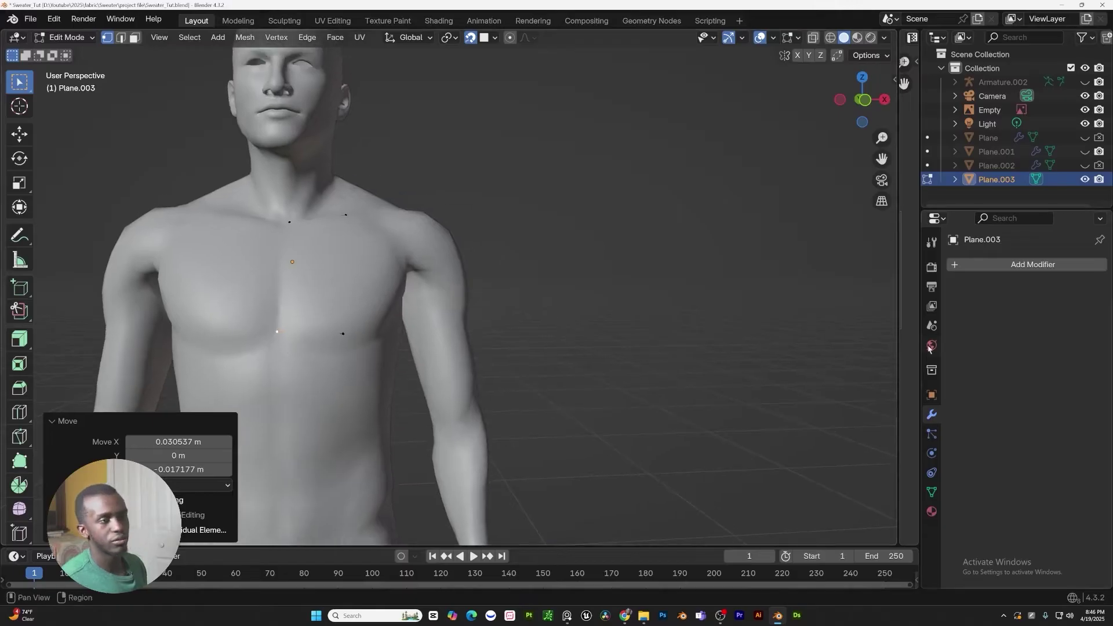
{"action": "left_click", "coordinate": [932, 396]}
{"action": "scroll", "coordinate": [984, 441], "scroll_direction": "down", "scroll_amount": 8}
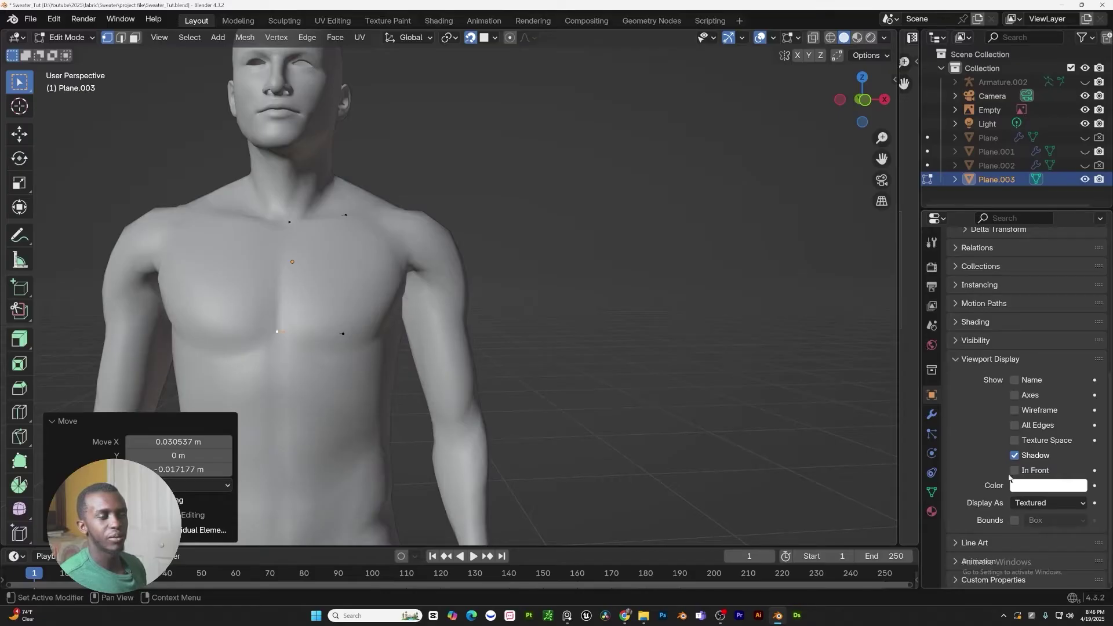
{"action": "left_click", "coordinate": [1014, 471]}
Move the upper outer vertex of the chest face slightly inward along the neckline in front view
{"action": "middle_click_drag", "start_coordinate": [637, 290], "coordinate": [505, 267]}
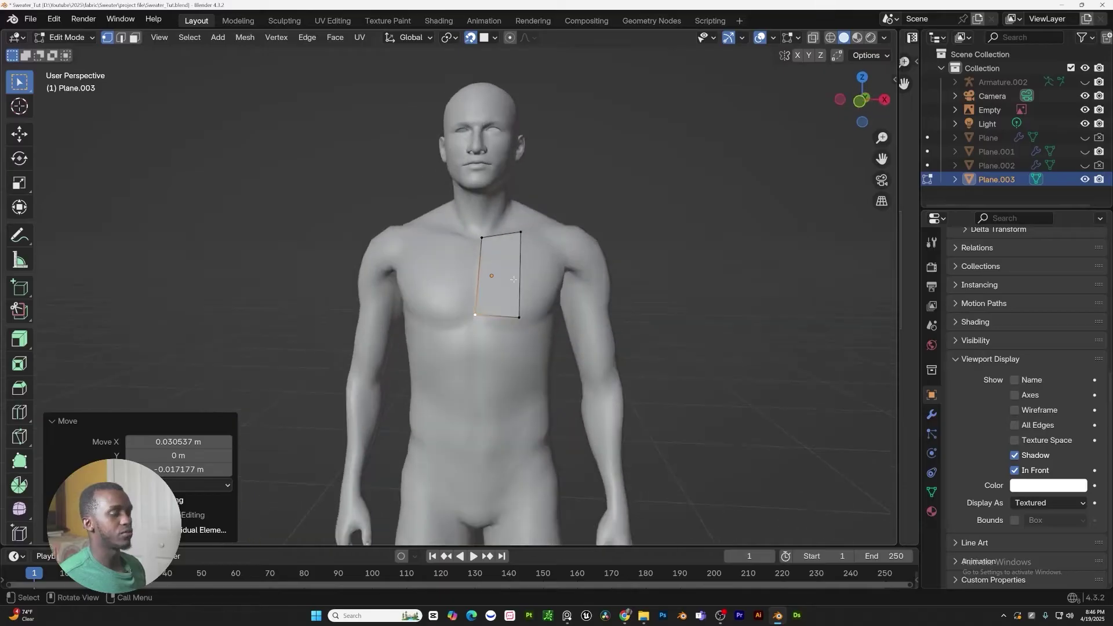
{"action": "scroll", "coordinate": [505, 268], "scroll_direction": "up", "scroll_amount": 5}
{"action": "left_click", "coordinate": [491, 262]}
{"action": "key", "text": "g"}
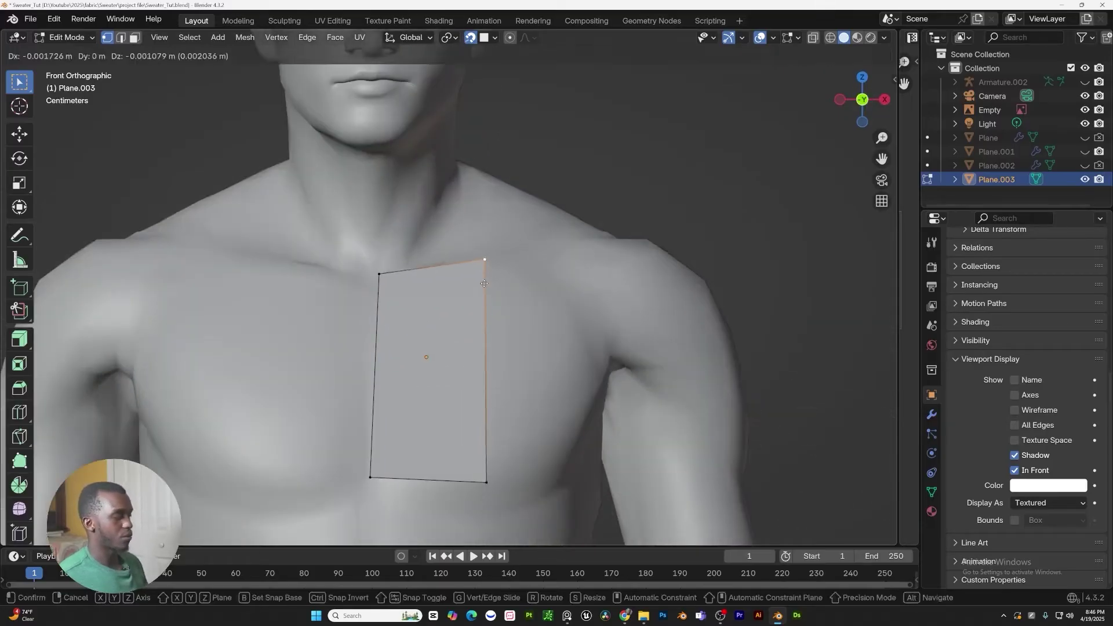
{"action": "left_click", "coordinate": [466, 265]}
Extrude the chest face's outer edge across the chest toward the shoulder
{"action": "scroll", "coordinate": [467, 273], "scroll_direction": "down", "scroll_amount": 3}
{"action": "key", "text": "2"}
{"action": "left_click", "coordinate": [456, 374]}
{"action": "key", "text": "e"}
{"action": "left_click", "coordinate": [520, 362]}
Move the extruded strip's upper vertex closer to the neck to follow the neckline
{"action": "key", "text": "1"}
{"action": "middle_click_drag", "start_coordinate": [457, 335], "coordinate": [760, 318], "text": "shift"}
{"action": "left_click", "coordinate": [453, 284]}
{"action": "key", "text": "g"}
{"action": "left_click", "coordinate": [450, 285]}
Reposition the lower outer vertex of the outermost strip on the body near the armpit
{"action": "scroll", "coordinate": [446, 290], "scroll_direction": "down", "scroll_amount": 10}
{"action": "scroll", "coordinate": [521, 318], "scroll_direction": "down", "scroll_amount": 1}
{"action": "middle_click_drag", "start_coordinate": [522, 318], "coordinate": [812, 347], "text": "shift"}
{"action": "scroll", "coordinate": [449, 327], "scroll_direction": "up", "scroll_amount": 4}
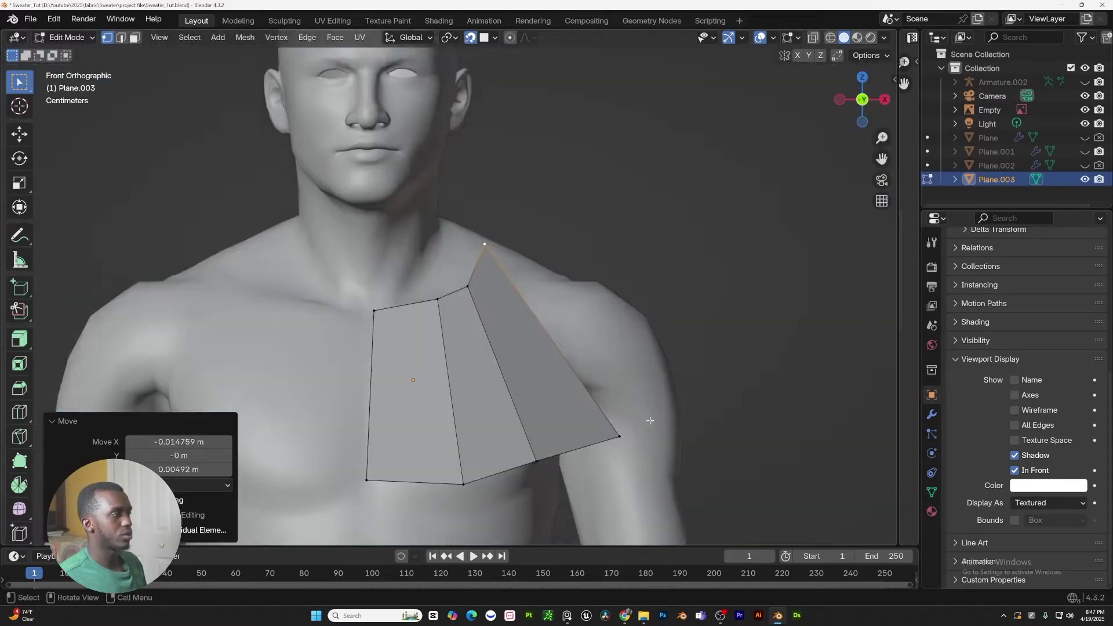
{"action": "middle_click_drag", "start_coordinate": [651, 420], "coordinate": [604, 392], "text": "shift"}
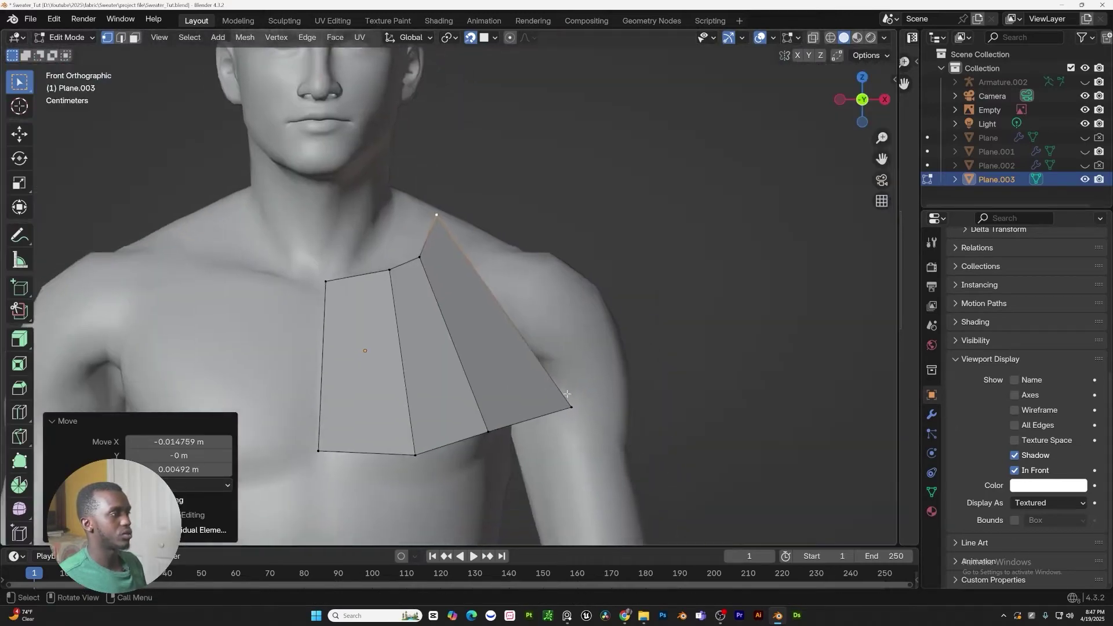
{"action": "left_click", "coordinate": [566, 408]}
{"action": "key", "text": "g"}
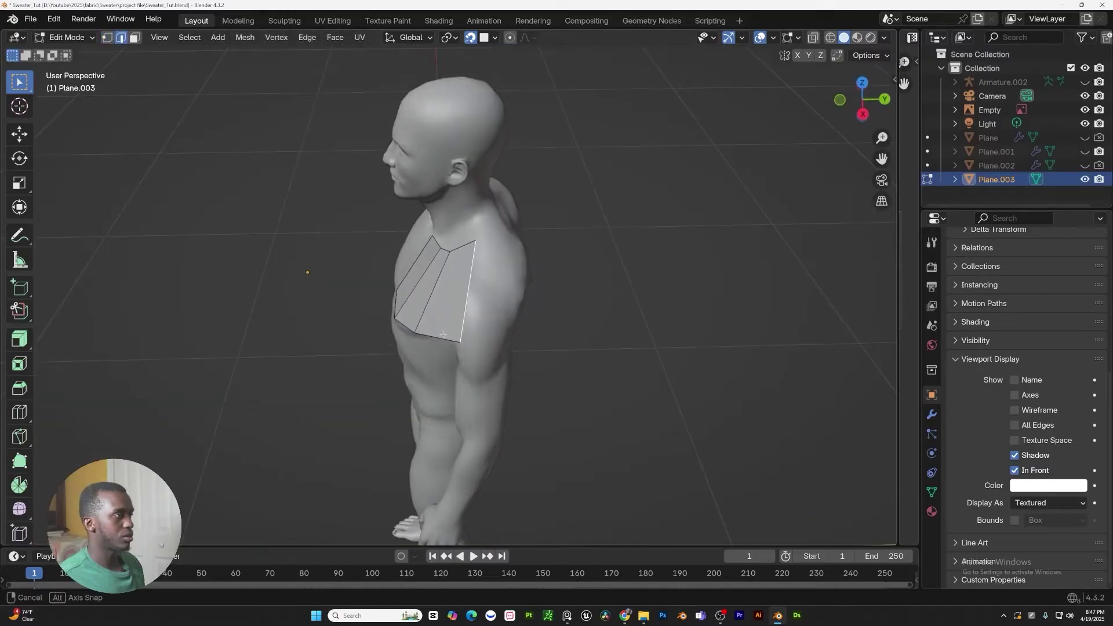
Extrude the chest mesh's outer edge over the shoulder and place the new upper vertex beside the neck
{"action": "middle_click_drag", "start_coordinate": [452, 302], "coordinate": [469, 320]}
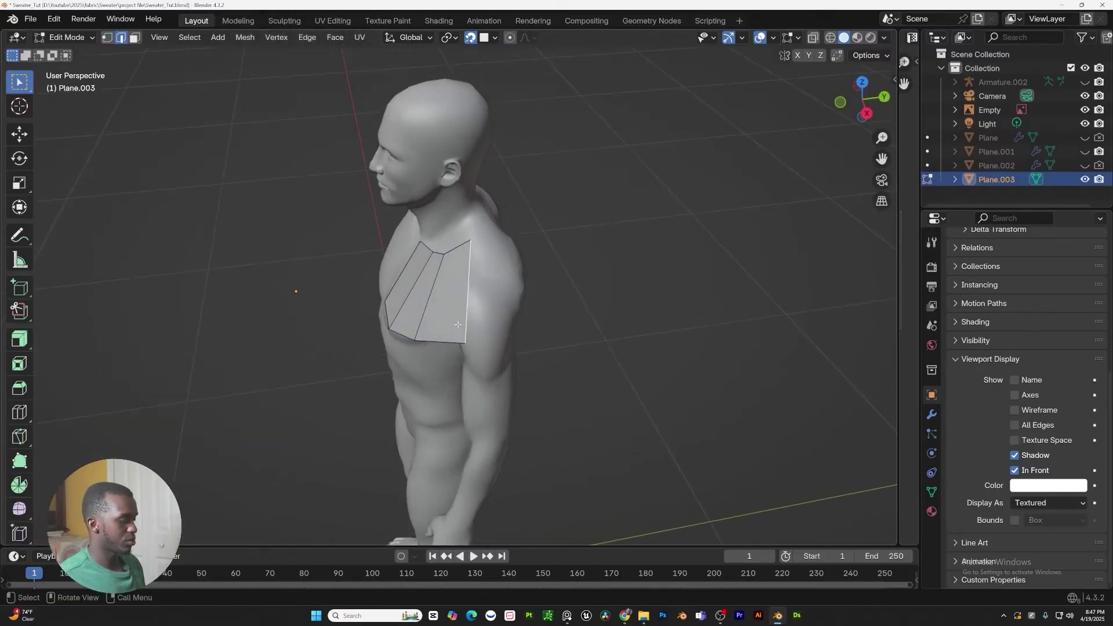
{"action": "key", "text": "e"}
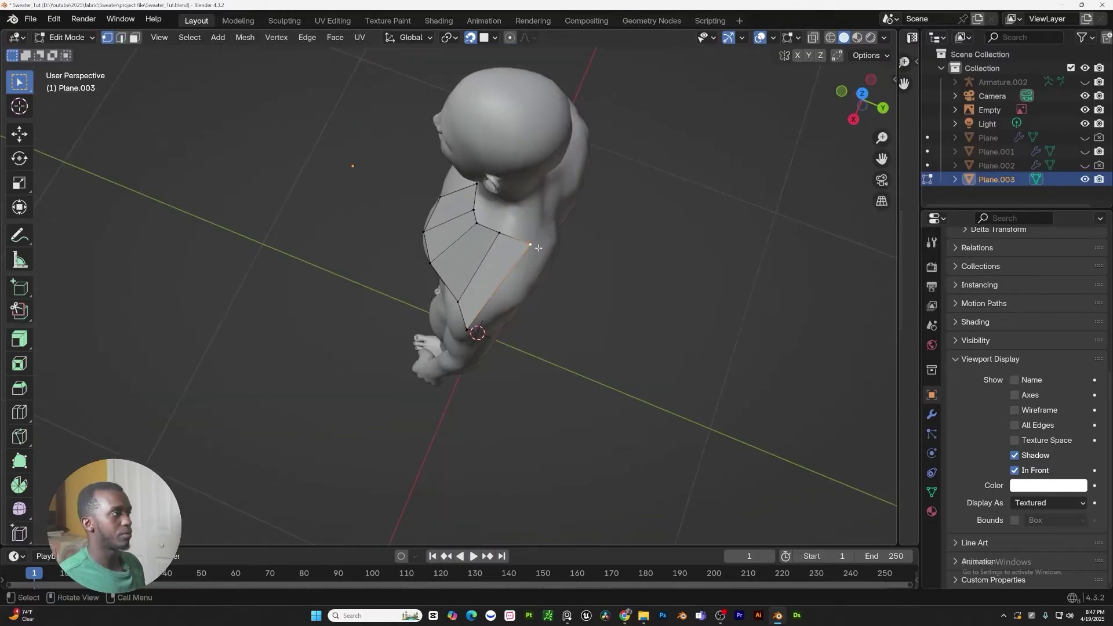
{"action": "left_click", "coordinate": [540, 248]}
{"action": "middle_click_drag", "start_coordinate": [540, 248], "coordinate": [470, 256]}
{"action": "scroll", "coordinate": [459, 343], "scroll_direction": "up", "scroll_amount": 3}
Reposition the new strip's lower outer vertex on the upper arm and adjust the neighbouring lower chest vertex
{"action": "middle_click_drag", "start_coordinate": [458, 343], "coordinate": [448, 267]}
{"action": "key", "text": "g"}
{"action": "left_click", "coordinate": [488, 364]}
{"action": "key", "text": "g"}
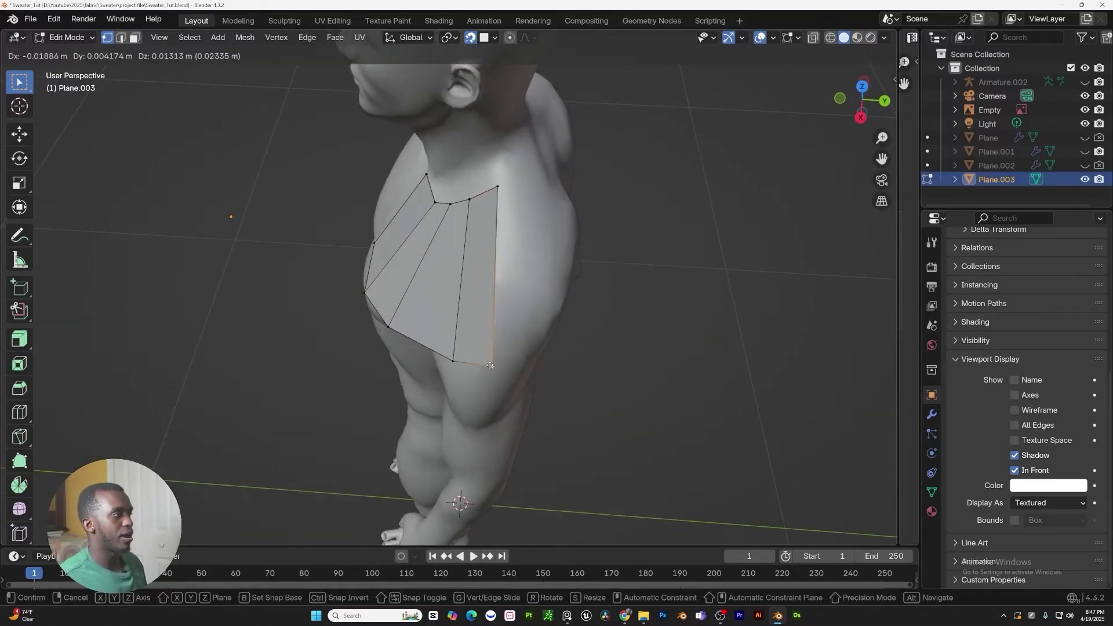
{"action": "left_click", "coordinate": [490, 356]}
{"action": "middle_click_drag", "start_coordinate": [491, 351], "coordinate": [463, 398]}
{"action": "key", "text": "g"}
{"action": "left_click", "coordinate": [404, 376]}
{"action": "scroll", "coordinate": [406, 378], "scroll_direction": "down", "scroll_amount": 4}
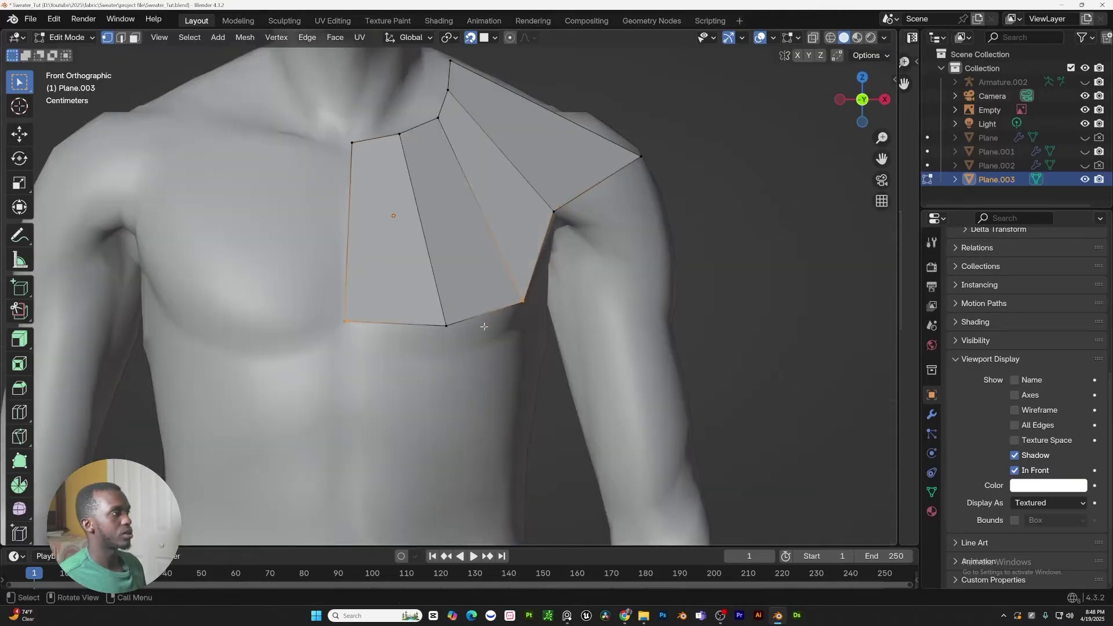
Undo the last changes to the lower chest vertices and extrude the mesh's lower edges straight down about 0.14 m
{"action": "key", "text": "ctrl+z"}
{"action": "key", "text": "ctrl+z"}
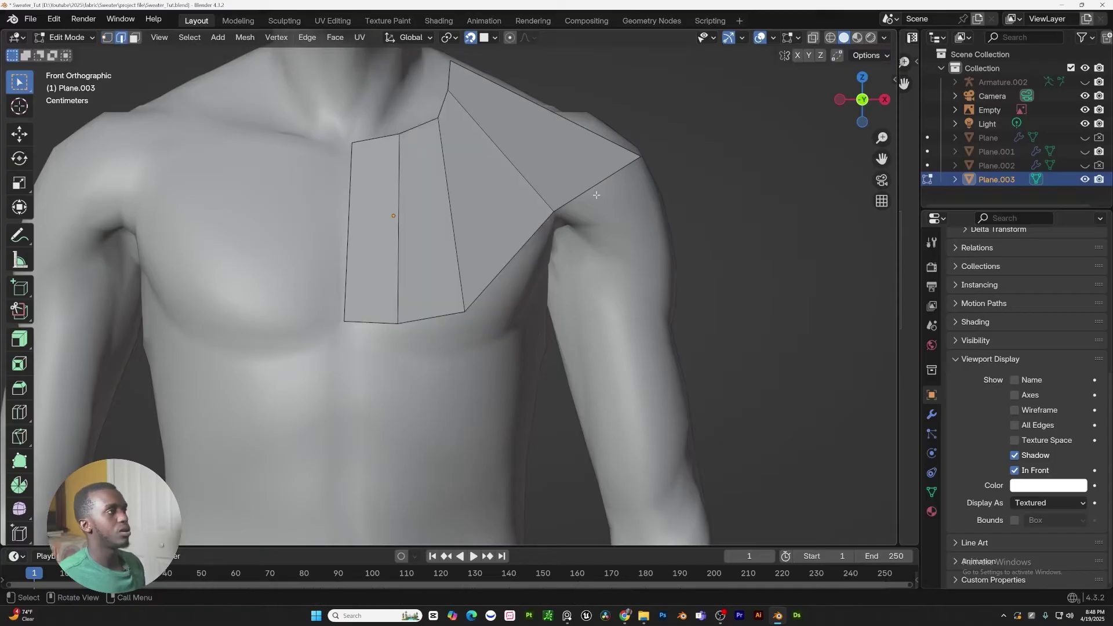
{"action": "scroll", "coordinate": [394, 319], "scroll_direction": "down", "scroll_amount": 4}
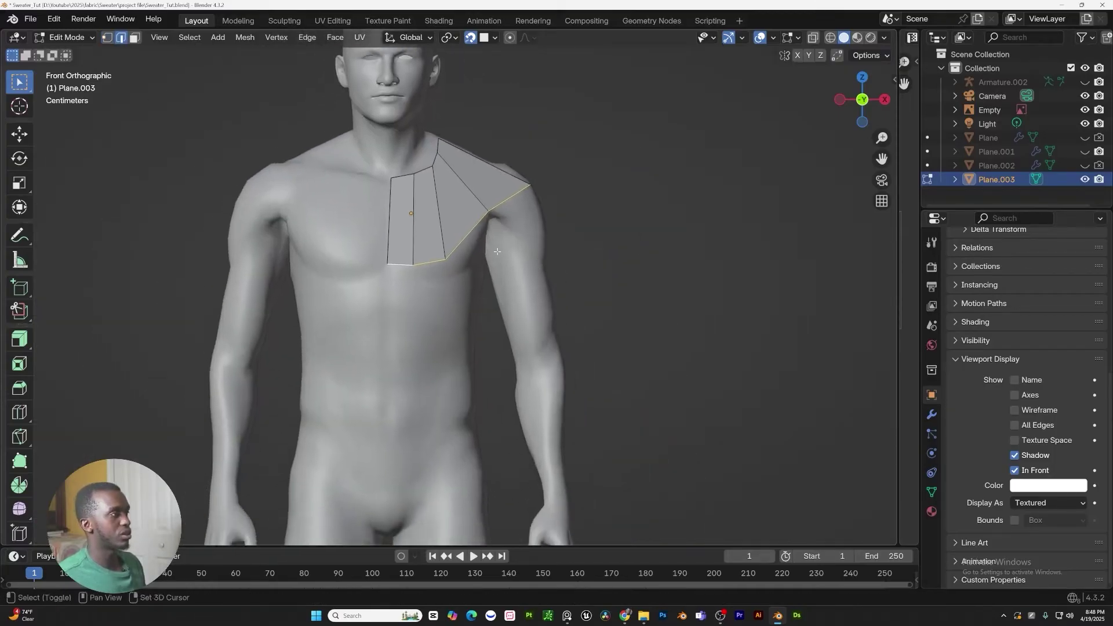
{"action": "key", "text": "e"}
{"action": "key", "text": "z"}
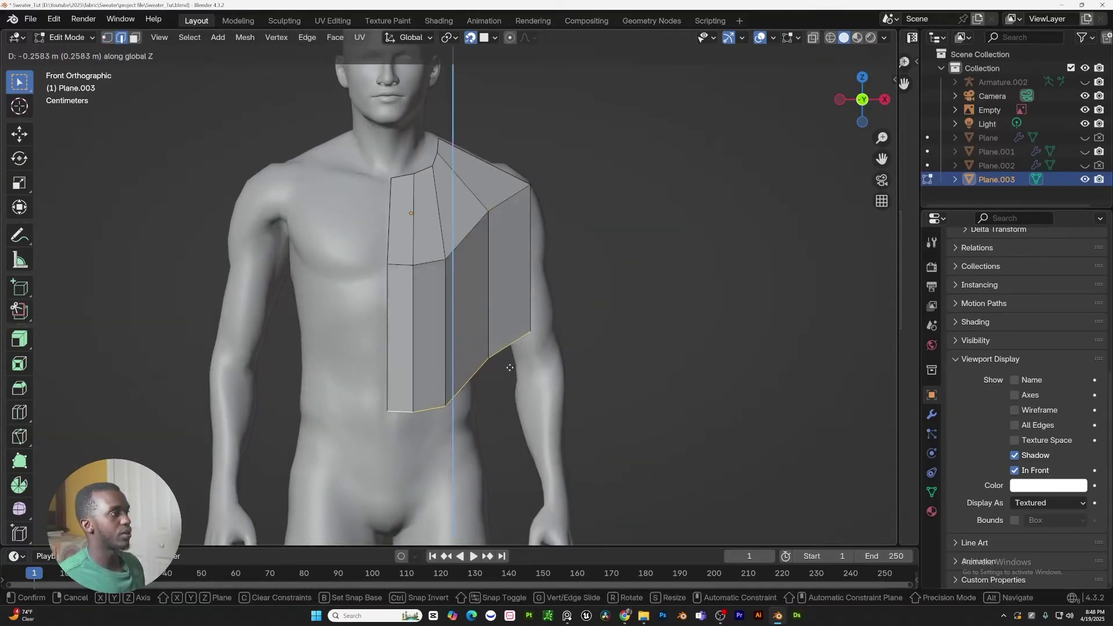
{"action": "left_click", "coordinate": [525, 292]}
{"action": "scroll", "coordinate": [522, 272], "scroll_direction": "down", "scroll_amount": 3}
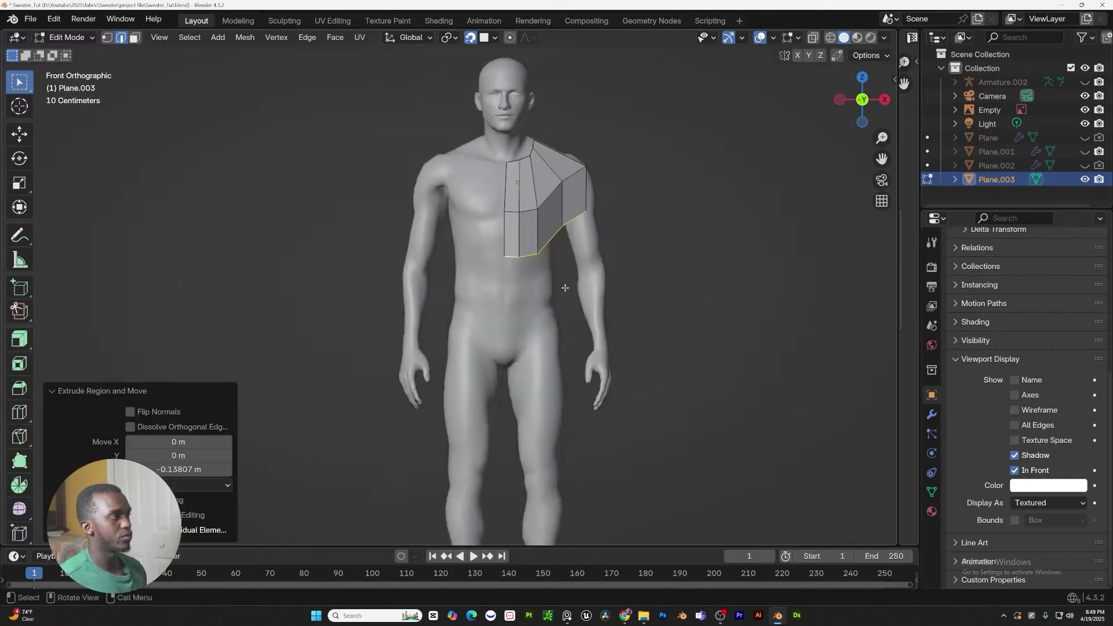
Examine the sweater reference photo for the shoulder drop and sleeve seam, and compare it with the mesh on the body
{"action": "scroll", "coordinate": [522, 256], "scroll_direction": "up", "scroll_amount": 6}
{"action": "scroll", "coordinate": [516, 241], "scroll_direction": "down", "scroll_amount": 3}
{"action": "scroll", "coordinate": [514, 250], "scroll_direction": "down", "scroll_amount": 11}
{"action": "middle_click_drag", "start_coordinate": [511, 256], "coordinate": [479, 315], "text": "shift"}
{"action": "scroll", "coordinate": [478, 314], "scroll_direction": "up", "scroll_amount": 1}
{"action": "middle_click_drag", "start_coordinate": [402, 332], "coordinate": [797, 320], "text": "shift"}
{"action": "scroll", "coordinate": [440, 267], "scroll_direction": "up", "scroll_amount": 4}
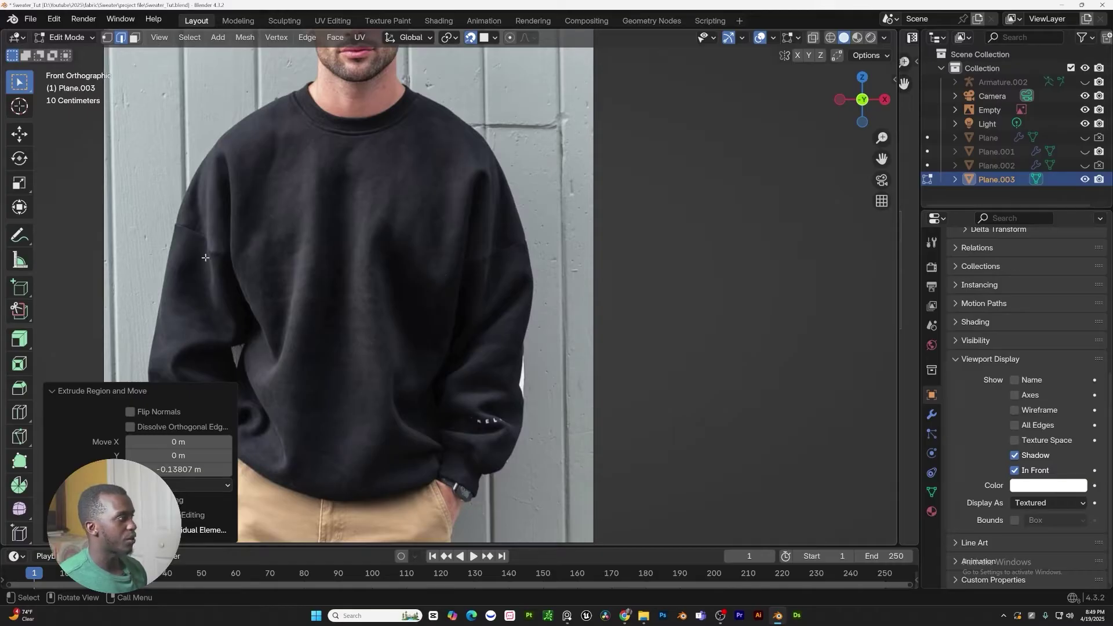
{"action": "scroll", "coordinate": [180, 232], "scroll_direction": "down", "scroll_amount": 8}
{"action": "scroll", "coordinate": [481, 382], "scroll_direction": "up", "scroll_amount": 8}
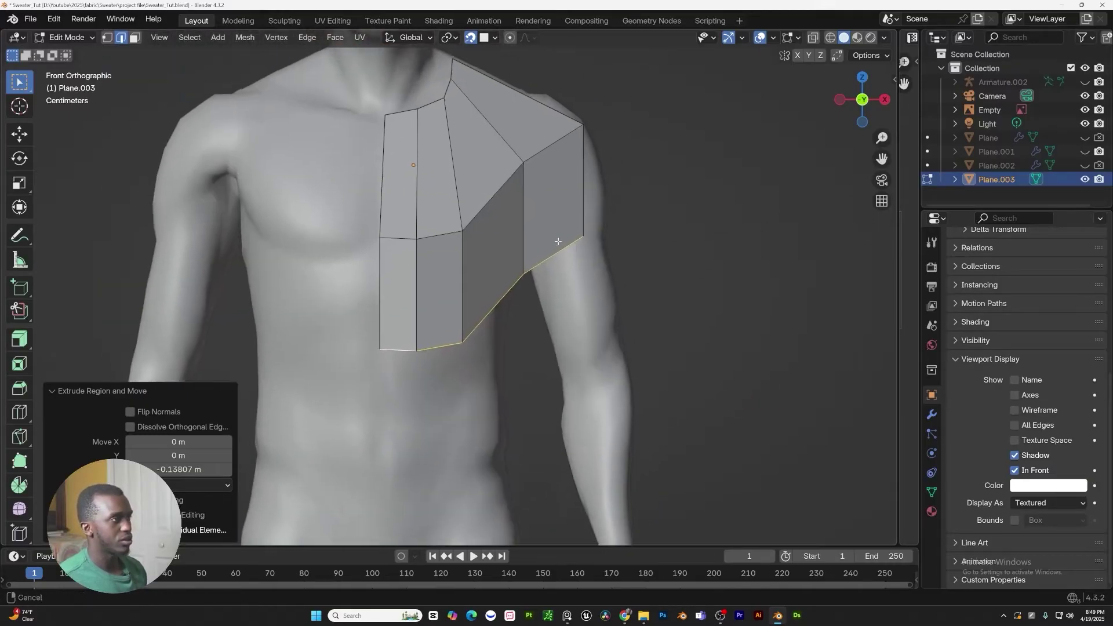
Move the extruded lower edges further down along the Z axis
{"action": "key", "text": "g"}
{"action": "key", "text": "z"}
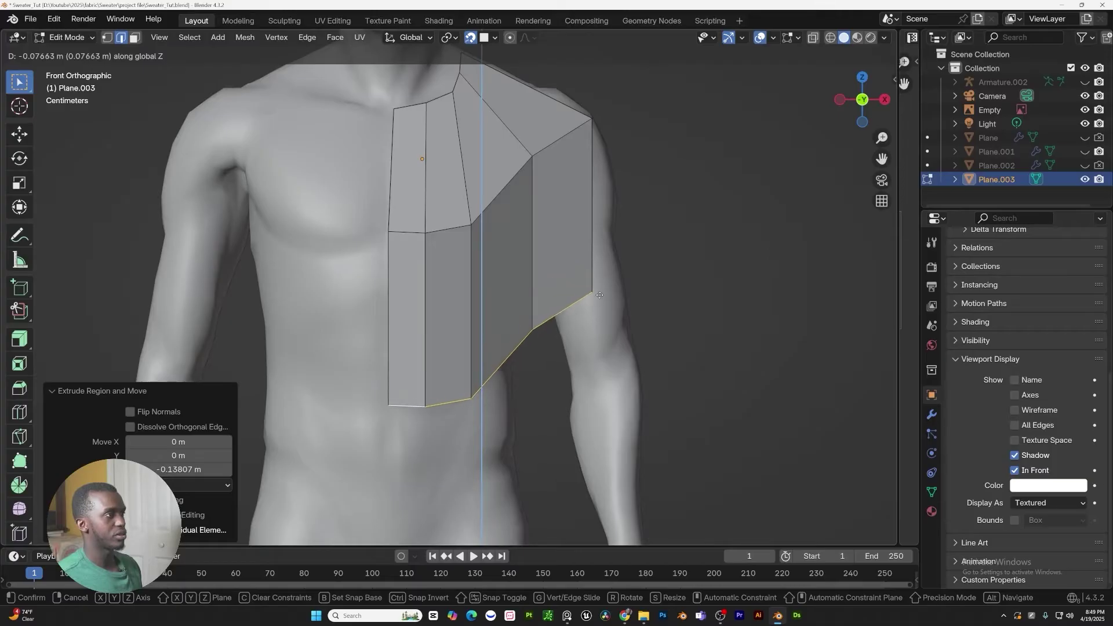
{"action": "left_click", "coordinate": [621, 262]}
Bevel the edge loop running from the neckline through the armpit to split it into a narrow strip
{"action": "middle_click_drag", "start_coordinate": [574, 323], "coordinate": [554, 365], "text": "shift"}
{"action": "scroll", "coordinate": [522, 290], "scroll_direction": "down", "scroll_amount": 1}
{"action": "left_click", "coordinate": [513, 259]}
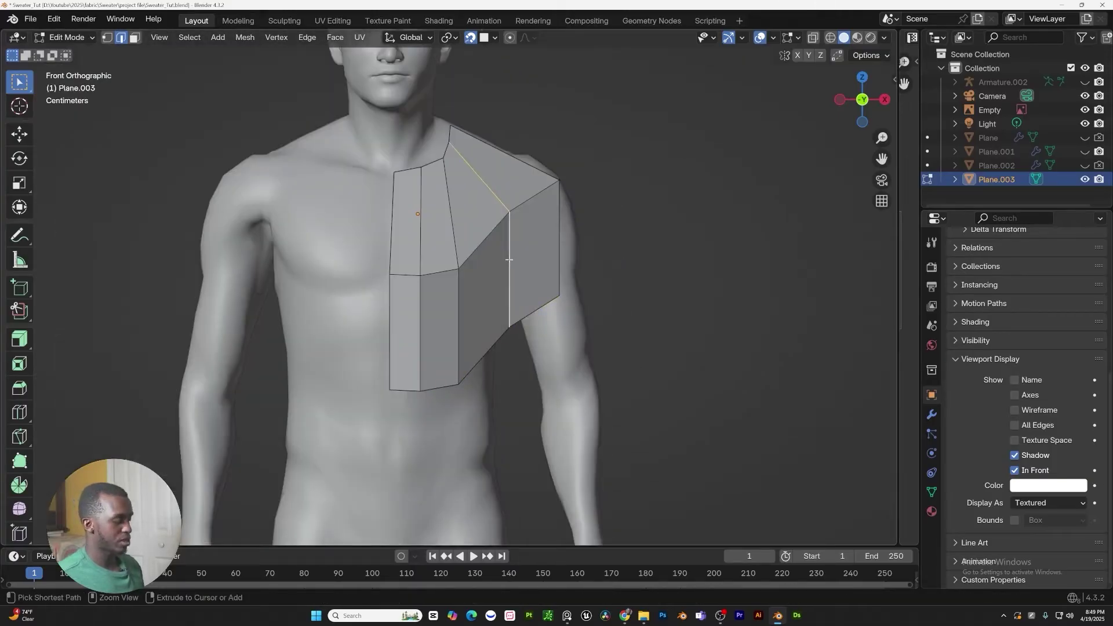
{"action": "key", "text": "ctrl+b"}
{"action": "left_click", "coordinate": [518, 248]}
Adjust the neckline vertices so they are spaced more evenly around the neck
{"action": "key", "text": "1"}
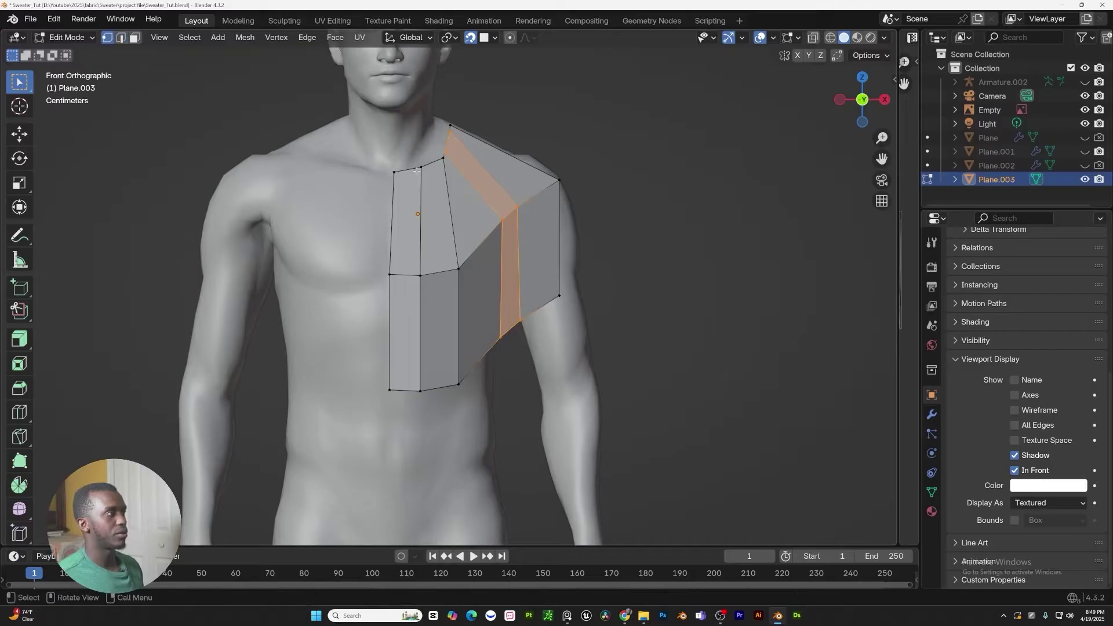
{"action": "left_click", "coordinate": [423, 165]}
{"action": "scroll", "coordinate": [420, 180], "scroll_direction": "up", "scroll_amount": 2}
{"action": "key", "text": "g"}
{"action": "left_click", "coordinate": [433, 169]}
{"action": "left_click", "coordinate": [462, 111]}
{"action": "key", "text": "g"}
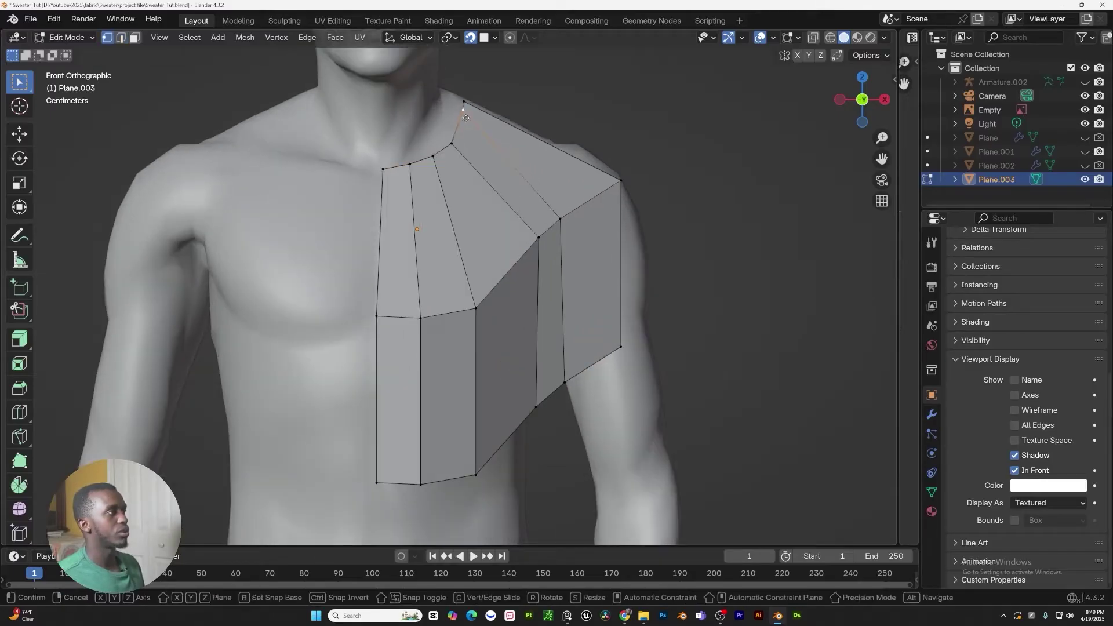
{"action": "left_click", "coordinate": [458, 119]}
Move the chest vertex beside the armpit inward and down on the body
{"action": "left_click", "coordinate": [530, 244]}
{"action": "key", "text": "g"}
{"action": "left_click", "coordinate": [507, 268]}
Extrude the torso's lower front edges straight down to the hips, leaving out the sleeve edges
{"action": "middle_click_drag", "start_coordinate": [501, 450], "coordinate": [528, 256], "text": "shift"}
{"action": "key", "text": "2"}
{"action": "left_click", "coordinate": [499, 202]}
{"action": "scroll", "coordinate": [491, 285], "scroll_direction": "down", "scroll_amount": 3}
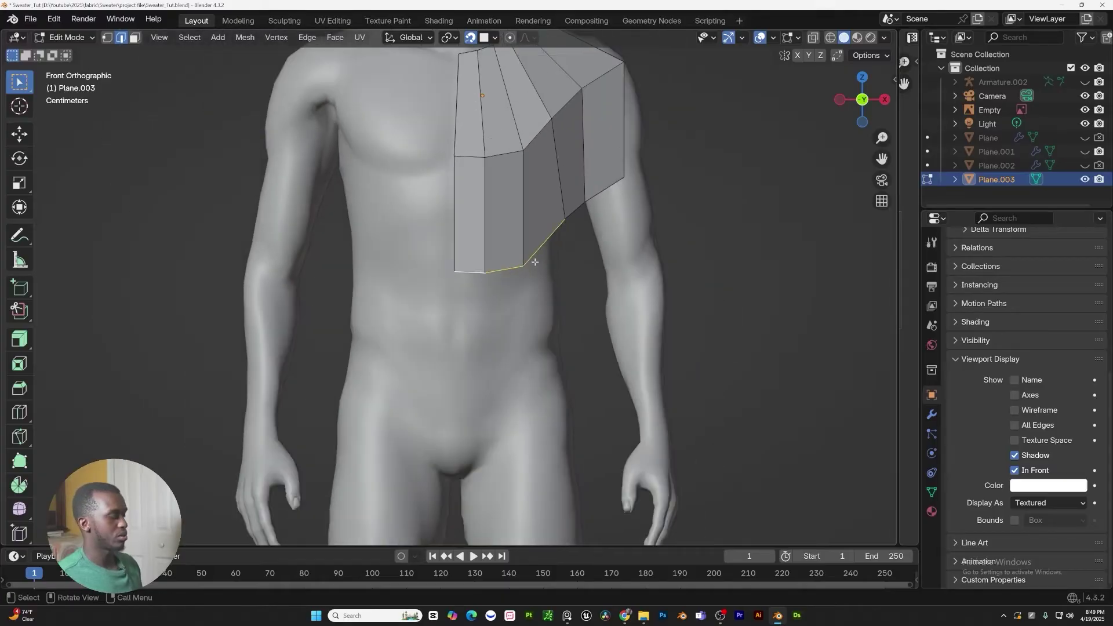
{"action": "key", "text": "e"}
{"action": "key", "text": "z"}
{"action": "left_click", "coordinate": [536, 412]}
Move the hem vertices about 0.042 m down along the Z axis
{"action": "middle_click_drag", "start_coordinate": [536, 413], "coordinate": [594, 423]}
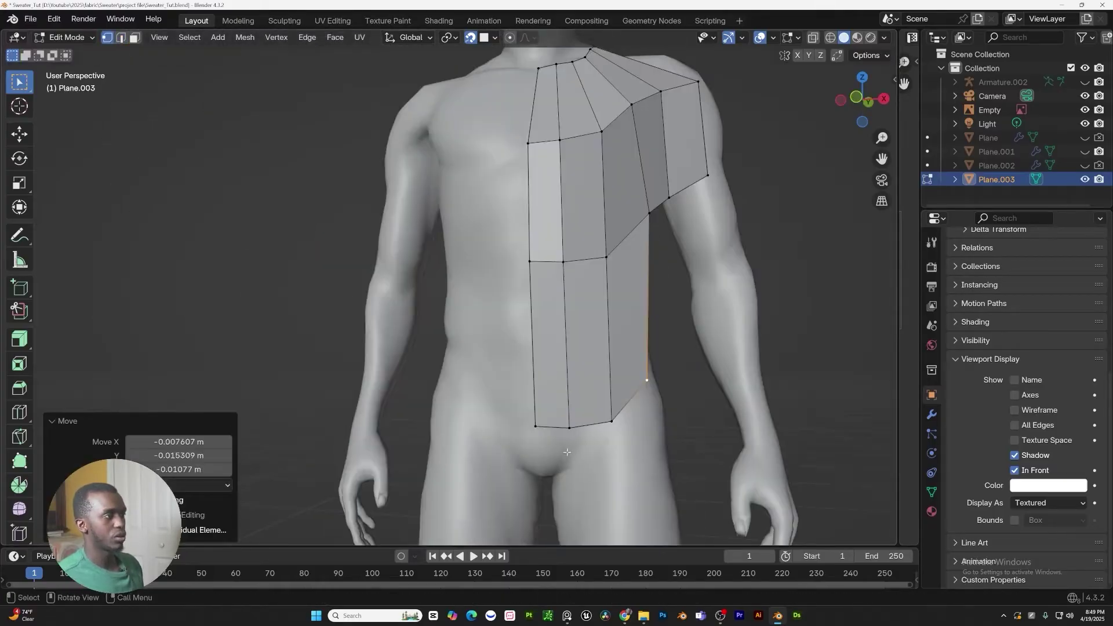
{"action": "key", "text": "1"}
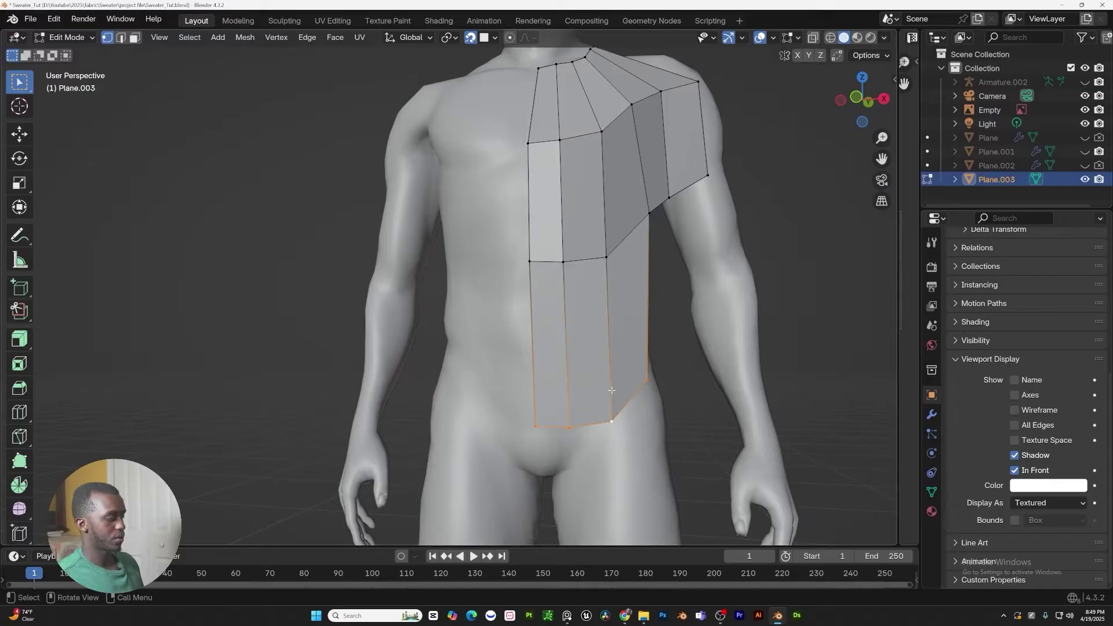
{"action": "key", "text": "g"}
{"action": "key", "text": "z"}
{"action": "left_click", "coordinate": [620, 422]}
{"action": "key", "text": "KP_1"}
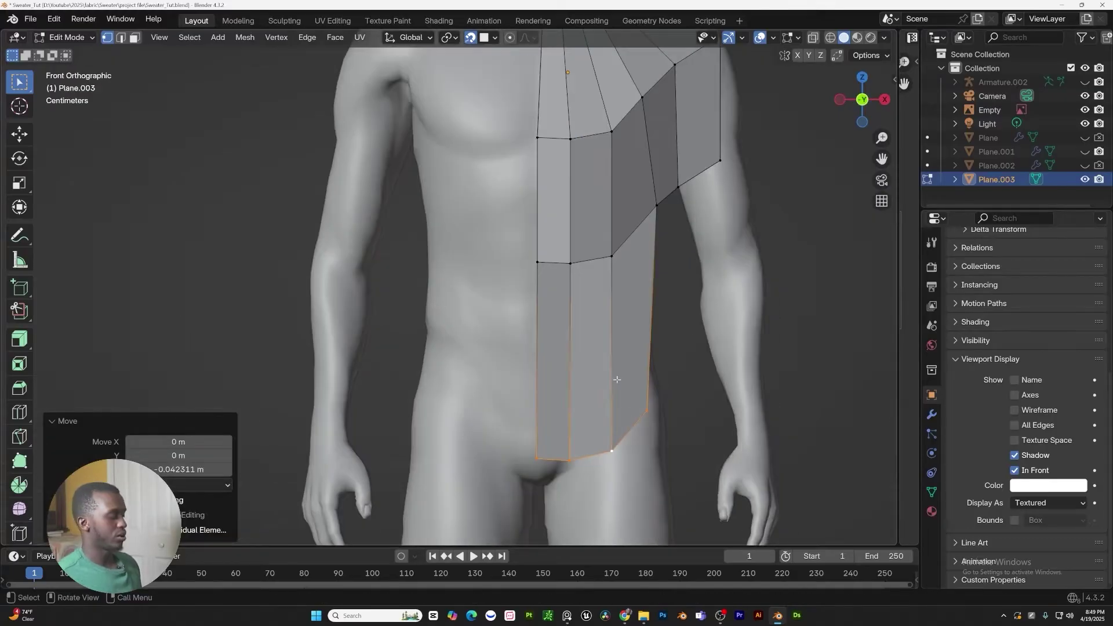
Flatten the hem vertices into a level line by scaling them to 0 along Z
{"action": "key", "text": "s"}
{"action": "key", "text": "0"}
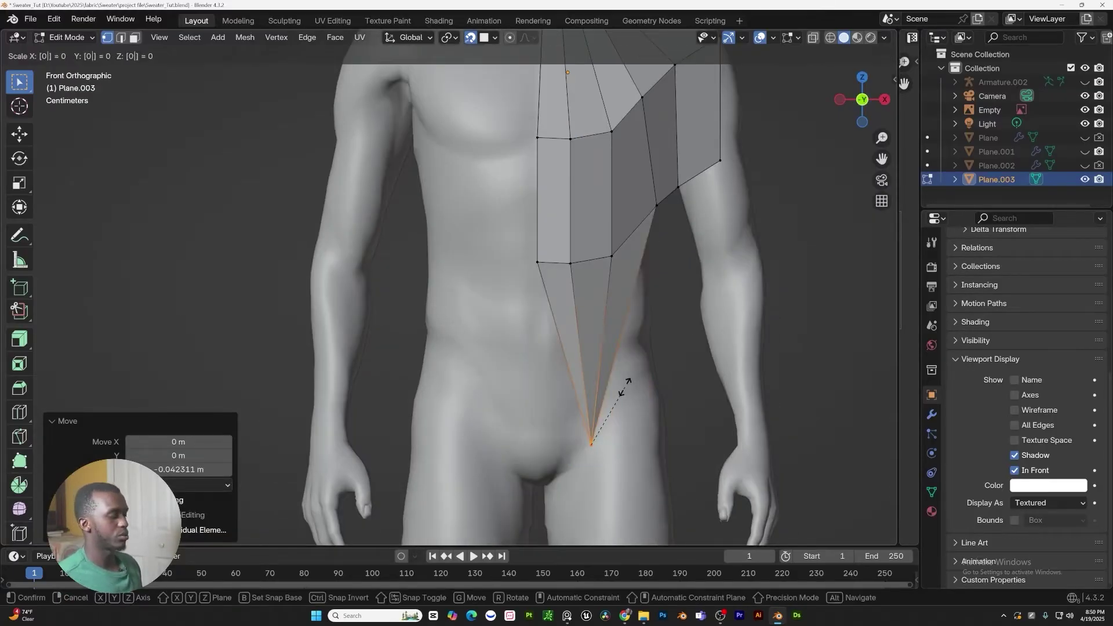
{"action": "key", "text": "z"}
{"action": "left_click", "coordinate": [624, 385]}
Extrude the sleeve's lower edge down the arm to the wrist in three sections
{"action": "middle_click_drag", "start_coordinate": [623, 385], "coordinate": [494, 456], "text": "shift"}
{"action": "scroll", "coordinate": [487, 429], "scroll_direction": "down", "scroll_amount": 1}
{"action": "mouse_move", "coordinate": [489, 342]}
{"action": "middle_mouse_down", "text": "shift"}
{"action": "mouse_move", "coordinate": [466, 287]}
{"action": "mouse_move", "coordinate": [472, 338]}
{"action": "middle_mouse_up", "text": "shift"}
{"action": "key", "text": "2"}
{"action": "left_click", "coordinate": [541, 273]}
{"action": "key", "text": "e"}
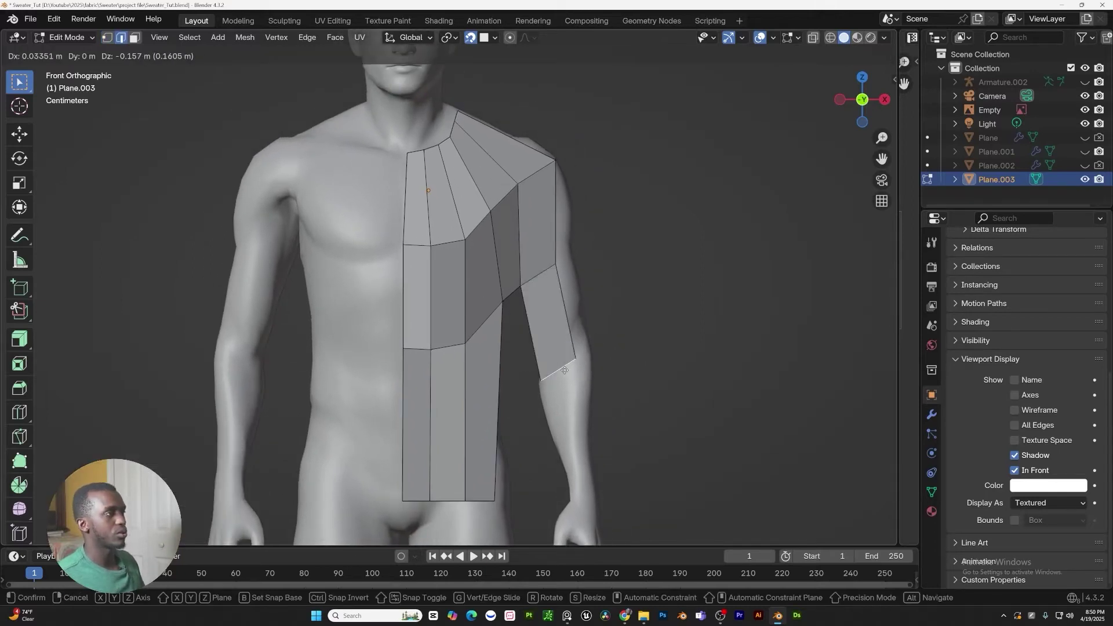
{"action": "left_click", "coordinate": [567, 380]}
Rotate the sleeve's wrist edge 32.3° so that it runs level across the wrist
{"action": "scroll", "coordinate": [566, 393], "scroll_direction": "up", "scroll_amount": 4}
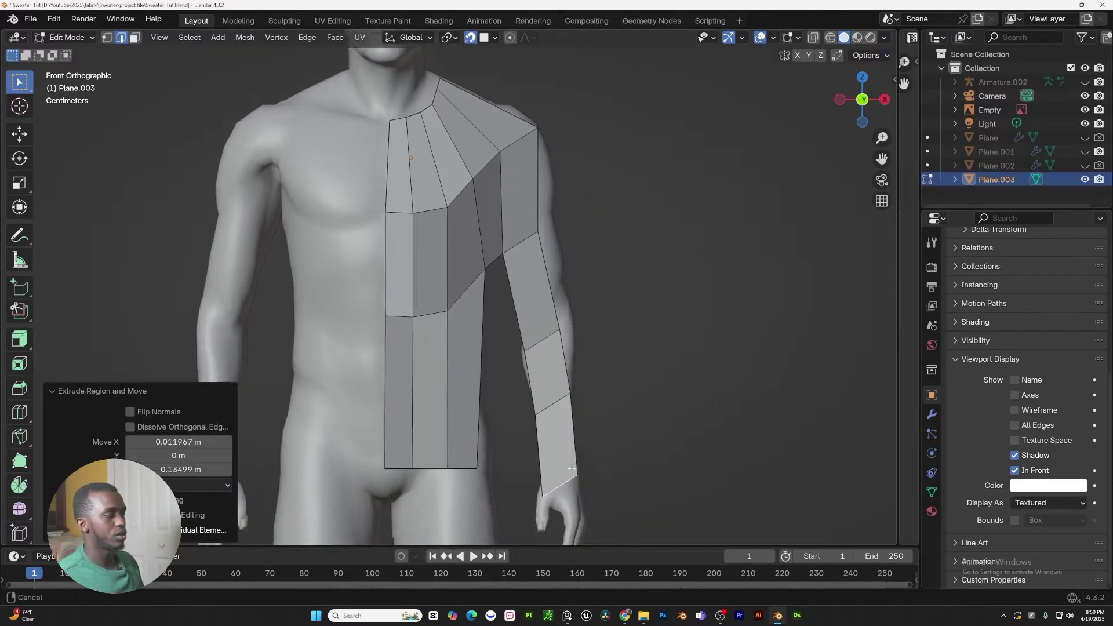
{"action": "scroll", "coordinate": [566, 394], "scroll_direction": "up", "scroll_amount": 1}
{"action": "key", "text": "r"}
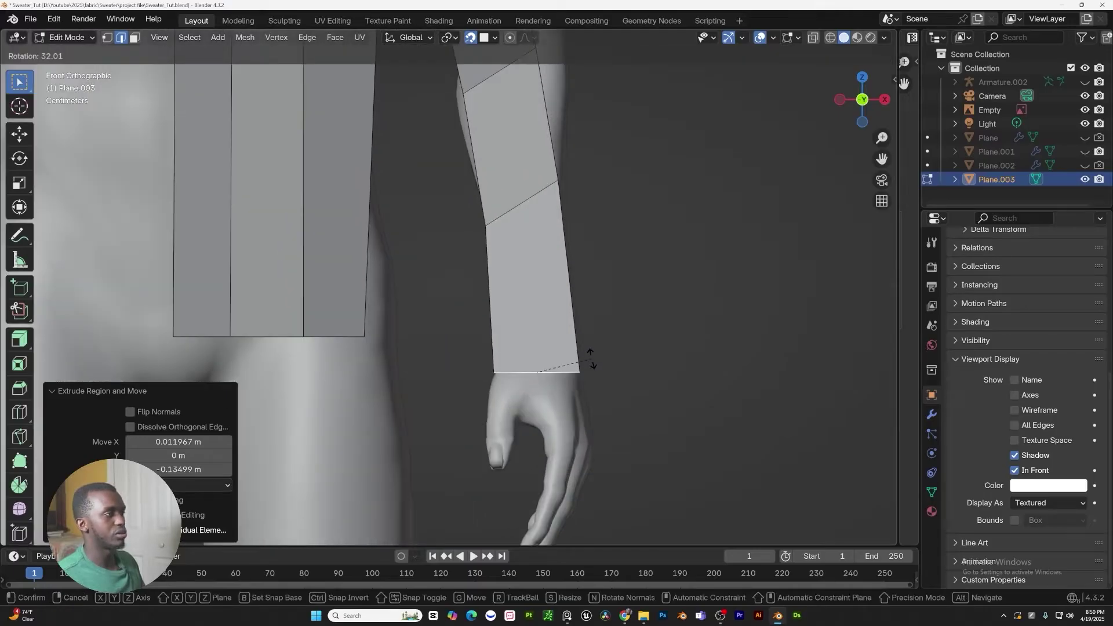
{"action": "left_click", "coordinate": [590, 358]}
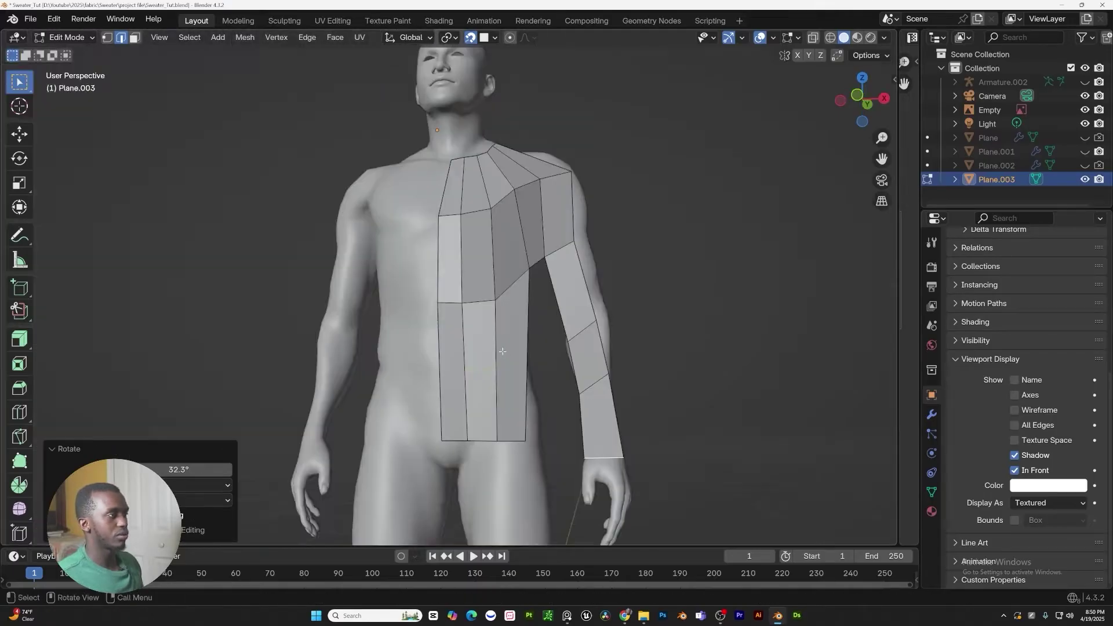
Add two horizontal loop cuts across the lower torso section
{"action": "left_click", "coordinate": [19, 411]}
{"action": "left_click_drag", "start_coordinate": [509, 321], "coordinate": [513, 332]}
{"action": "left_click_drag", "start_coordinate": [506, 397], "coordinate": [510, 405]}
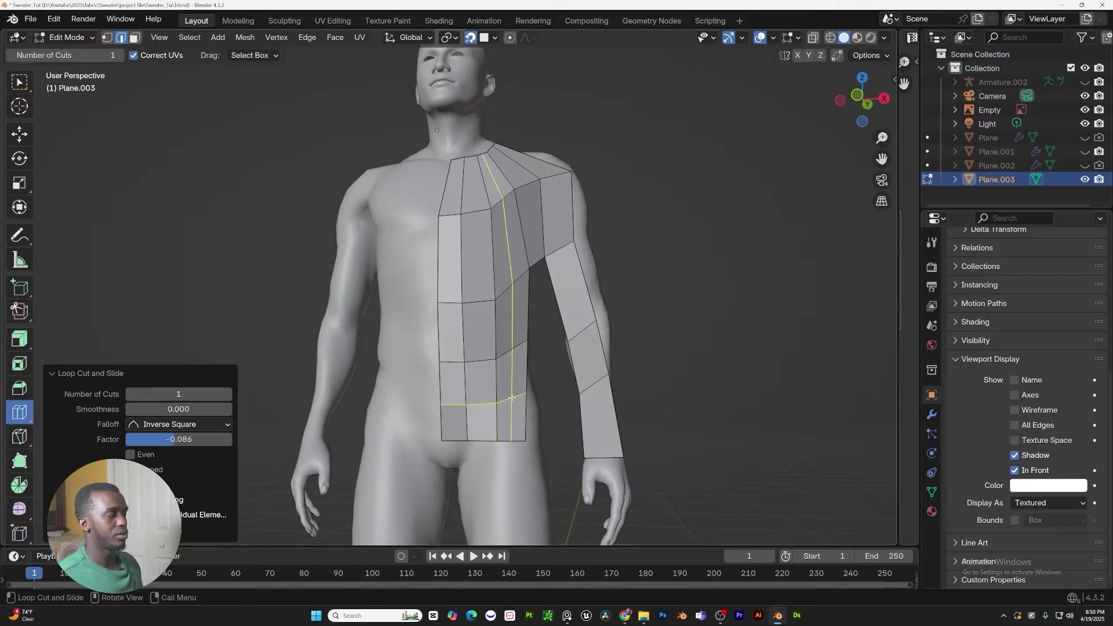
Straighten the horizontal torso loop by scaling it to 0 along Z
{"action": "key", "text": "w"}
{"action": "mouse_move", "coordinate": [476, 377]}
{"action": "middle_mouse_down"}
{"action": "mouse_move", "coordinate": [484, 386]}
{"action": "mouse_move", "coordinate": [345, 332]}
{"action": "mouse_move", "coordinate": [375, 368]}
{"action": "mouse_move", "coordinate": [428, 390]}
{"action": "mouse_move", "coordinate": [521, 368]}
{"action": "mouse_move", "coordinate": [491, 370]}
{"action": "middle_mouse_up"}
{"action": "key", "text": "s"}
{"action": "key", "text": "z"}
{"action": "key", "text": "0"}
{"action": "key", "text": "Return"}
Move the two lowest outer side vertices of the torso outward along the hip
{"action": "scroll", "coordinate": [490, 348], "scroll_direction": "down", "scroll_amount": 2}
{"action": "middle_click_drag", "start_coordinate": [479, 378], "coordinate": [496, 351]}
{"action": "key", "text": "1"}
{"action": "scroll", "coordinate": [534, 480], "scroll_direction": "up", "scroll_amount": 4}
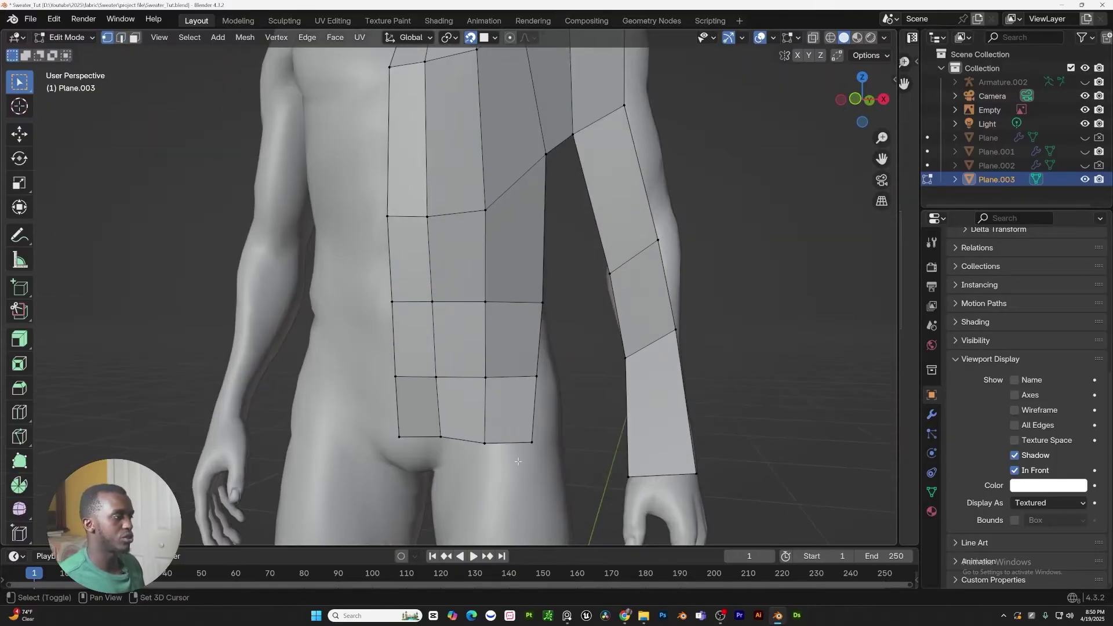
{"action": "middle_click_drag", "start_coordinate": [586, 447], "coordinate": [479, 462]}
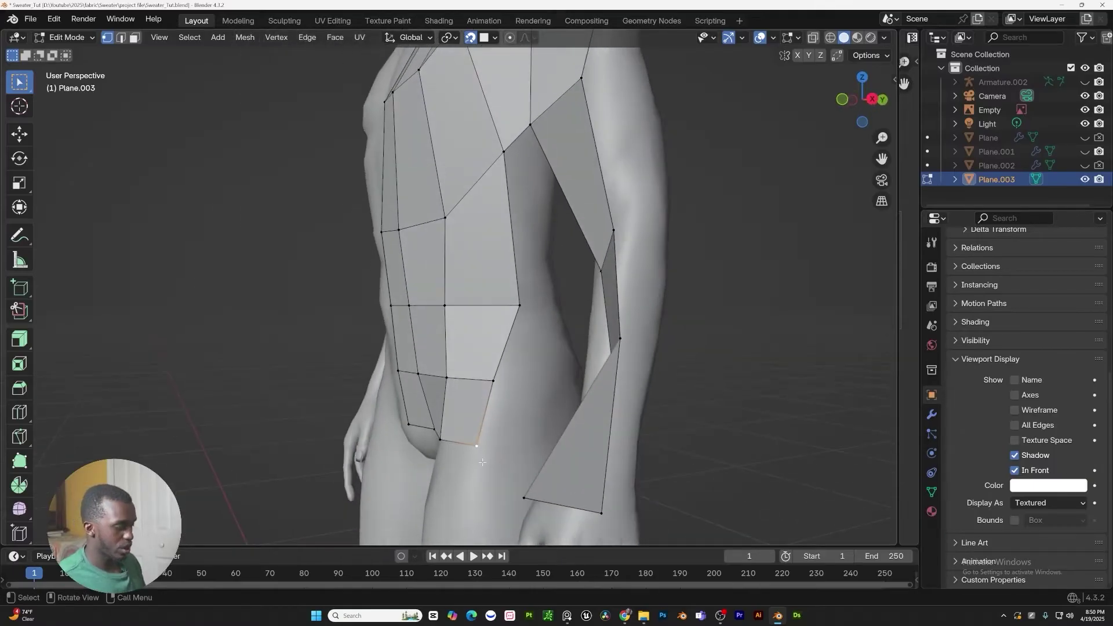
{"action": "key", "text": "g"}
{"action": "left_click", "coordinate": [498, 427]}
{"action": "key", "text": "g"}
{"action": "left_click", "coordinate": [514, 394]}
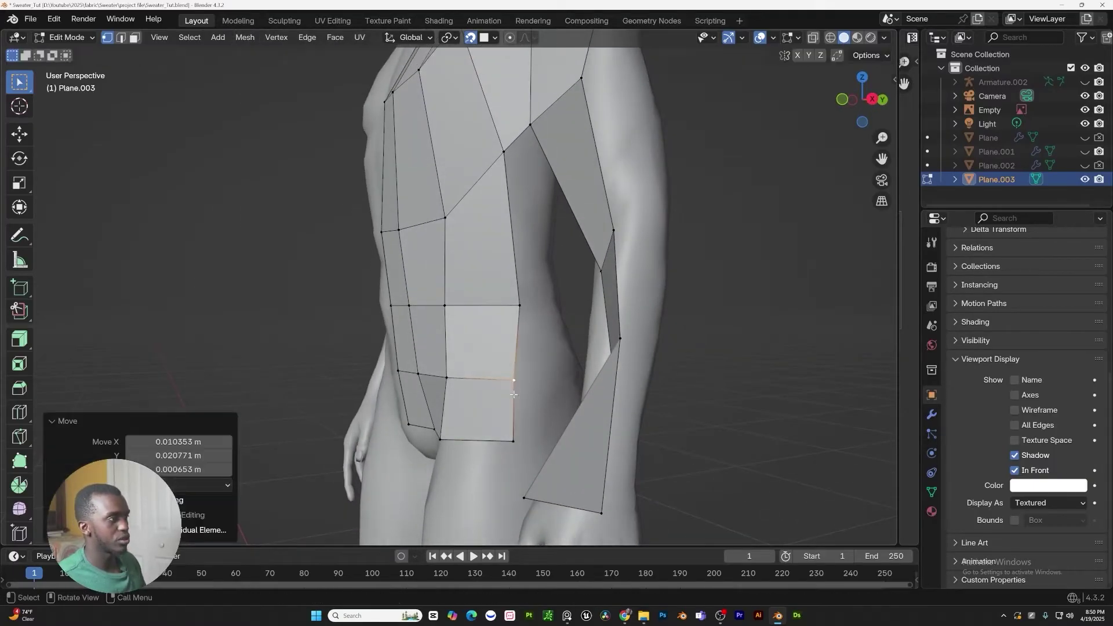
Reposition the sleeve's elbow vertex outward to follow the arm
{"action": "middle_click_drag", "start_coordinate": [502, 302], "coordinate": [532, 306]}
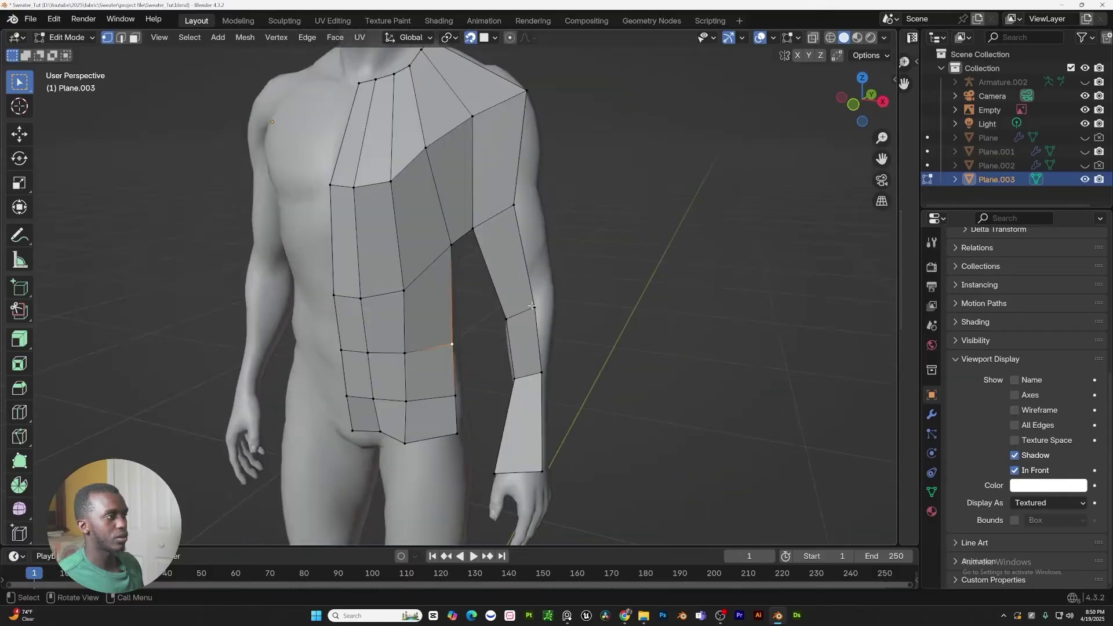
{"action": "key", "text": "g"}
{"action": "left_click", "coordinate": [562, 310]}
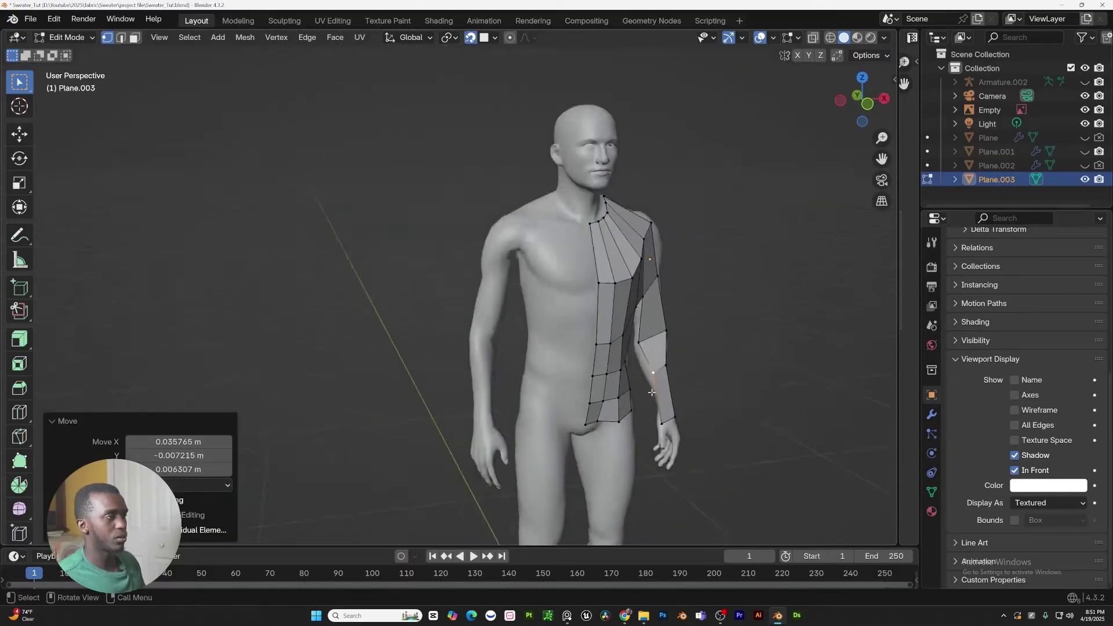
Select all edges of the half-sweater mesh
{"action": "middle_click_drag", "start_coordinate": [585, 328], "coordinate": [544, 445]}
{"action": "key", "text": "2"}
{"action": "left_click", "coordinate": [607, 446], "text": "alt"}
{"action": "key", "text": "a"}
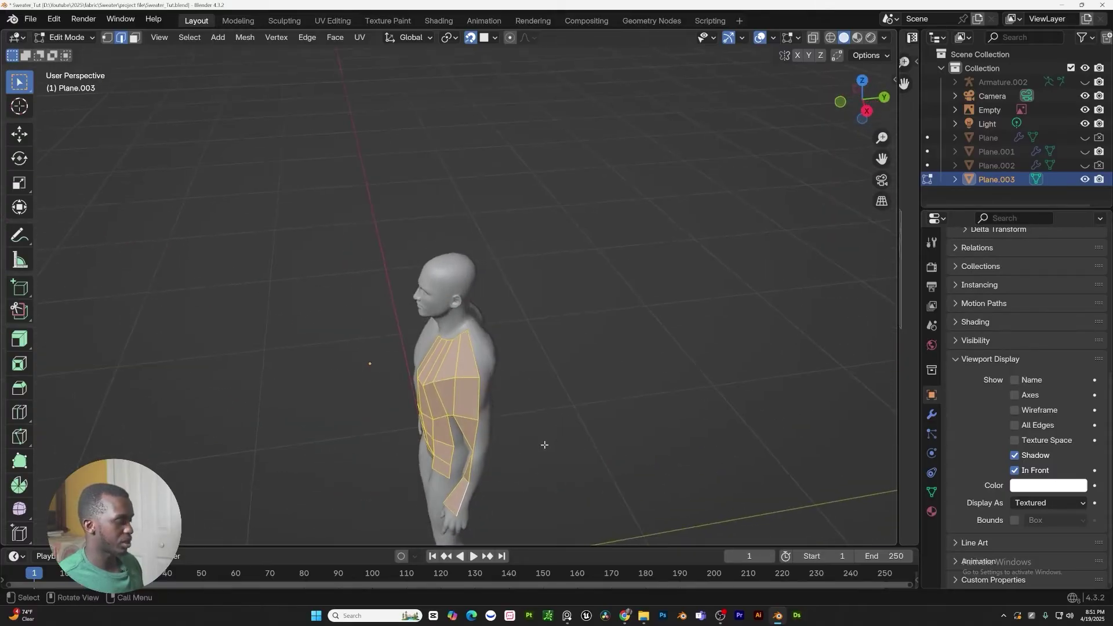
{"action": "key", "text": "e"}
{"action": "key", "text": "Escape"}
{"action": "key", "text": "ctrl+z"}
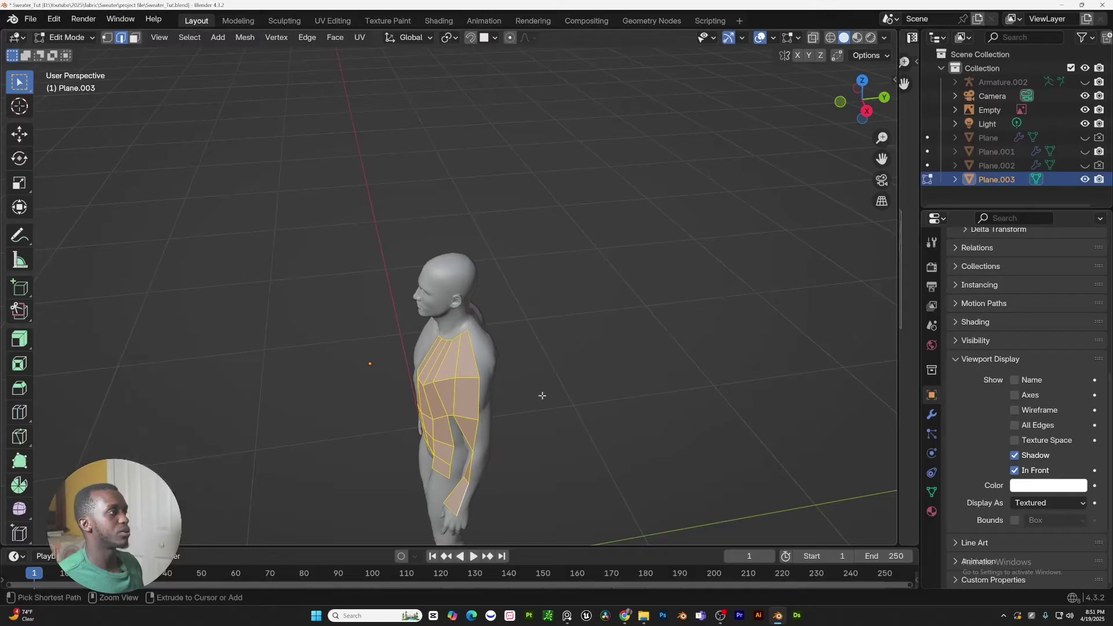
Extrude the whole front mesh about 0.27 m along the Y axis behind the body
{"action": "key", "text": "g"}
{"action": "key", "text": "y"}
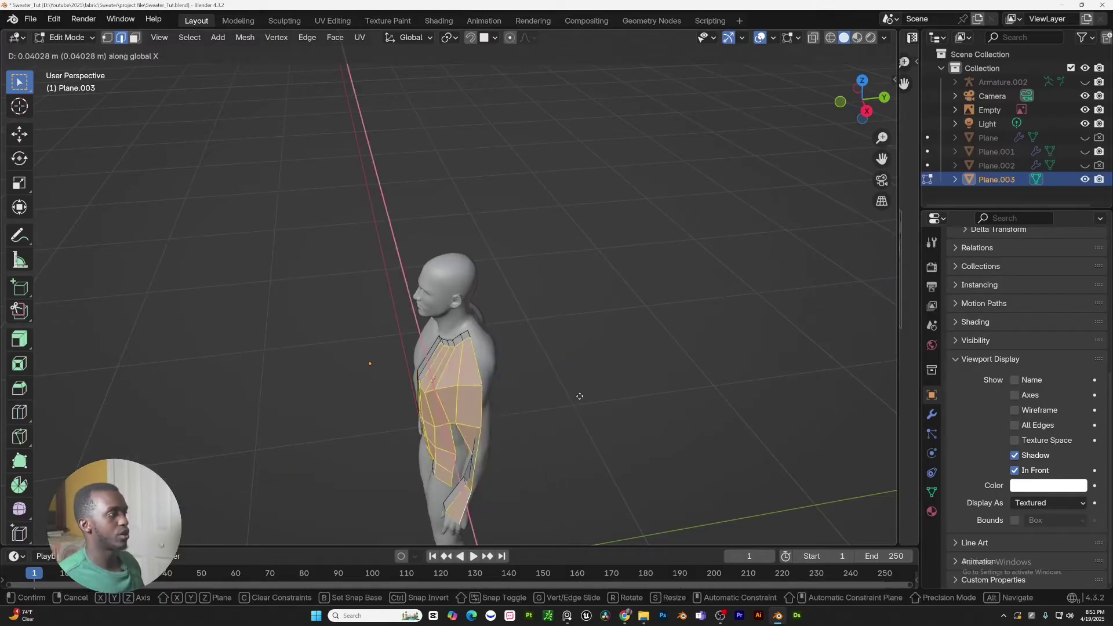
{"action": "left_click", "coordinate": [586, 395]}
{"action": "middle_click_drag", "start_coordinate": [621, 385], "coordinate": [536, 313]}
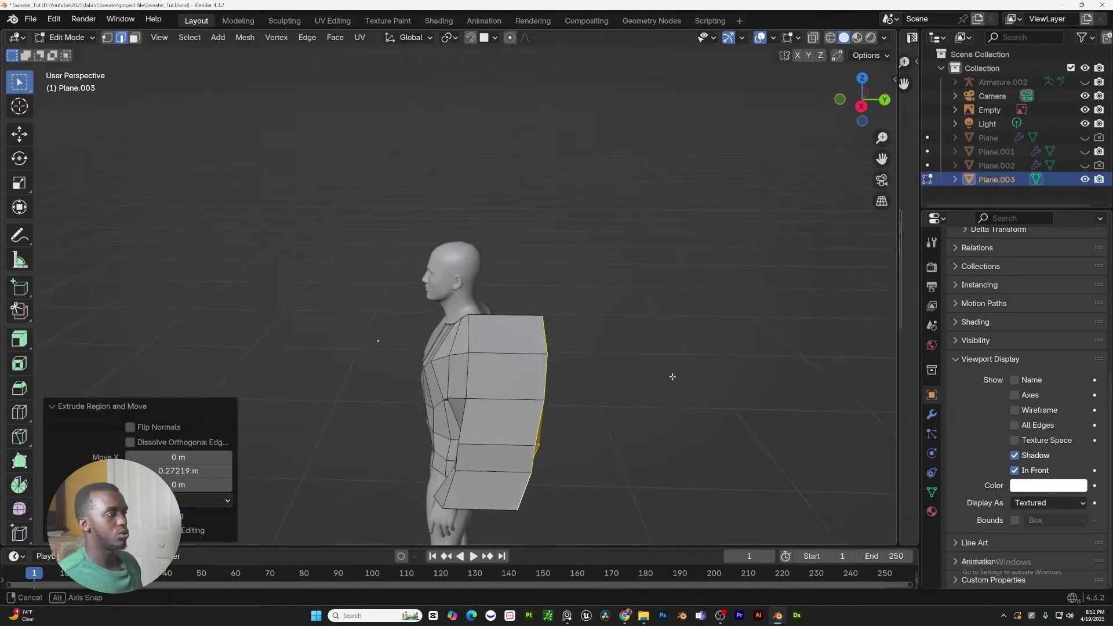
{"action": "middle_click_drag", "start_coordinate": [672, 376], "coordinate": [468, 406]}
Scale the extruded back panel along the Y axis to flatten it behind the body
{"action": "middle_click_drag", "start_coordinate": [620, 425], "coordinate": [567, 430]}
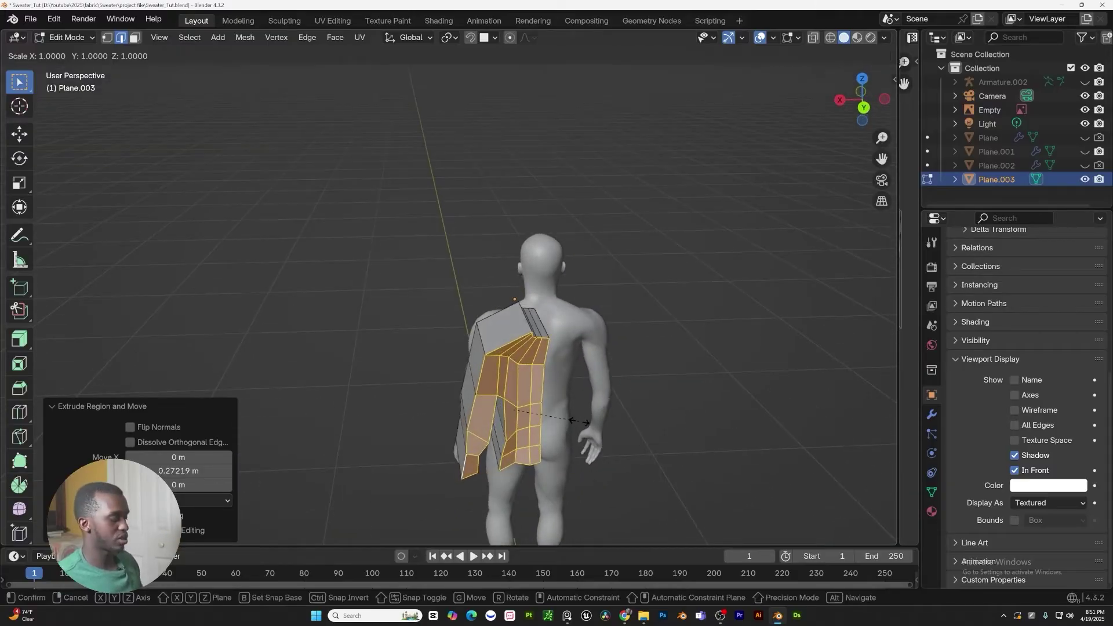
{"action": "key", "text": "y"}
{"action": "left_click", "coordinate": [580, 421]}
{"action": "middle_click_drag", "start_coordinate": [580, 417], "coordinate": [510, 341]}
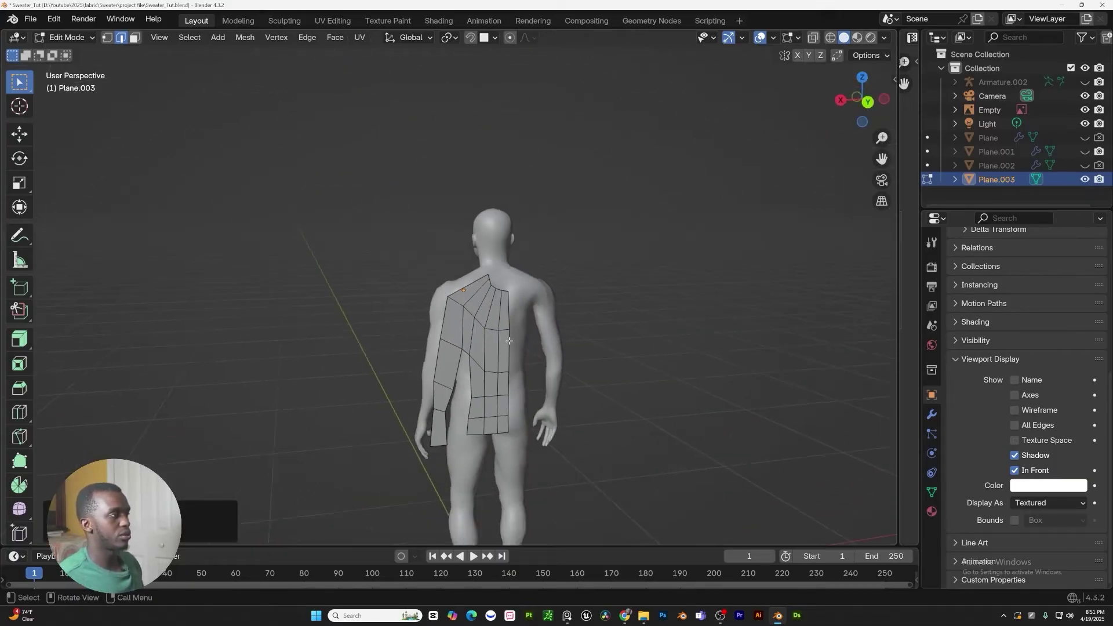
Snap the whole selected back panel onto the surface of the body's back
{"action": "key", "text": "ctrl+KP_1"}
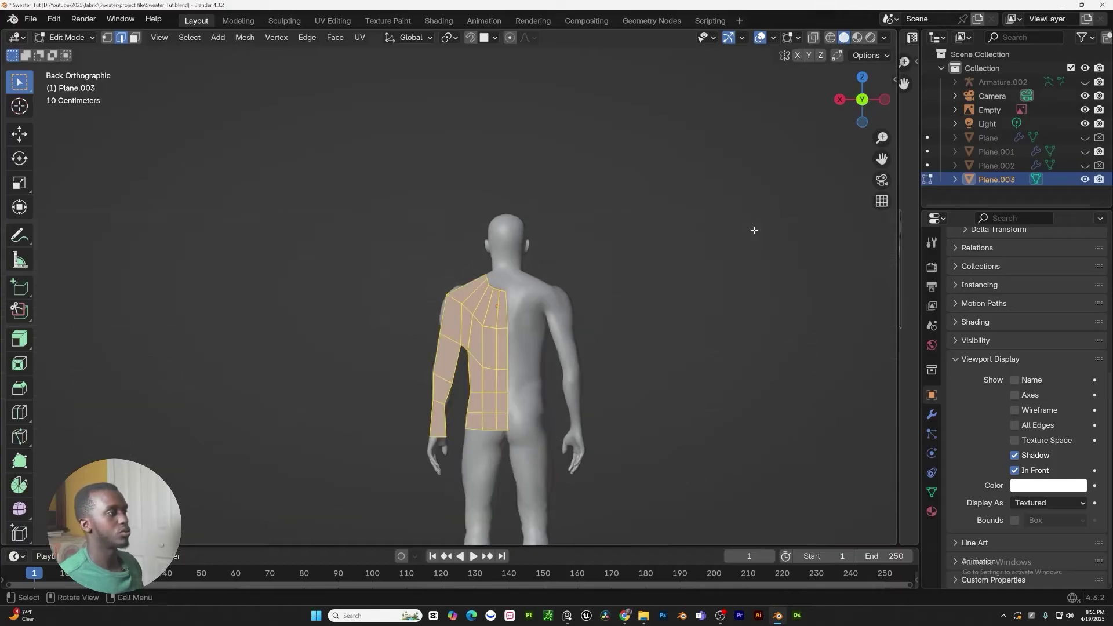
{"action": "scroll", "coordinate": [589, 343], "scroll_direction": "up", "scroll_amount": 3}
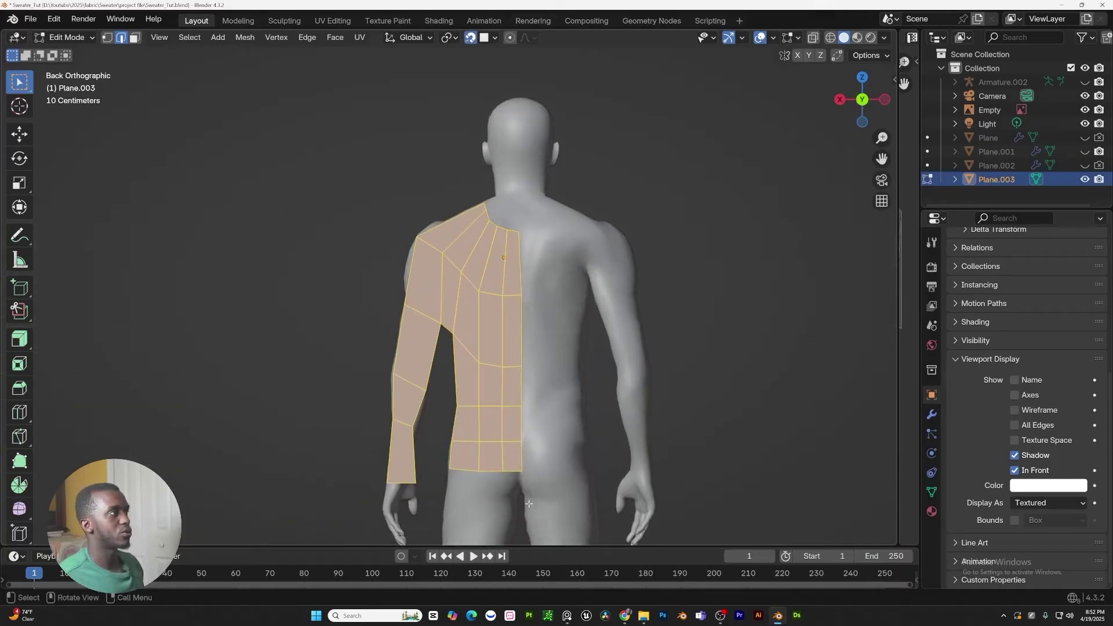
{"action": "key", "text": "g"}
{"action": "left_click", "coordinate": [488, 344]}
Reposition the back panel's outer side vertex at the waist so it follows the body
{"action": "middle_click_drag", "start_coordinate": [488, 344], "coordinate": [458, 278]}
{"action": "key", "text": "1"}
{"action": "left_click", "coordinate": [450, 475]}
{"action": "middle_click_drag", "start_coordinate": [452, 476], "coordinate": [608, 404], "text": "shift"}
{"action": "middle_click_drag", "start_coordinate": [609, 404], "coordinate": [629, 377]}
{"action": "scroll", "coordinate": [634, 375], "scroll_direction": "up", "scroll_amount": 4}
{"action": "key", "text": "g"}
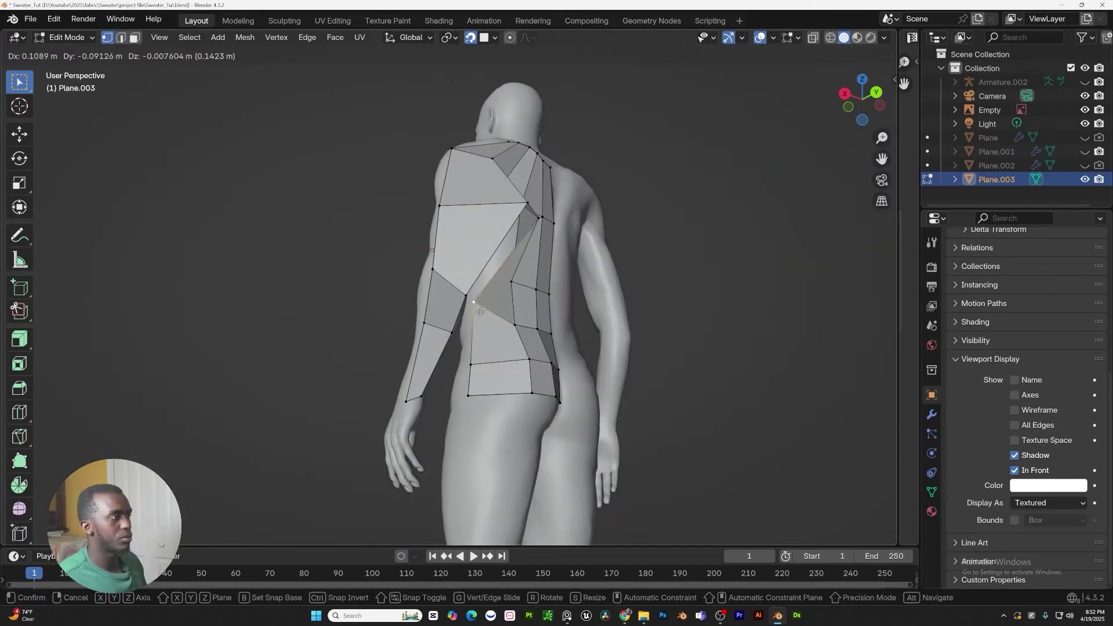
{"action": "left_click", "coordinate": [503, 271]}
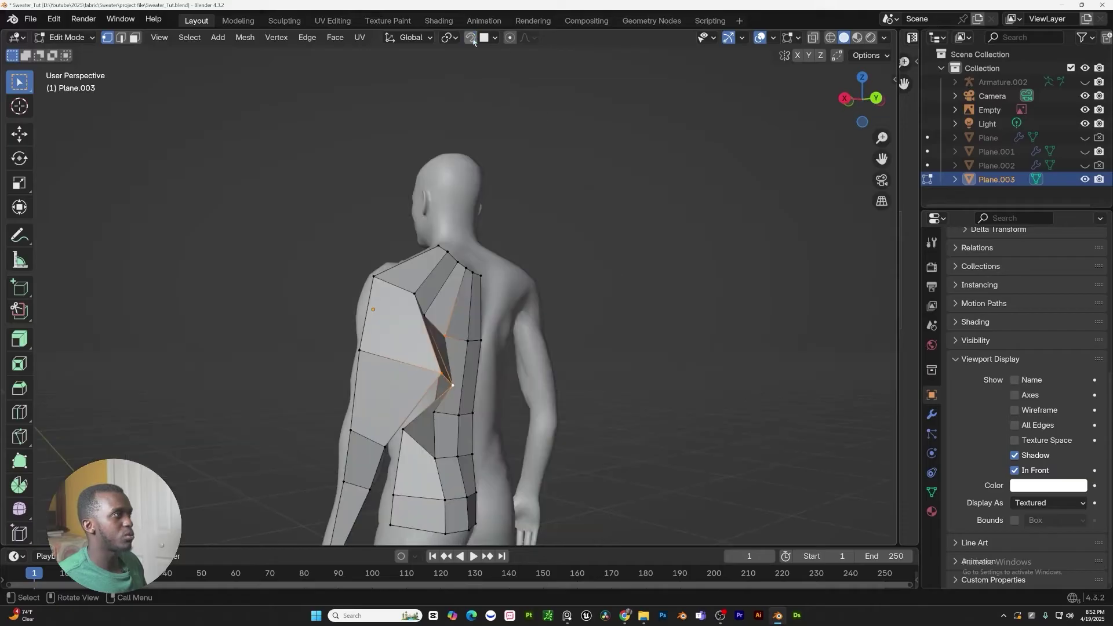
Reposition the back panel's vertex beside the armpit so it follows the shoulder blade
{"action": "middle_click_drag", "start_coordinate": [464, 360], "coordinate": [498, 232], "text": "shift"}
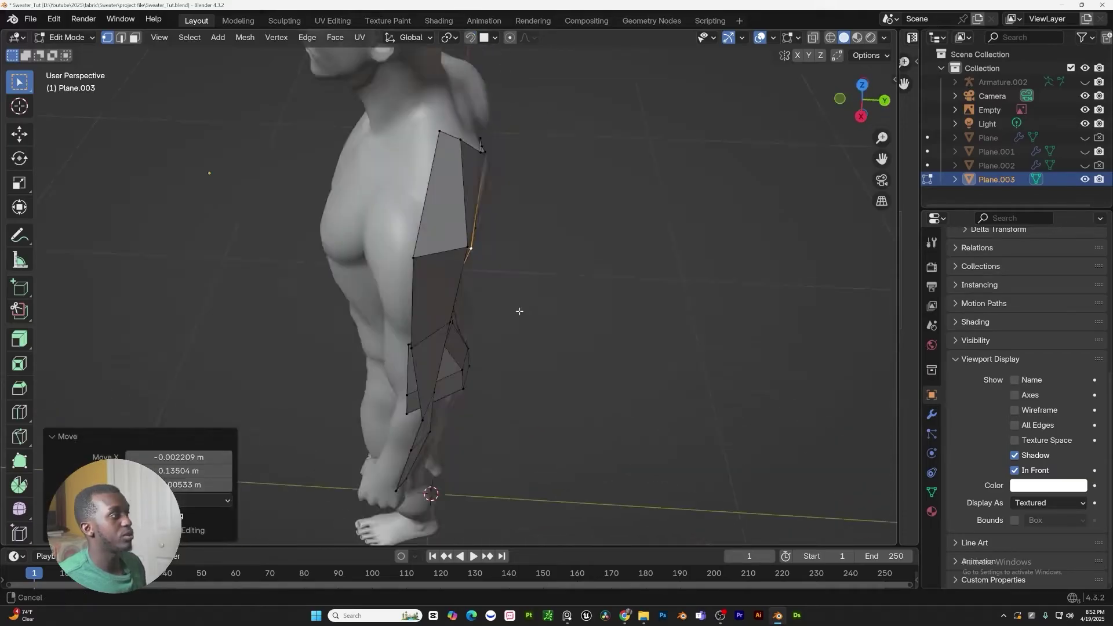
{"action": "middle_click_drag", "start_coordinate": [519, 310], "coordinate": [444, 340]}
{"action": "left_click", "coordinate": [361, 206]}
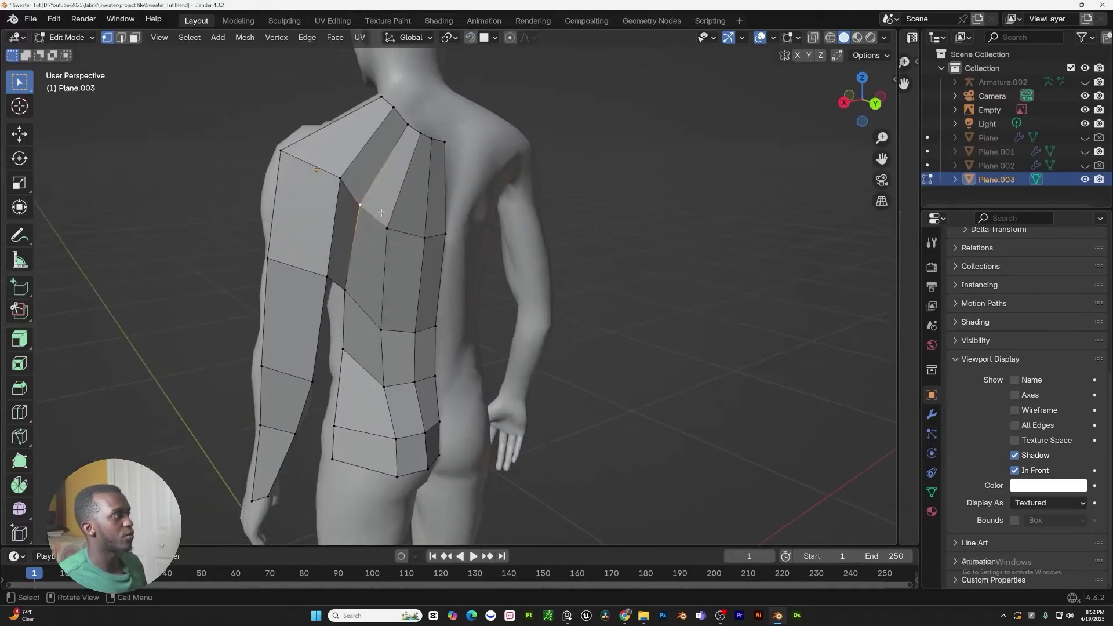
{"action": "mouse_move", "coordinate": [362, 207]}
{"action": "middle_mouse_down"}
{"action": "mouse_move", "coordinate": [261, 268]}
{"action": "mouse_move", "coordinate": [376, 192]}
{"action": "middle_mouse_up"}
{"action": "scroll", "coordinate": [360, 209], "scroll_direction": "up", "scroll_amount": 3}
{"action": "key", "text": "g"}
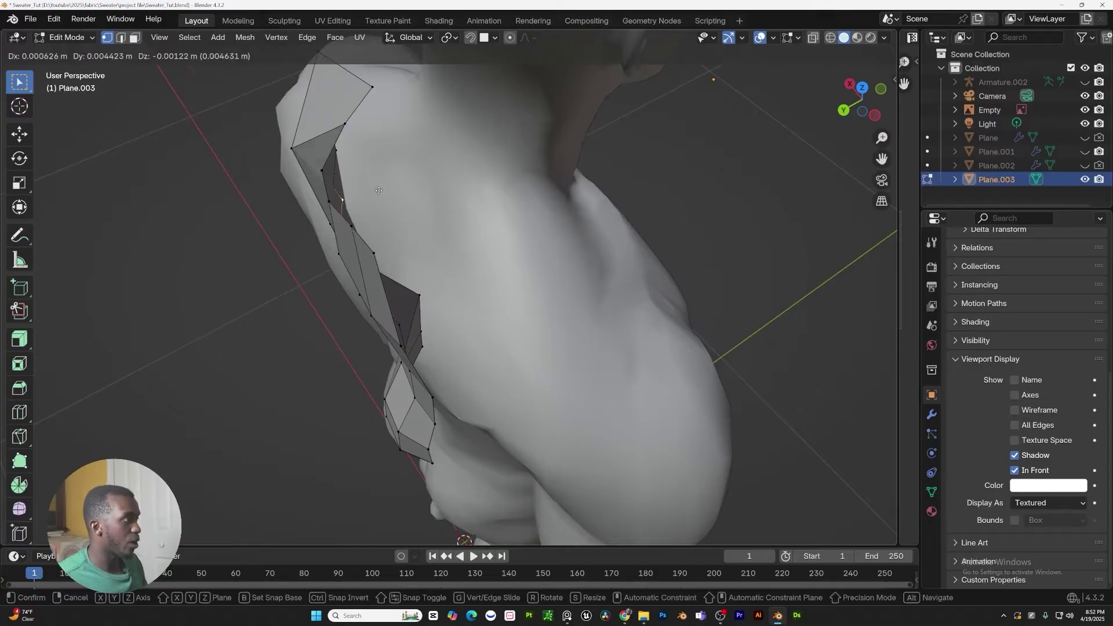
{"action": "left_click", "coordinate": [354, 201]}
{"action": "scroll", "coordinate": [355, 201], "scroll_direction": "down", "scroll_amount": 5}
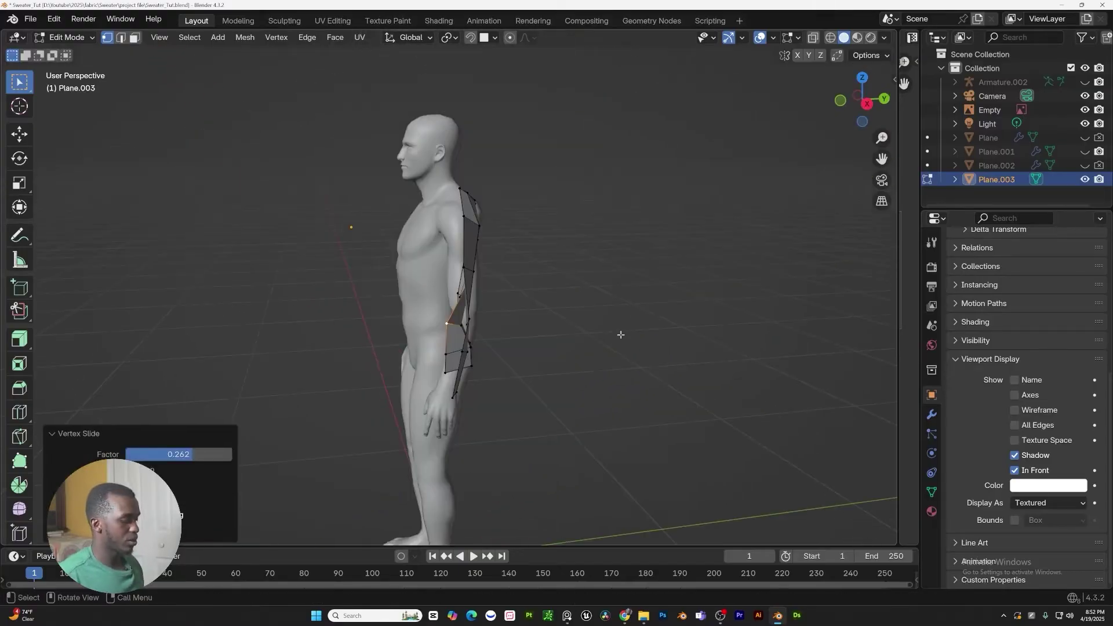
Reveal the hidden front panel, invert the selection to the back panel and shift it along the Y axis
{"action": "key", "text": "alt+h"}
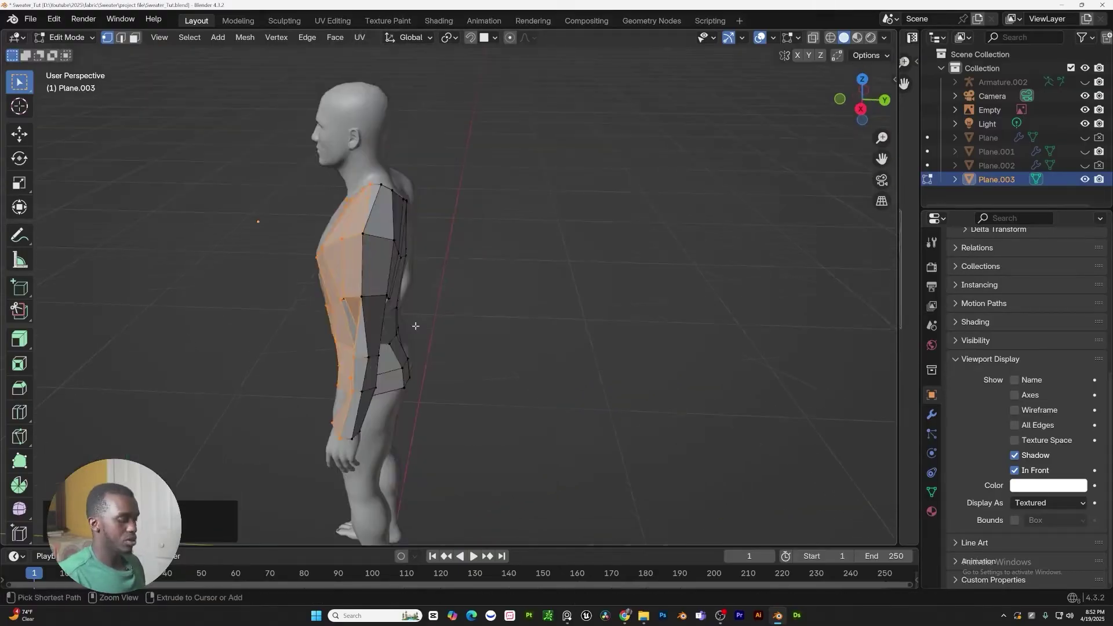
{"action": "key", "text": "ctrl+i"}
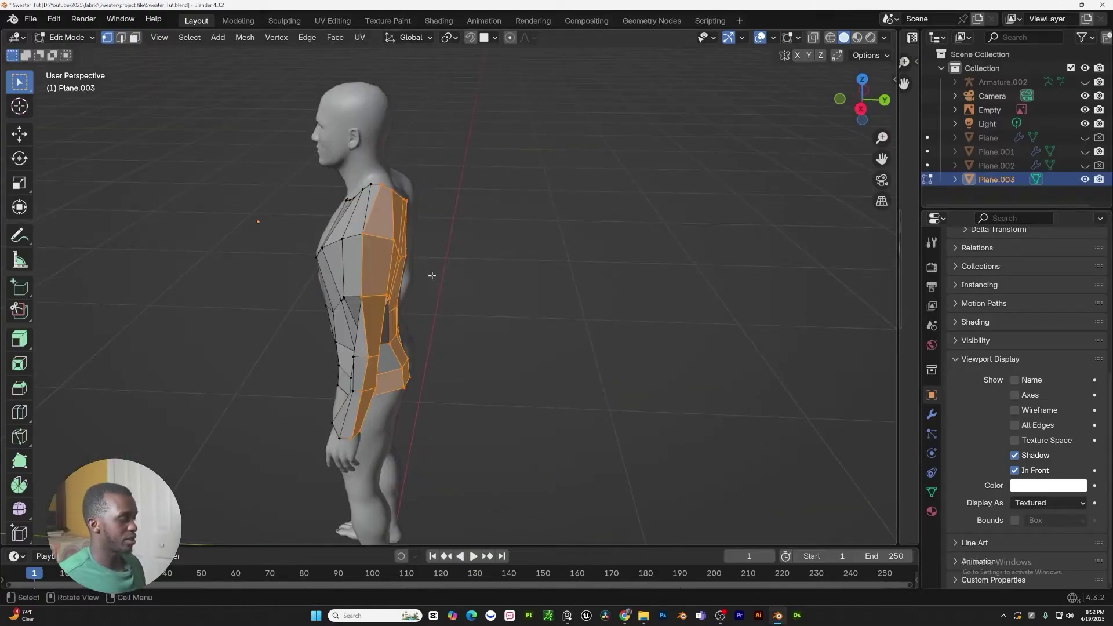
{"action": "key", "text": "g"}
{"action": "key", "text": "x"}
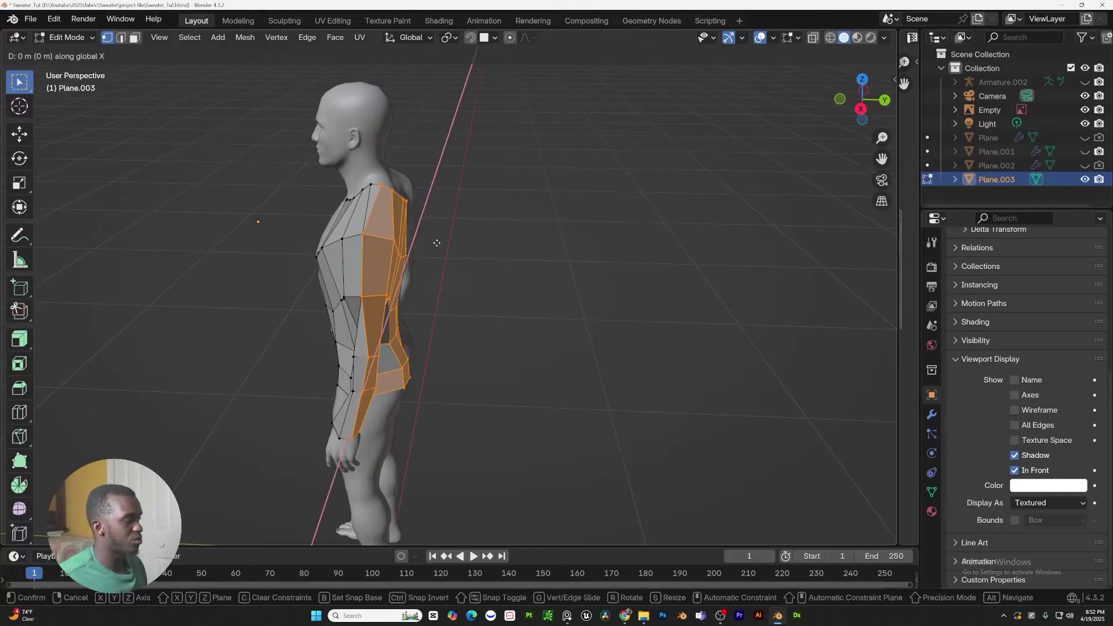
{"action": "key", "text": "y"}
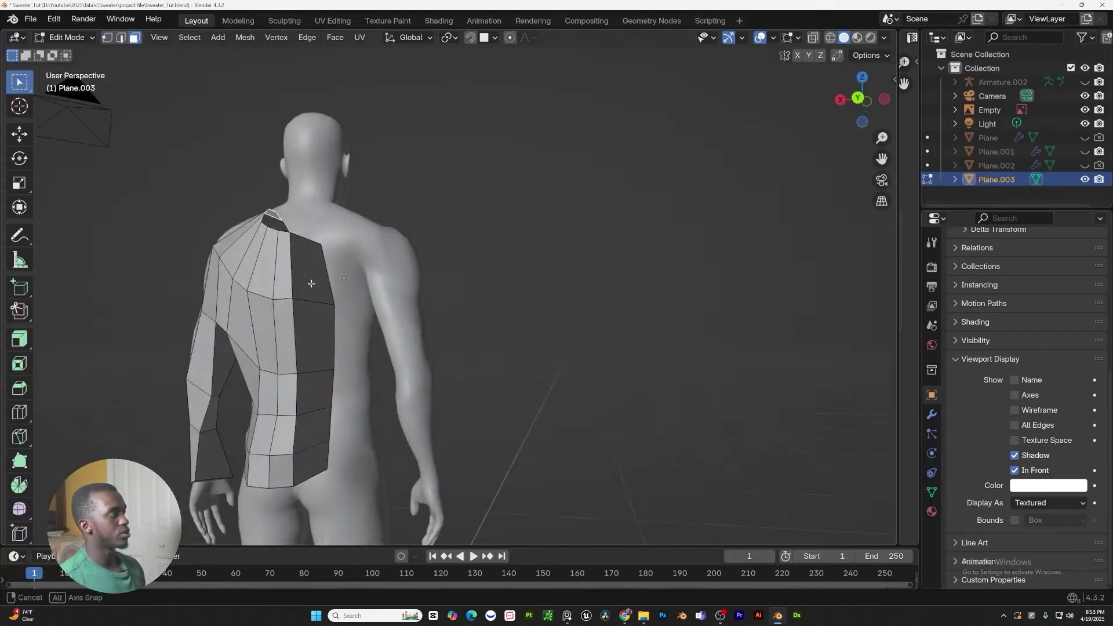
Delete the strip of faces bridging front and back along the neck opening, centre line and bottom hem
{"action": "middle_click_drag", "start_coordinate": [311, 284], "coordinate": [249, 298]}
{"action": "scroll", "coordinate": [305, 242], "scroll_direction": "up", "scroll_amount": 4}
{"action": "middle_click_drag", "start_coordinate": [305, 241], "coordinate": [330, 154], "text": "shift"}
{"action": "left_click", "coordinate": [341, 196], "text": "ctrl"}
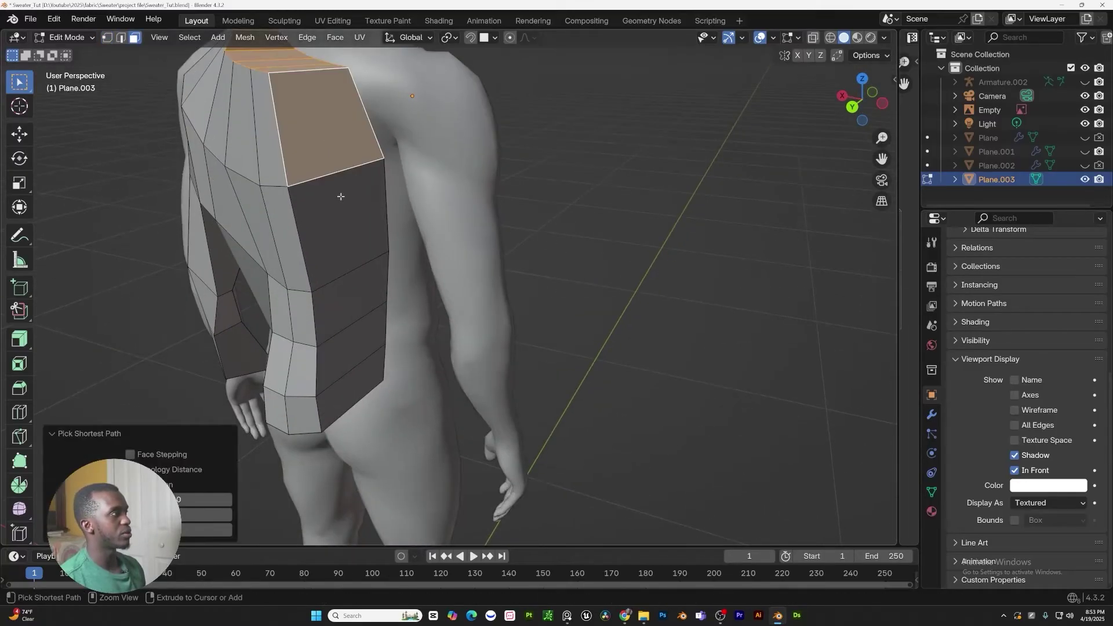
{"action": "middle_click_drag", "start_coordinate": [363, 314], "coordinate": [380, 187], "text": "shift"}
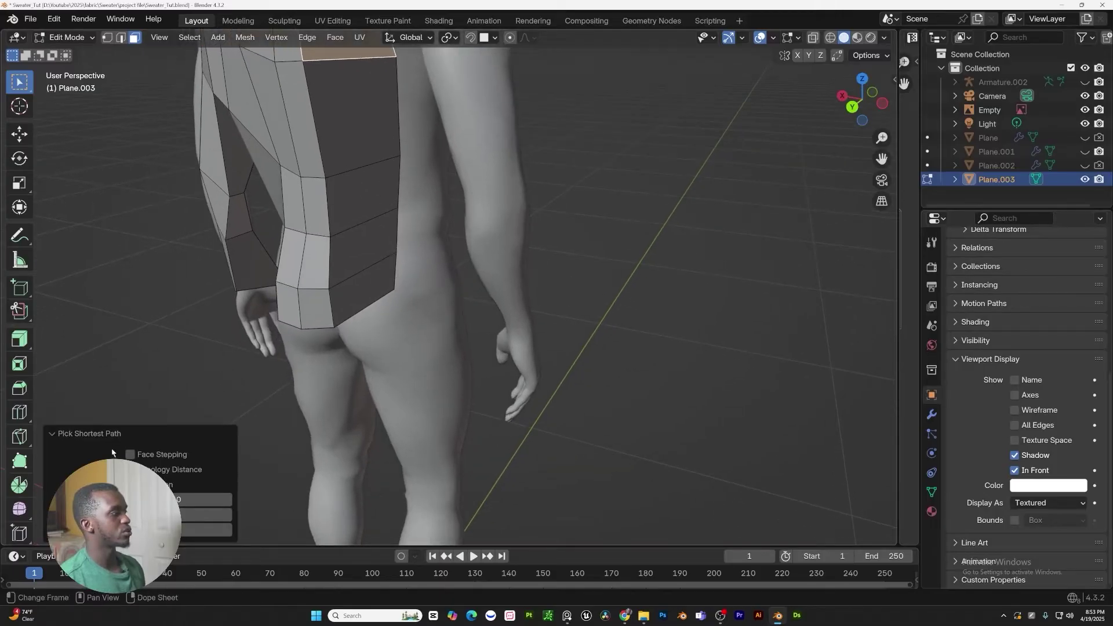
{"action": "left_click", "coordinate": [329, 153], "text": "ctrl"}
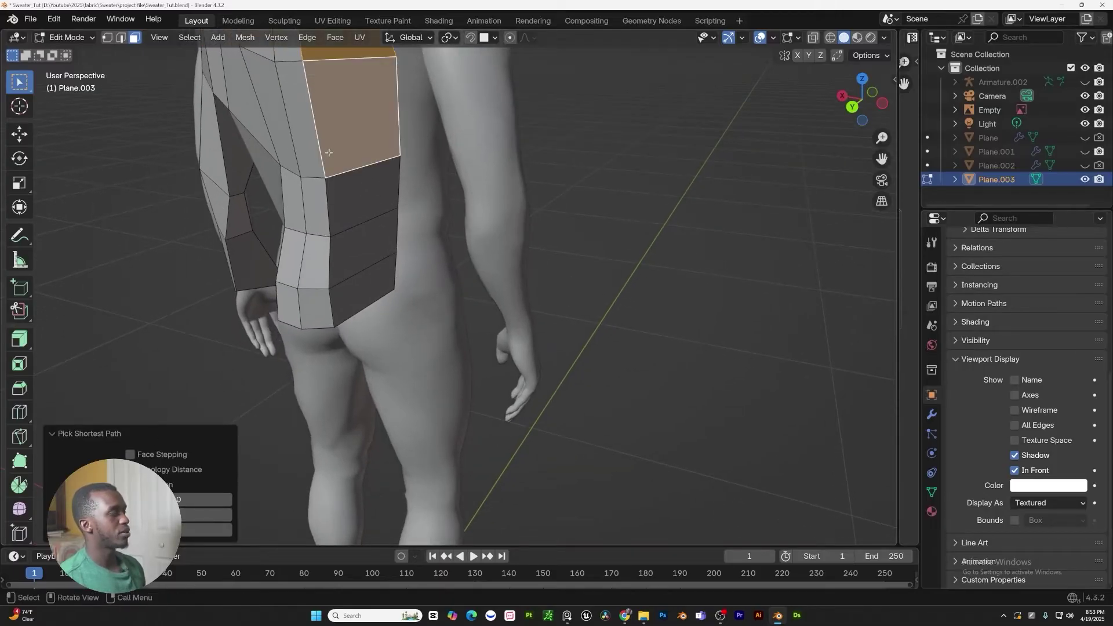
{"action": "left_click", "coordinate": [359, 221], "text": "ctrl"}
{"action": "middle_click_drag", "start_coordinate": [361, 242], "coordinate": [263, 281]}
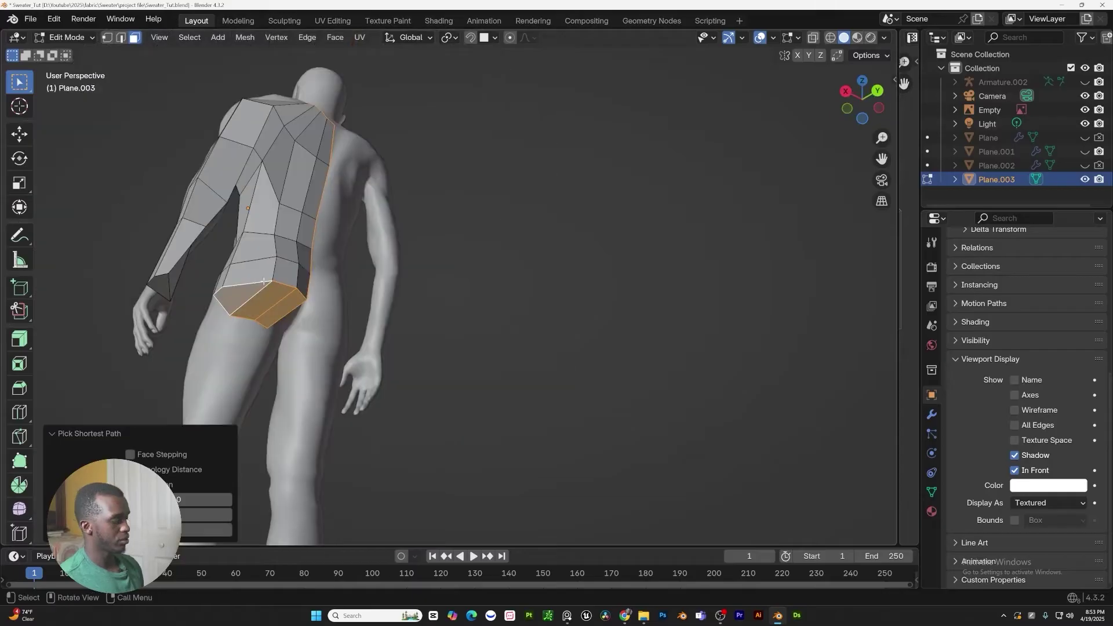
{"action": "key", "text": "x"}
{"action": "left_click", "coordinate": [208, 312]}
Delete the faces closing the sleeve's end at the wrist
{"action": "middle_click_drag", "start_coordinate": [208, 312], "coordinate": [197, 313]}
{"action": "middle_click_drag", "start_coordinate": [197, 313], "coordinate": [342, 423], "text": "shift"}
{"action": "scroll", "coordinate": [285, 345], "scroll_direction": "up", "scroll_amount": 3}
{"action": "left_click", "coordinate": [288, 351]}
{"action": "key", "text": "x"}
{"action": "left_click", "coordinate": [288, 351]}
{"action": "scroll", "coordinate": [341, 371], "scroll_direction": "down", "scroll_amount": 3}
{"action": "middle_click_drag", "start_coordinate": [339, 310], "coordinate": [338, 288]}
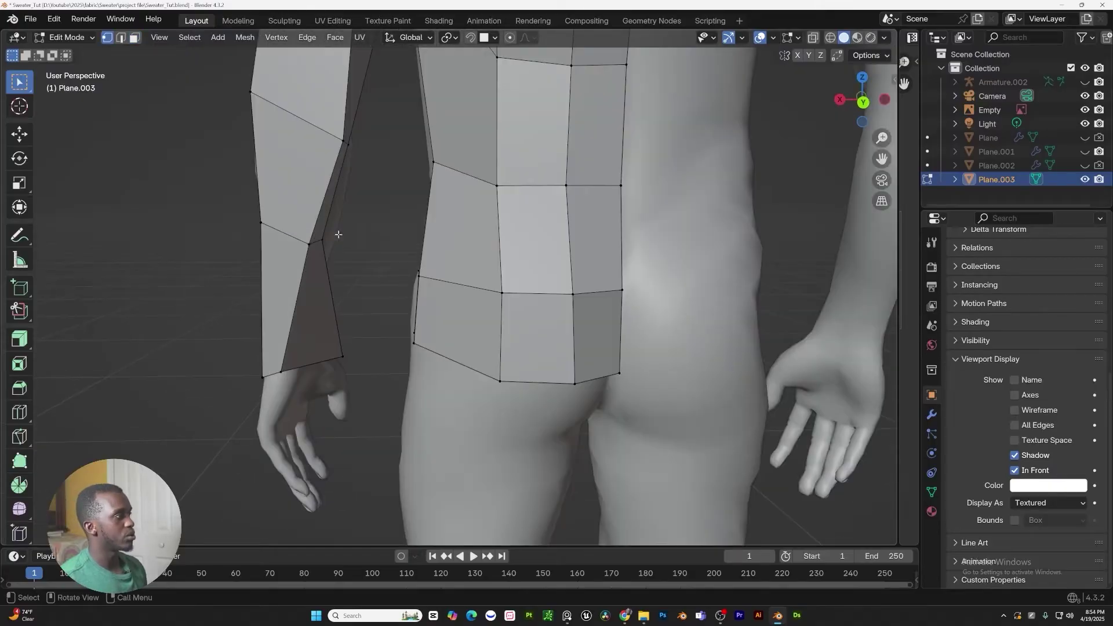
Move the two inner forearm vertices of the sleeve toward the torso to widen the sleeve
{"action": "left_click", "coordinate": [328, 240]}
{"action": "key", "text": "g"}
{"action": "left_click", "coordinate": [370, 261]}
{"action": "left_click", "coordinate": [355, 153]}
{"action": "key", "text": "g"}
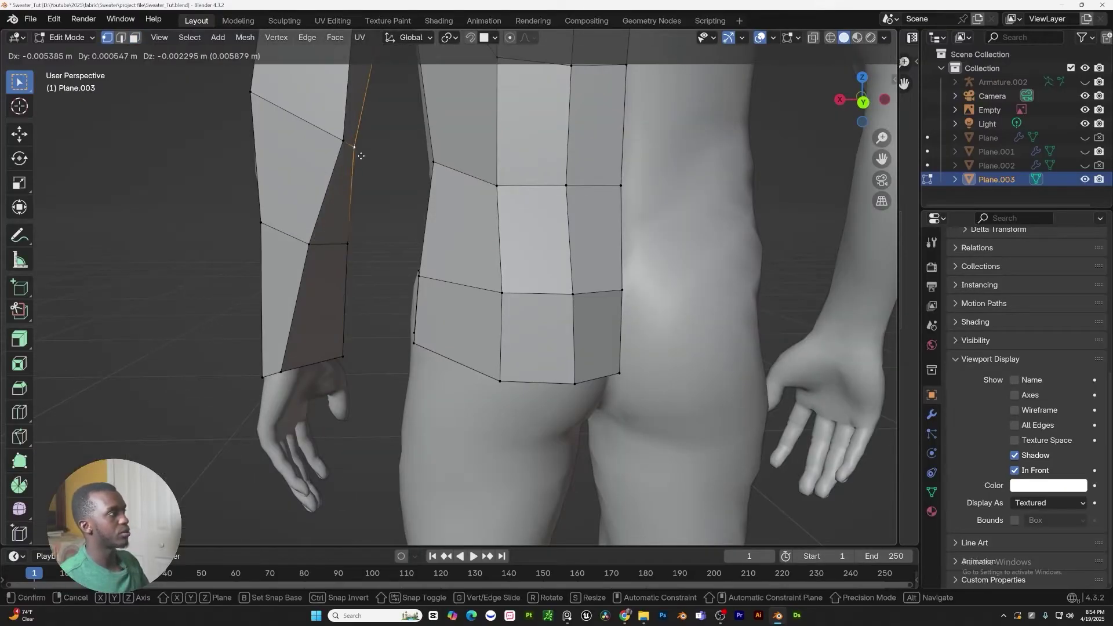
{"action": "left_click", "coordinate": [368, 158]}
Nudge the inner forearm vertex of the sleeve about 0.015 m forward along the Y axis
{"action": "scroll", "coordinate": [368, 158], "scroll_direction": "down", "scroll_amount": 4}
{"action": "middle_click_drag", "start_coordinate": [372, 165], "coordinate": [395, 248]}
{"action": "left_click", "coordinate": [354, 280]}
{"action": "key", "text": "g"}
{"action": "left_click", "coordinate": [348, 283]}
{"action": "middle_click_drag", "start_coordinate": [347, 283], "coordinate": [370, 200]}
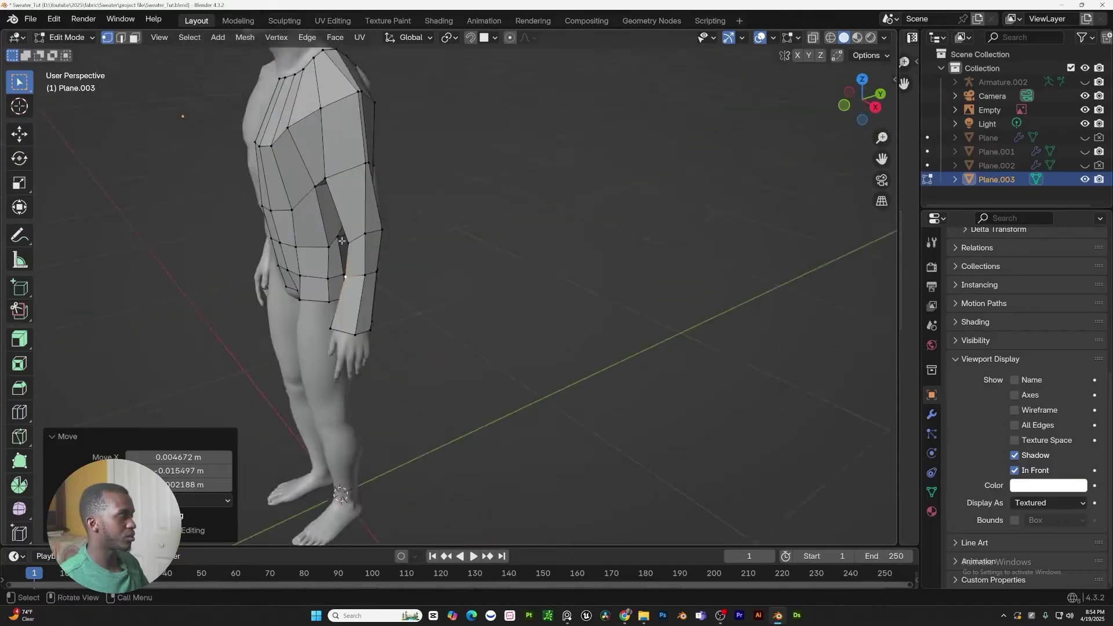
Slide the back panel's side vertex at the waist down along its edge to even out the side seam
{"action": "scroll", "coordinate": [365, 197], "scroll_direction": "up", "scroll_amount": 3}
{"action": "middle_click_drag", "start_coordinate": [327, 240], "coordinate": [324, 258]}
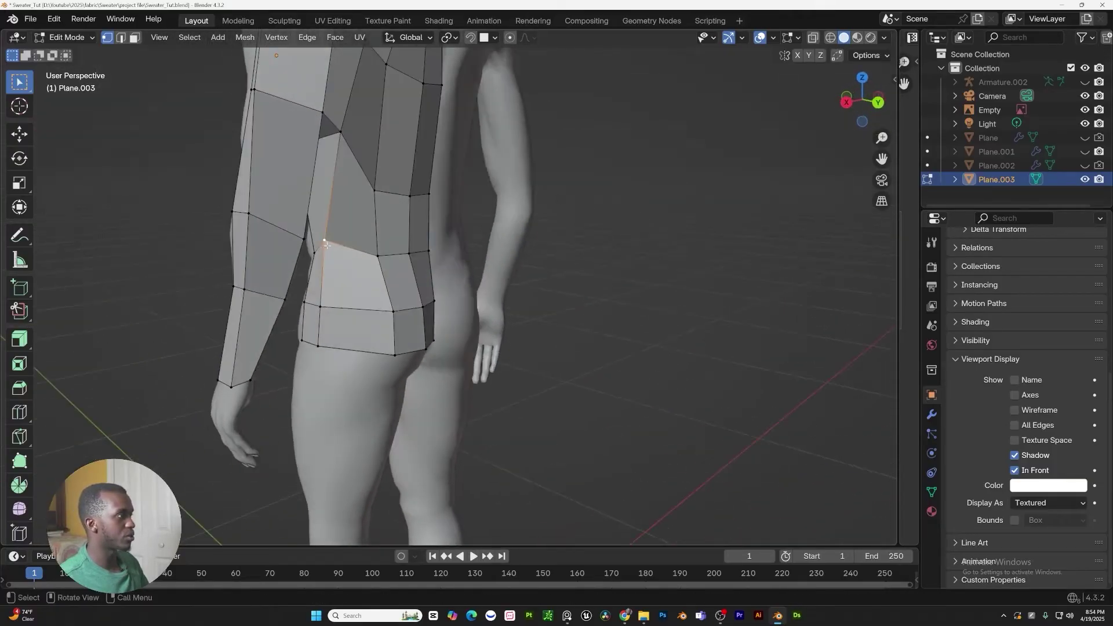
{"action": "key", "text": "g"}
{"action": "key", "text": "g"}
{"action": "left_click", "coordinate": [329, 257]}
{"action": "key", "text": "g"}
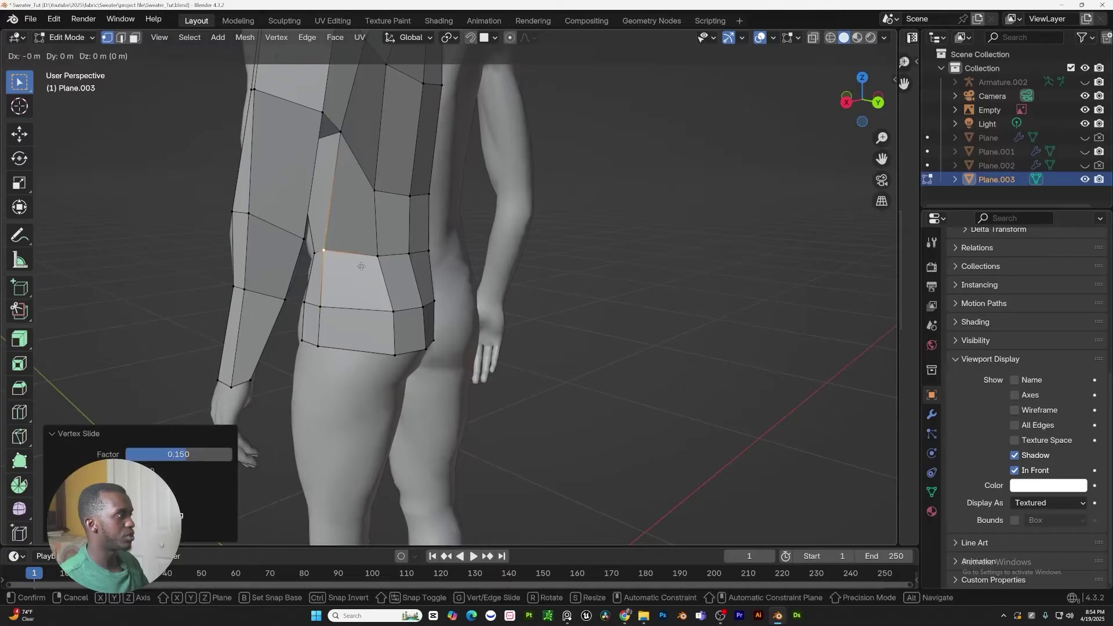
{"action": "key", "text": "g"}
{"action": "left_click", "coordinate": [360, 269]}
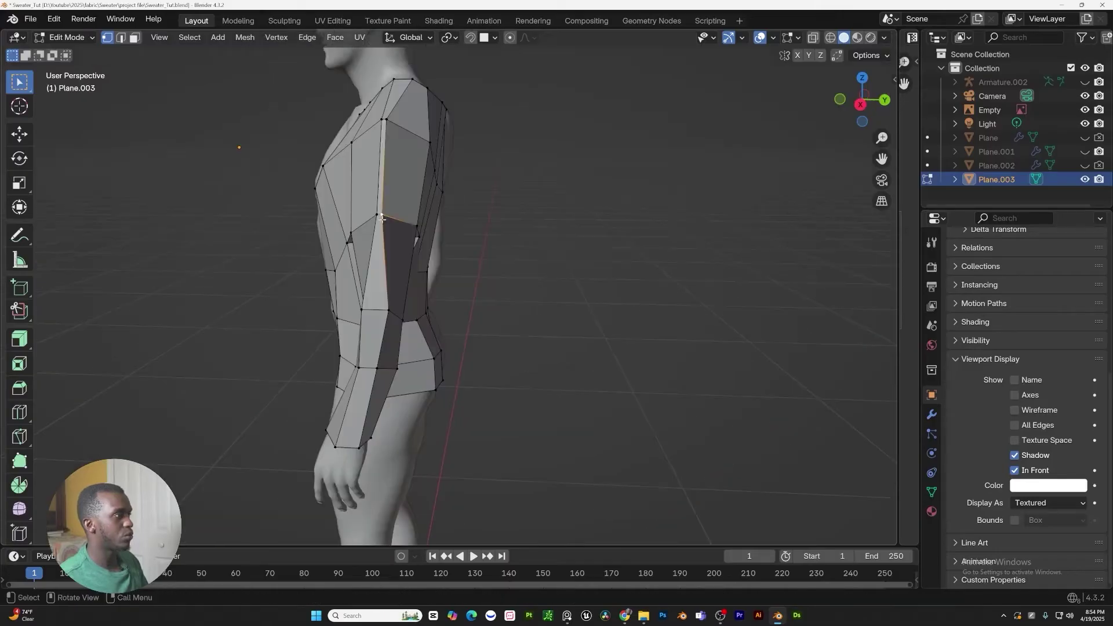
Slide the upper-arm vertices along the outside of the sleeve to even the face widths
{"action": "key", "text": "g"}
{"action": "key", "text": "g"}
{"action": "left_click", "coordinate": [383, 212]}
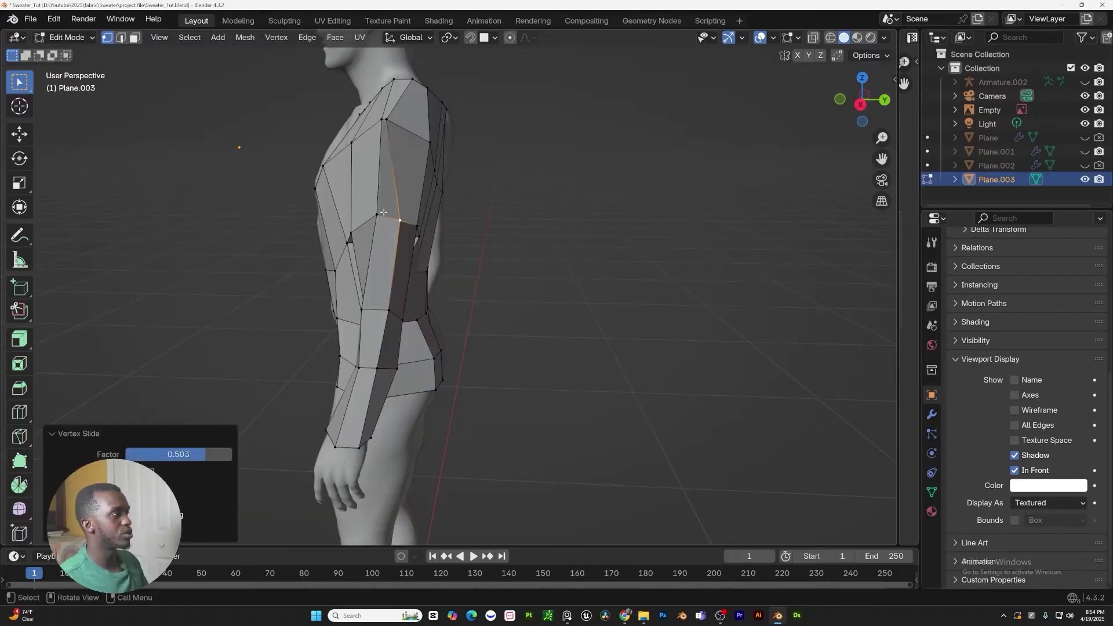
{"action": "key", "text": "g"}
{"action": "key", "text": "g"}
{"action": "left_click", "coordinate": [379, 232]}
Slide the outer shoulder vertex backward along its edge to even the faces on top of the sleeve
{"action": "middle_click_drag", "start_coordinate": [379, 232], "coordinate": [375, 260]}
{"action": "scroll", "coordinate": [390, 259], "scroll_direction": "up", "scroll_amount": 4}
{"action": "key", "text": "g"}
{"action": "key", "text": "g"}
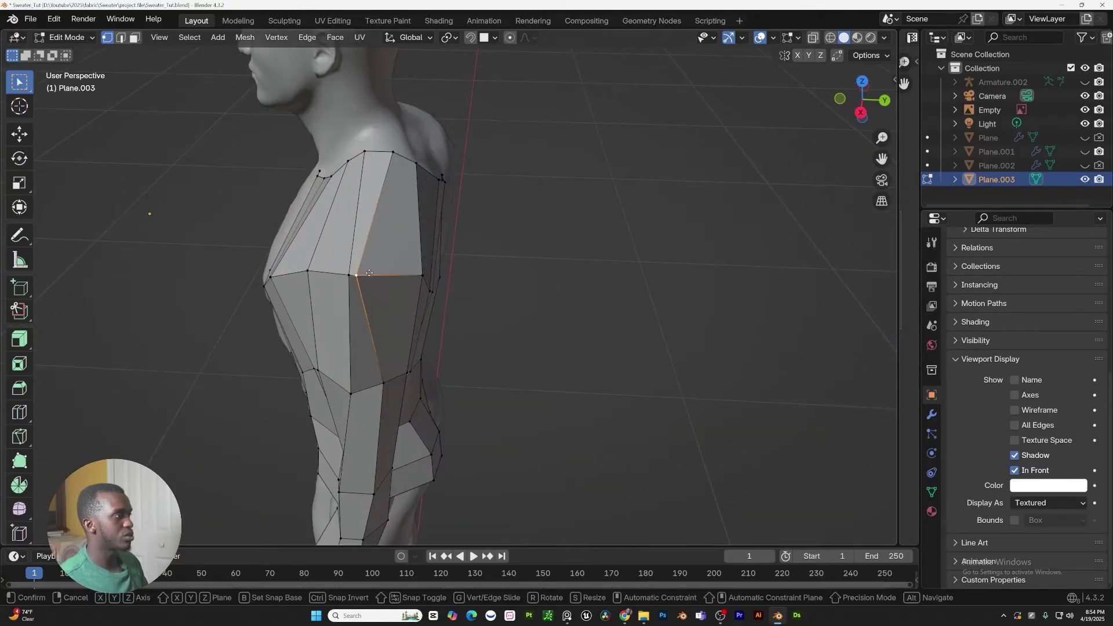
{"action": "left_click", "coordinate": [406, 275]}
Extrude the bottom hem edge loop about 0.067 m down the Z axis and scale it up slightly
{"action": "scroll", "coordinate": [409, 232], "scroll_direction": "down", "scroll_amount": 4}
{"action": "middle_click_drag", "start_coordinate": [426, 223], "coordinate": [417, 186]}
{"action": "middle_click_drag", "start_coordinate": [188, 316], "coordinate": [406, 360]}
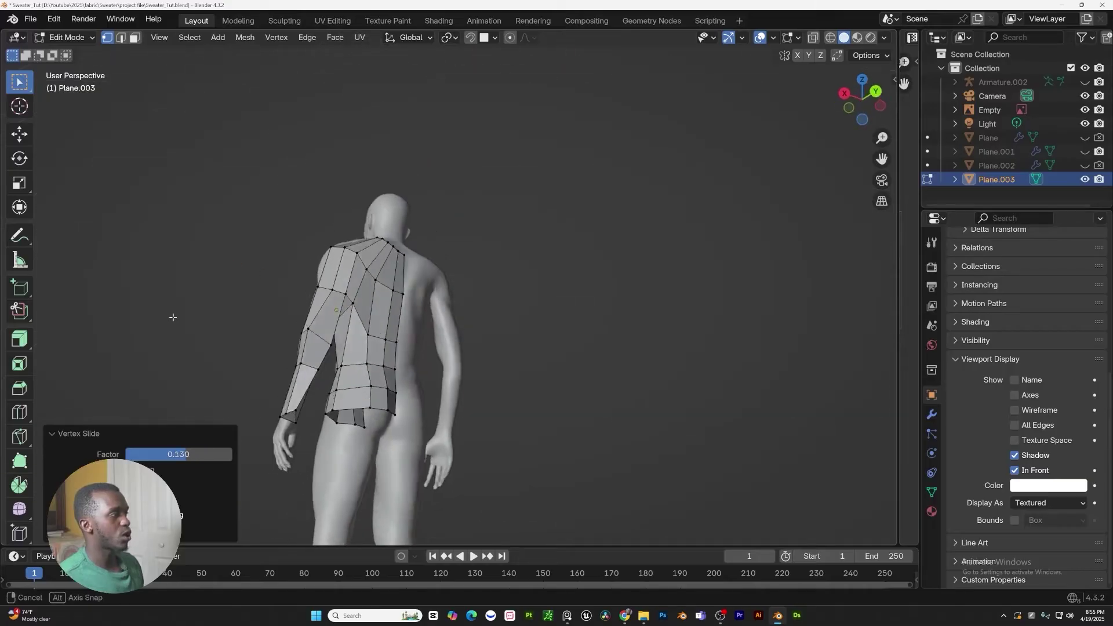
{"action": "scroll", "coordinate": [421, 373], "scroll_direction": "up", "scroll_amount": 5}
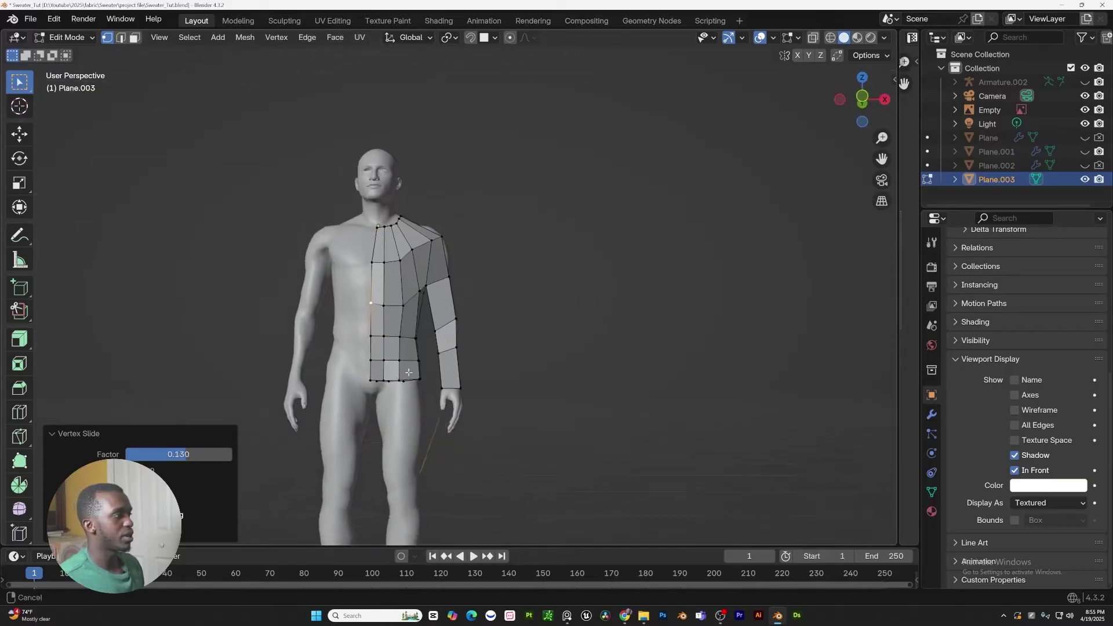
{"action": "key", "text": "2"}
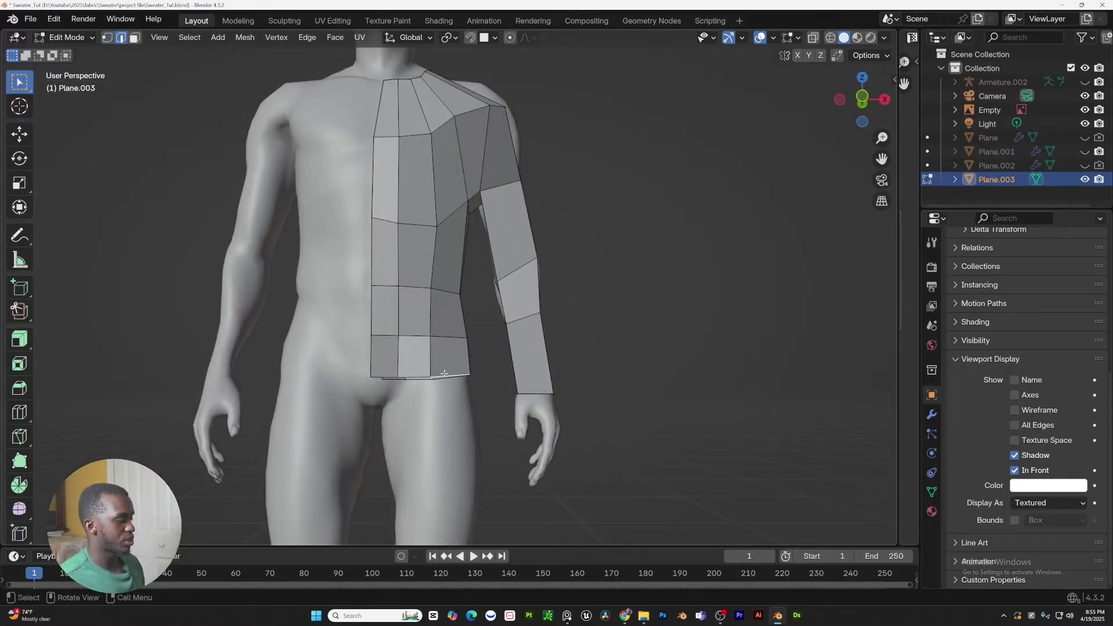
{"action": "key", "text": "e"}
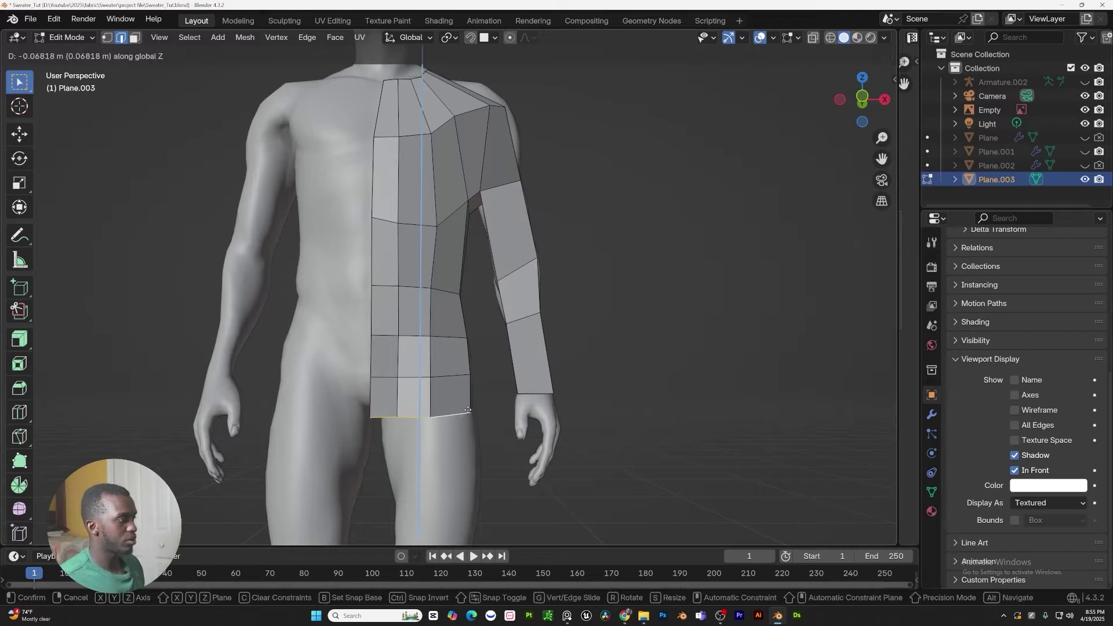
{"action": "left_click", "coordinate": [539, 457]}
{"action": "key", "text": "s"}
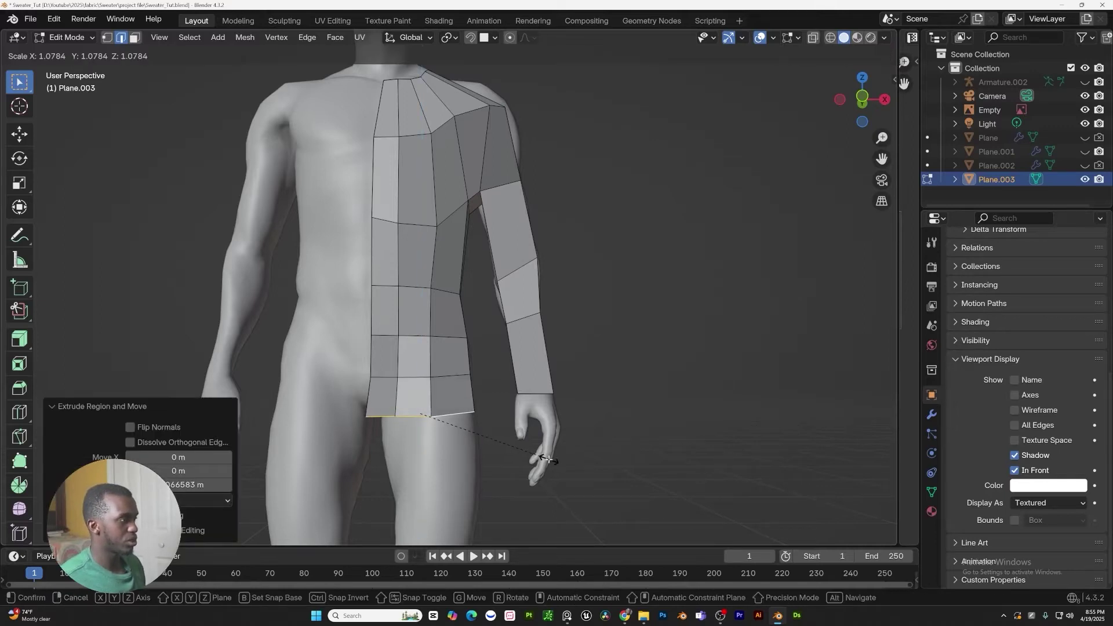
{"action": "left_click", "coordinate": [545, 458]}
Extrude the sleeve's wrist edge loop about 0.07 m down the Z axis and scale it by about 1.477
{"action": "left_click", "coordinate": [534, 394], "text": "alt"}
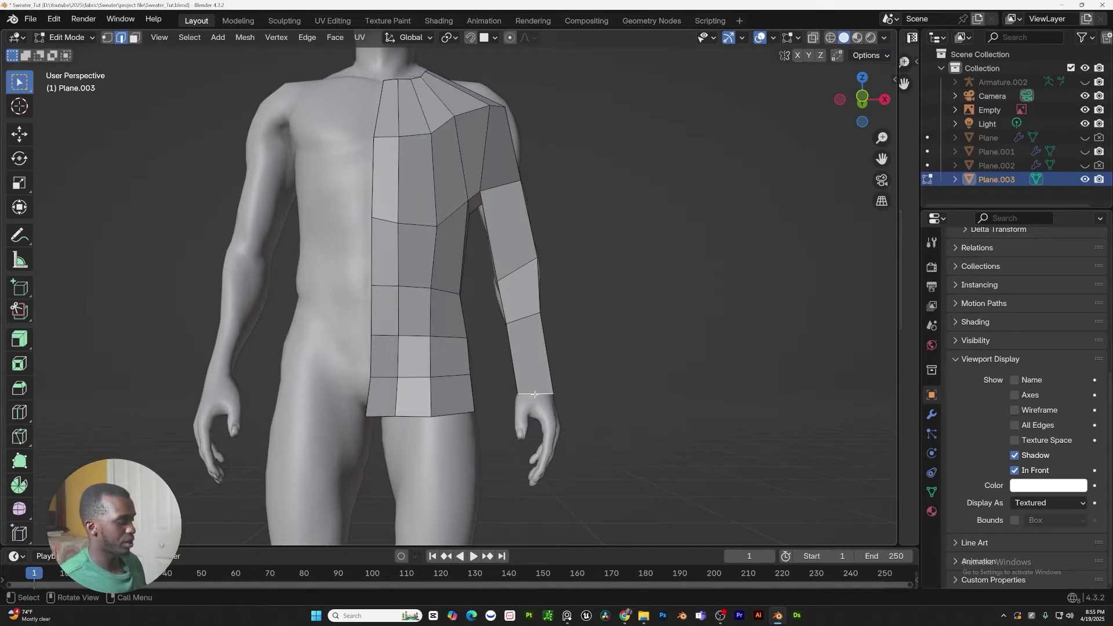
{"action": "key", "text": "e"}
{"action": "key", "text": "z"}
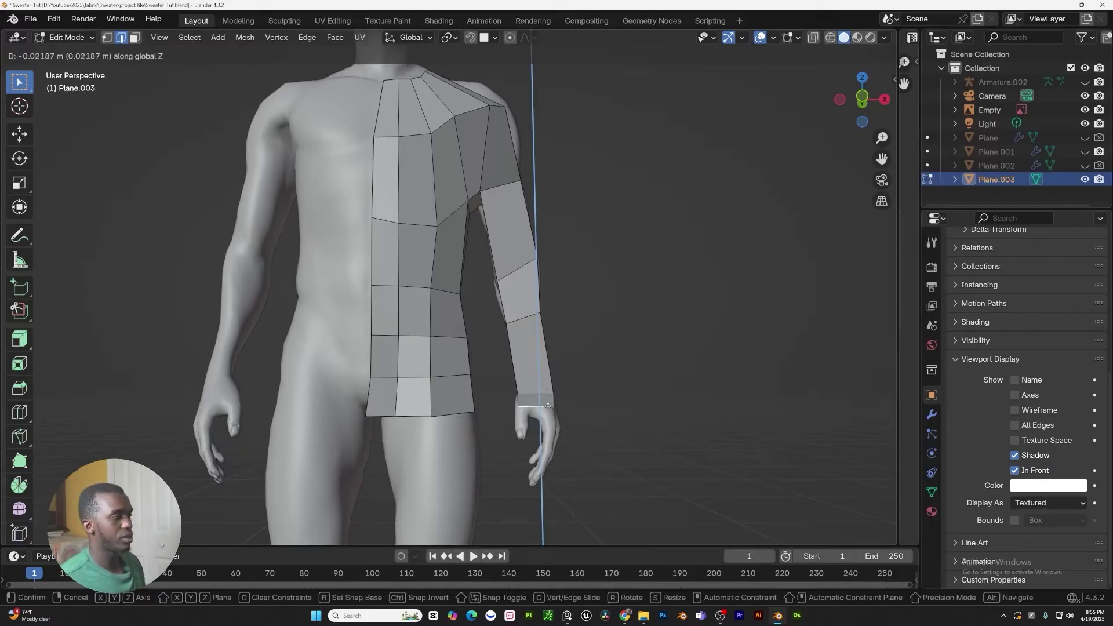
{"action": "left_click", "coordinate": [552, 430]}
{"action": "key", "text": "s"}
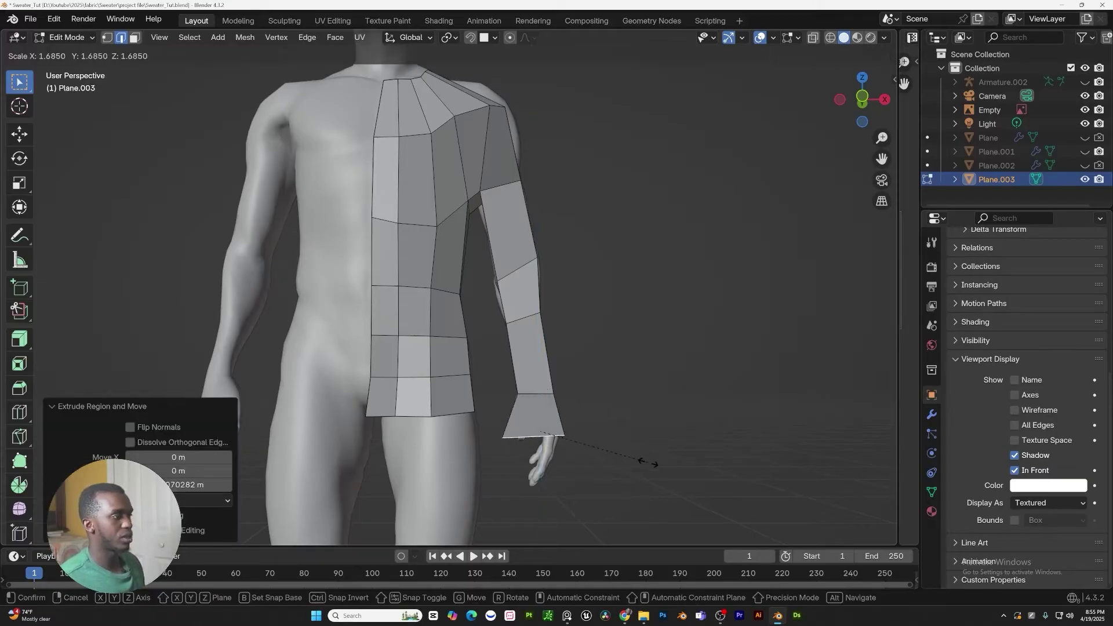
{"action": "left_click", "coordinate": [634, 459]}
Slide the wrist vertex at the back of the sleeve along its edge to even out the cuff faces
{"action": "middle_click_drag", "start_coordinate": [633, 457], "coordinate": [314, 459]}
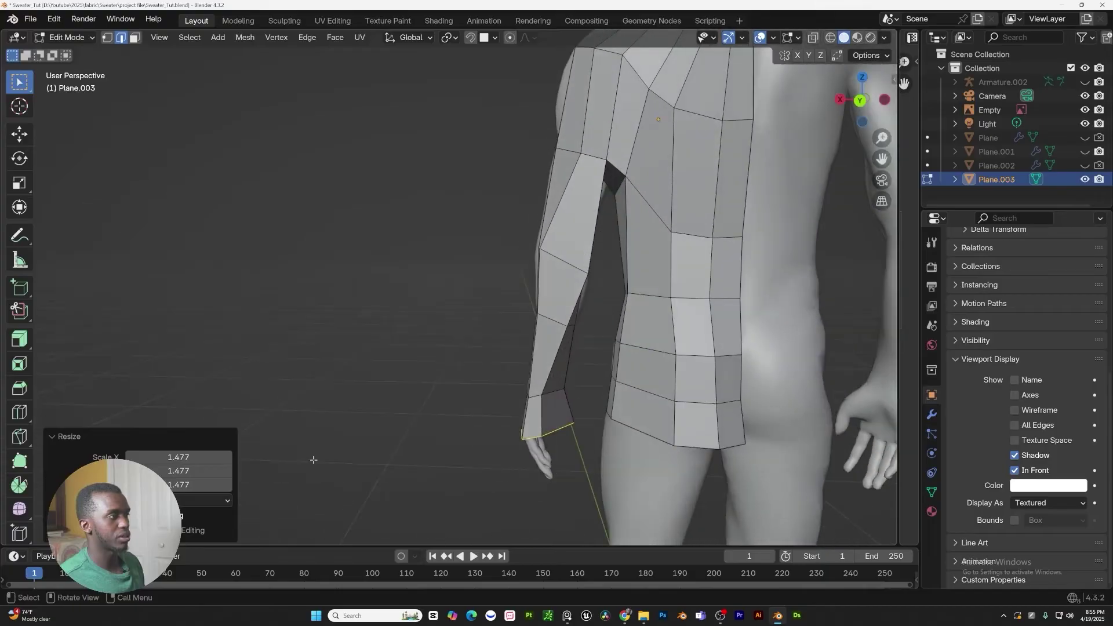
{"action": "scroll", "coordinate": [470, 403], "scroll_direction": "down", "scroll_amount": 3}
{"action": "scroll", "coordinate": [516, 406], "scroll_direction": "up", "scroll_amount": 5}
{"action": "key", "text": "1"}
{"action": "left_click", "coordinate": [516, 395]}
{"action": "key", "text": "shift+v"}
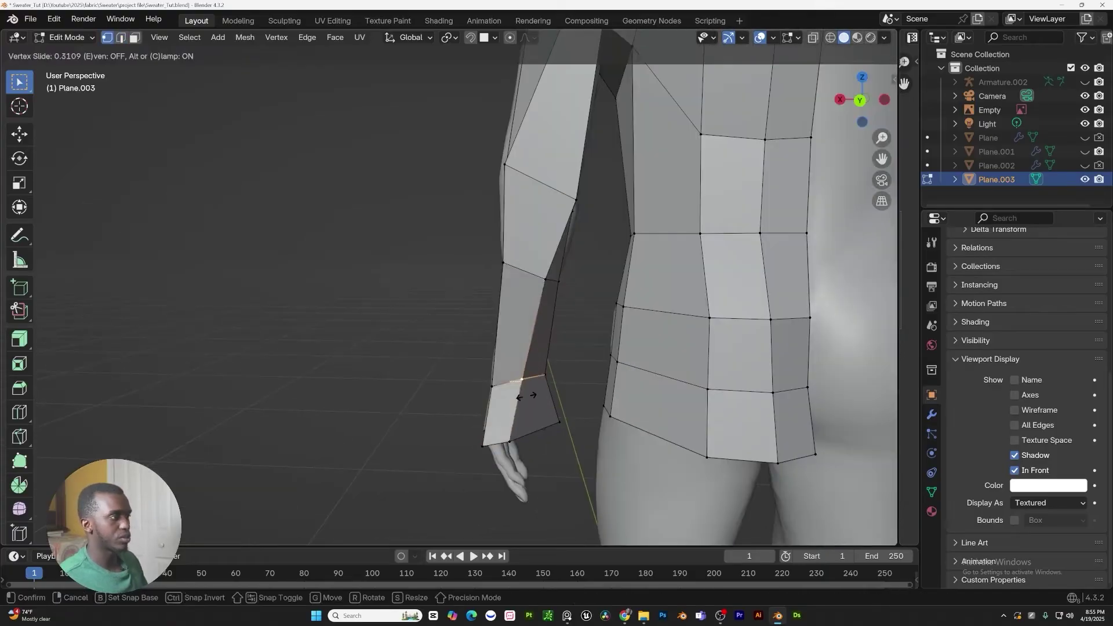
{"action": "left_click", "coordinate": [529, 398]}
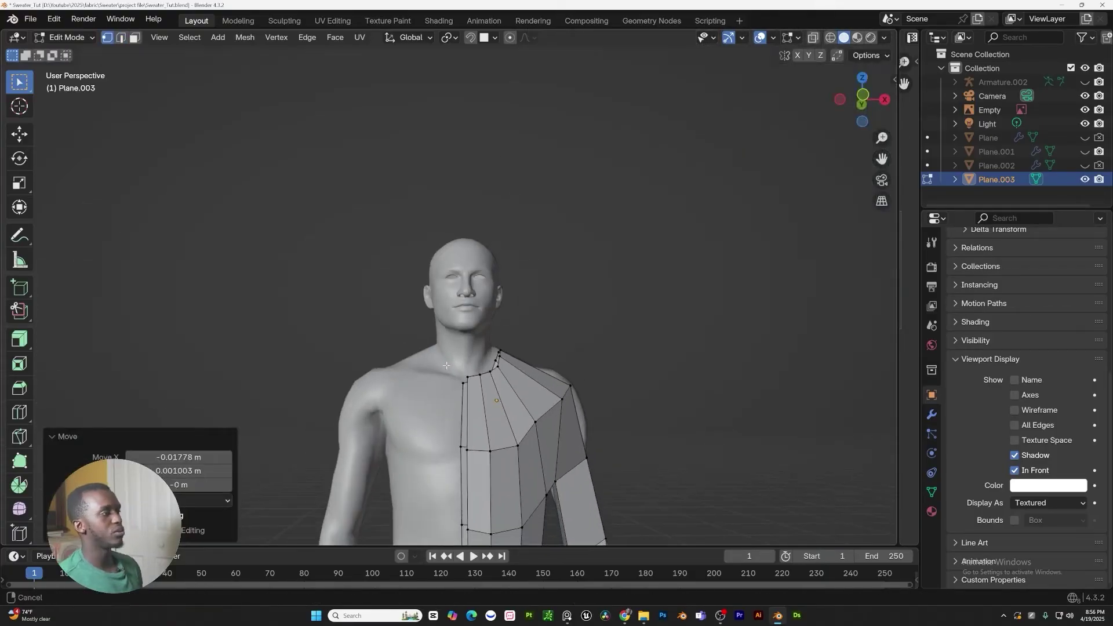
Level the back neckline vertices by scaling them to 0 along Z and move them up about 0.042 m
{"action": "middle_click_drag", "start_coordinate": [461, 323], "coordinate": [385, 360]}
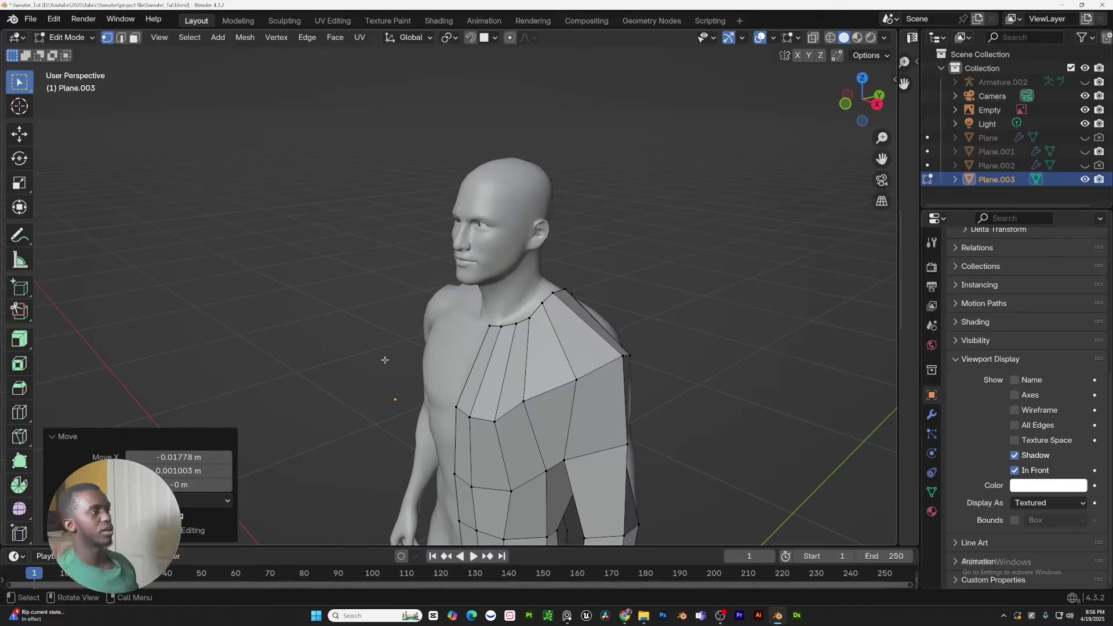
{"action": "key", "text": "ctrl+KP_1"}
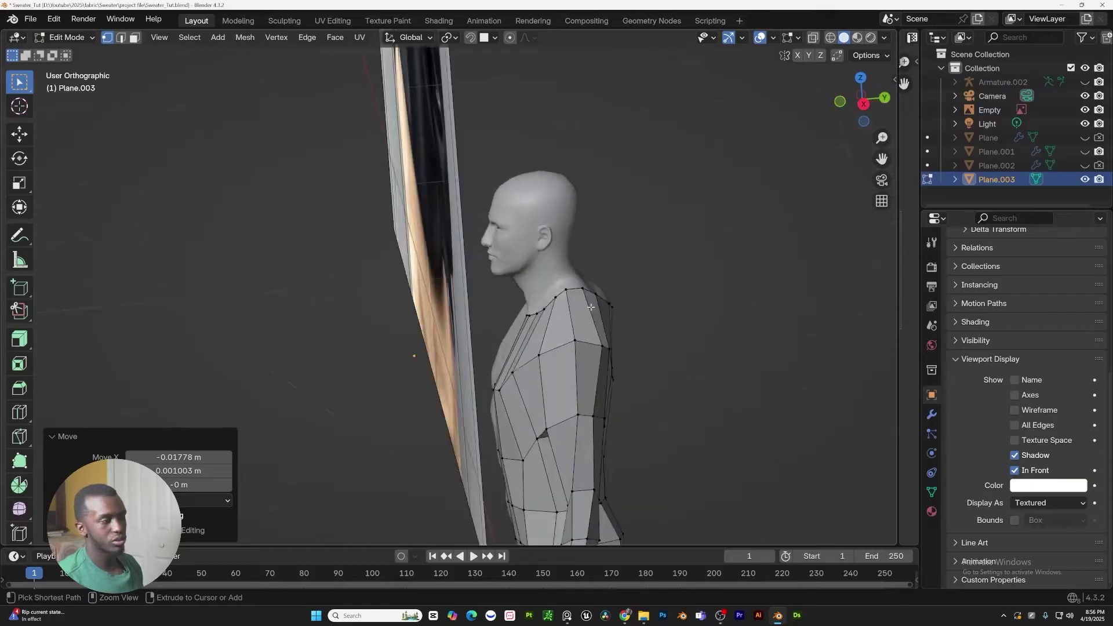
{"action": "scroll", "coordinate": [603, 296], "scroll_direction": "up", "scroll_amount": 5}
{"action": "left_click", "coordinate": [613, 288]}
{"action": "middle_click_drag", "start_coordinate": [617, 292], "coordinate": [599, 370], "text": "shift"}
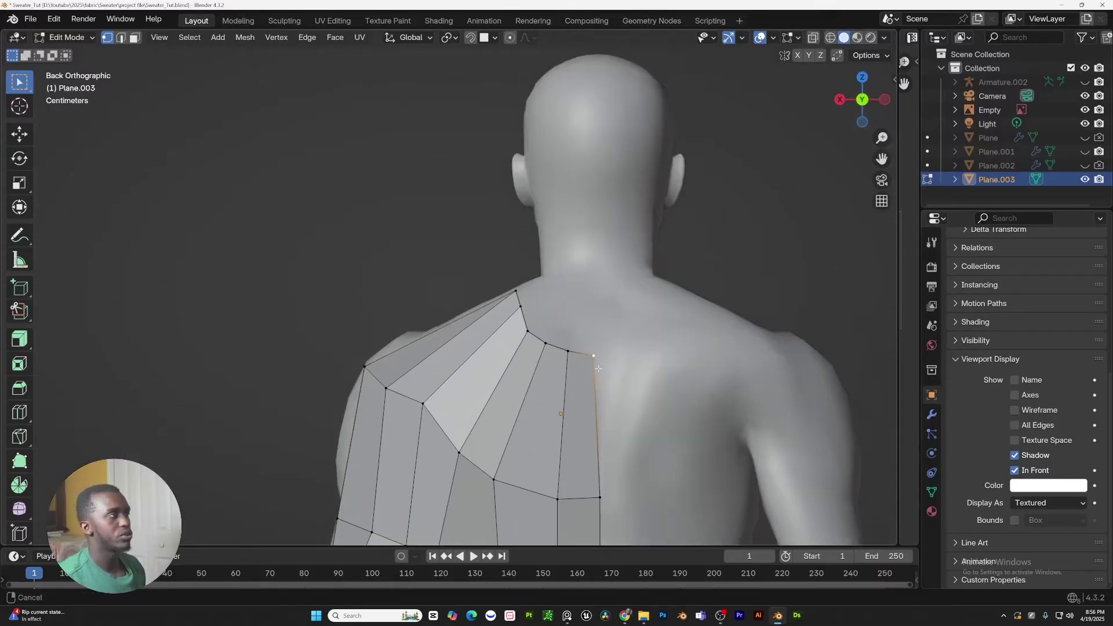
{"action": "left_click", "coordinate": [522, 313], "text": "ctrl"}
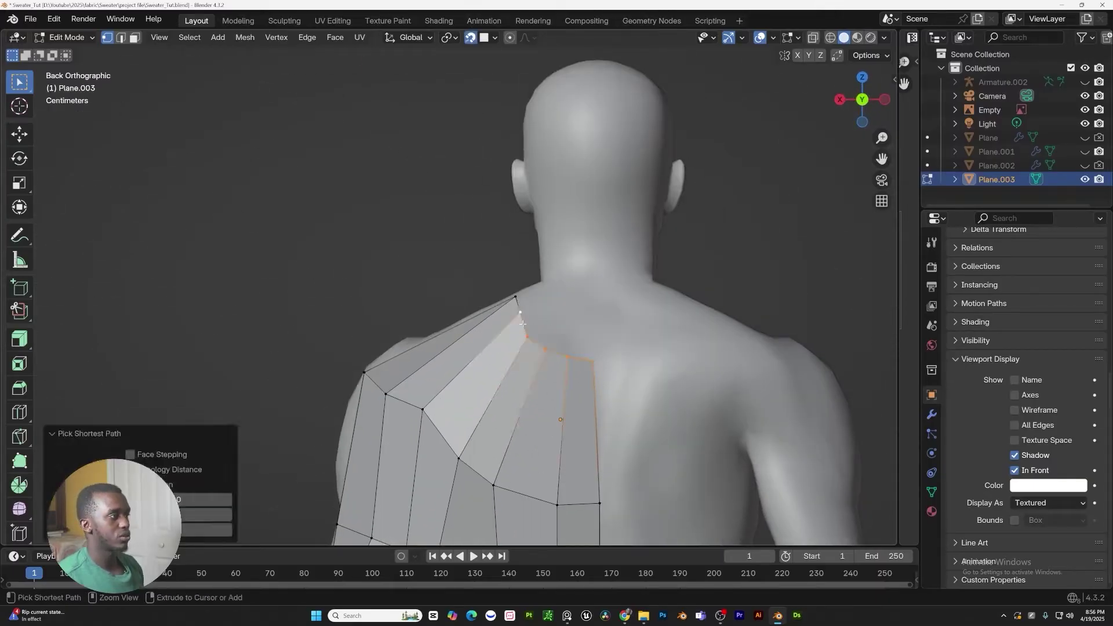
{"action": "key", "text": "s"}
{"action": "key", "text": "z"}
{"action": "key", "text": "0"}
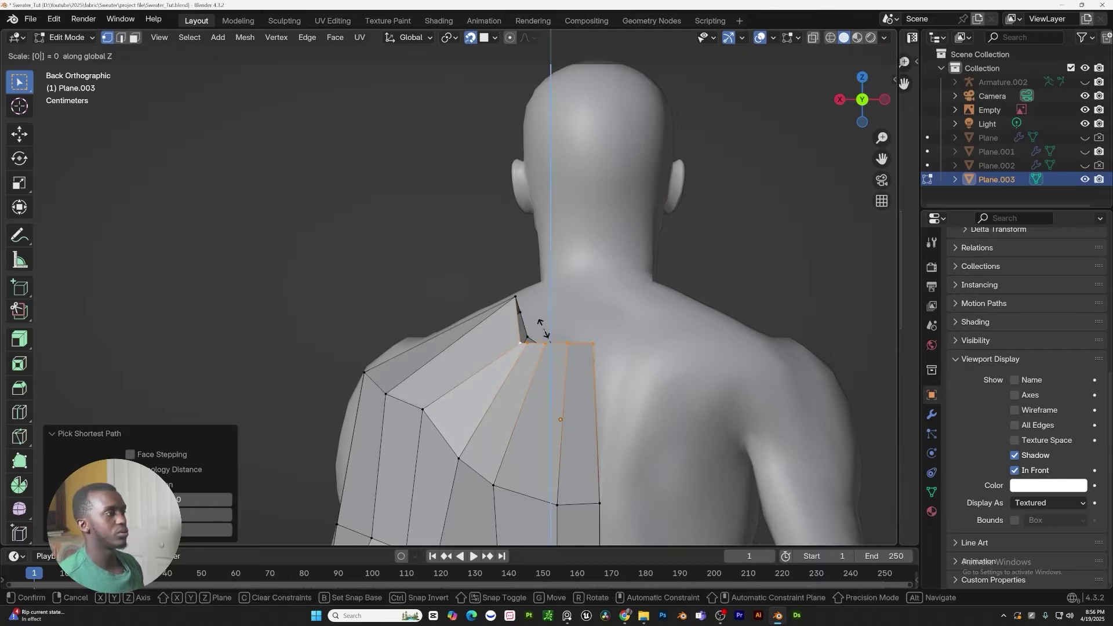
{"action": "key", "text": "Return"}
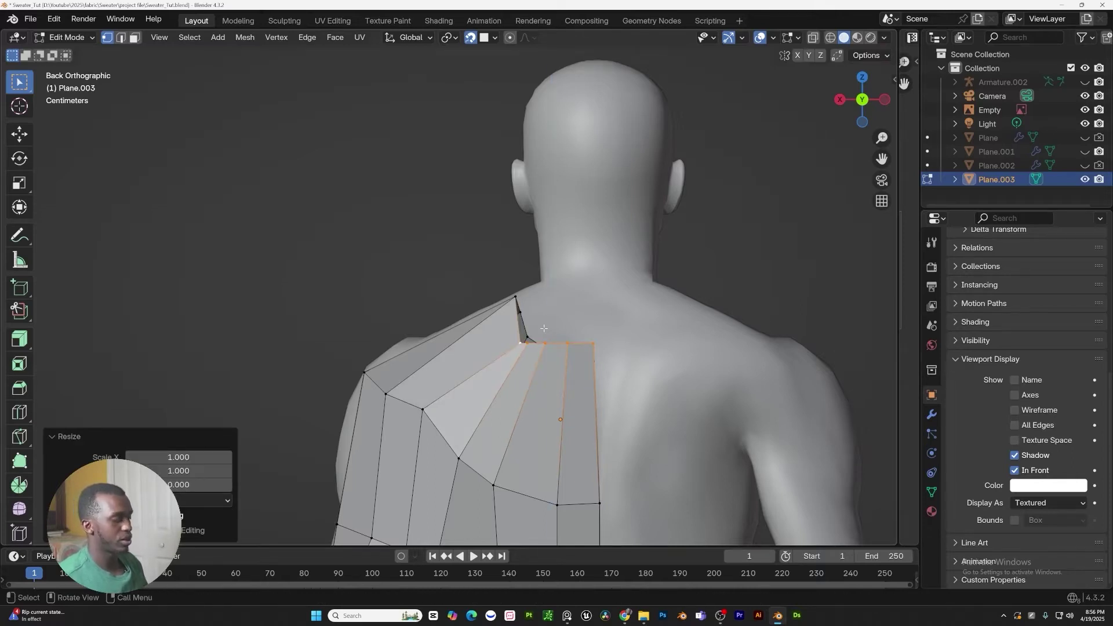
{"action": "key", "text": "g"}
{"action": "left_click", "coordinate": [556, 287]}
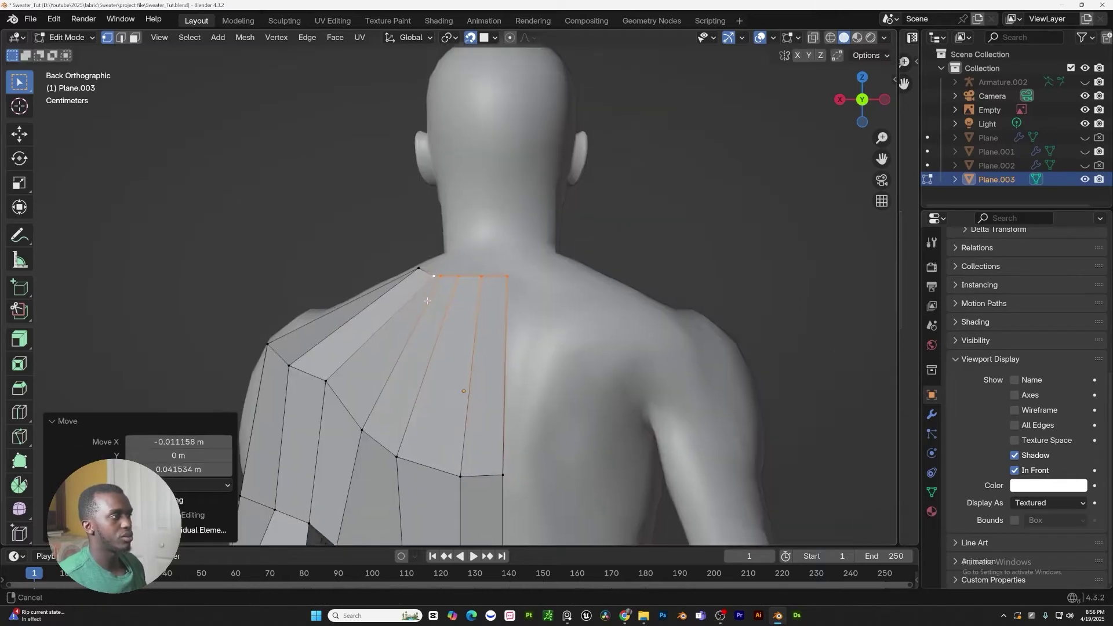
Slide the side neckline vertices near the shoulder seam along the collar edge to even out their spacing
{"action": "middle_click_drag", "start_coordinate": [555, 287], "coordinate": [457, 401]}
{"action": "scroll", "coordinate": [577, 357], "scroll_direction": "up", "scroll_amount": 3}
{"action": "left_click", "coordinate": [477, 289]}
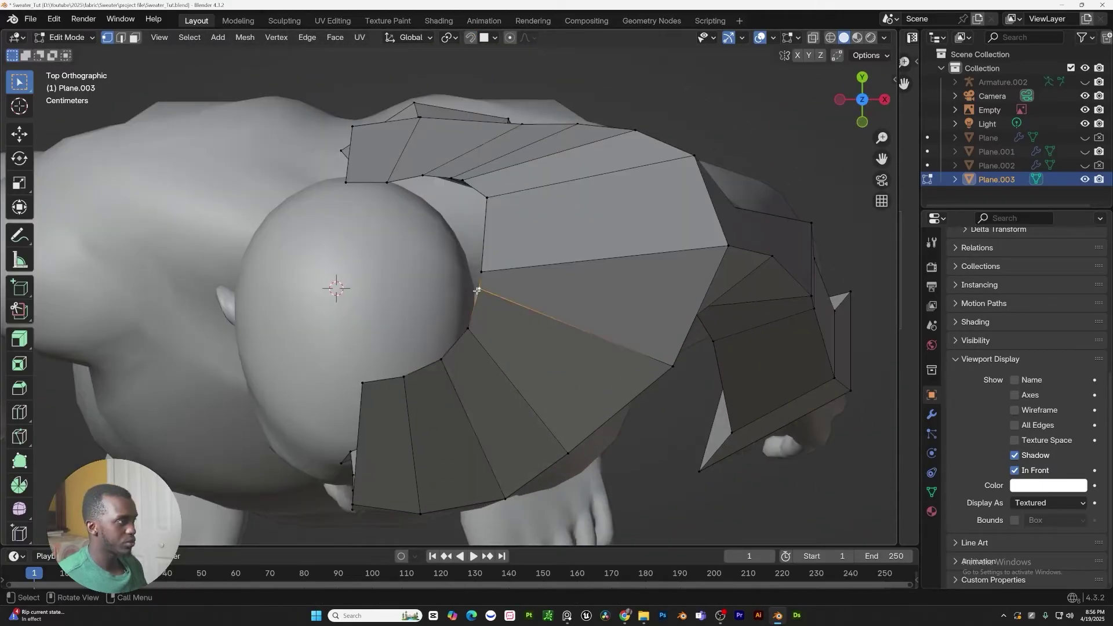
{"action": "key", "text": "g"}
{"action": "key", "text": "g"}
{"action": "left_click", "coordinate": [476, 301]}
{"action": "left_click", "coordinate": [481, 272]}
{"action": "middle_click_drag", "start_coordinate": [481, 272], "coordinate": [518, 335], "text": "shift"}
{"action": "key", "text": "g"}
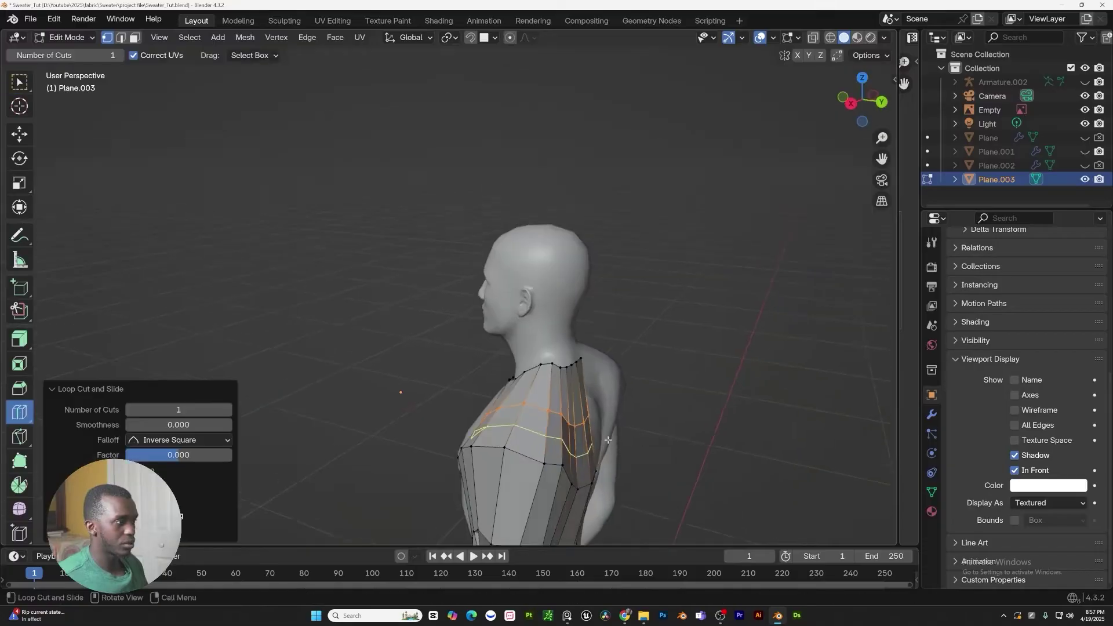
Scale the new edge loop between the neckline and the shoulder up by about 1.256
{"action": "middle_click_drag", "start_coordinate": [608, 440], "coordinate": [523, 364]}
{"action": "key", "text": "s"}
{"action": "left_click", "coordinate": [621, 435]}
{"action": "middle_click_drag", "start_coordinate": [374, 377], "coordinate": [406, 384]}
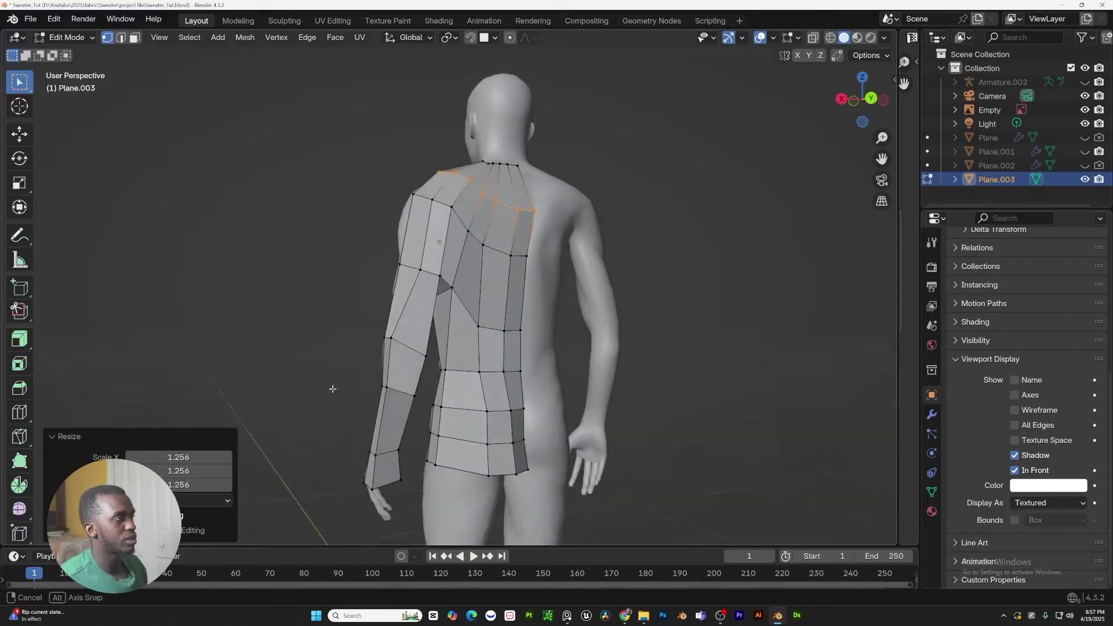
Slide the vertical run of side vertices from the waist to the hem toward the back by a factor of about -0.422
{"action": "left_click", "coordinate": [458, 367]}
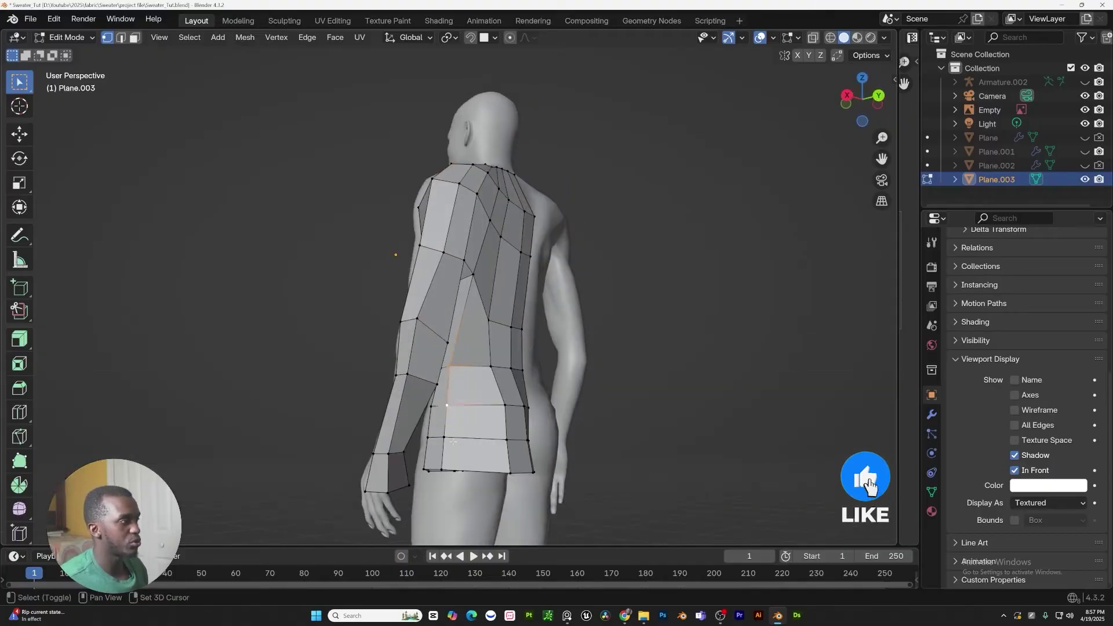
{"action": "left_click", "coordinate": [442, 467], "text": "shift"}
{"action": "key", "text": "g"}
{"action": "key", "text": "g"}
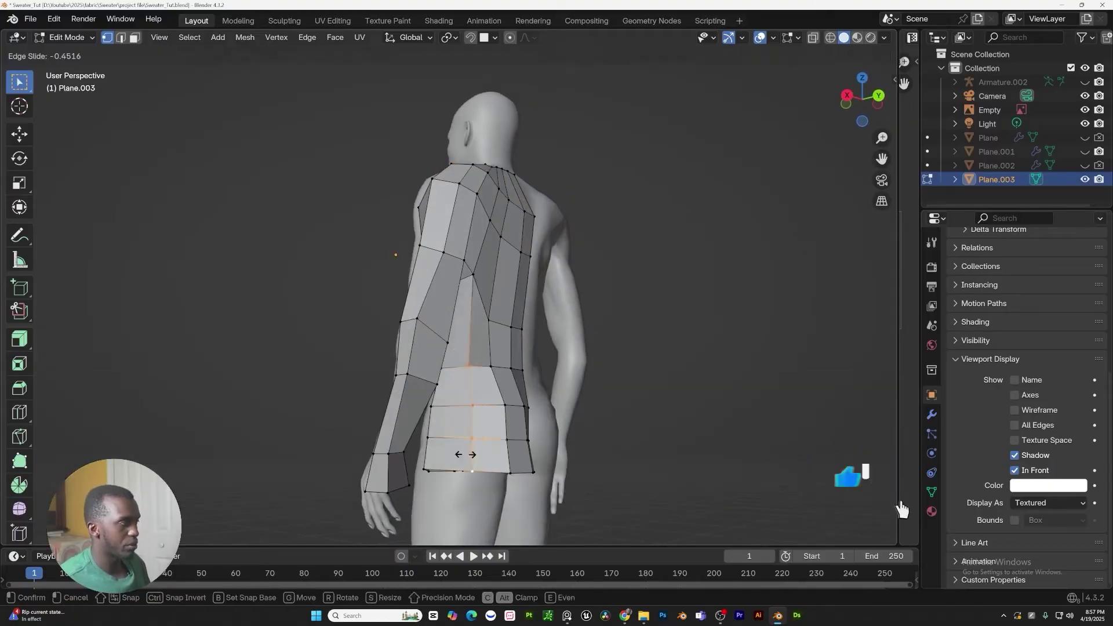
{"action": "left_click", "coordinate": [471, 455]}
{"action": "middle_click_drag", "start_coordinate": [470, 455], "coordinate": [654, 448]}
Cut one lengthwise edge loop along the inner side of the sleeve down to the cuff
{"action": "key", "text": "ctrl+r"}
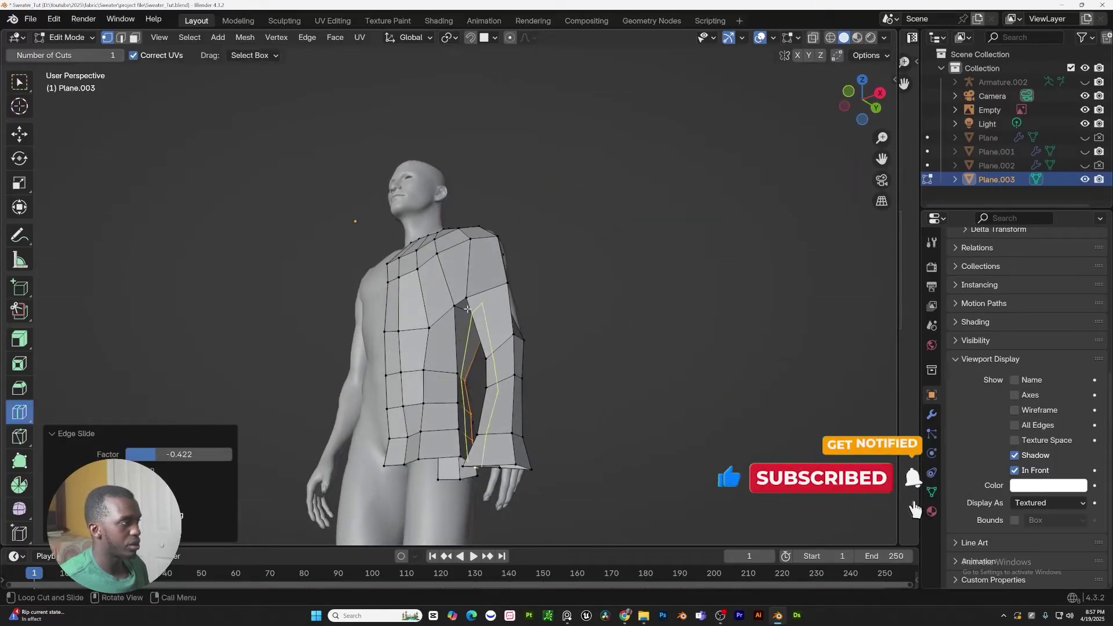
{"action": "left_click", "coordinate": [466, 314]}
{"action": "middle_click_drag", "start_coordinate": [466, 313], "coordinate": [588, 445]}
{"action": "scroll", "coordinate": [577, 400], "scroll_direction": "up", "scroll_amount": 4}
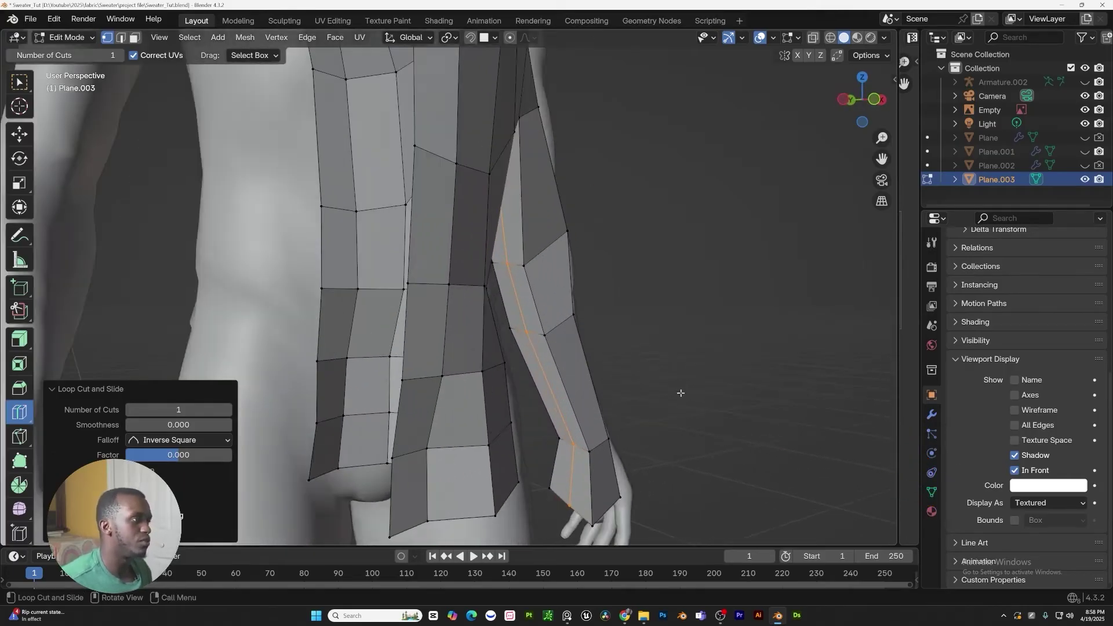
Cut an edge loop around the forearm midway between elbow and wrist, and try scaling it up on its own
{"action": "key", "text": "w"}
{"action": "scroll", "coordinate": [716, 393], "scroll_direction": "down", "scroll_amount": 4}
{"action": "middle_click_drag", "start_coordinate": [719, 394], "coordinate": [638, 406]}
{"action": "scroll", "coordinate": [620, 409], "scroll_direction": "up", "scroll_amount": 4}
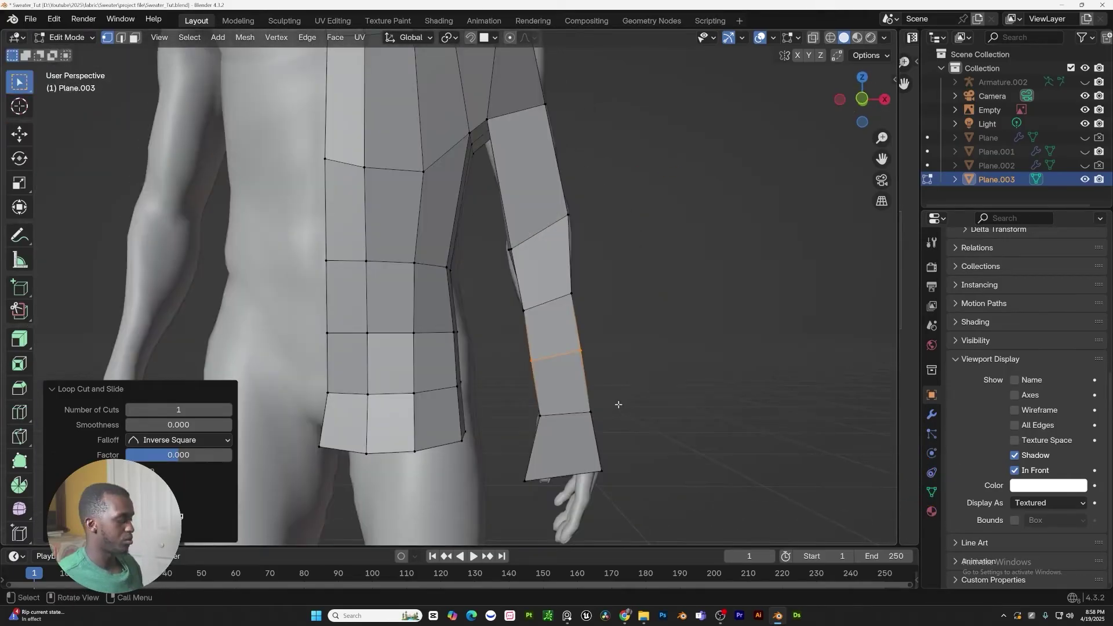
{"action": "key", "text": "s"}
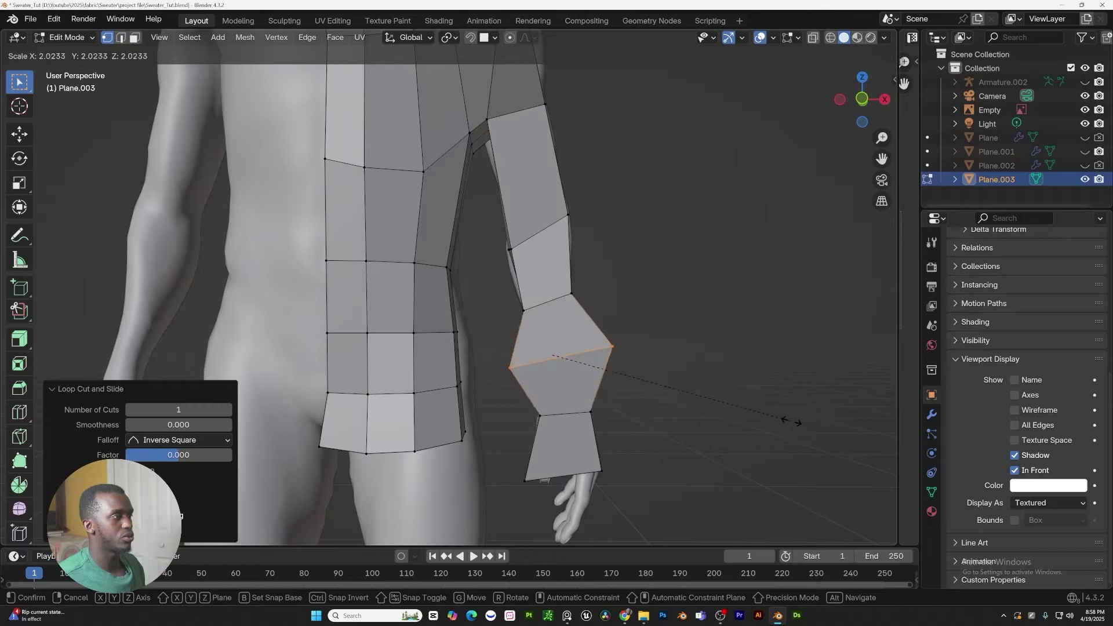
{"action": "key", "text": "Escape"}
Enable proportional editing with a size of about 0.08 and scale the forearm edge loops up by about 1.88
{"action": "key", "text": "o"}
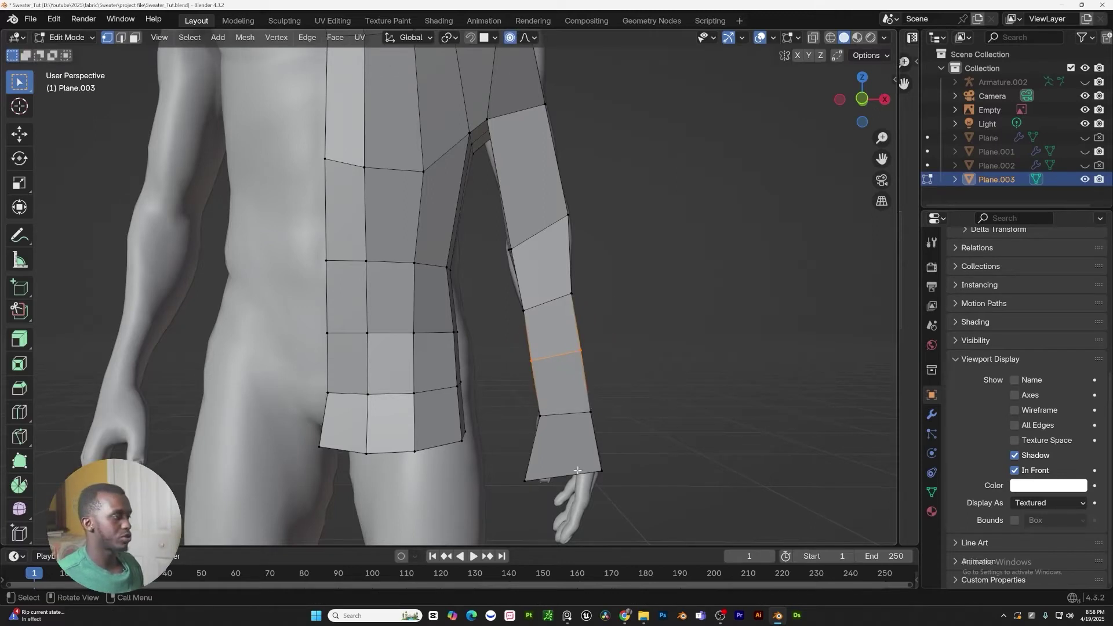
{"action": "key", "text": "s"}
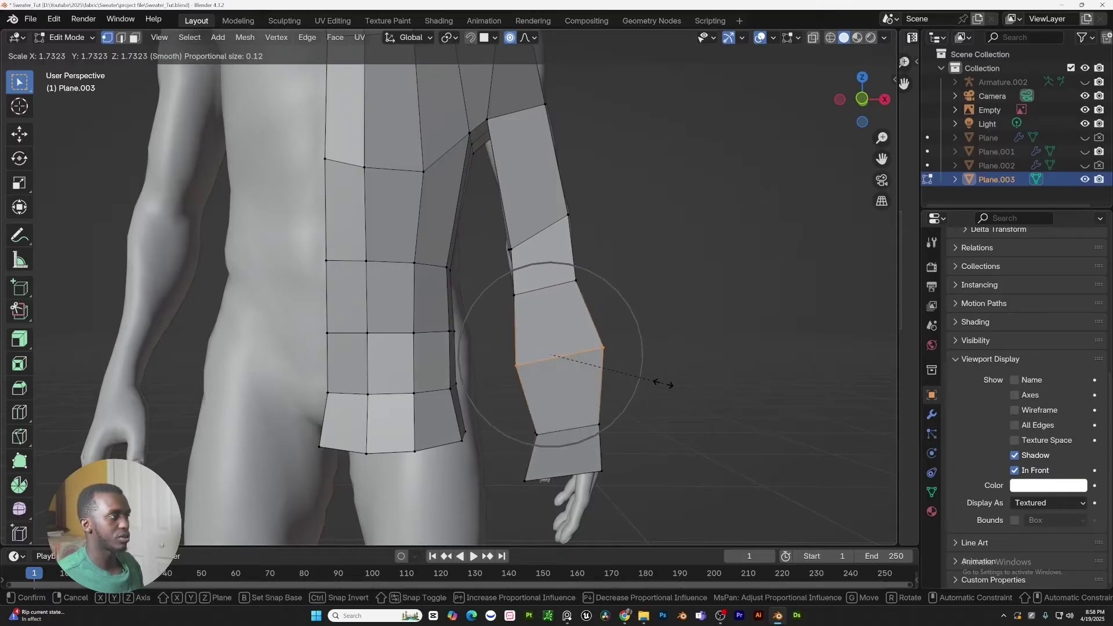
{"action": "scroll", "coordinate": [666, 384], "scroll_direction": "down", "scroll_amount": 3}
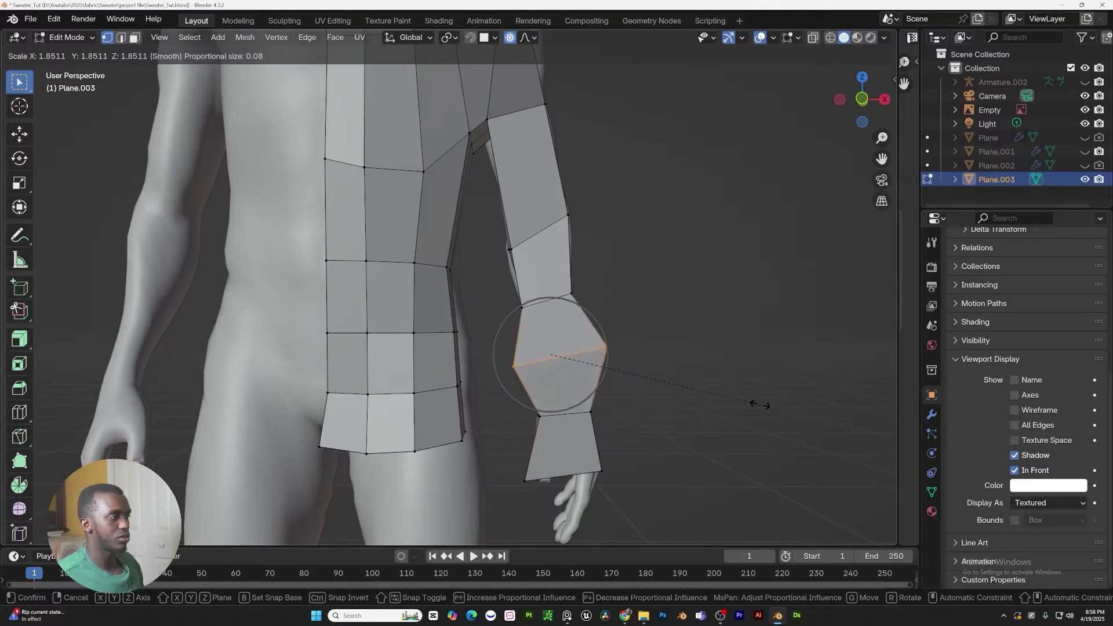
{"action": "left_click", "coordinate": [654, 314]}
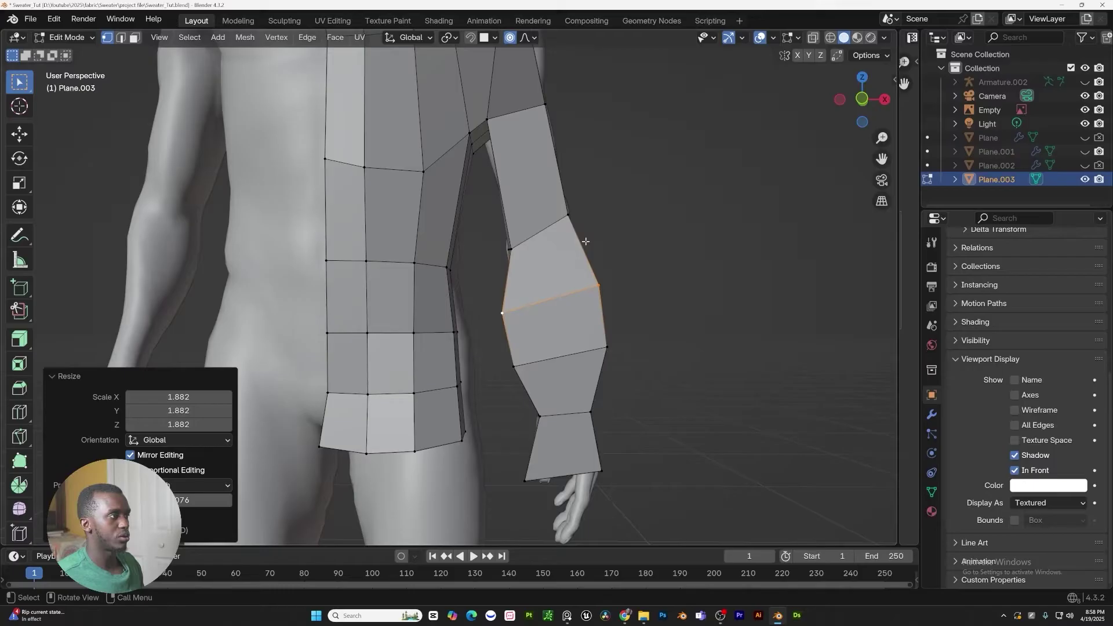
Scale the upper elbow edge loop up by about 1.871 and enlarge the waist edge loop around the torso
{"action": "left_click", "coordinate": [555, 225], "text": "alt"}
{"action": "key", "text": "s"}
{"action": "left_click", "coordinate": [659, 265]}
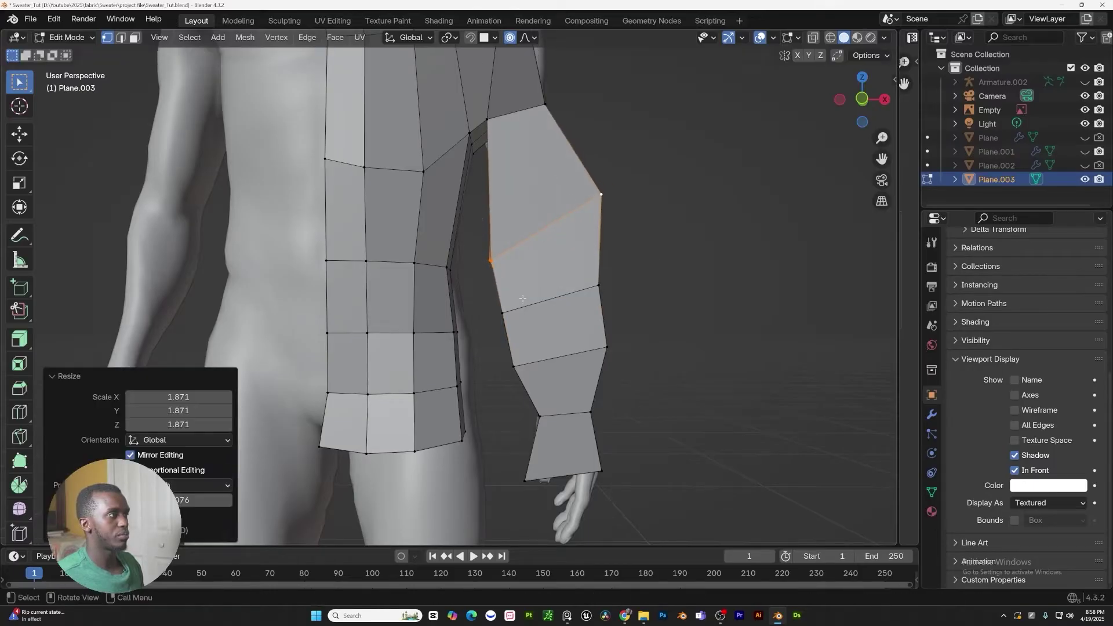
{"action": "left_click", "coordinate": [432, 259], "text": "alt"}
{"action": "key", "text": "s"}
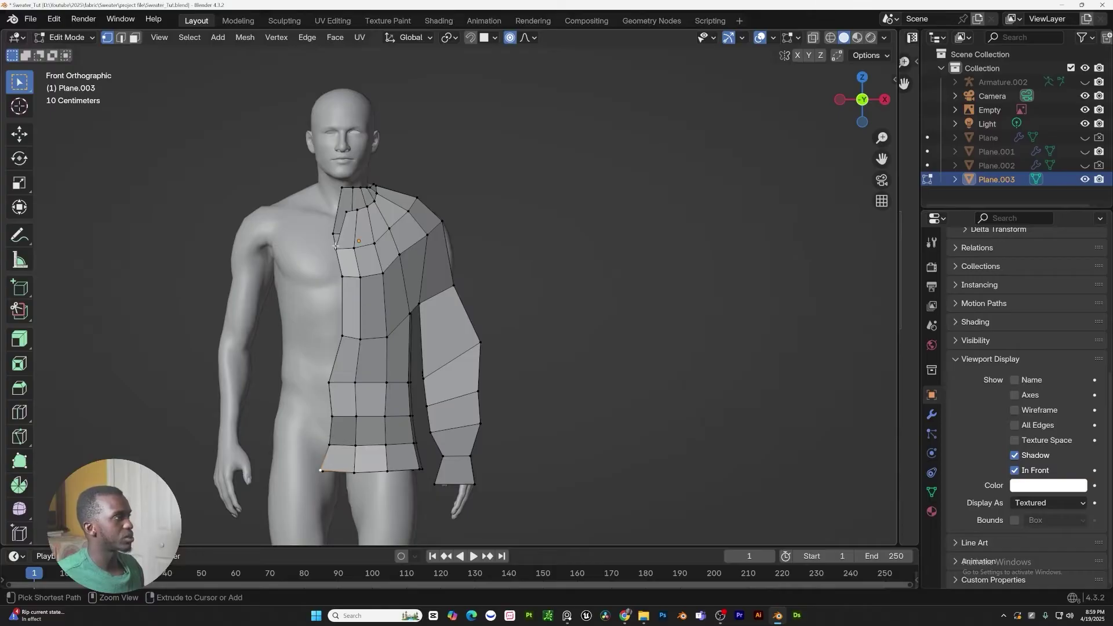
Straighten the front centre edge from the hem up to the chest by scaling its vertices to 0 along X
{"action": "left_click", "coordinate": [335, 247], "text": "ctrl"}
{"action": "key", "text": "s"}
{"action": "key", "text": "x"}
{"action": "key", "text": "0"}
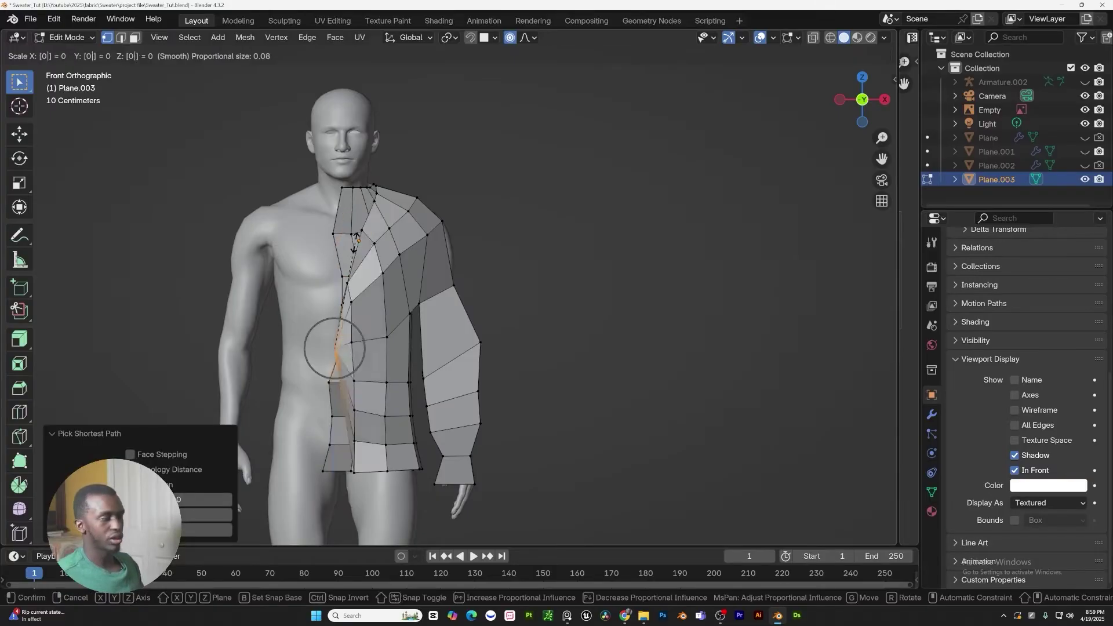
{"action": "key", "text": "Return"}
Flatten the back centre edge of the garment into a straight vertical line by scaling it to 0 along X
{"action": "middle_click_drag", "start_coordinate": [343, 371], "coordinate": [369, 285], "text": "shift"}
{"action": "scroll", "coordinate": [325, 272], "scroll_direction": "up", "scroll_amount": 3}
{"action": "scroll", "coordinate": [369, 284], "scroll_direction": "down", "scroll_amount": 5}
{"action": "key", "text": "2"}
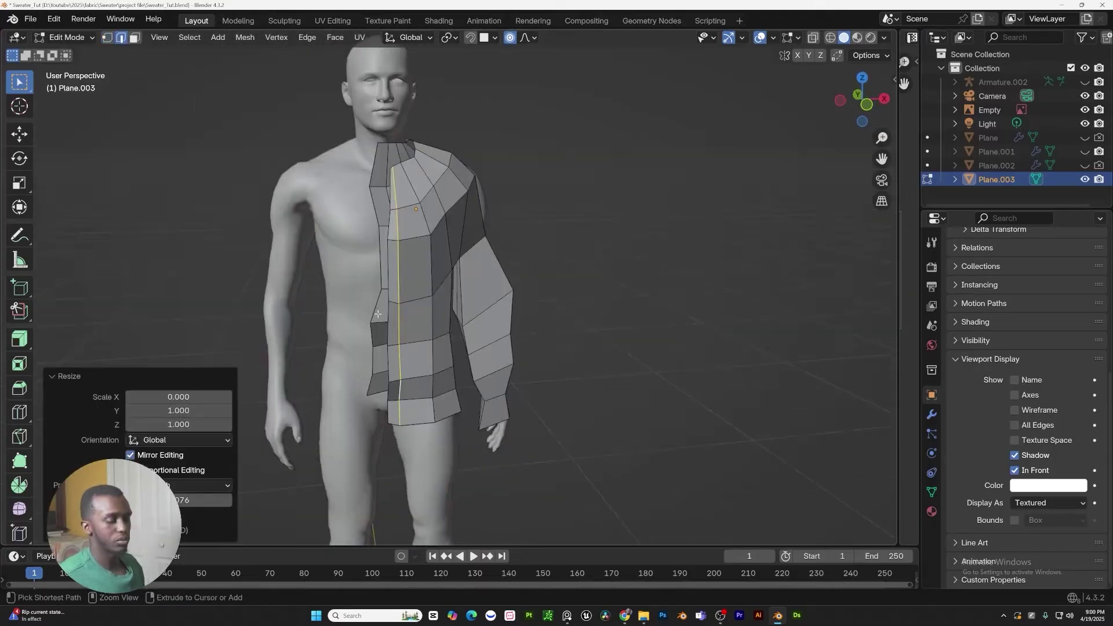
{"action": "key", "text": "ctrl+KP_1"}
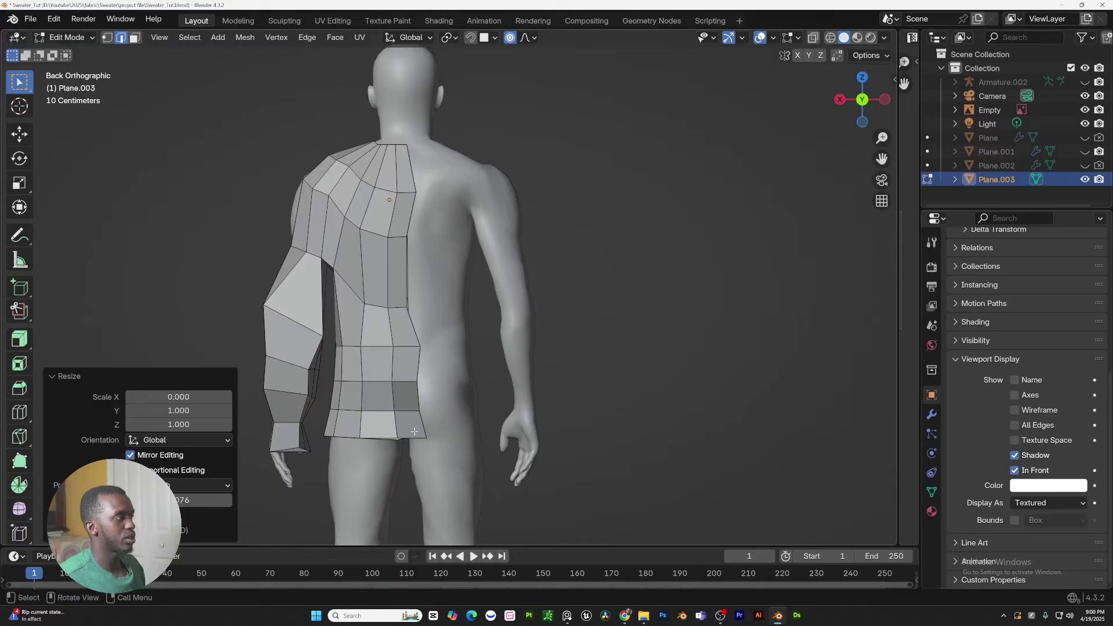
{"action": "key", "text": "s"}
{"action": "key", "text": "y"}
{"action": "key", "text": "0"}
{"action": "key", "text": "Return"}
Straighten the vertical edge loop beside the back centre by scaling it to 0 along X
{"action": "left_click", "coordinate": [397, 271], "text": "alt"}
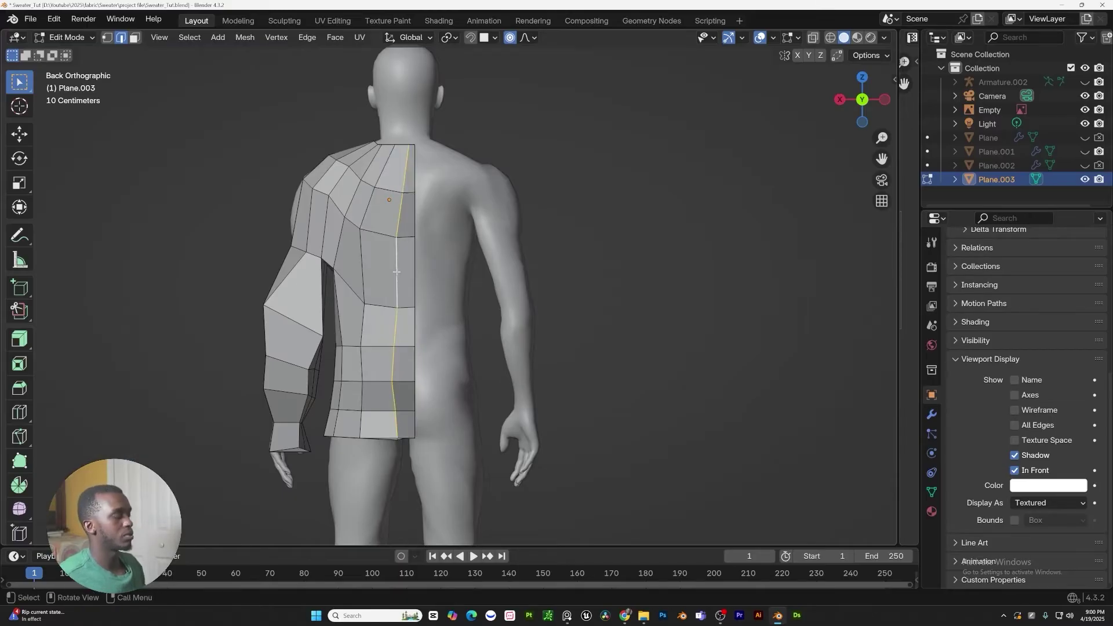
{"action": "key", "text": "s"}
{"action": "key", "text": "x"}
{"action": "key", "text": "0"}
{"action": "key", "text": "Return"}
{"action": "key", "text": "1"}
Turn off In Front display for the garment mesh and check its fit around the body
{"action": "middle_click_drag", "start_coordinate": [272, 378], "coordinate": [313, 408]}
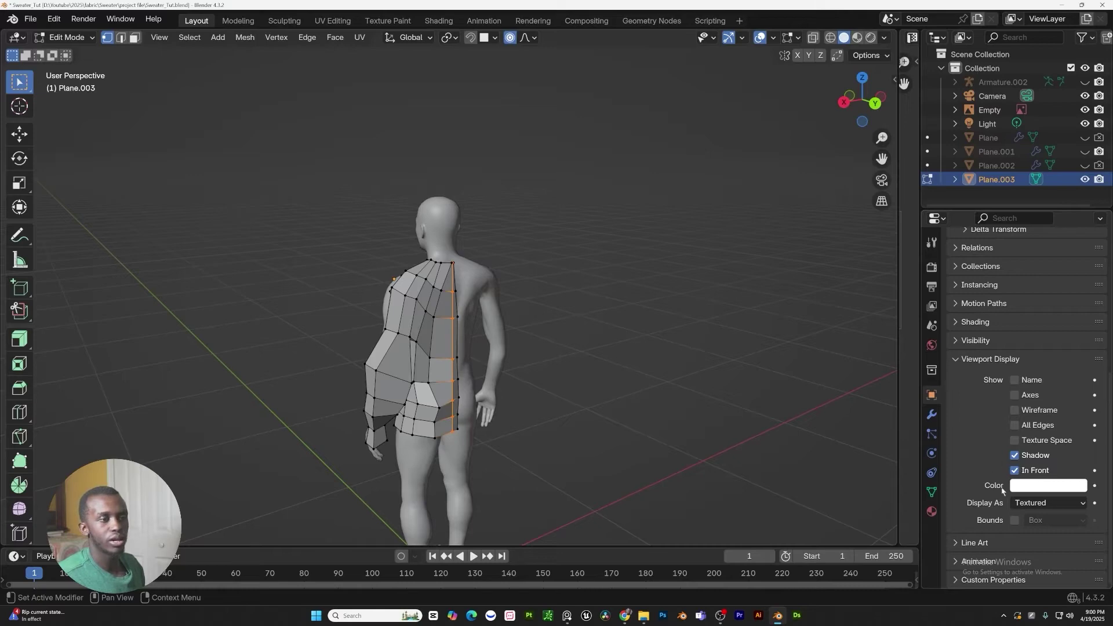
{"action": "middle_click_drag", "start_coordinate": [360, 380], "coordinate": [532, 380], "text": "shift"}
{"action": "middle_click_drag", "start_coordinate": [394, 342], "coordinate": [513, 374], "text": "shift"}
{"action": "scroll", "coordinate": [506, 377], "scroll_direction": "up", "scroll_amount": 5}
{"action": "middle_click_drag", "start_coordinate": [498, 435], "coordinate": [343, 341], "text": "shift"}
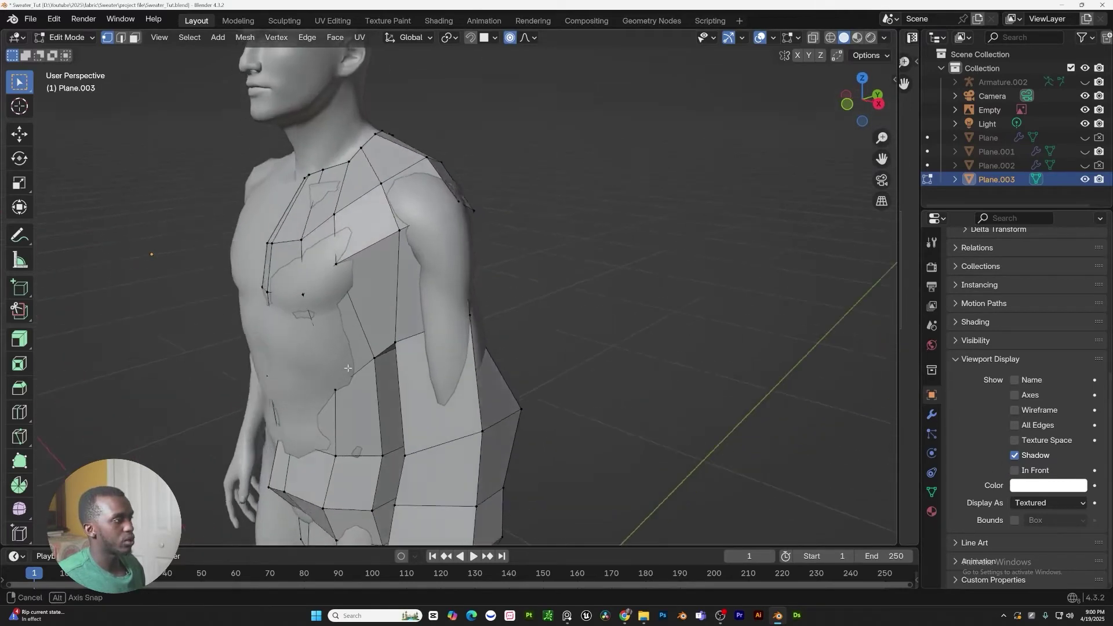
{"action": "middle_click_drag", "start_coordinate": [325, 405], "coordinate": [389, 389]}
{"action": "scroll", "coordinate": [390, 397], "scroll_direction": "down", "scroll_amount": 2}
{"action": "scroll", "coordinate": [387, 336], "scroll_direction": "down", "scroll_amount": 2}
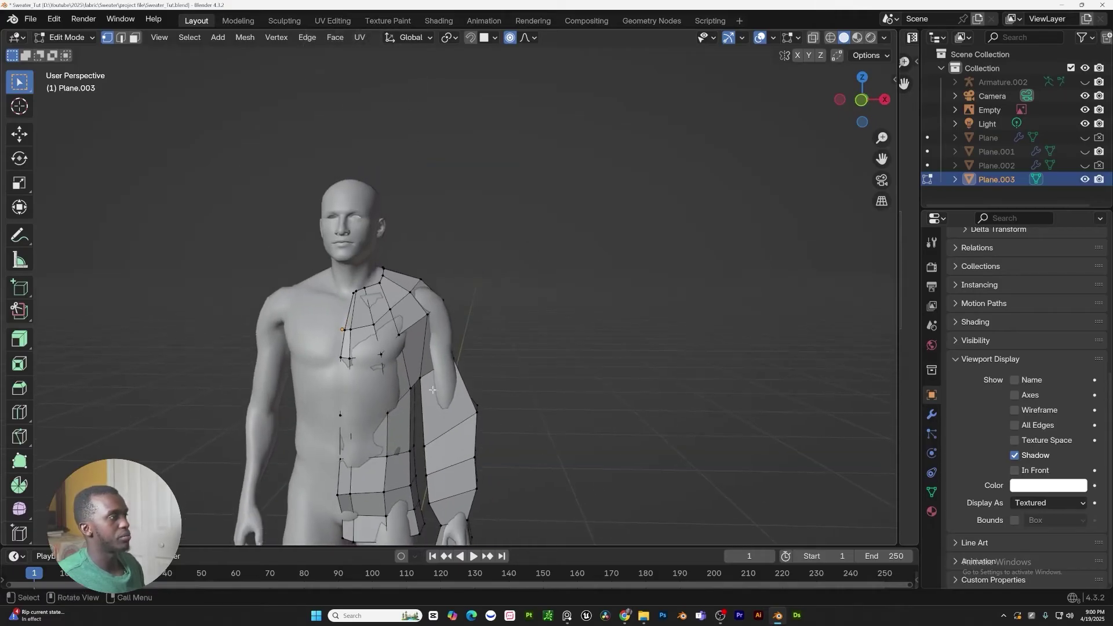
Smooth all garment vertices once with a factor of 0.5 and expand the mesh outward from the body with Shrink/Fatten
{"action": "key", "text": "a"}
{"action": "middle_click_drag", "start_coordinate": [387, 336], "coordinate": [437, 341]}
{"action": "scroll", "coordinate": [436, 341], "scroll_direction": "up", "scroll_amount": 2}
{"action": "right_click", "coordinate": [436, 341]}
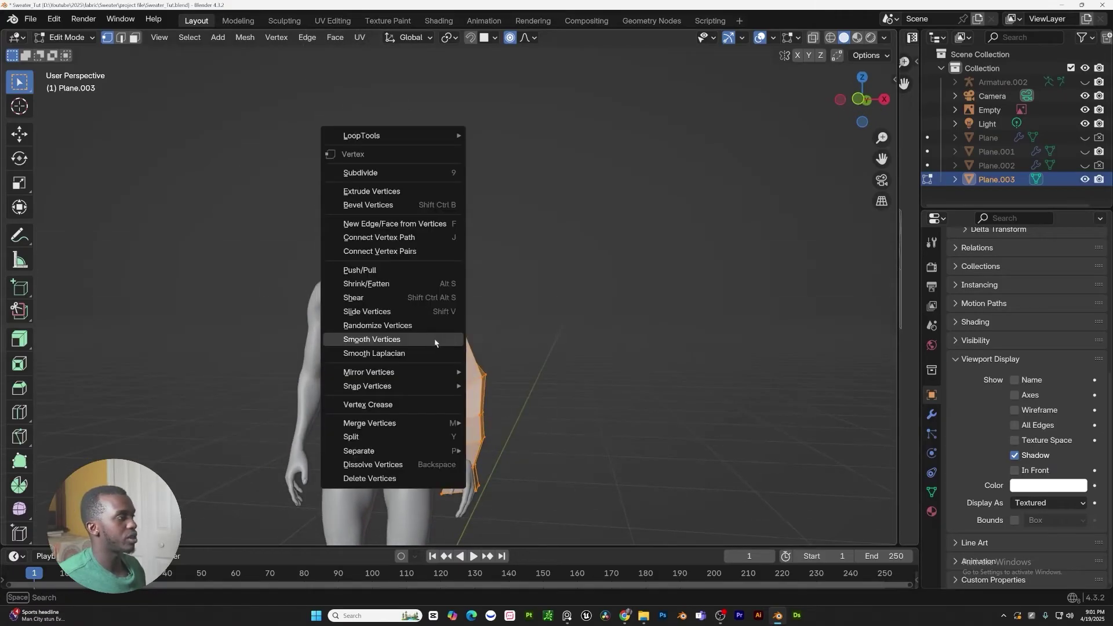
{"action": "left_click", "coordinate": [420, 341]}
{"action": "scroll", "coordinate": [436, 361], "scroll_direction": "down", "scroll_amount": 2}
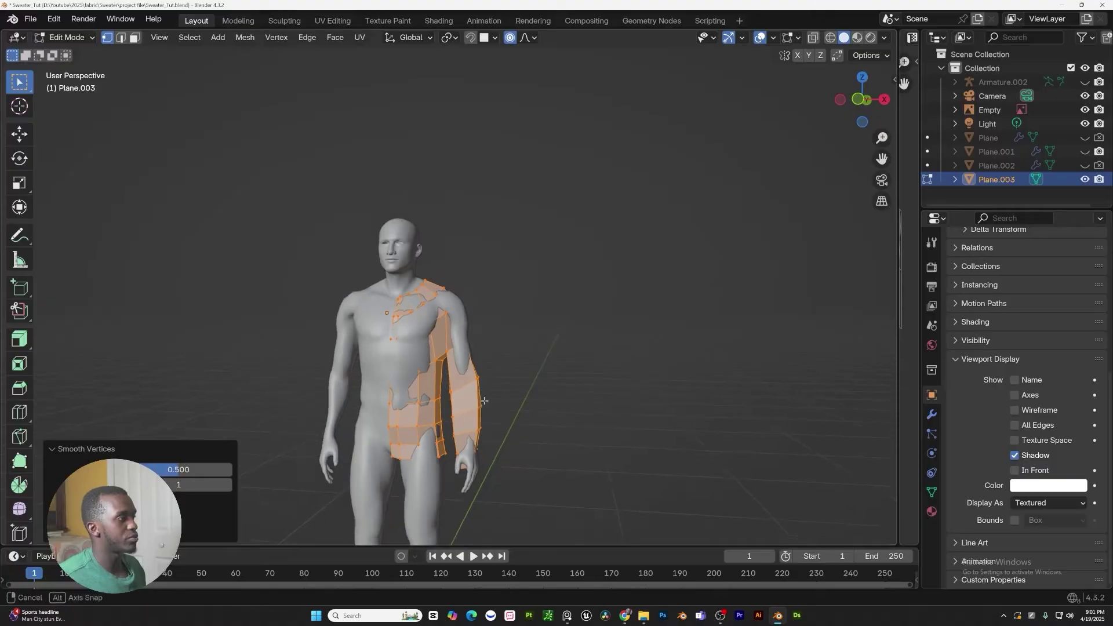
{"action": "middle_click_drag", "start_coordinate": [484, 400], "coordinate": [209, 325]}
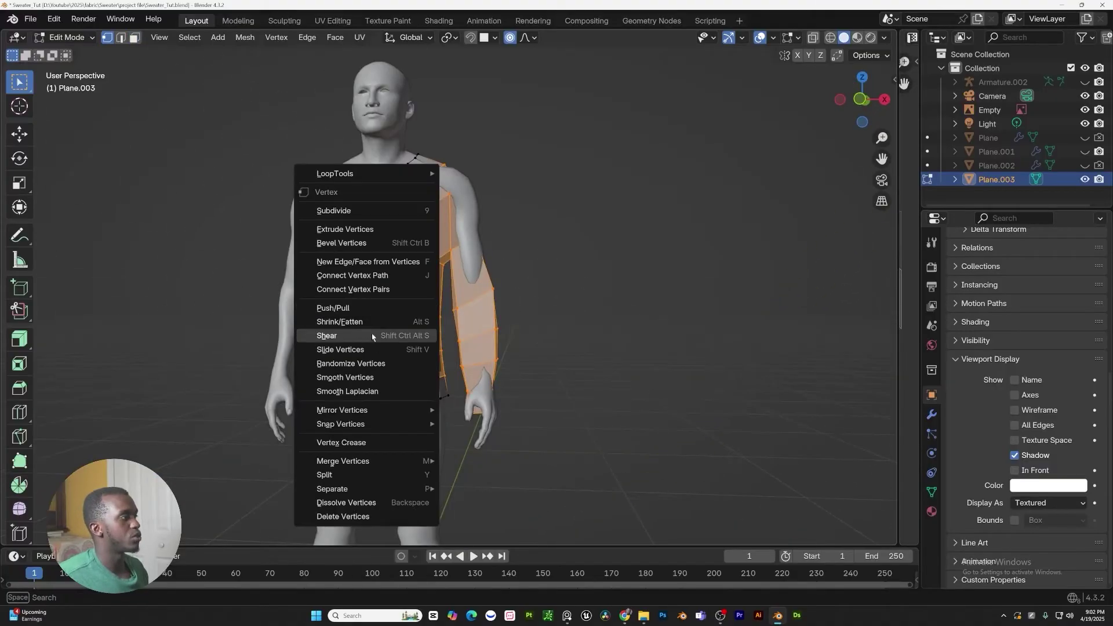
{"action": "left_click", "coordinate": [376, 322]}
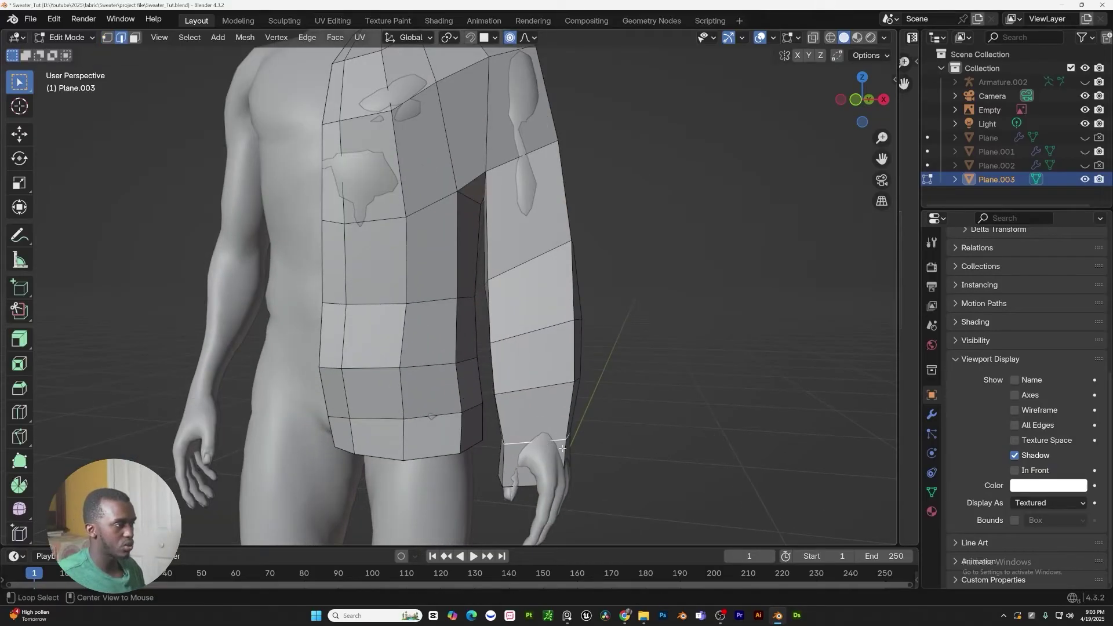
Scale the sleeve's wrist edge loop to 0.851 and slide it up the forearm
{"action": "key", "text": "s"}
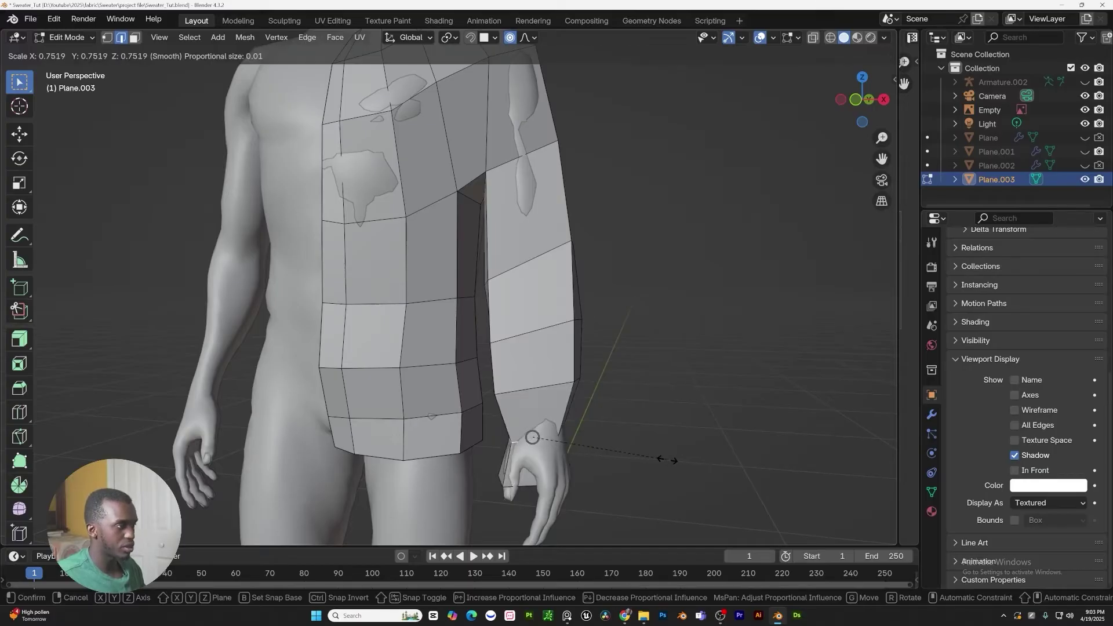
{"action": "left_click", "coordinate": [686, 462]}
{"action": "key", "text": "g"}
{"action": "key", "text": "g"}
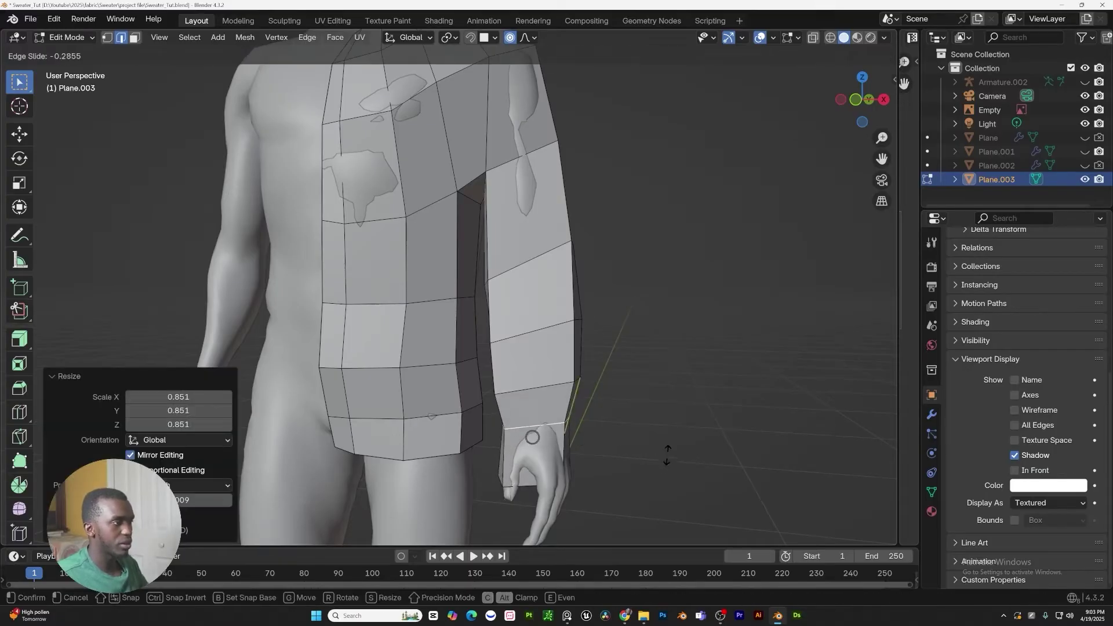
{"action": "left_click", "coordinate": [677, 458]}
Reposition the cuff's open edge around the hand, adjust its inner vertices, and slide the edge up by a factor of about 0.321
{"action": "middle_click_drag", "start_coordinate": [677, 458], "coordinate": [580, 444]}
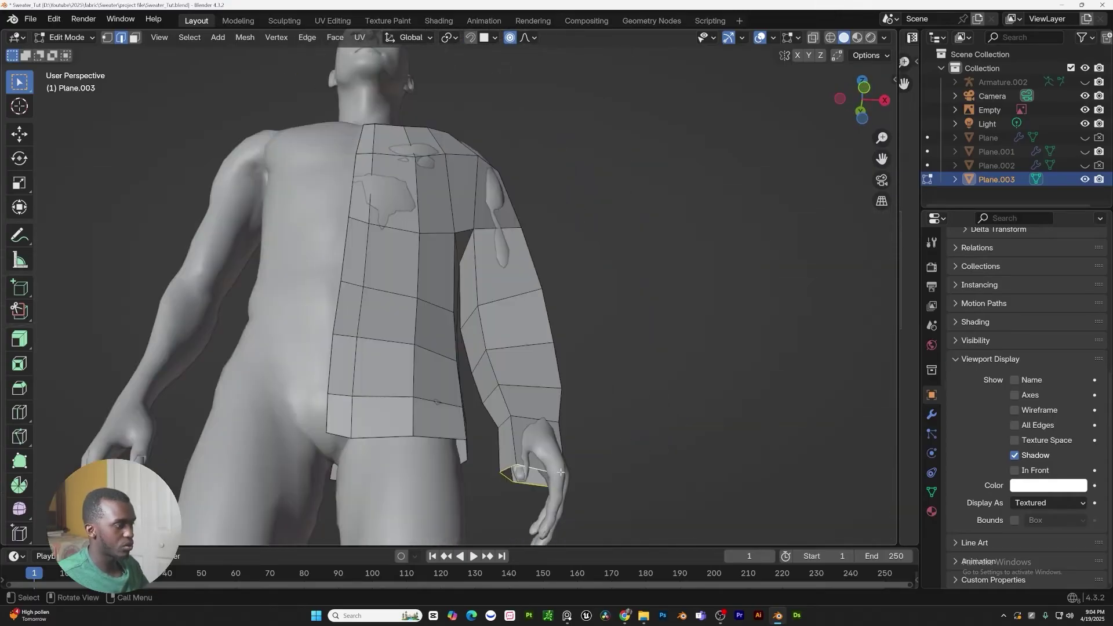
{"action": "key", "text": "g"}
{"action": "left_click", "coordinate": [576, 467]}
{"action": "key", "text": "1"}
{"action": "key", "text": "s"}
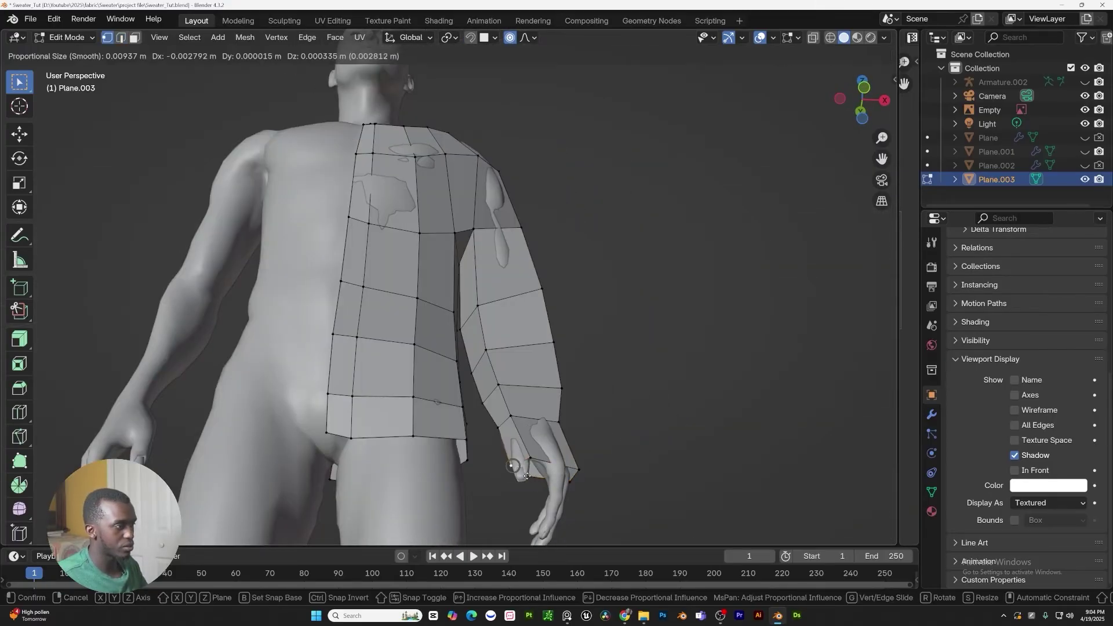
{"action": "left_click", "coordinate": [522, 470]}
{"action": "middle_click_drag", "start_coordinate": [521, 469], "coordinate": [487, 444]}
{"action": "key", "text": "g"}
{"action": "key", "text": "g"}
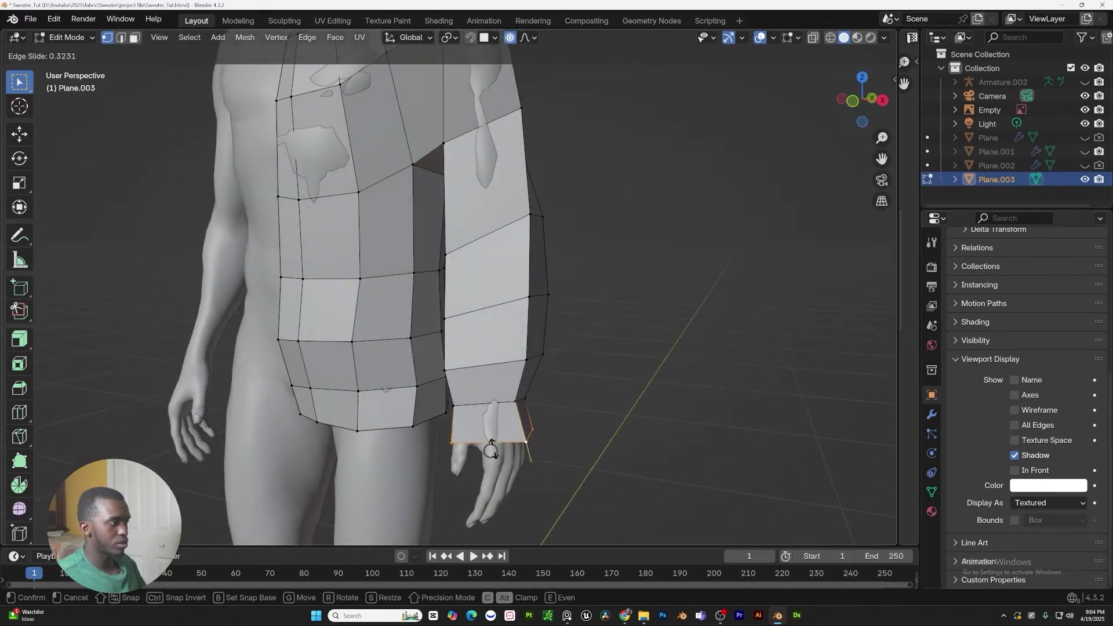
{"action": "left_click", "coordinate": [491, 450]}
Move the front centre hem vertex down about 0.0068 m along Z to level it with the hem
{"action": "scroll", "coordinate": [491, 448], "scroll_direction": "down", "scroll_amount": 2}
{"action": "middle_click_drag", "start_coordinate": [493, 447], "coordinate": [547, 385], "text": "shift"}
{"action": "key", "text": "KP_1"}
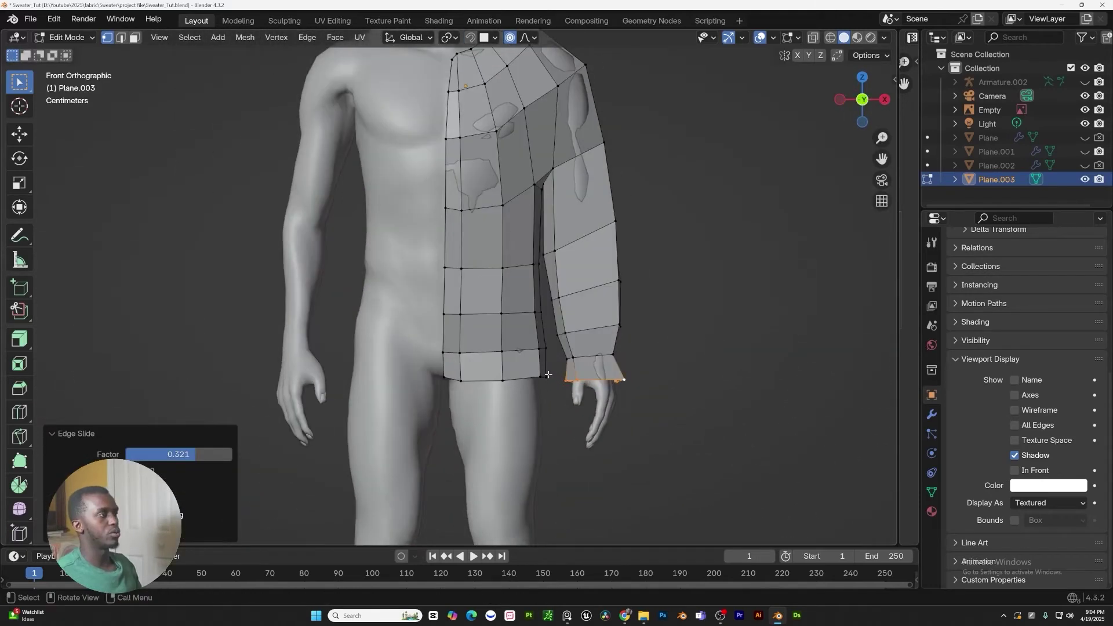
{"action": "scroll", "coordinate": [539, 362], "scroll_direction": "up", "scroll_amount": 2}
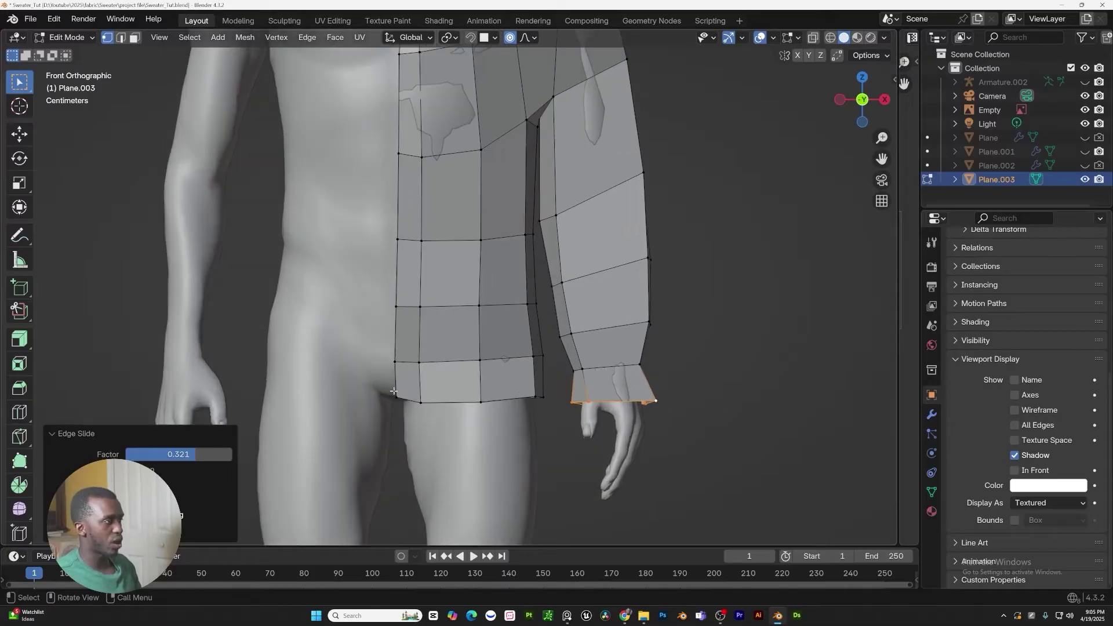
{"action": "scroll", "coordinate": [394, 391], "scroll_direction": "up", "scroll_amount": 5}
{"action": "left_click", "coordinate": [393, 434]}
{"action": "scroll", "coordinate": [394, 435], "scroll_direction": "down", "scroll_amount": 2}
{"action": "key", "text": "g"}
{"action": "key", "text": "z"}
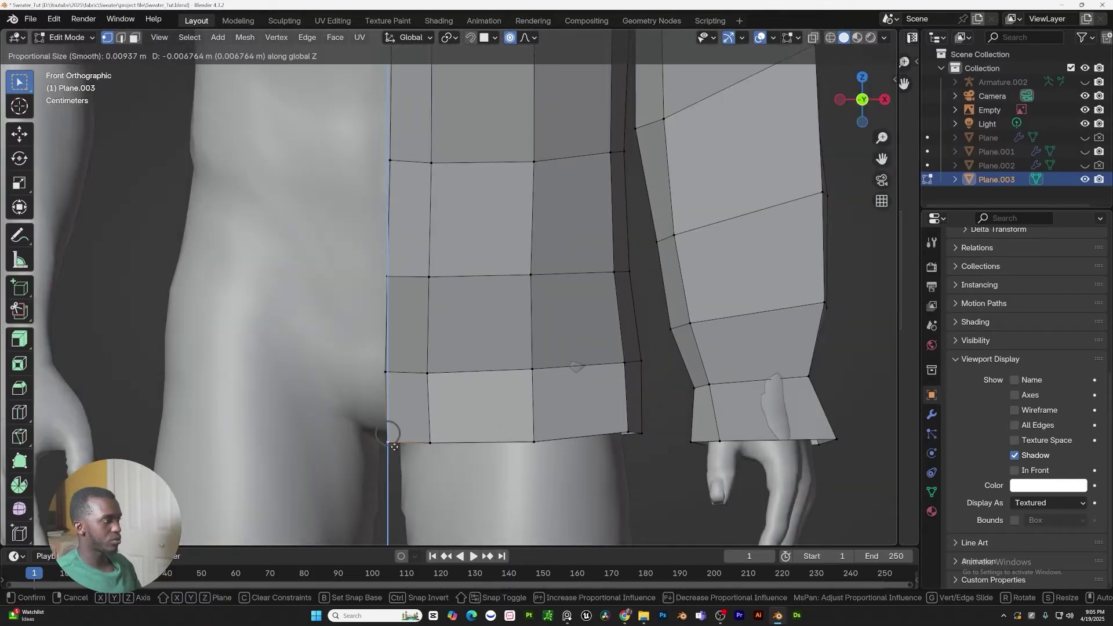
{"action": "left_click", "coordinate": [398, 447]}
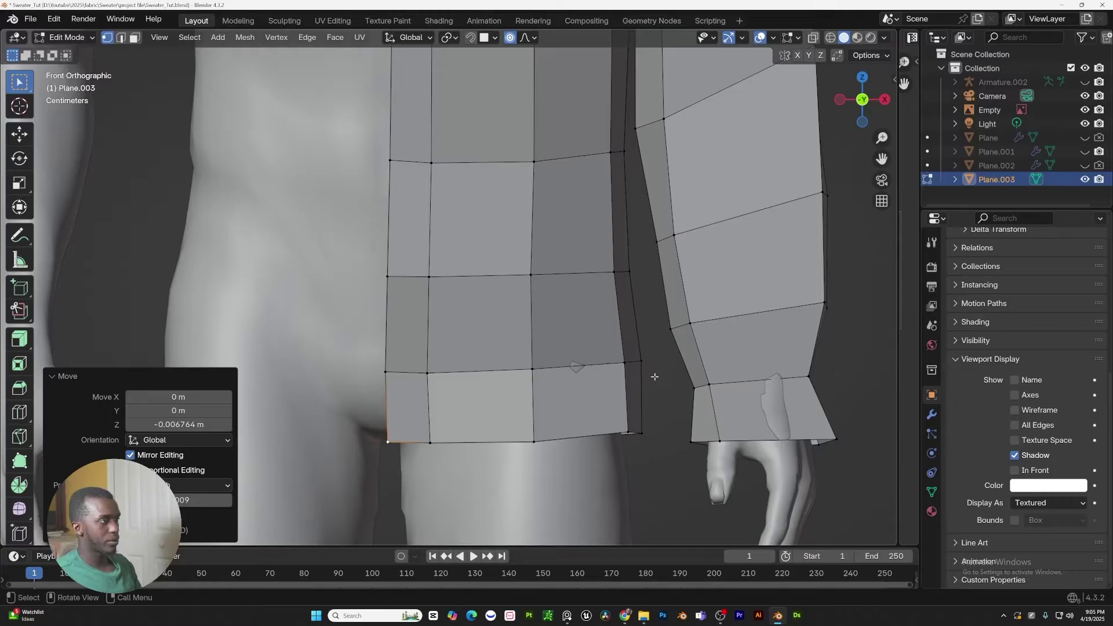
Adjust the front neckline vertices so the centre corner sits level with its neighbour
{"action": "scroll", "coordinate": [446, 372], "scroll_direction": "down", "scroll_amount": 6}
{"action": "scroll", "coordinate": [487, 215], "scroll_direction": "up", "scroll_amount": 7}
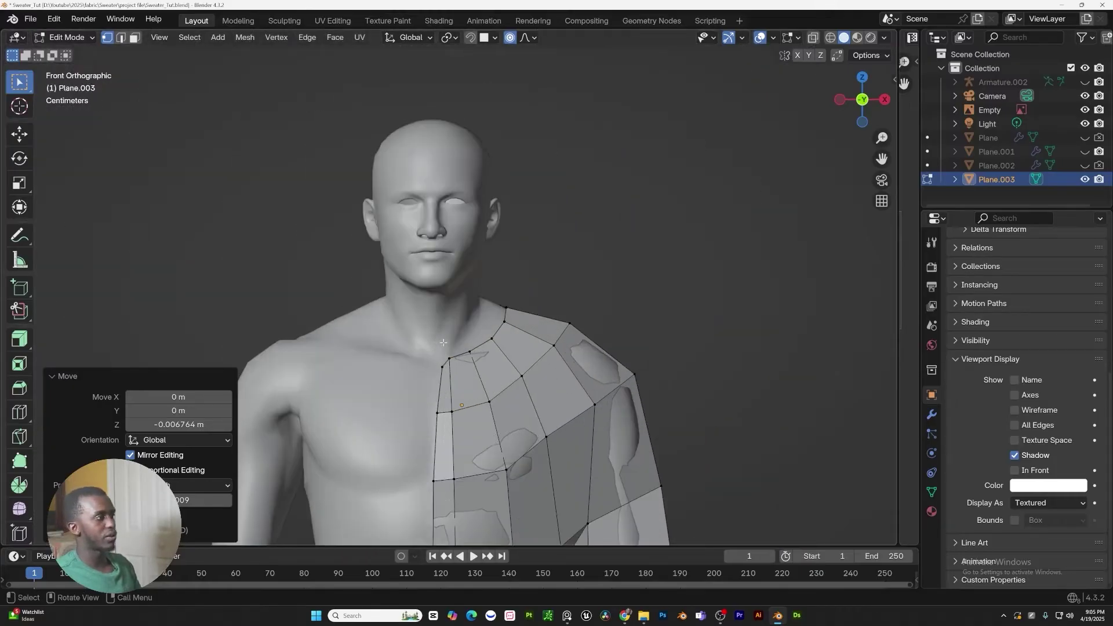
{"action": "left_click", "coordinate": [479, 357]}
{"action": "key", "text": "g"}
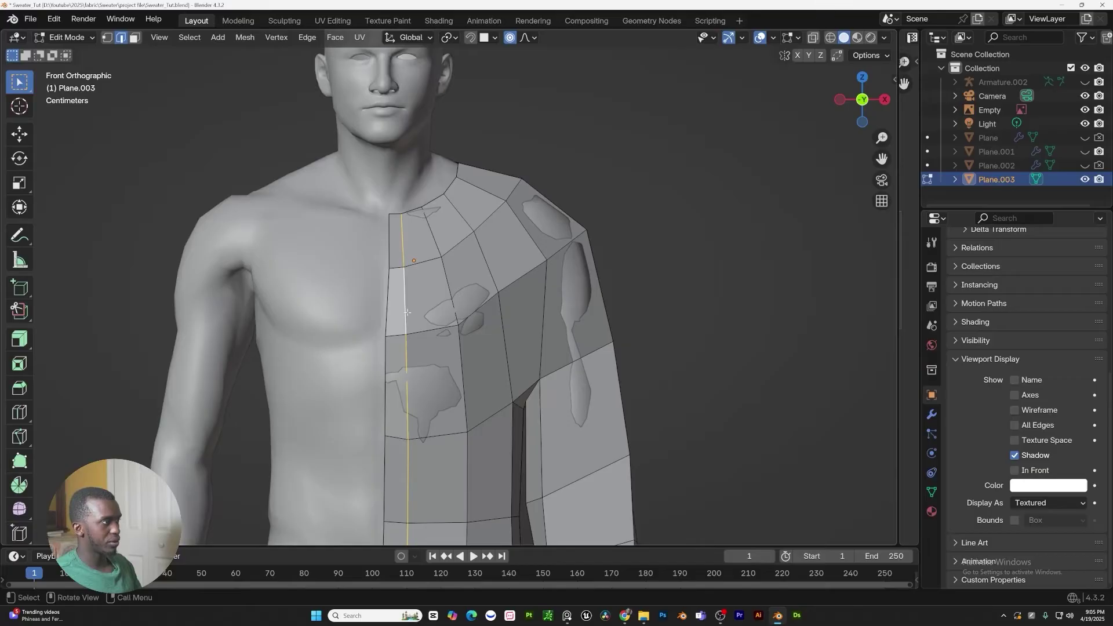
Slide the vertical edge loop beside the garment's front centre to even out the face spacing
{"action": "scroll", "coordinate": [407, 313], "scroll_direction": "down", "scroll_amount": 1}
{"action": "middle_click_drag", "start_coordinate": [430, 346], "coordinate": [110, 259], "text": "shift"}
{"action": "key", "text": "g"}
{"action": "key", "text": "g"}
{"action": "left_click", "coordinate": [398, 263]}
Extrude the neckline edge loop upward into a short collar and scale its new edge around the neck
{"action": "left_click", "coordinate": [400, 265], "text": "alt"}
{"action": "middle_click_drag", "start_coordinate": [361, 270], "coordinate": [641, 214]}
{"action": "key", "text": "e"}
{"action": "left_click", "coordinate": [368, 219]}
{"action": "key", "text": "s"}
{"action": "left_click", "coordinate": [625, 186]}
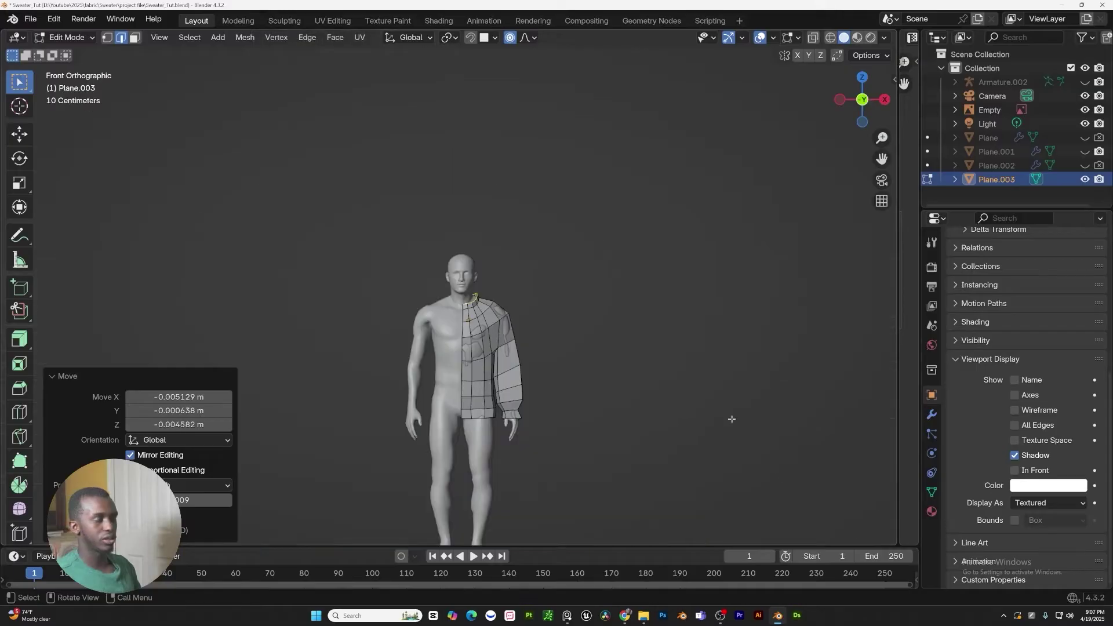
Add a Mirror modifier to the half-garment mesh
{"action": "left_click", "coordinate": [931, 414]}
{"action": "left_click", "coordinate": [994, 268]}
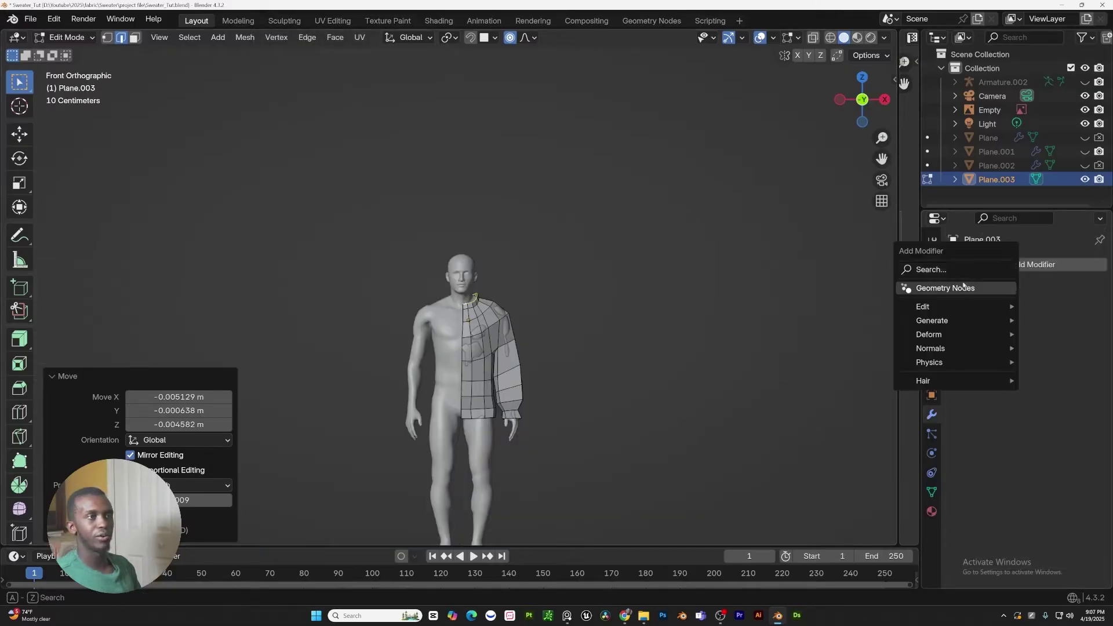
{"action": "left_click", "coordinate": [966, 286]}
{"action": "left_click", "coordinate": [1079, 319]}
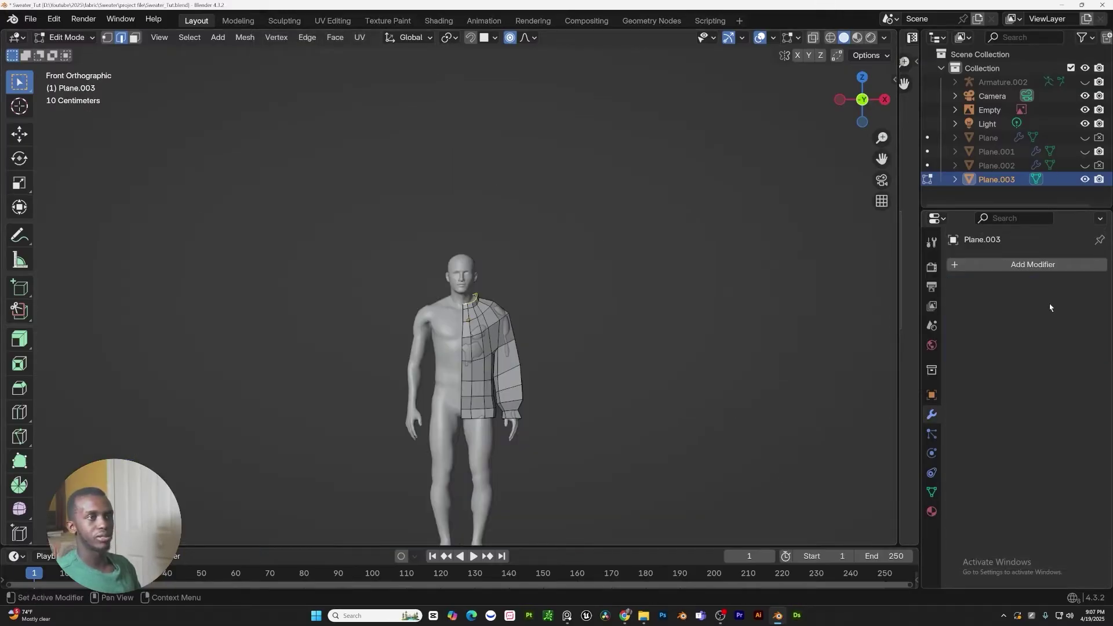
Set the body Man.005 as the Mirror modifier's mirror object
{"action": "middle_click_drag", "start_coordinate": [415, 296], "coordinate": [527, 321]}
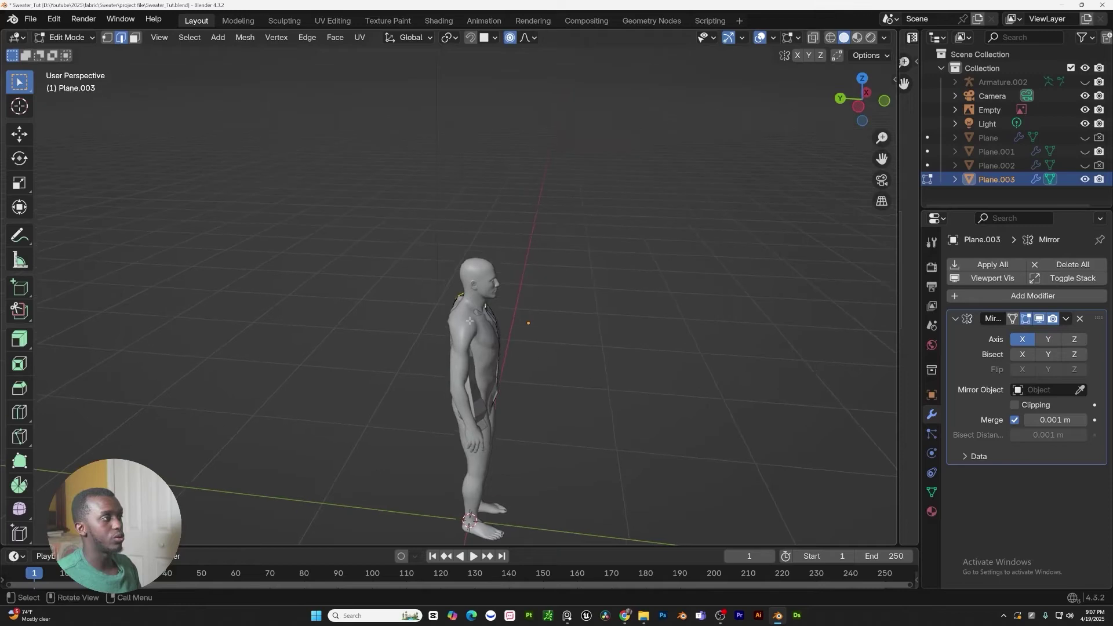
{"action": "scroll", "coordinate": [527, 320], "scroll_direction": "up", "scroll_amount": 5}
{"action": "middle_click_drag", "start_coordinate": [354, 359], "coordinate": [768, 367]}
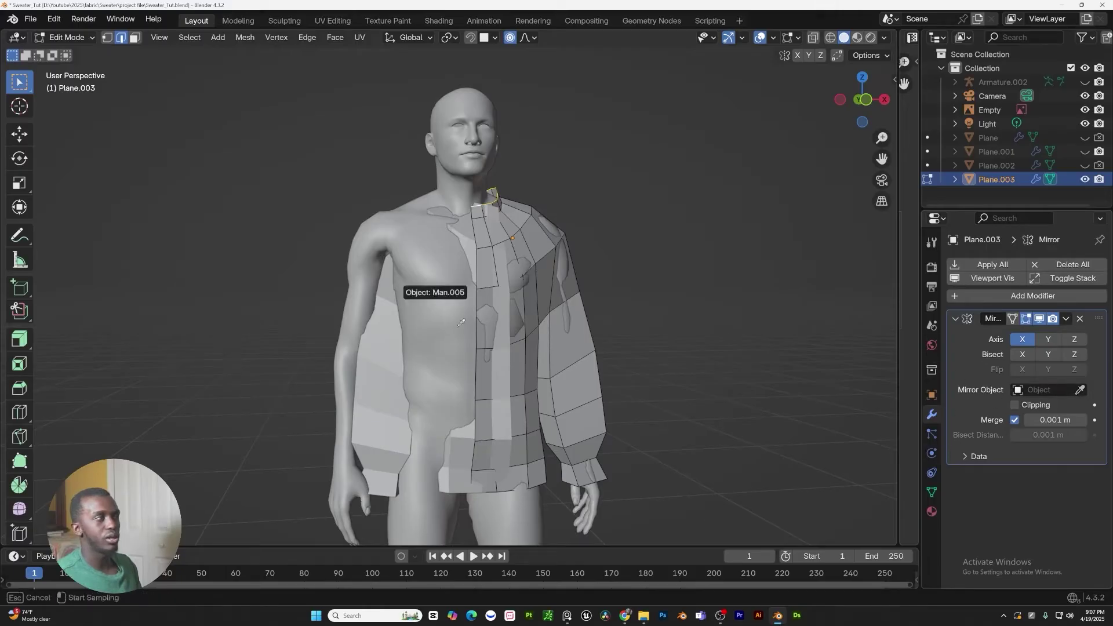
{"action": "left_click", "coordinate": [449, 250]}
Raise the Mirror modifier's merge distance to 0.707 m
{"action": "middle_click_drag", "start_coordinate": [450, 249], "coordinate": [696, 292]}
{"action": "middle_click_drag", "start_coordinate": [501, 175], "coordinate": [853, 279]}
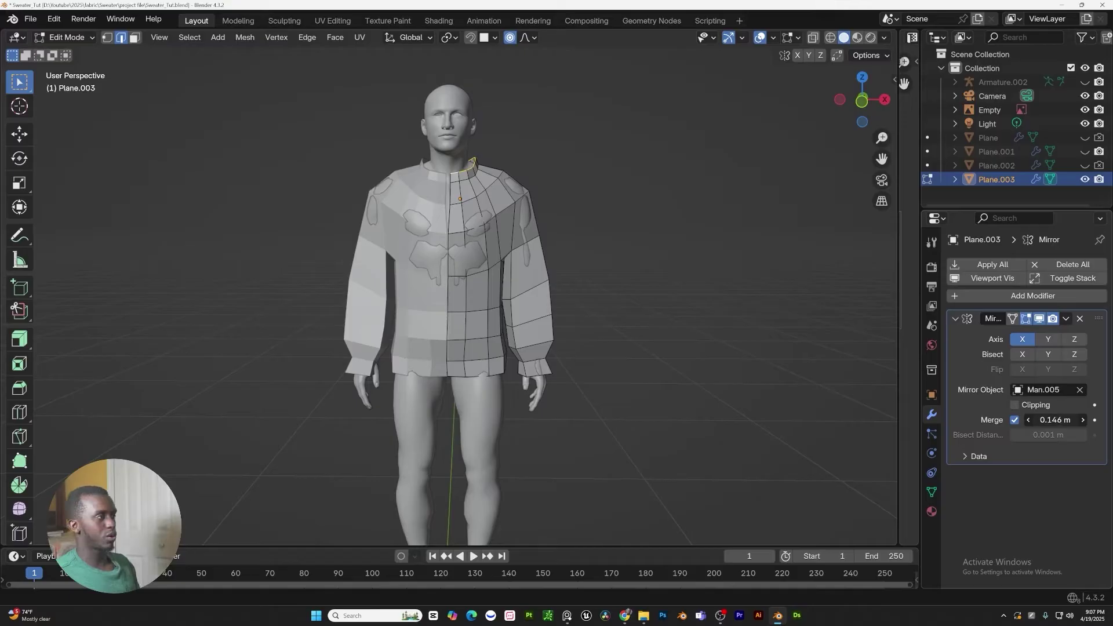
{"action": "left_click_drag", "start_coordinate": [1055, 420], "coordinate": [1067, 420]}
{"action": "middle_click_drag", "start_coordinate": [754, 325], "coordinate": [504, 324]}
{"action": "left_click_drag", "start_coordinate": [1055, 420], "coordinate": [1066, 420]}
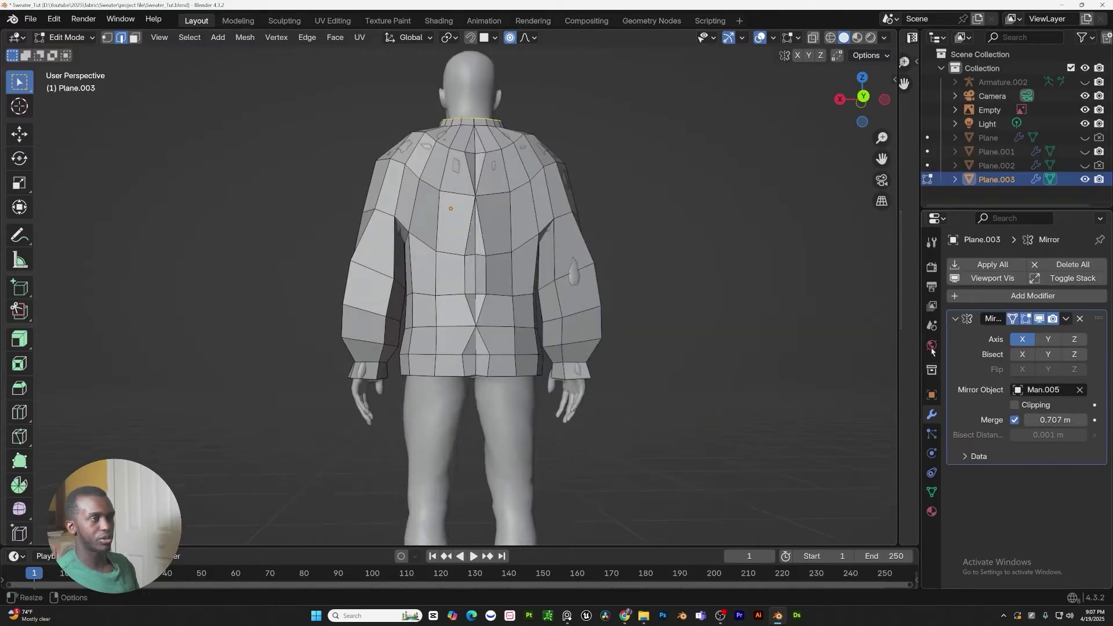
Hide the mirrored half and slide the vertical edge loop beside the back centre away from the centre edge
{"action": "scroll", "coordinate": [412, 349], "scroll_direction": "up", "scroll_amount": 3}
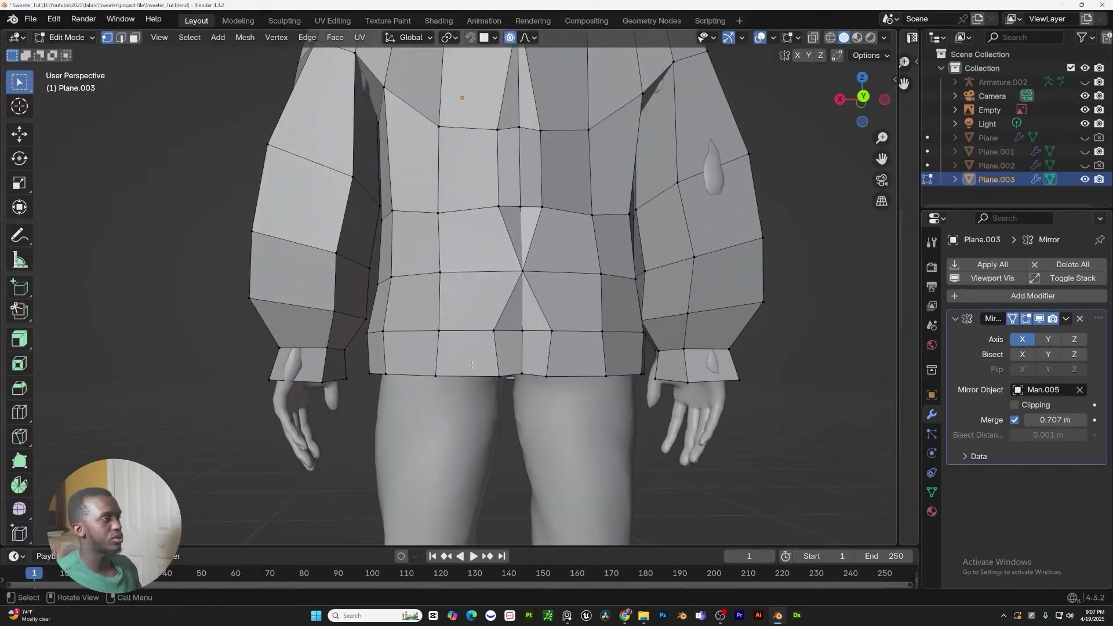
{"action": "scroll", "coordinate": [412, 350], "scroll_direction": "down", "scroll_amount": 3}
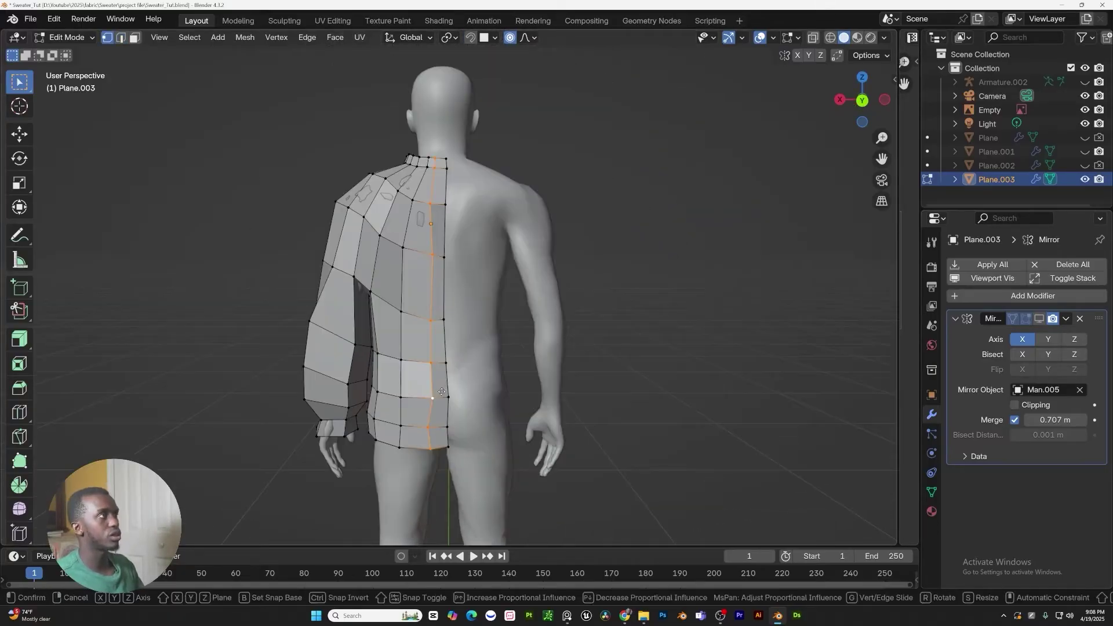
{"action": "key", "text": "g"}
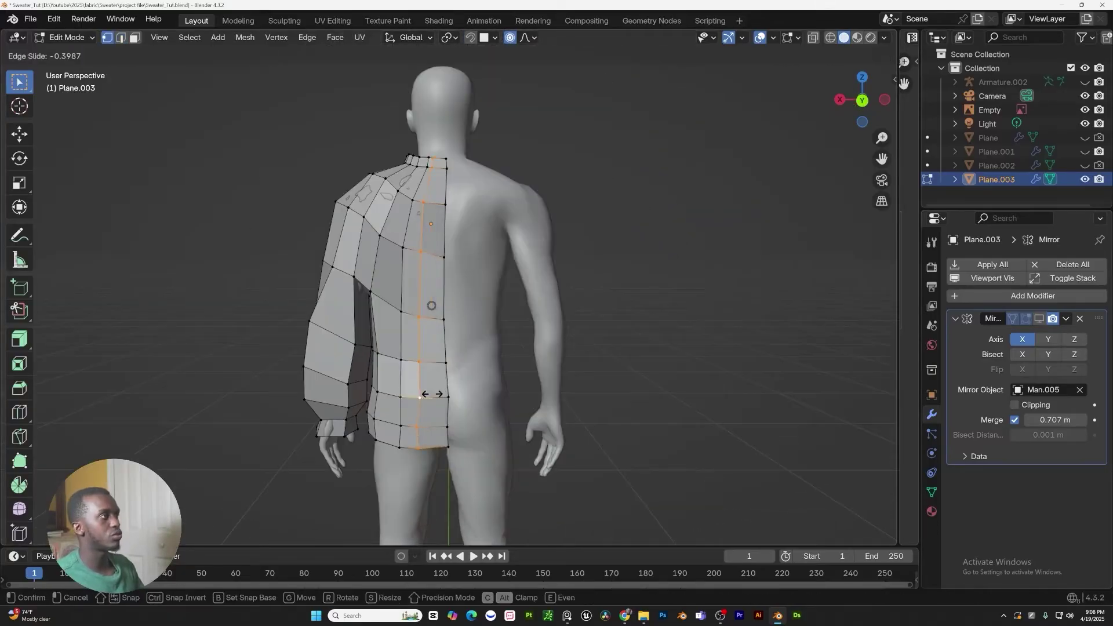
{"action": "left_click", "coordinate": [432, 392]}
{"action": "left_click", "coordinate": [447, 380], "text": "alt"}
{"action": "key", "text": "g"}
{"action": "key", "text": "g"}
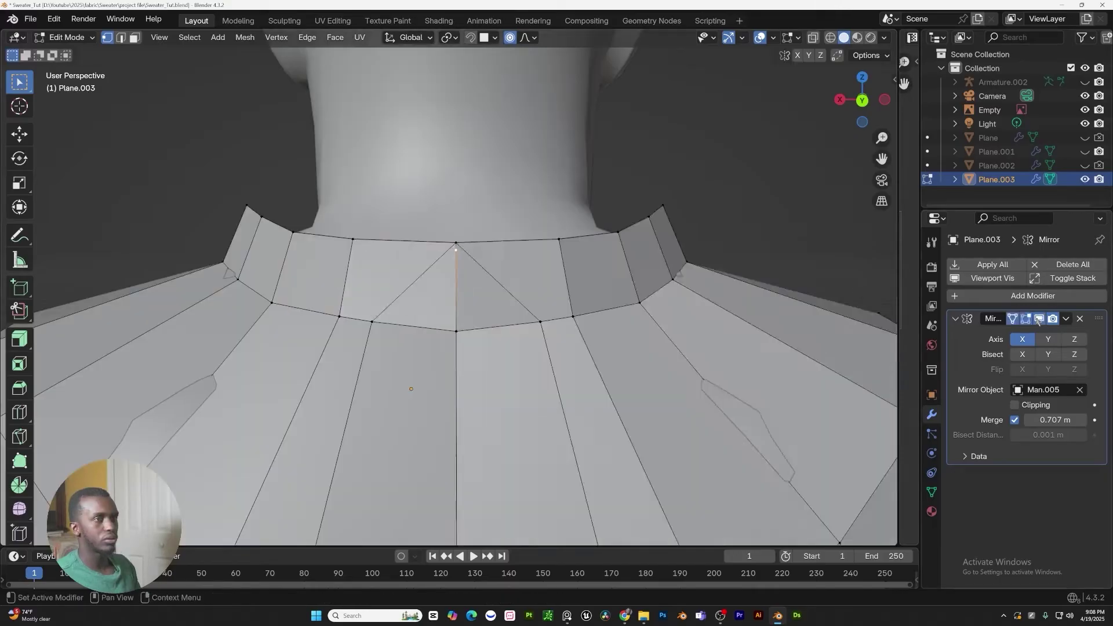
Set the Mirror modifier's merge distance to 0.428 m and check the mirrored garment from the front
{"action": "mouse_move", "coordinate": [1055, 420]}
{"action": "left_mouse_down"}
{"action": "mouse_move", "coordinate": [1043, 420]}
{"action": "mouse_move", "coordinate": [1061, 420]}
{"action": "left_mouse_up"}
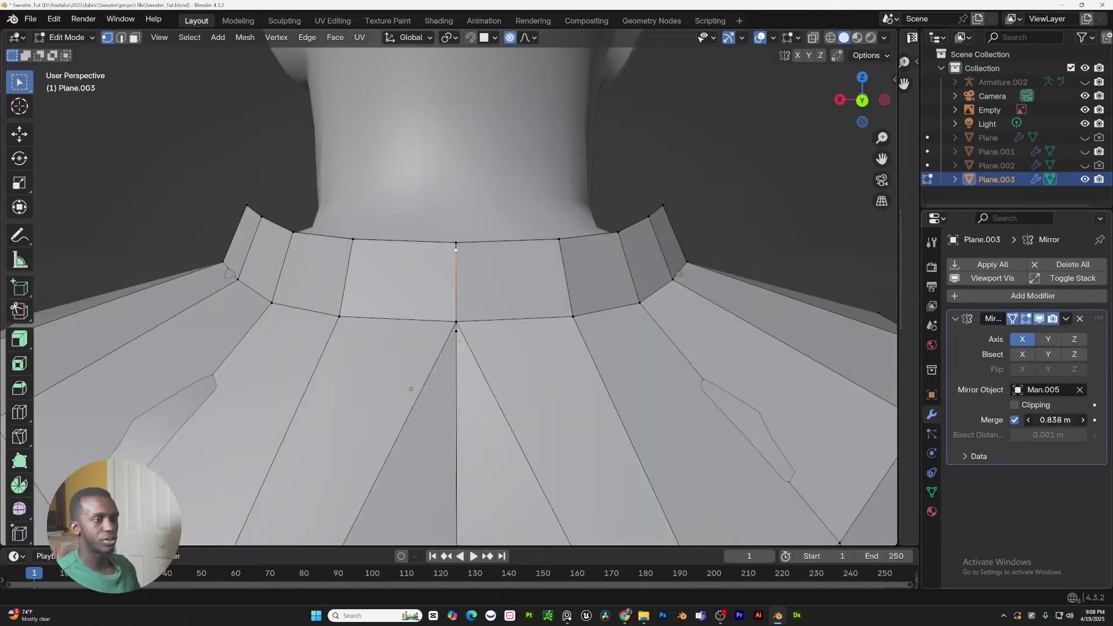
{"action": "left_click_drag", "start_coordinate": [1055, 419], "coordinate": [1047, 420]}
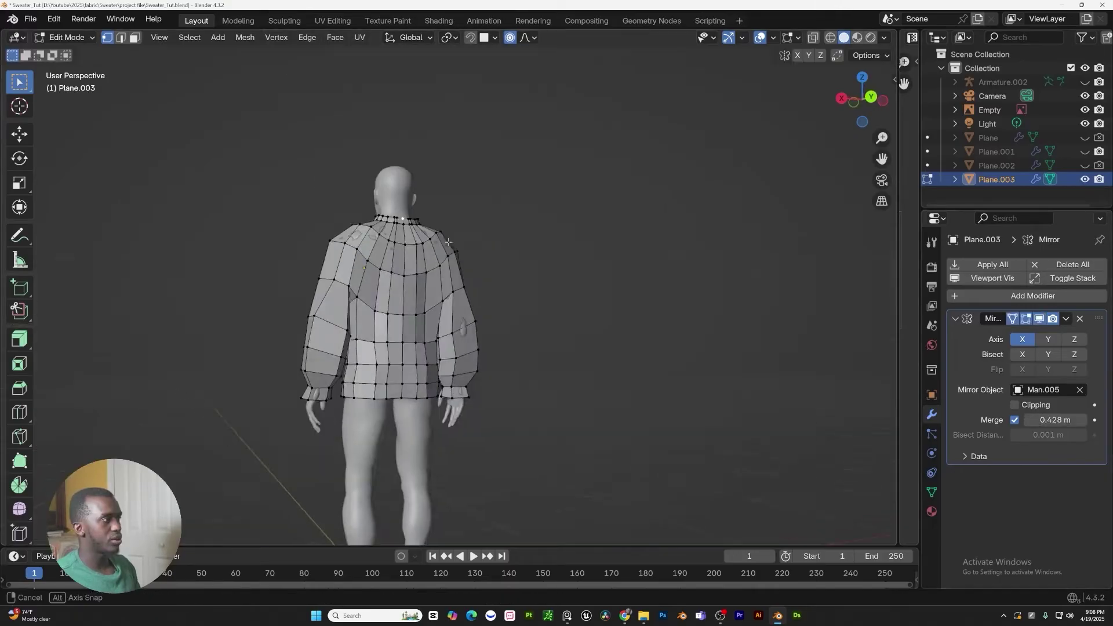
{"action": "middle_click_drag", "start_coordinate": [522, 249], "coordinate": [713, 252]}
{"action": "scroll", "coordinate": [372, 348], "scroll_direction": "up", "scroll_amount": 3}
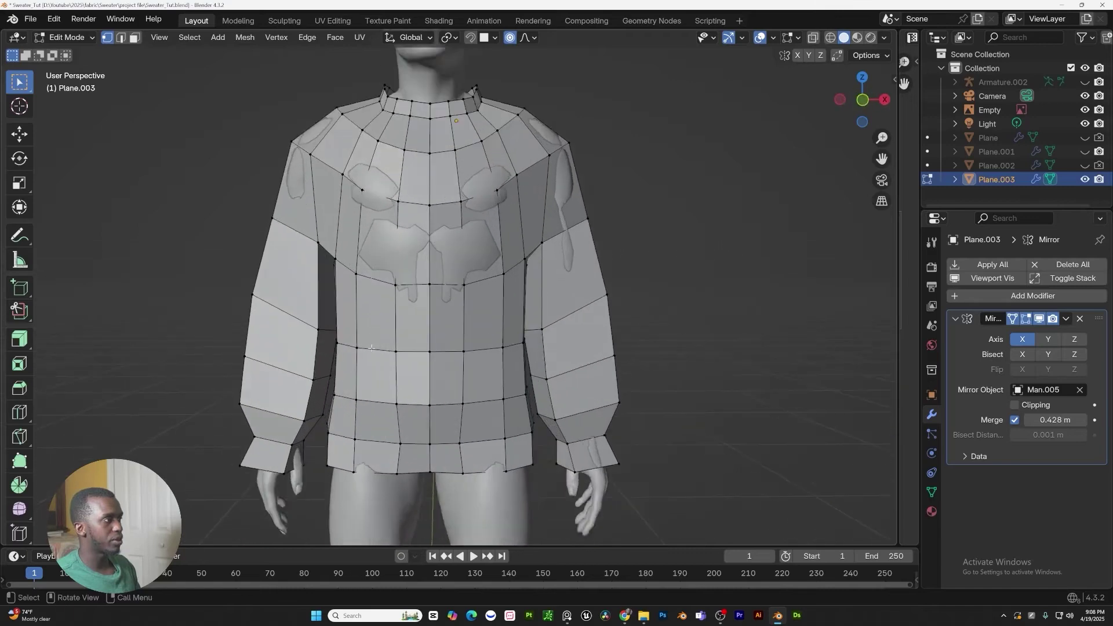
Isolate the mirrored sweater with overlays hidden and examine its overall shape
{"action": "scroll", "coordinate": [372, 348], "scroll_direction": "up", "scroll_amount": 2}
{"action": "scroll", "coordinate": [406, 325], "scroll_direction": "down", "scroll_amount": 3}
{"action": "middle_click_drag", "start_coordinate": [449, 168], "coordinate": [454, 268], "text": "shift"}
{"action": "scroll", "coordinate": [454, 268], "scroll_direction": "up", "scroll_amount": 5}
{"action": "scroll", "coordinate": [550, 283], "scroll_direction": "down", "scroll_amount": 5}
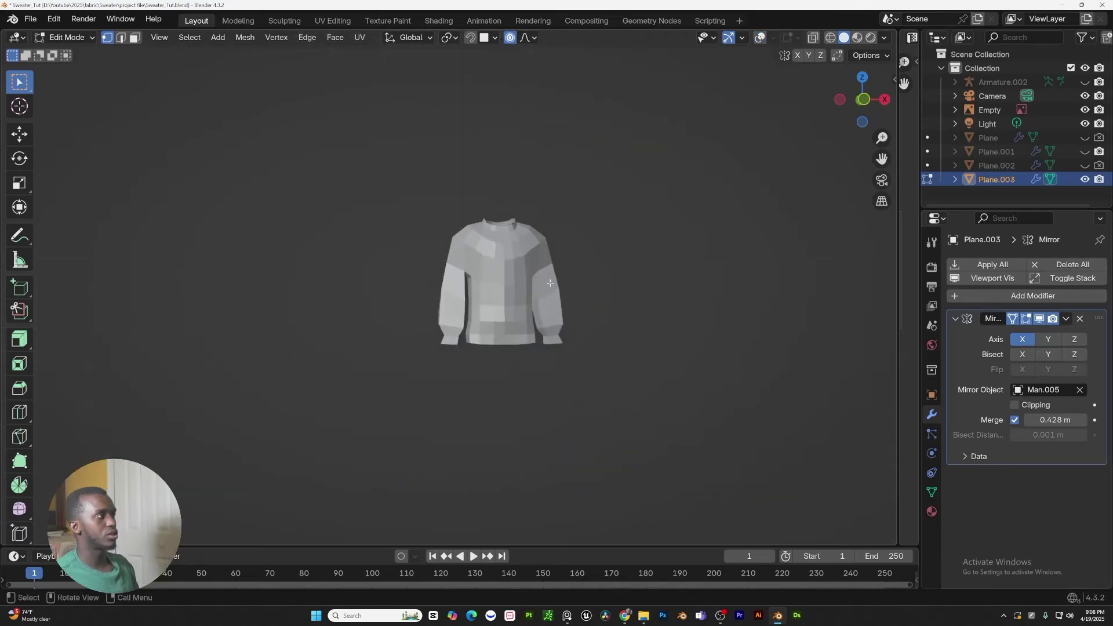
{"action": "middle_click_drag", "start_coordinate": [550, 283], "coordinate": [391, 285]}
{"action": "scroll", "coordinate": [507, 353], "scroll_direction": "up", "scroll_amount": 3}
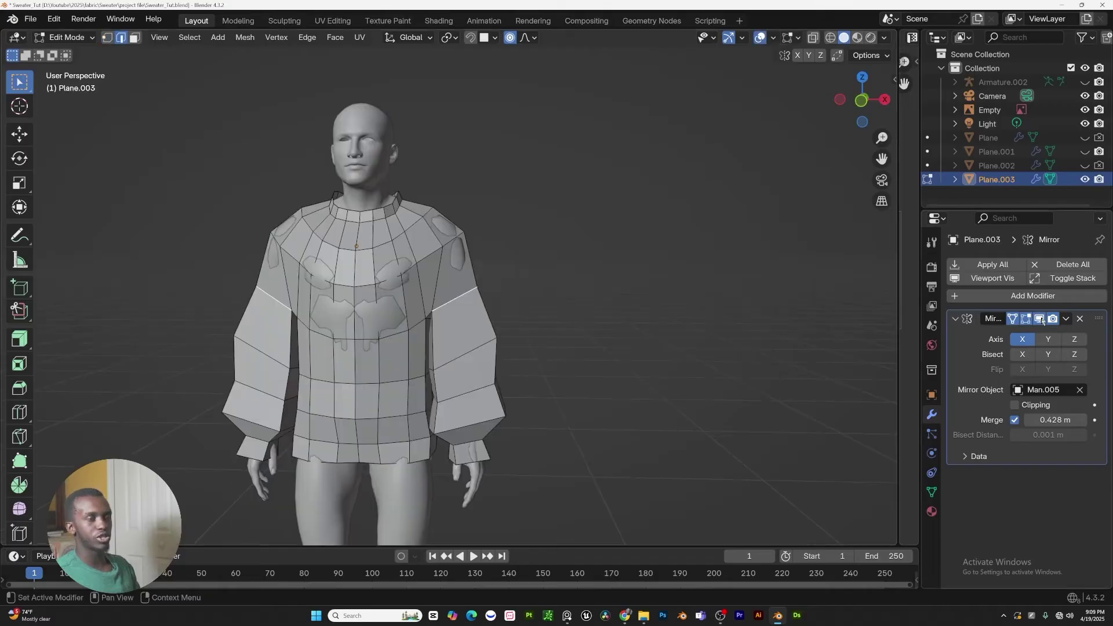
Turn off the Mirror modifier's viewport display so only the modelled half shows
{"action": "left_click", "coordinate": [1041, 319]}
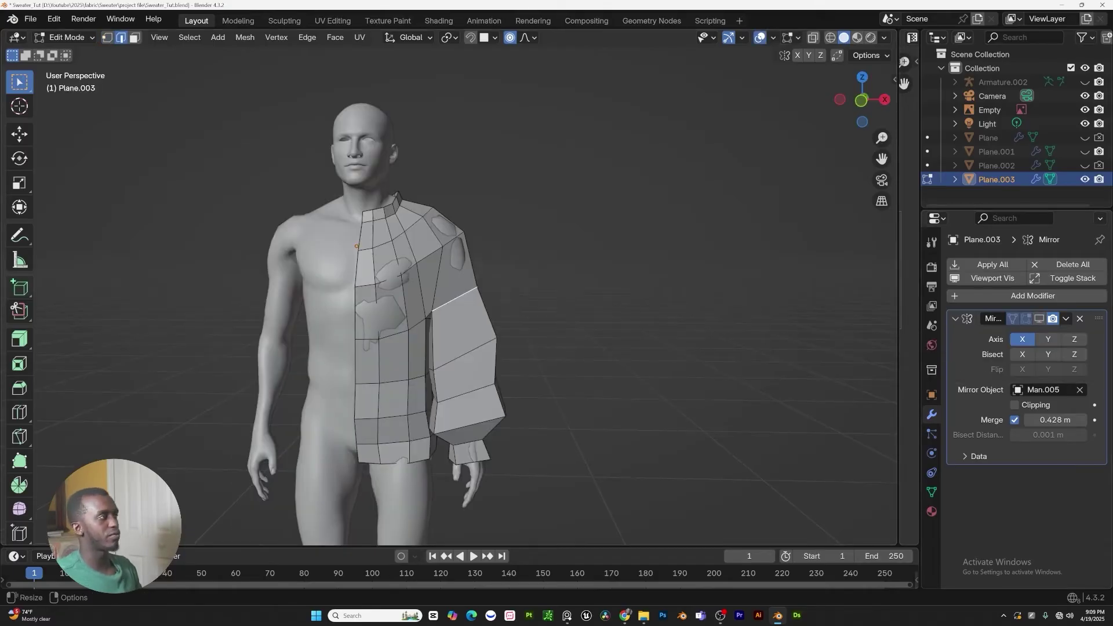
{"action": "scroll", "coordinate": [256, 317], "scroll_direction": "up", "scroll_amount": 3}
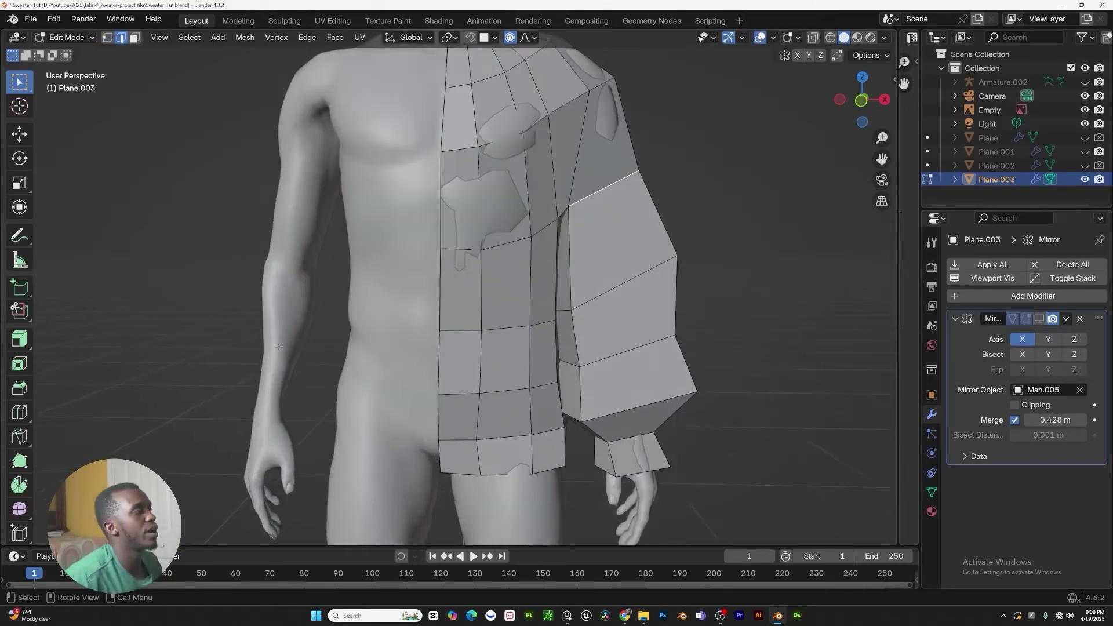
{"action": "scroll", "coordinate": [267, 348], "scroll_direction": "down", "scroll_amount": 3}
Select the edge loops at the neckline, armhole, hem and cuff and mark them as seams
{"action": "middle_click_drag", "start_coordinate": [348, 232], "coordinate": [342, 252], "text": "shift"}
{"action": "left_click", "coordinate": [364, 213], "text": "alt"}
{"action": "mouse_move", "coordinate": [403, 226]}
{"action": "middle_mouse_down"}
{"action": "mouse_move", "coordinate": [368, 259]}
{"action": "mouse_move", "coordinate": [405, 264]}
{"action": "mouse_move", "coordinate": [387, 228]}
{"action": "middle_mouse_up"}
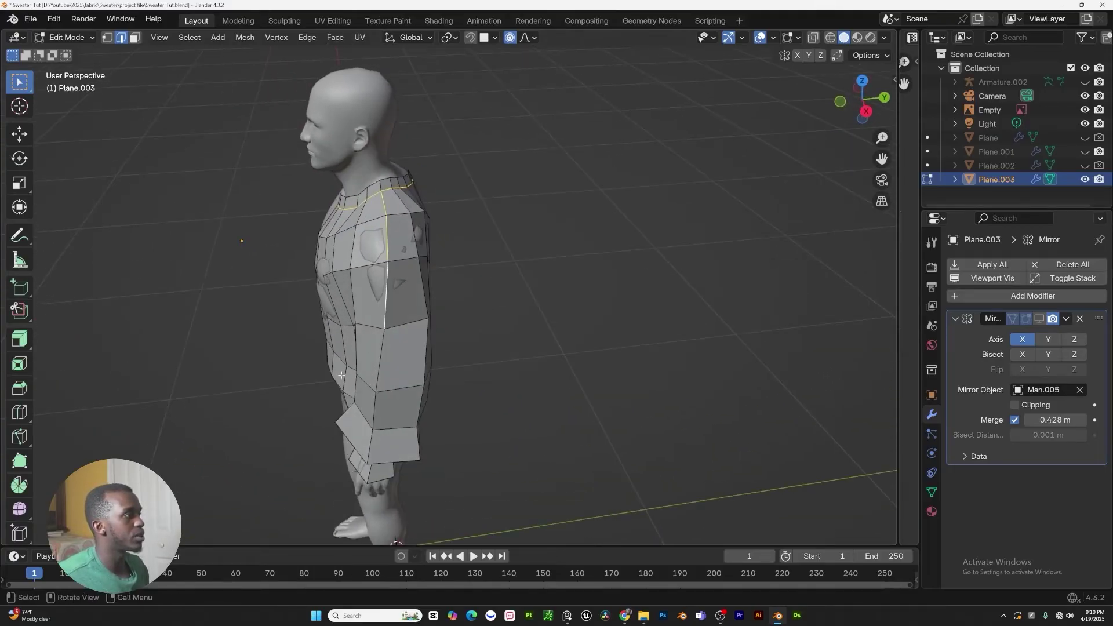
{"action": "middle_click_drag", "start_coordinate": [342, 375], "coordinate": [168, 249]}
{"action": "scroll", "coordinate": [322, 323], "scroll_direction": "up", "scroll_amount": 4}
{"action": "scroll", "coordinate": [297, 309], "scroll_direction": "down", "scroll_amount": 5}
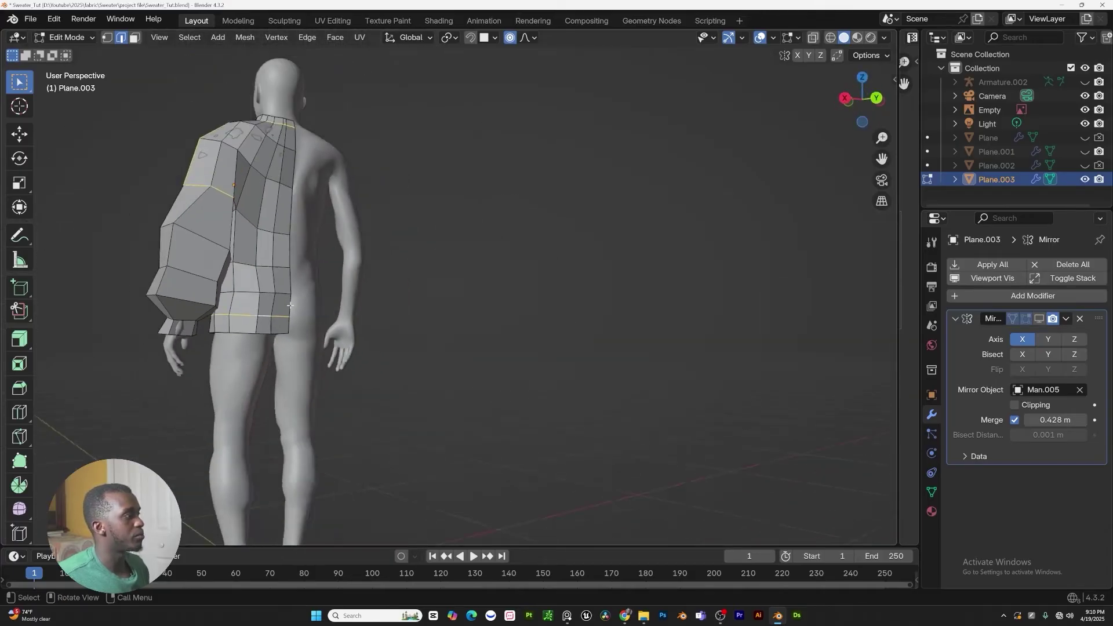
{"action": "middle_click_drag", "start_coordinate": [293, 308], "coordinate": [637, 394], "text": "shift"}
{"action": "scroll", "coordinate": [423, 452], "scroll_direction": "up", "scroll_amount": 5}
{"action": "left_click", "coordinate": [421, 452], "text": "alt+shift"}
{"action": "scroll", "coordinate": [421, 453], "scroll_direction": "down", "scroll_amount": 3}
{"action": "scroll", "coordinate": [392, 414], "scroll_direction": "down", "scroll_amount": 6}
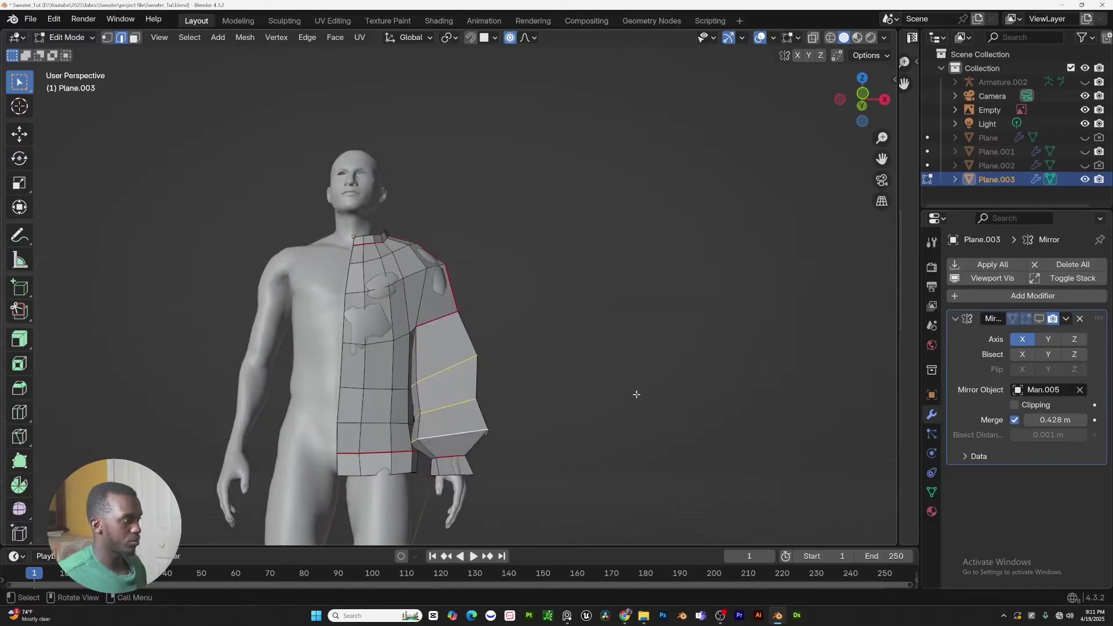
Scale the three sleeve edge loops between the upper arm and cuff inward to slim the sleeve
{"action": "key", "text": "s"}
{"action": "left_click", "coordinate": [583, 420]}
{"action": "scroll", "coordinate": [557, 419], "scroll_direction": "up", "scroll_amount": 2}
{"action": "middle_click_drag", "start_coordinate": [533, 421], "coordinate": [499, 386]}
Select the underside edges of the sleeve and the body's side edges below the armhole and mark them as seams
{"action": "left_click", "coordinate": [491, 443], "text": "alt"}
{"action": "scroll", "coordinate": [495, 443], "scroll_direction": "down", "scroll_amount": 2}
{"action": "scroll", "coordinate": [492, 456], "scroll_direction": "up", "scroll_amount": 4}
{"action": "scroll", "coordinate": [475, 281], "scroll_direction": "up", "scroll_amount": 3}
{"action": "left_click", "coordinate": [475, 281], "text": "shift"}
{"action": "scroll", "coordinate": [476, 281], "scroll_direction": "down", "scroll_amount": 3}
{"action": "scroll", "coordinate": [474, 279], "scroll_direction": "up", "scroll_amount": 3}
{"action": "scroll", "coordinate": [474, 275], "scroll_direction": "up", "scroll_amount": 2}
{"action": "scroll", "coordinate": [474, 276], "scroll_direction": "down", "scroll_amount": 2}
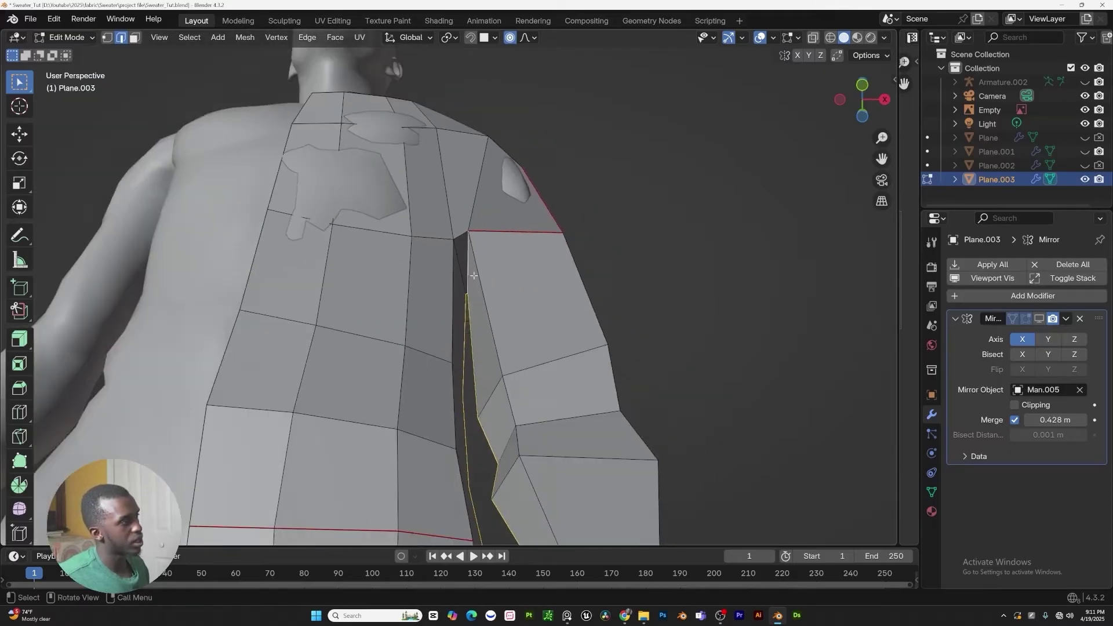
{"action": "scroll", "coordinate": [473, 276], "scroll_direction": "down", "scroll_amount": 3}
{"action": "middle_click_drag", "start_coordinate": [474, 275], "coordinate": [475, 315]}
{"action": "scroll", "coordinate": [475, 315], "scroll_direction": "up", "scroll_amount": 2}
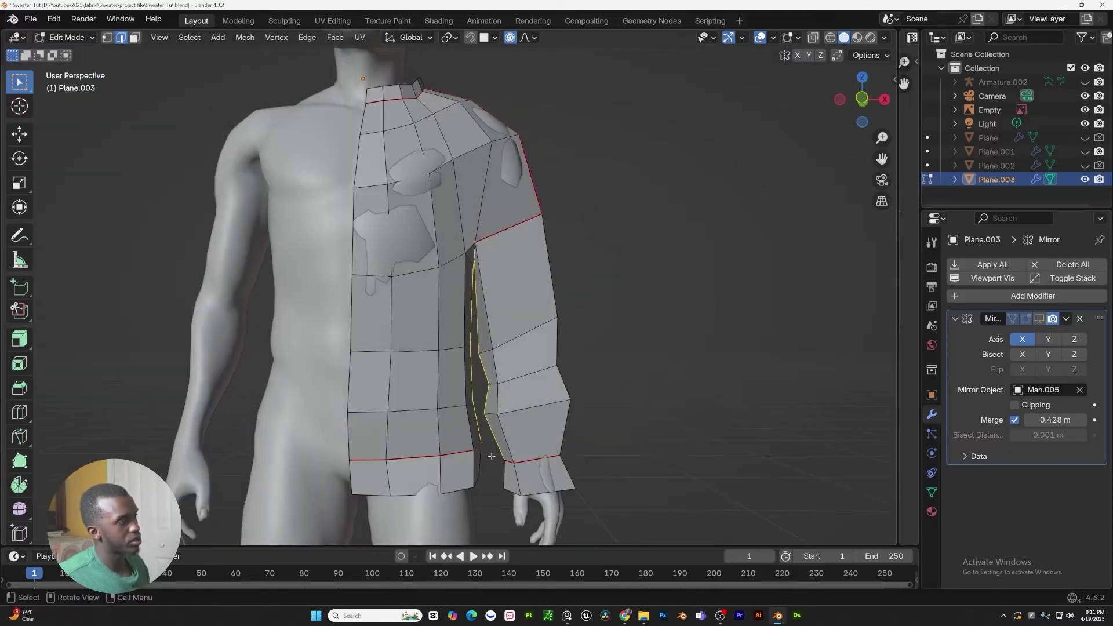
{"action": "scroll", "coordinate": [492, 457], "scroll_direction": "down", "scroll_amount": 3}
{"action": "middle_click_drag", "start_coordinate": [491, 456], "coordinate": [485, 257]}
{"action": "left_click", "coordinate": [483, 262], "text": "shift"}
{"action": "scroll", "coordinate": [475, 281], "scroll_direction": "down", "scroll_amount": 4}
{"action": "middle_click_drag", "start_coordinate": [409, 362], "coordinate": [394, 409]}
{"action": "key", "text": "u"}
{"action": "left_click", "coordinate": [457, 376]}
{"action": "scroll", "coordinate": [481, 444], "scroll_direction": "up", "scroll_amount": 3}
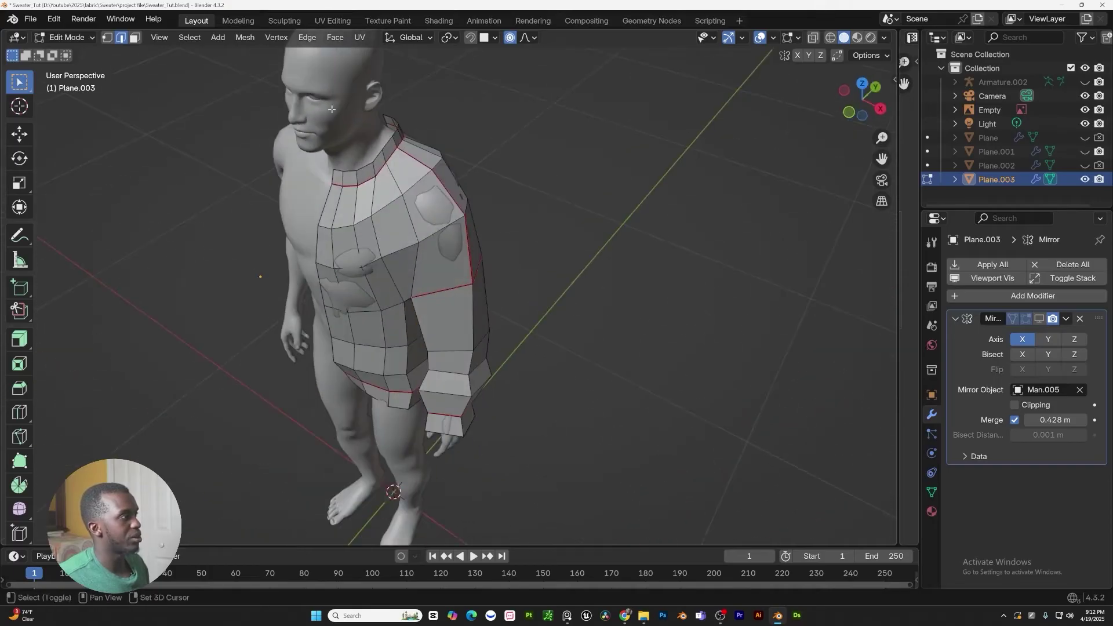
Try to delete the two front sleeve faces below the armhole
{"action": "middle_click_drag", "start_coordinate": [388, 313], "coordinate": [385, 415], "text": "shift"}
{"action": "middle_click_drag", "start_coordinate": [400, 299], "coordinate": [342, 278]}
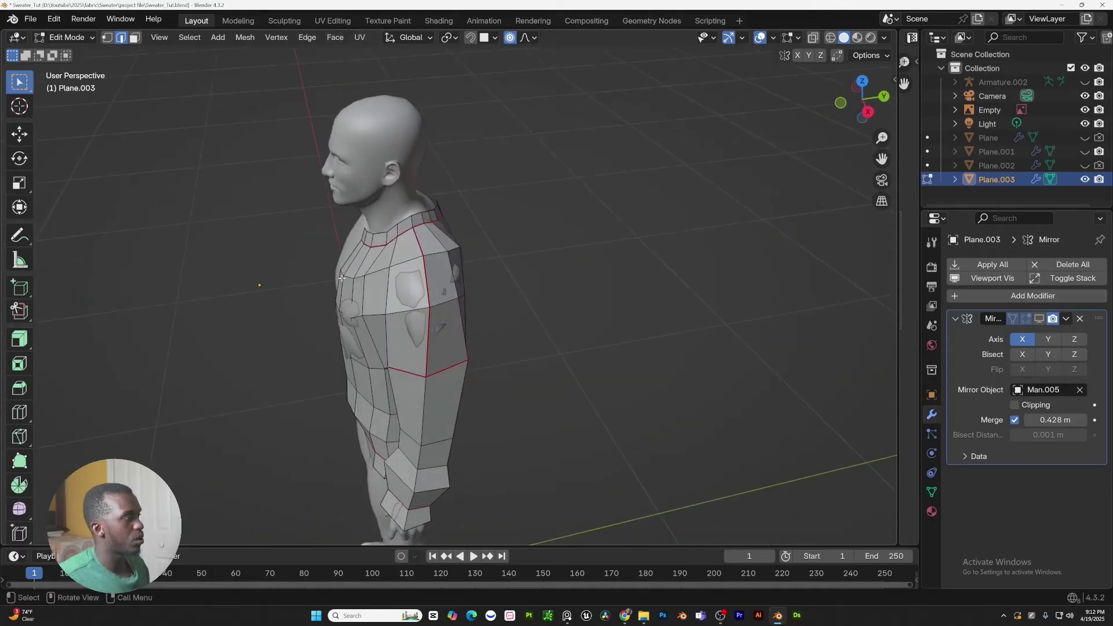
{"action": "middle_click_drag", "start_coordinate": [436, 374], "coordinate": [470, 352]}
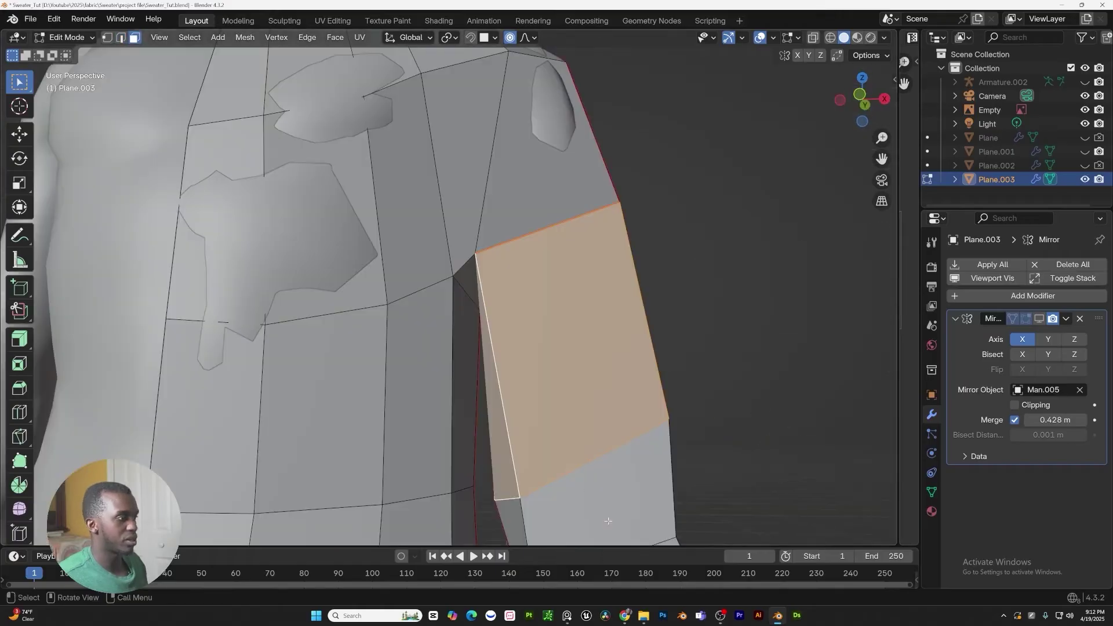
{"action": "left_click", "coordinate": [608, 521], "text": "shift"}
{"action": "left_click", "coordinate": [577, 398], "text": "shift"}
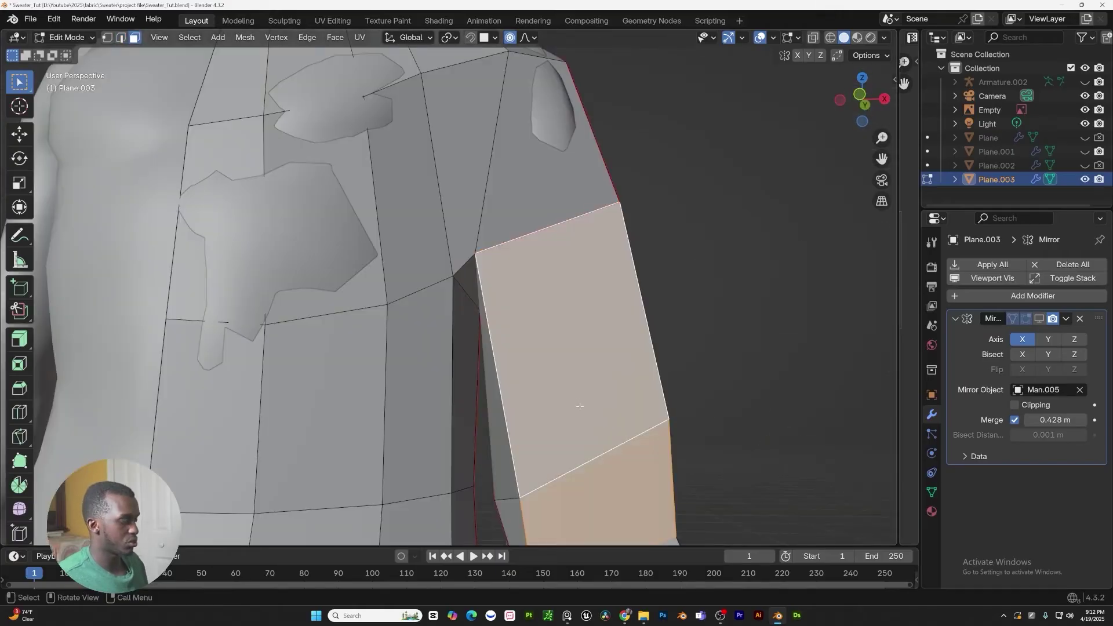
{"action": "key", "text": "x"}
{"action": "left_click", "coordinate": [580, 407]}
{"action": "middle_click_drag", "start_coordinate": [579, 407], "coordinate": [528, 430]}
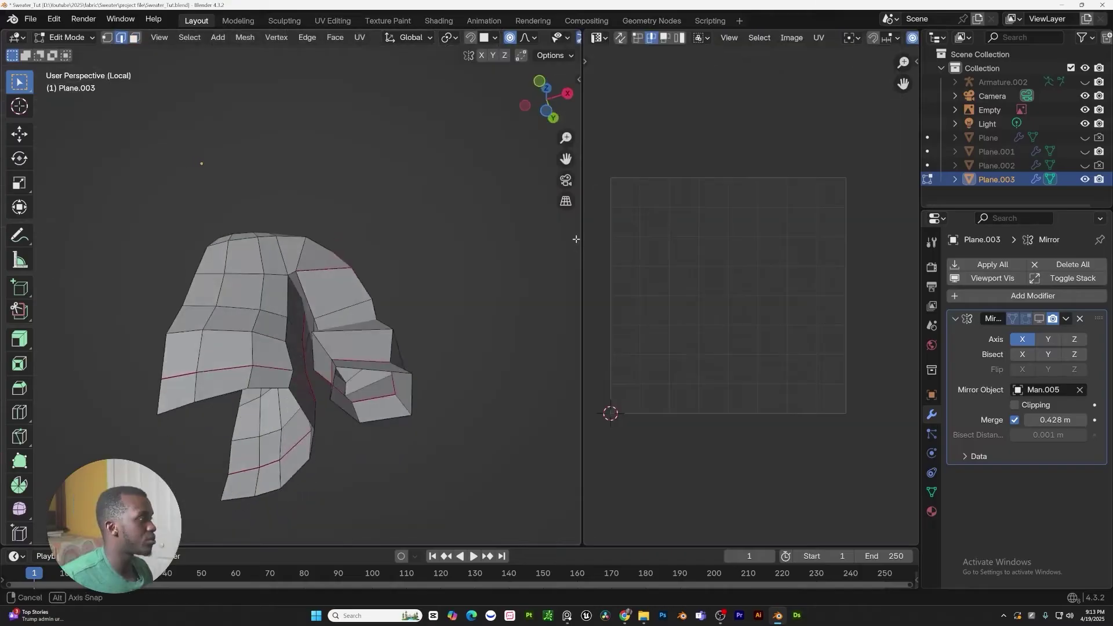
Select the whole half-garment mesh and unwrap it with the Minimum Stretch method
{"action": "middle_click_drag", "start_coordinate": [348, 255], "coordinate": [335, 305]}
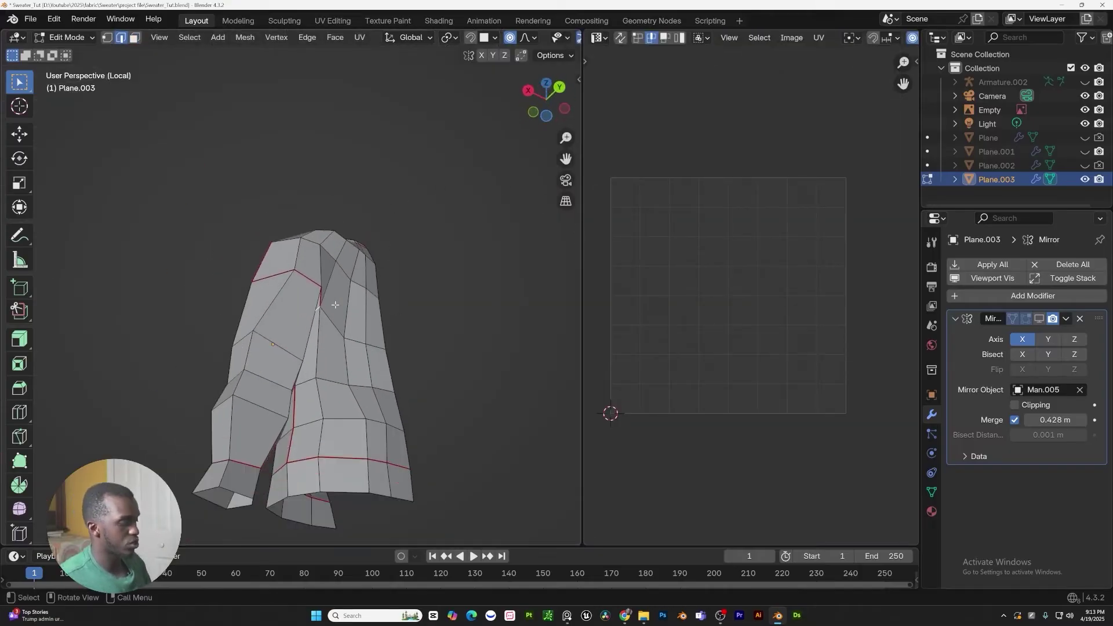
{"action": "key", "text": "u"}
{"action": "left_click", "coordinate": [329, 363]}
{"action": "key", "text": "a"}
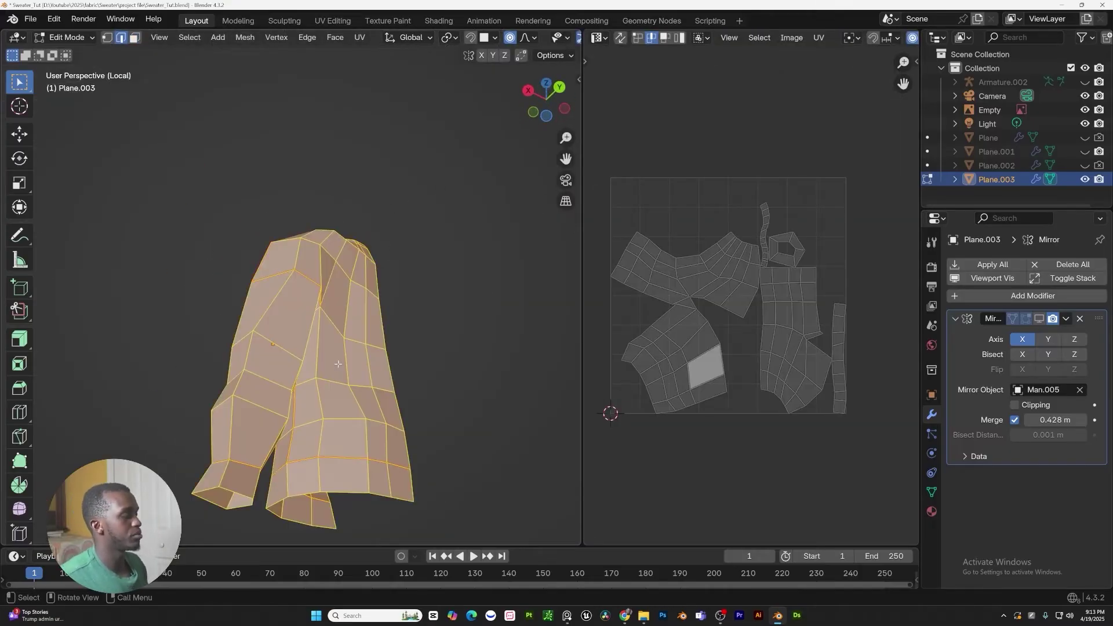
{"action": "key", "text": "u"}
{"action": "mouse_move", "coordinate": [326, 314]}
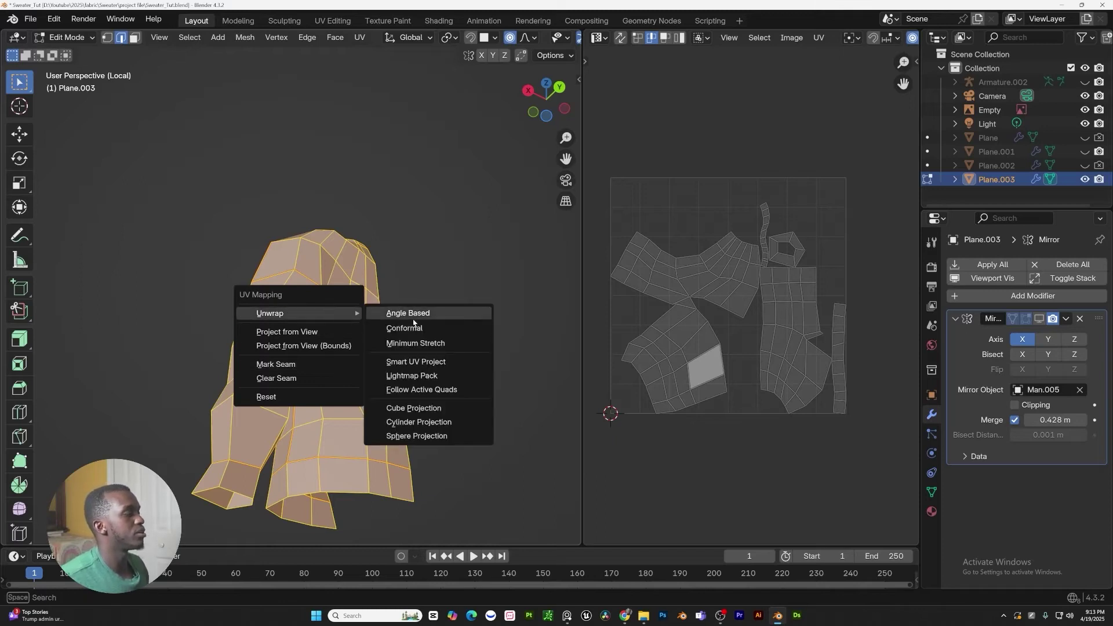
{"action": "left_click", "coordinate": [420, 344]}
{"action": "middle_click_drag", "start_coordinate": [403, 371], "coordinate": [280, 449]}
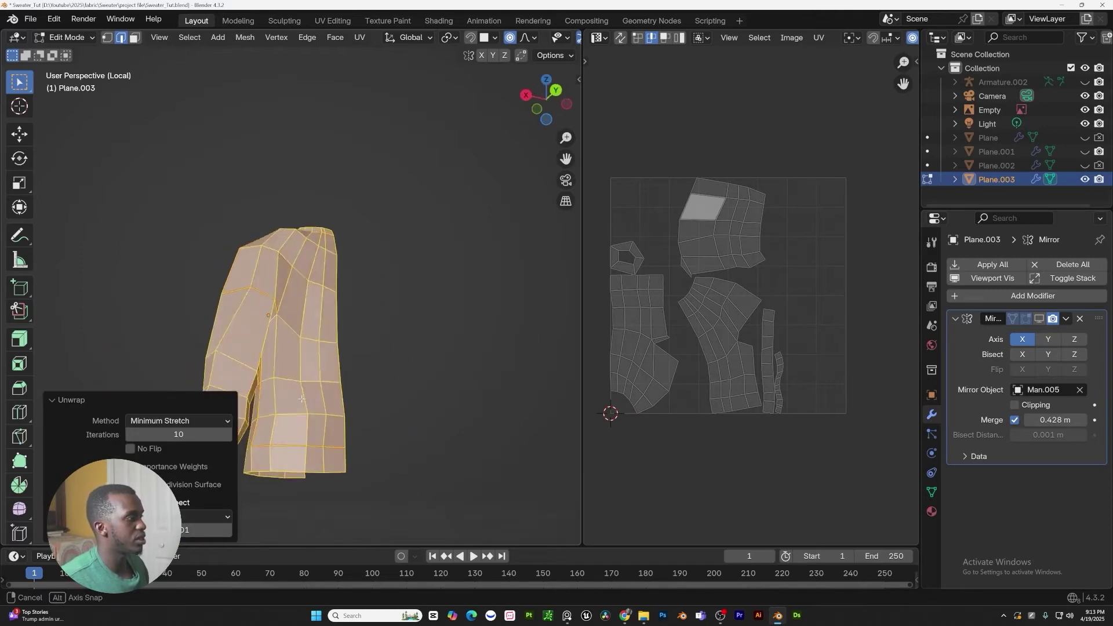
Examine the marked seams and the end edges of the collar, hem and cuff bands on the half-garment
{"action": "key", "text": "alt+a"}
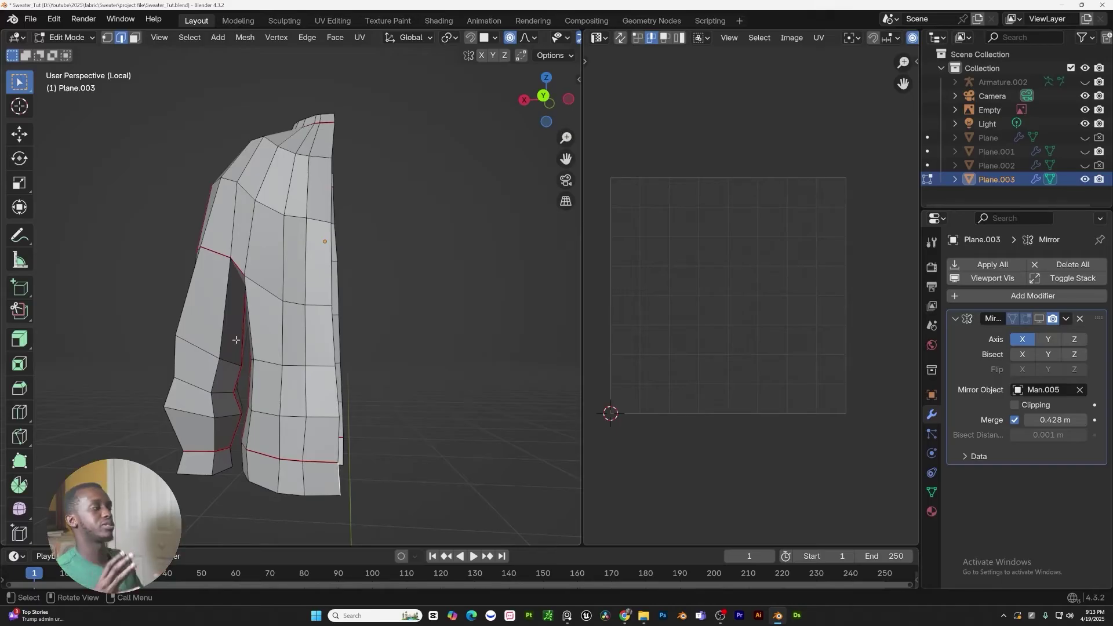
{"action": "middle_click_drag", "start_coordinate": [260, 542], "coordinate": [261, 470], "text": "shift"}
{"action": "middle_click_drag", "start_coordinate": [107, 408], "coordinate": [164, 419]}
{"action": "scroll", "coordinate": [160, 421], "scroll_direction": "down", "scroll_amount": 2}
{"action": "middle_click_drag", "start_coordinate": [278, 405], "coordinate": [154, 236]}
{"action": "scroll", "coordinate": [154, 236], "scroll_direction": "up", "scroll_amount": 5}
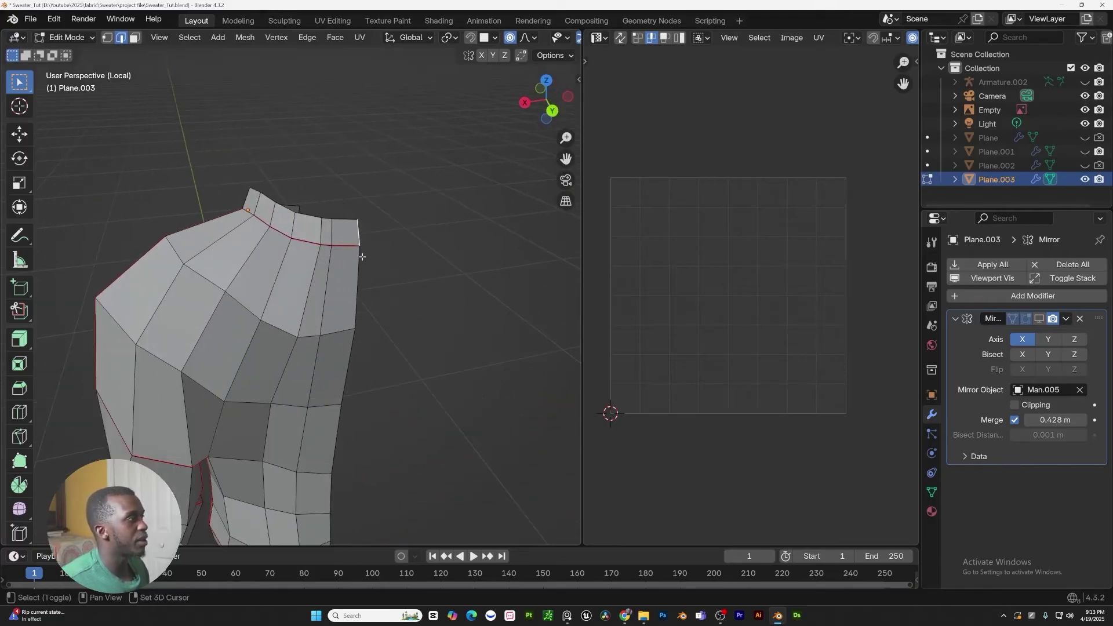
{"action": "scroll", "coordinate": [363, 273], "scroll_direction": "down", "scroll_amount": 5}
{"action": "middle_click_drag", "start_coordinate": [359, 405], "coordinate": [325, 325], "text": "shift"}
{"action": "scroll", "coordinate": [316, 363], "scroll_direction": "up", "scroll_amount": 7}
{"action": "middle_click_drag", "start_coordinate": [330, 394], "coordinate": [343, 338]}
{"action": "mouse_move", "coordinate": [237, 406]}
{"action": "middle_mouse_down", "text": "shift"}
{"action": "mouse_move", "coordinate": [311, 309]}
{"action": "mouse_move", "coordinate": [246, 388]}
{"action": "mouse_move", "coordinate": [356, 402]}
{"action": "mouse_move", "coordinate": [218, 401]}
{"action": "middle_mouse_up", "text": "shift"}
{"action": "key", "text": "u"}
{"action": "key", "text": "Escape"}
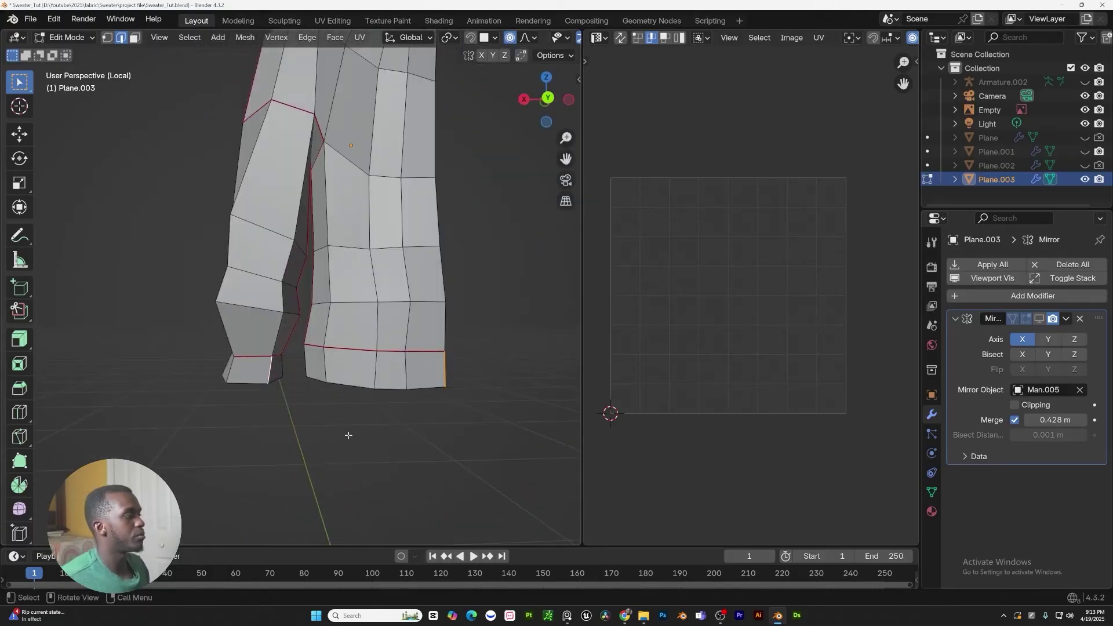
{"action": "middle_click_drag", "start_coordinate": [348, 435], "coordinate": [362, 325]}
{"action": "middle_click_drag", "start_coordinate": [362, 324], "coordinate": [404, 432], "text": "ctrl"}
{"action": "middle_click_drag", "start_coordinate": [405, 432], "coordinate": [398, 358], "text": "shift"}
Turn the Mirror modifier's viewport display back on and apply the modifier in Object Mode
{"action": "key", "text": "a"}
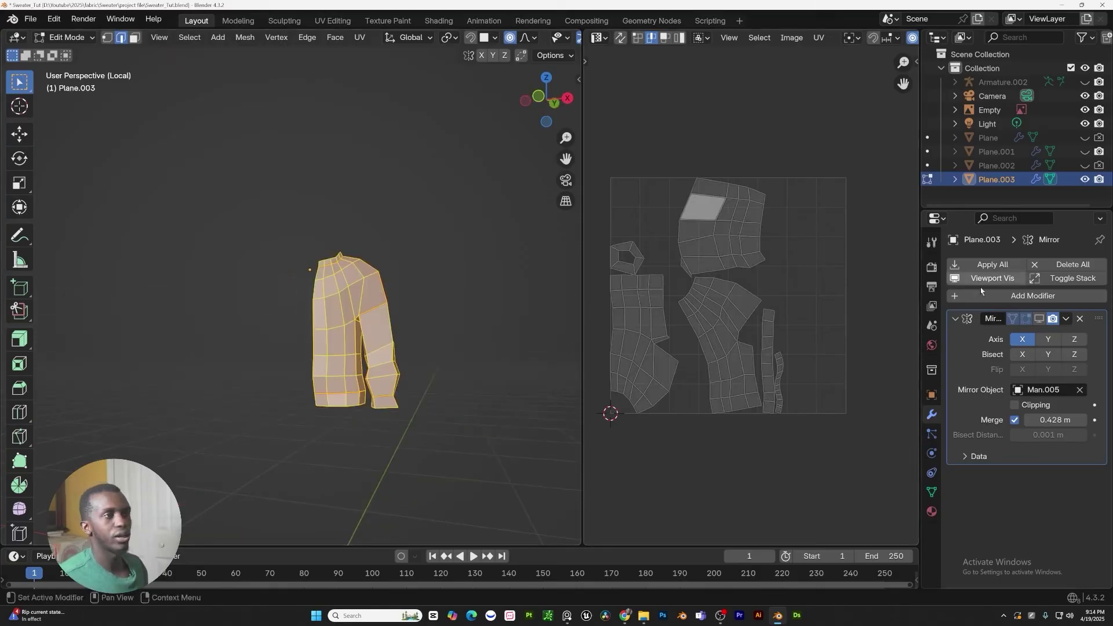
{"action": "left_click", "coordinate": [1039, 319]}
{"action": "key", "text": "ctrl+Tab"}
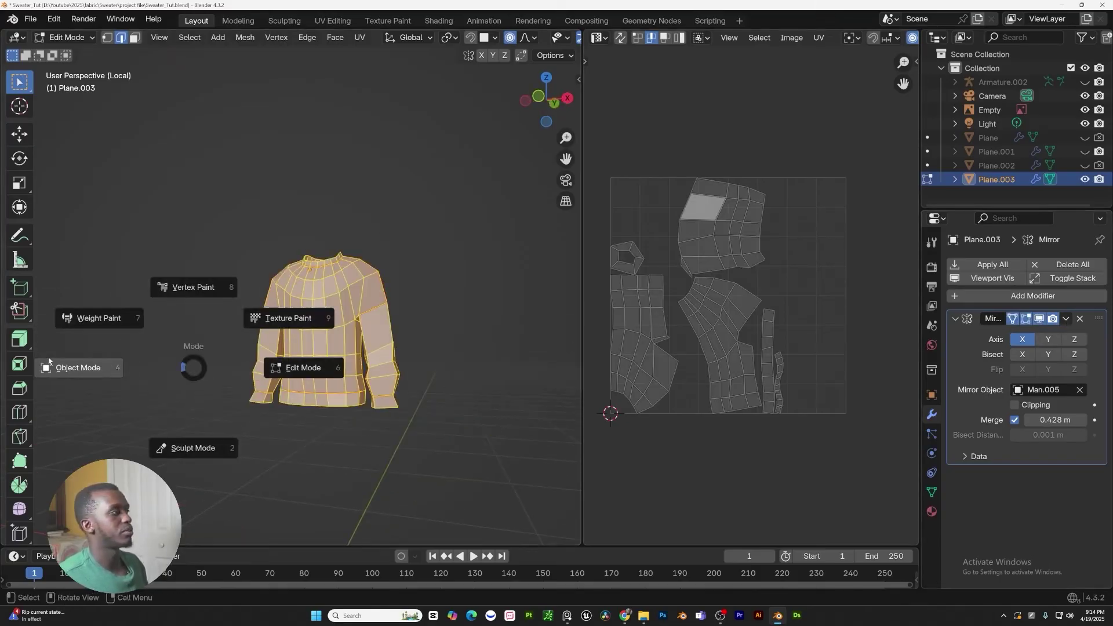
{"action": "left_click", "coordinate": [77, 367]}
{"action": "left_click", "coordinate": [1065, 318]}
{"action": "left_click", "coordinate": [1006, 331]}
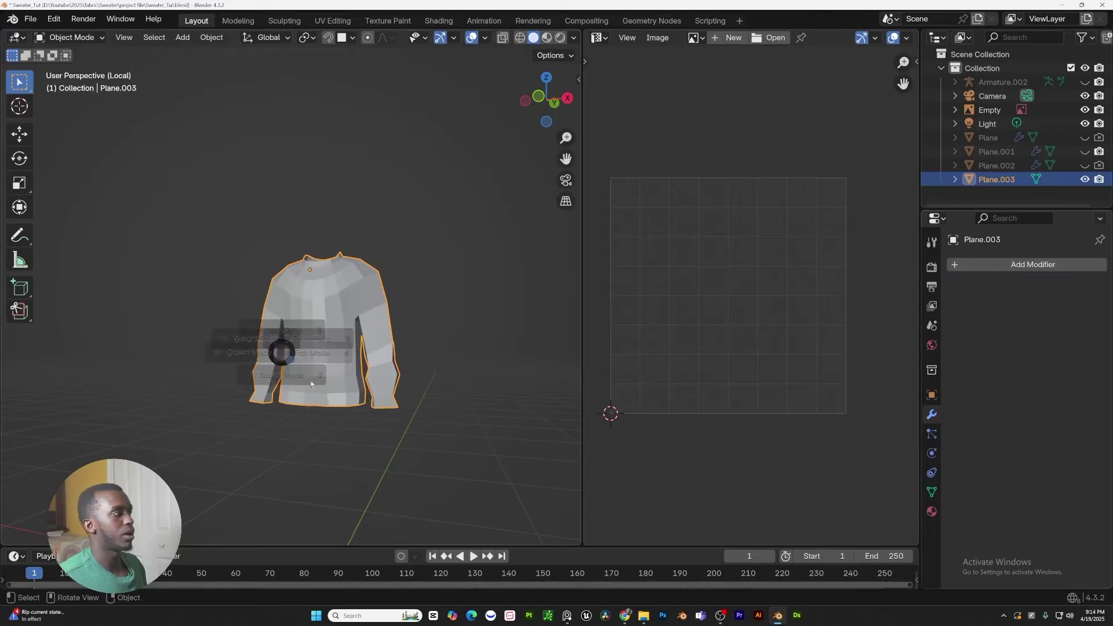
Unwrap the complete two-sided sweater mesh in Edit Mode with the Minimum Stretch method
{"action": "key", "text": "Tab"}
{"action": "scroll", "coordinate": [270, 348], "scroll_direction": "up", "scroll_amount": 3}
{"action": "key", "text": "u"}
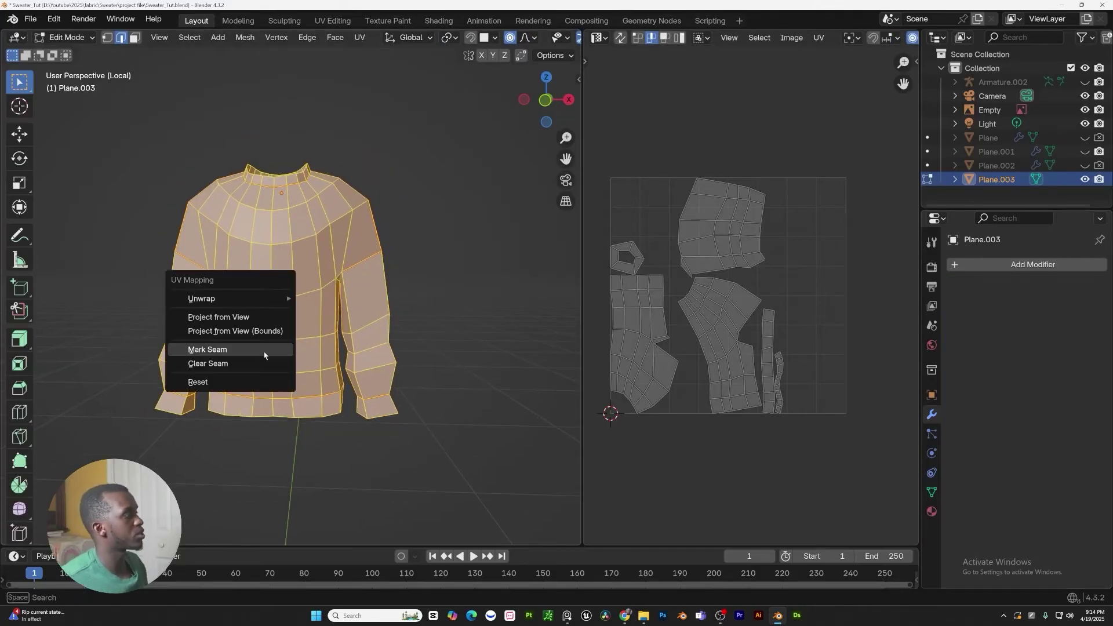
{"action": "mouse_move", "coordinate": [275, 299]}
{"action": "left_click", "coordinate": [365, 328]}
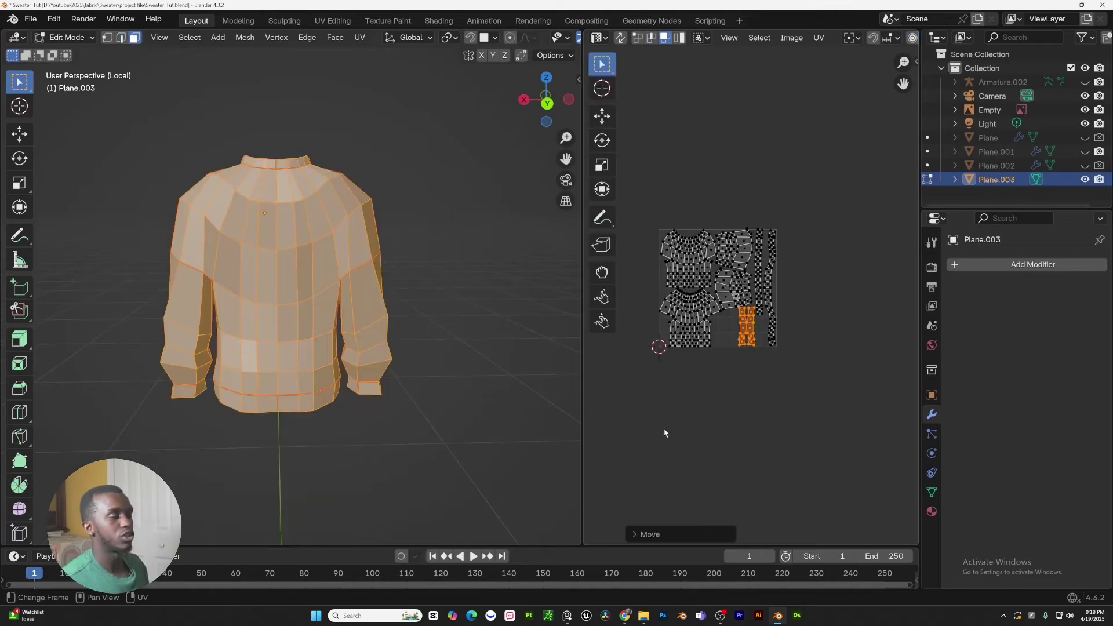
{"action": "middle_click_drag", "start_coordinate": [664, 434], "coordinate": [724, 377]}
{"action": "scroll", "coordinate": [774, 355], "scroll_direction": "down", "scroll_amount": 4}
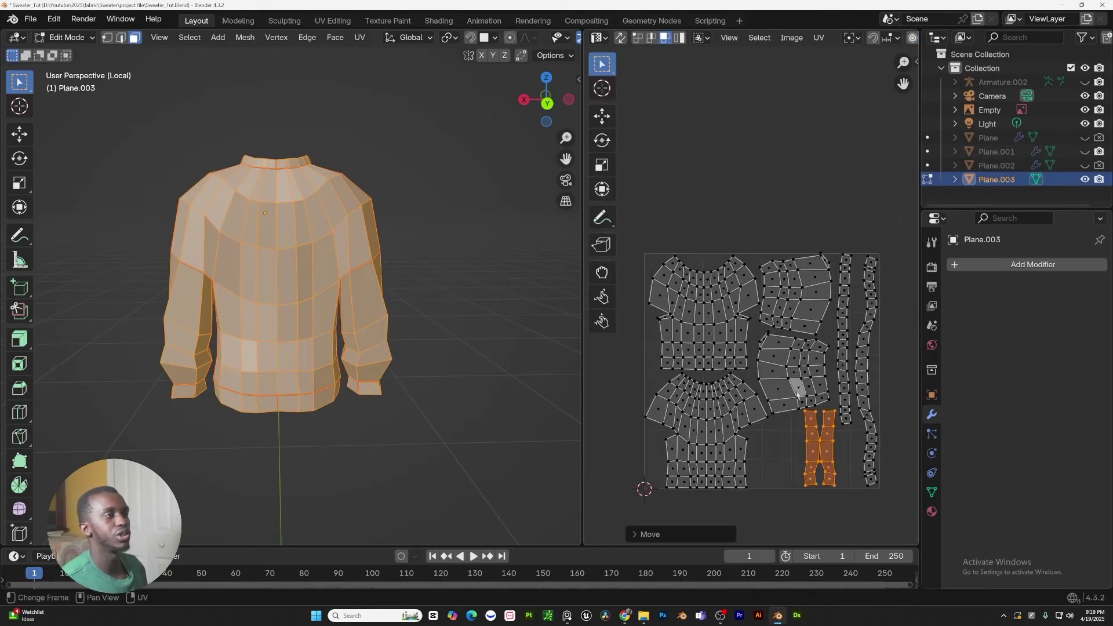
{"action": "scroll", "coordinate": [780, 394], "scroll_direction": "up", "scroll_amount": 2}
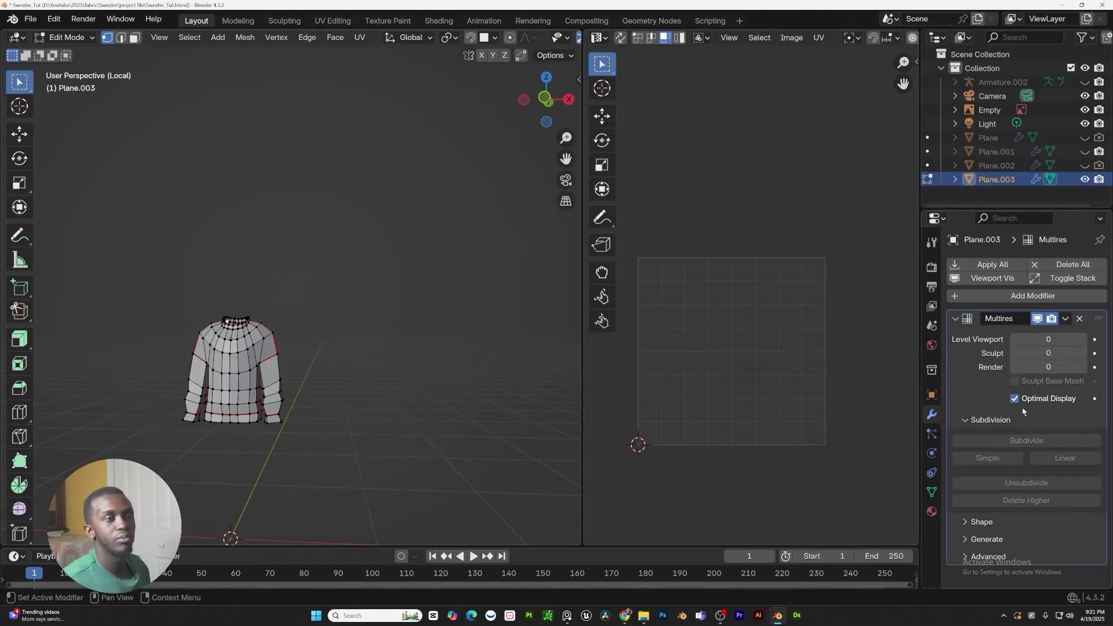
Switch to Object Mode and subdivide the sweater with the Multires modifier up to level 3
{"action": "key", "text": "ctrl+Tab"}
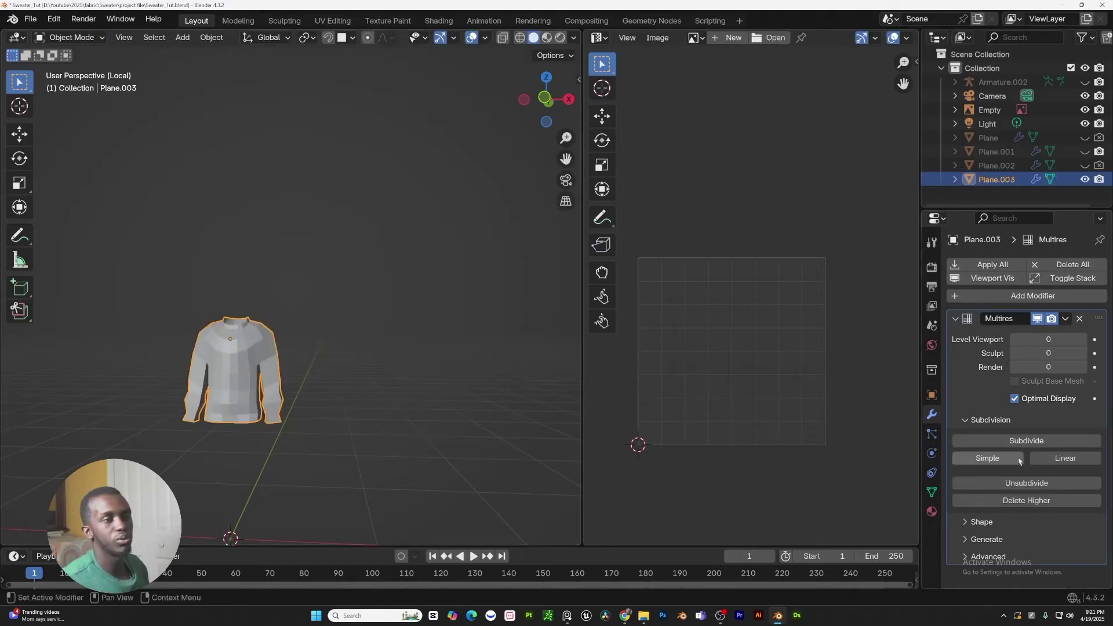
{"action": "left_click", "coordinate": [1027, 446]}
{"action": "left_click", "coordinate": [1028, 450]}
{"action": "key", "text": "KP_Decimal"}
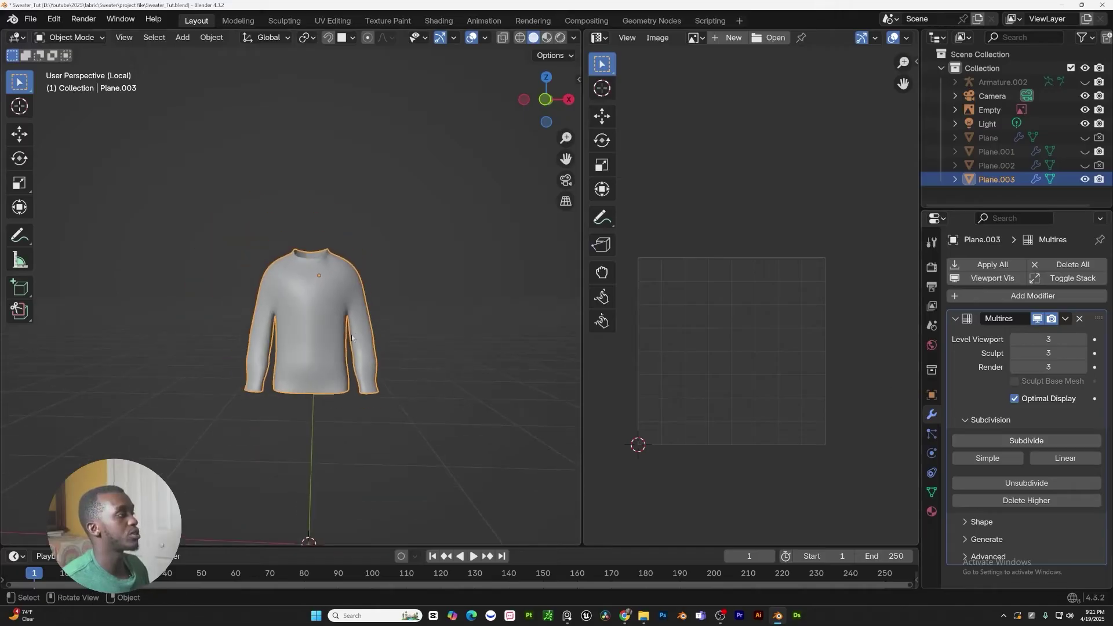
In Edit Mode, scale the lower sleeve edge loops outward, about 1.4 times above the cuff and 1.3 times at the elbow
{"action": "key", "text": "ctrl+Tab"}
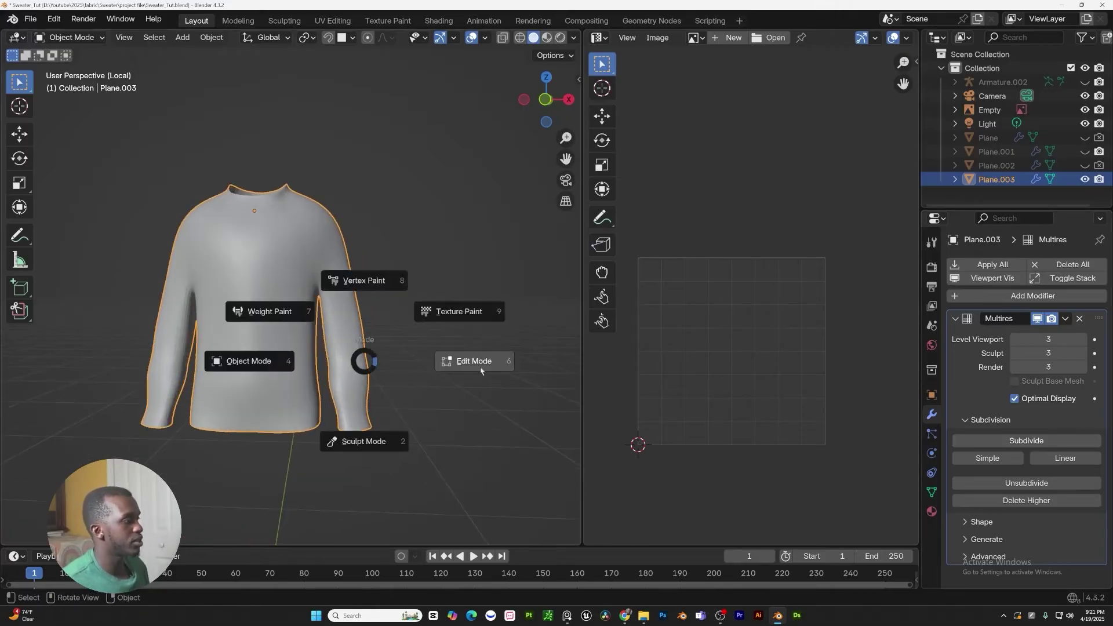
{"action": "left_click", "coordinate": [479, 364]}
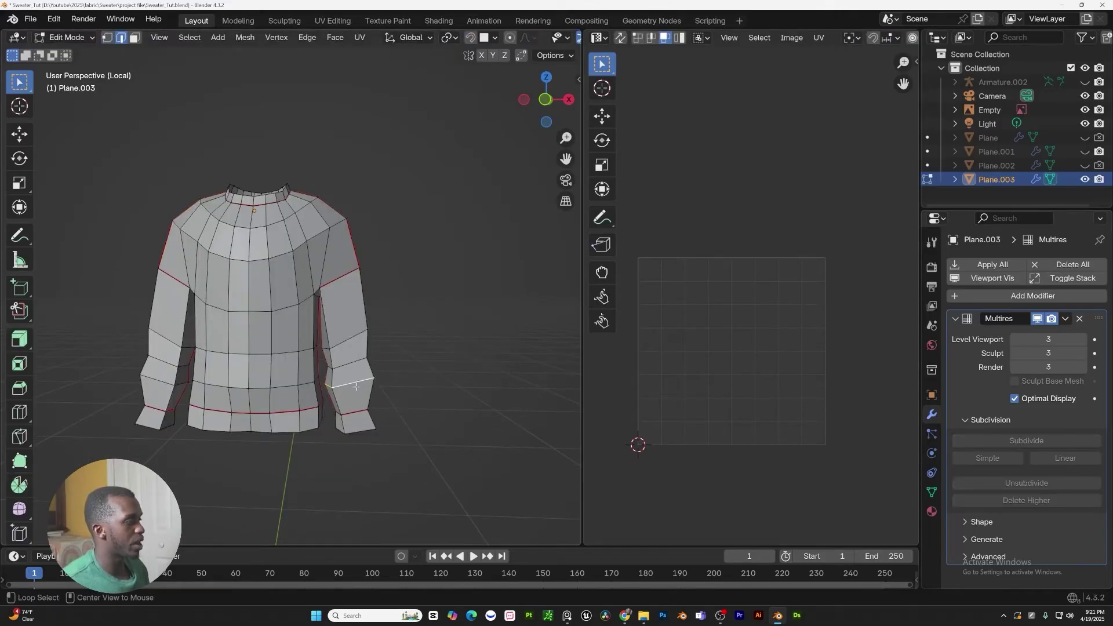
{"action": "key", "text": "s"}
{"action": "left_click", "coordinate": [447, 407]}
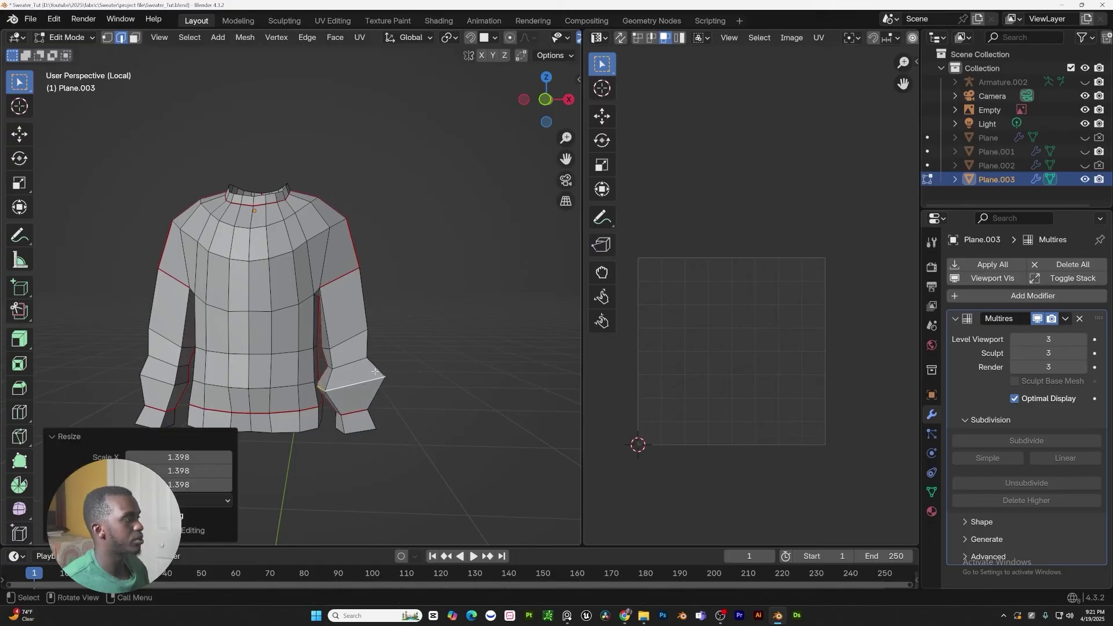
{"action": "left_click", "coordinate": [375, 348], "text": "alt"}
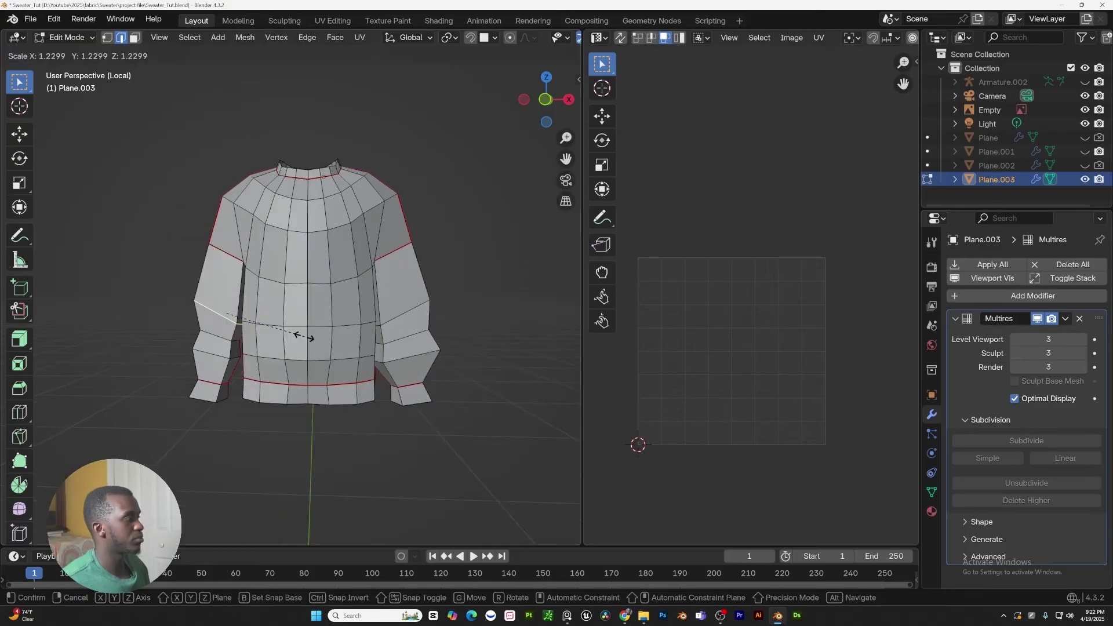
{"action": "left_click", "coordinate": [308, 337]}
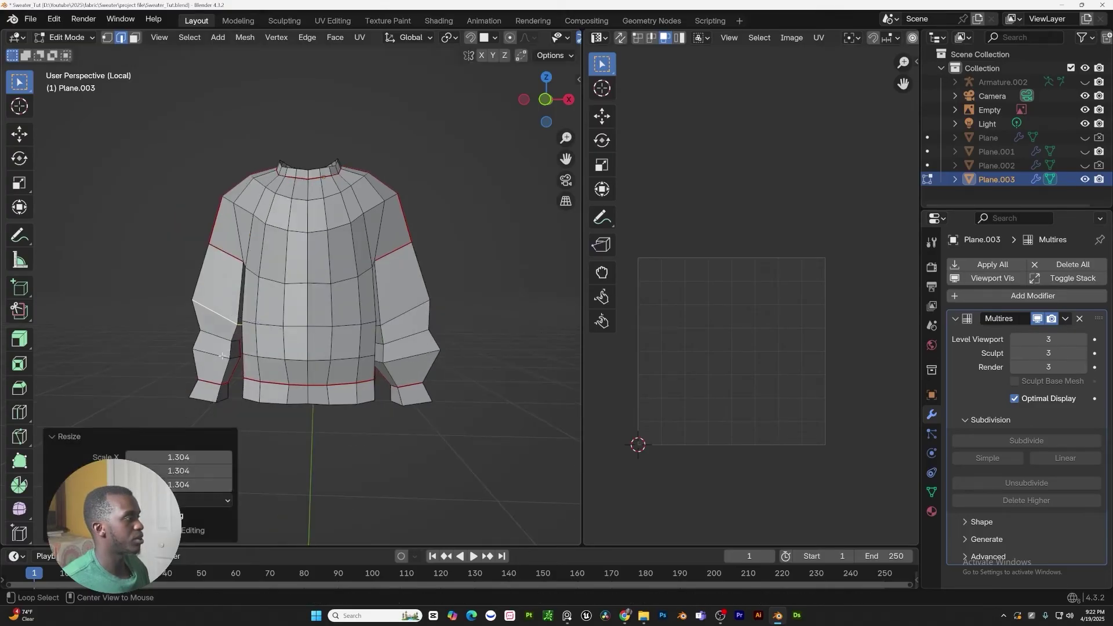
Switch the sweater to Sculpt Mode and initialize its face sets by UV seams
{"action": "key", "text": "Tab"}
{"action": "middle_click_drag", "start_coordinate": [290, 302], "coordinate": [335, 287]}
{"action": "key", "text": "ctrl+Tab"}
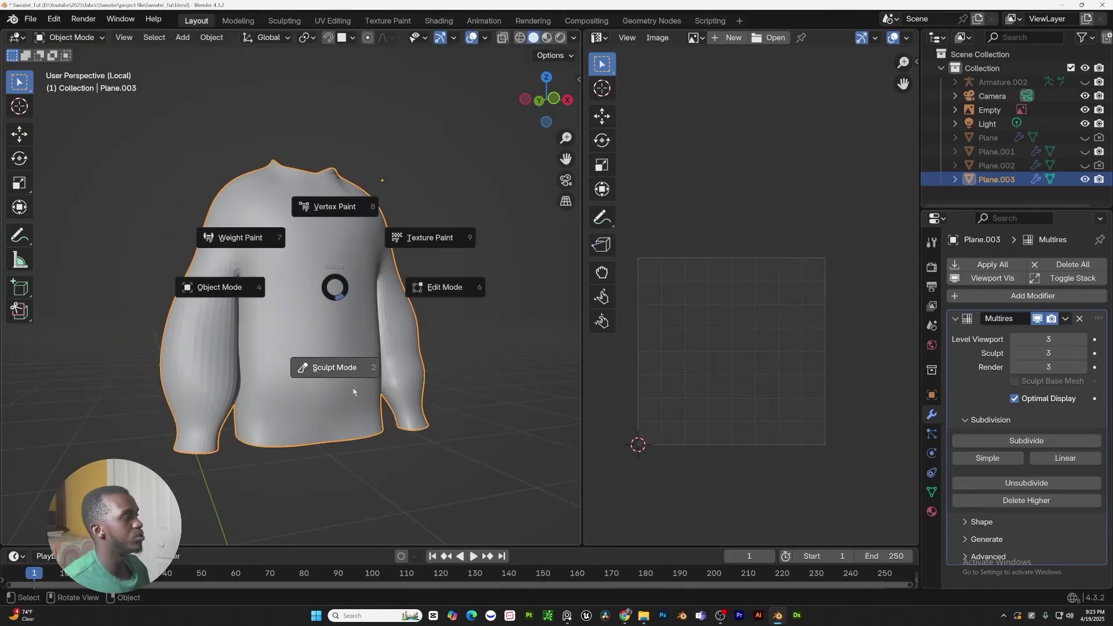
{"action": "left_click", "coordinate": [355, 369]}
{"action": "middle_click_drag", "start_coordinate": [348, 368], "coordinate": [413, 347]}
{"action": "left_click", "coordinate": [221, 37]}
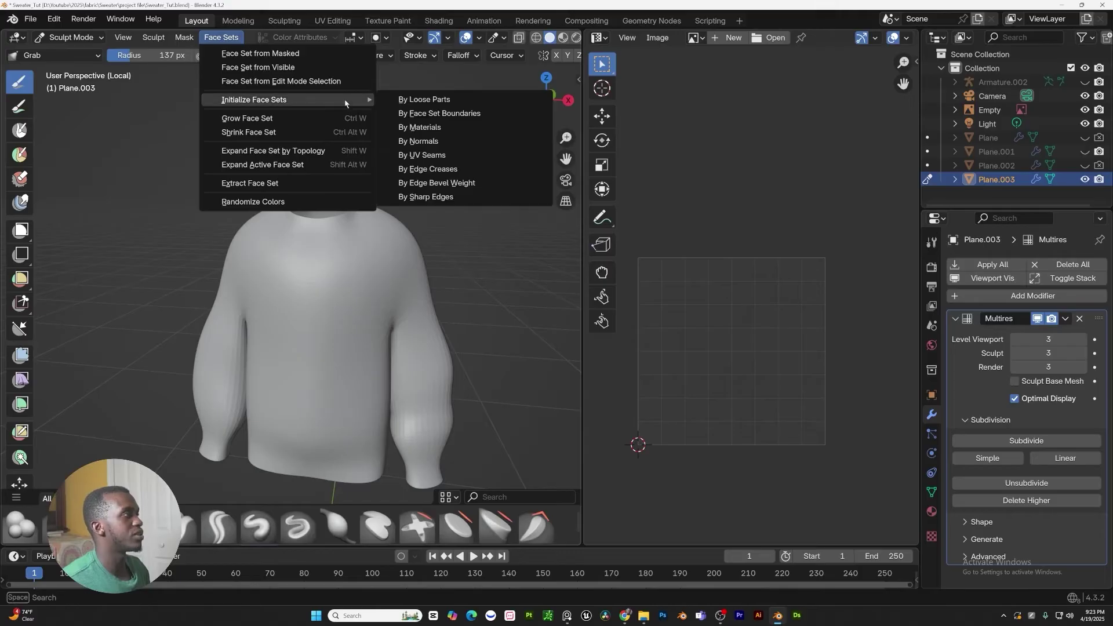
{"action": "left_click", "coordinate": [449, 155]}
{"action": "mouse_move", "coordinate": [449, 154]}
{"action": "middle_mouse_down"}
{"action": "mouse_move", "coordinate": [561, 309]}
{"action": "mouse_move", "coordinate": [72, 301]}
{"action": "mouse_move", "coordinate": [317, 347]}
{"action": "mouse_move", "coordinate": [286, 334]}
{"action": "middle_mouse_up"}
{"action": "scroll", "coordinate": [318, 346], "scroll_direction": "down", "scroll_amount": 1}
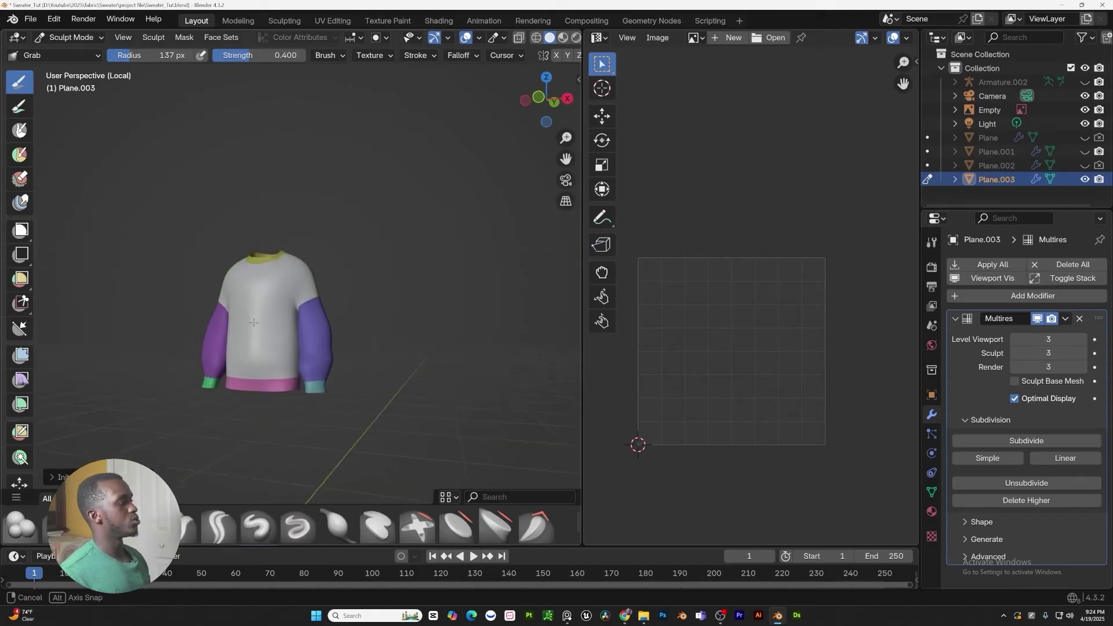
Set the Grab brush's radius to 294 px
{"action": "middle_click_drag", "start_coordinate": [254, 322], "coordinate": [278, 335]}
{"action": "scroll", "coordinate": [279, 335], "scroll_direction": "up", "scroll_amount": 2}
{"action": "mouse_move", "coordinate": [279, 335]}
{"action": "middle_mouse_down", "text": "shift"}
{"action": "mouse_move", "coordinate": [313, 316]}
{"action": "mouse_move", "coordinate": [295, 330]}
{"action": "middle_mouse_up", "text": "shift"}
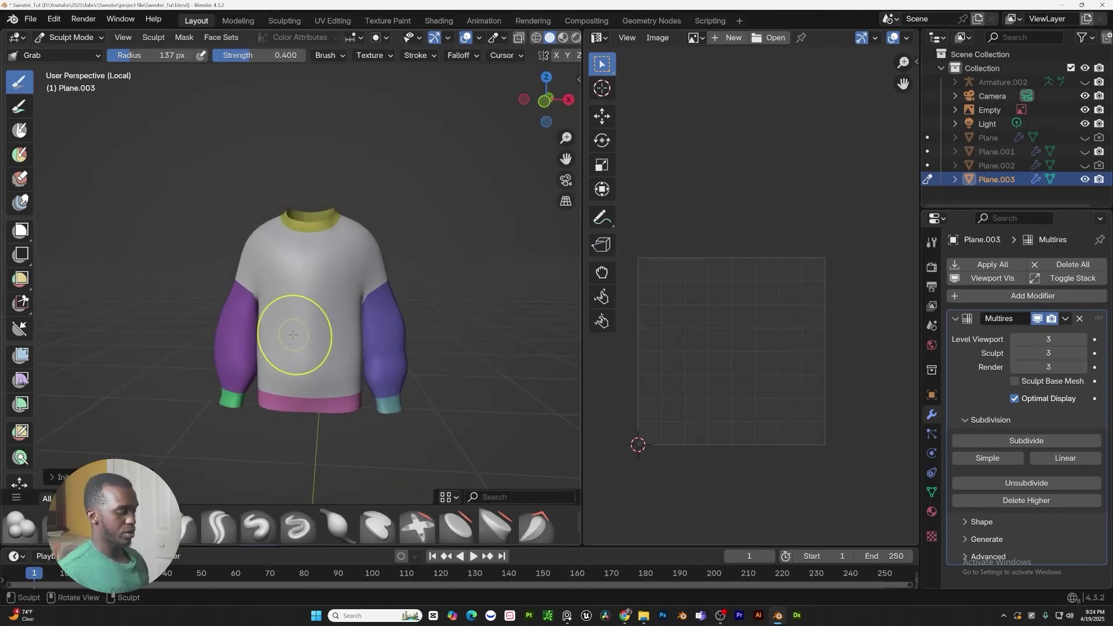
{"action": "key", "text": "bracketright"}
{"action": "key", "text": "bracketright"}
{"action": "key", "text": "bracketright"}
{"action": "key", "text": "bracketright"}
{"action": "key", "text": "bracketright"}
{"action": "key", "text": "bracketright"}
{"action": "key", "text": "bracketright"}
{"action": "key", "text": "bracketright"}
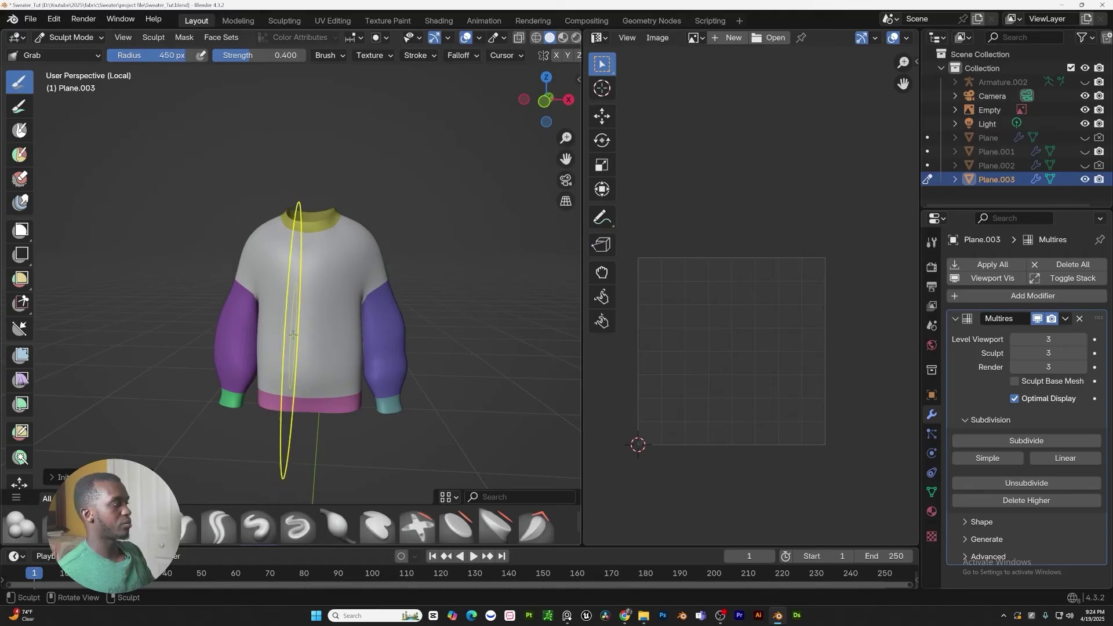
{"action": "key", "text": "bracketleft"}
{"action": "key", "text": "bracketleft"}
{"action": "key", "text": "bracketleft"}
{"action": "key", "text": "bracketleft"}
{"action": "key", "text": "f"}
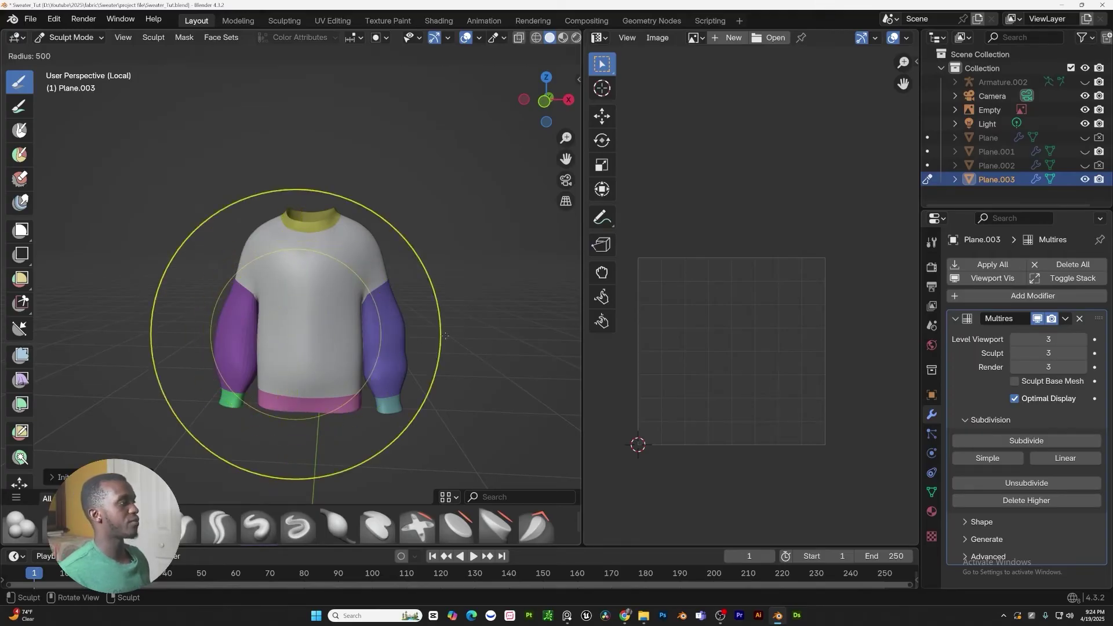
{"action": "left_click", "coordinate": [243, 335]}
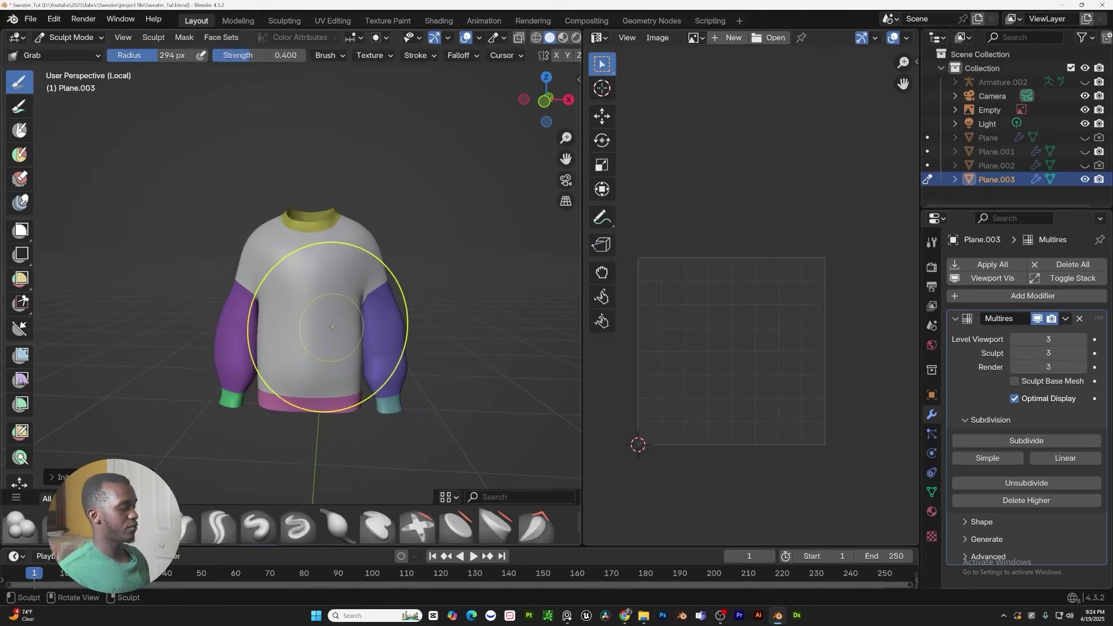
Set the Grab brush's strength to 1.000 and pull one shoulder of the sweater outward and slightly upward
{"action": "key", "text": "shift+f"}
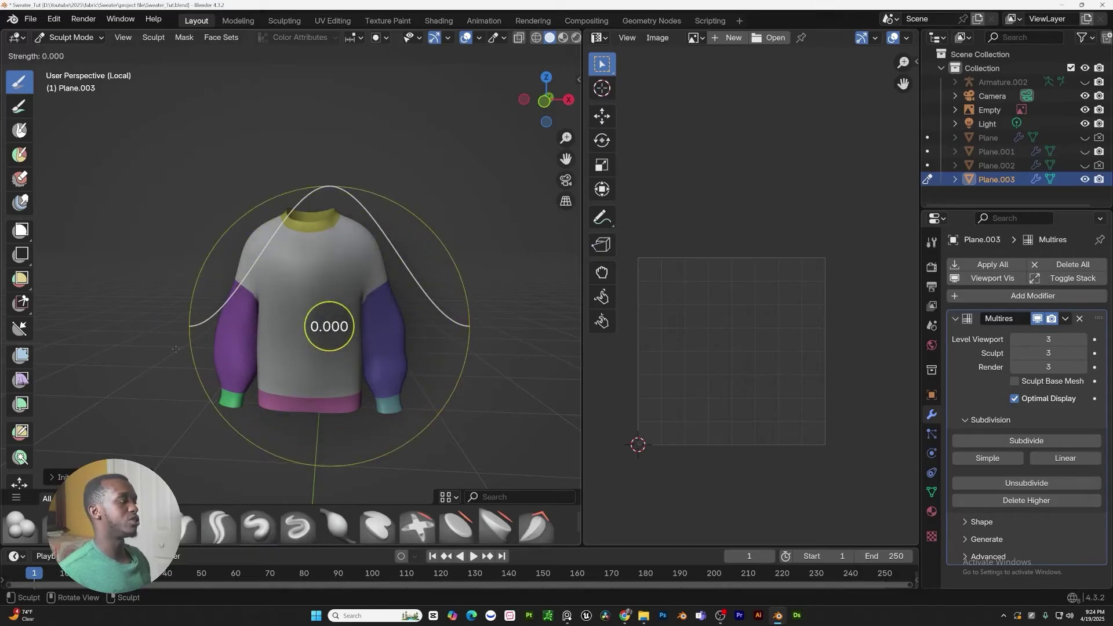
{"action": "left_click", "coordinate": [443, 345]}
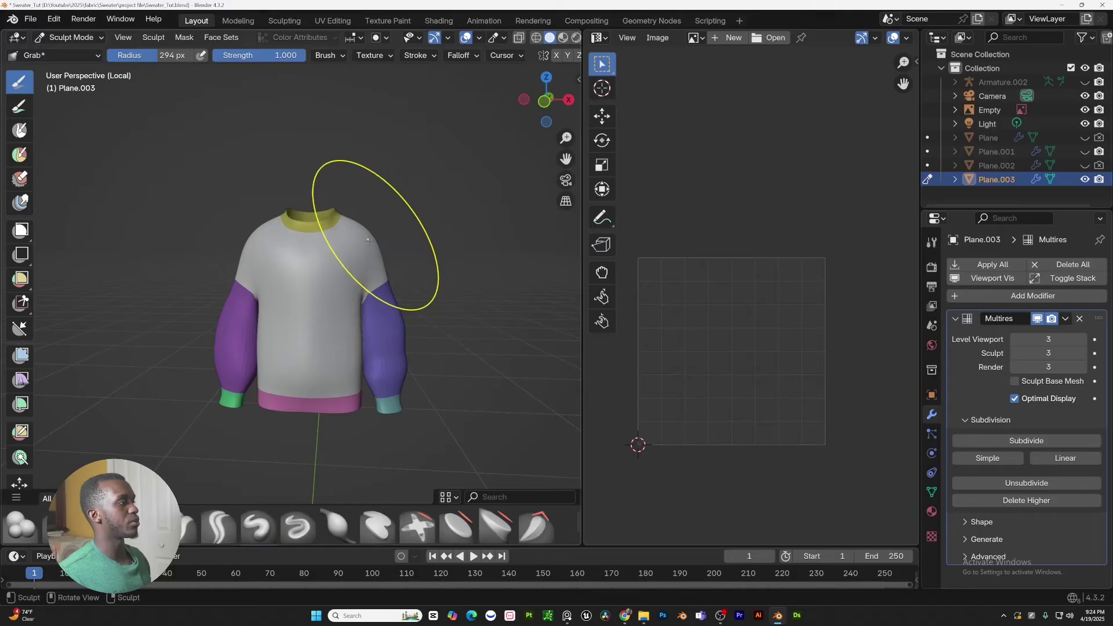
{"action": "left_click_drag", "start_coordinate": [383, 241], "coordinate": [463, 213]}
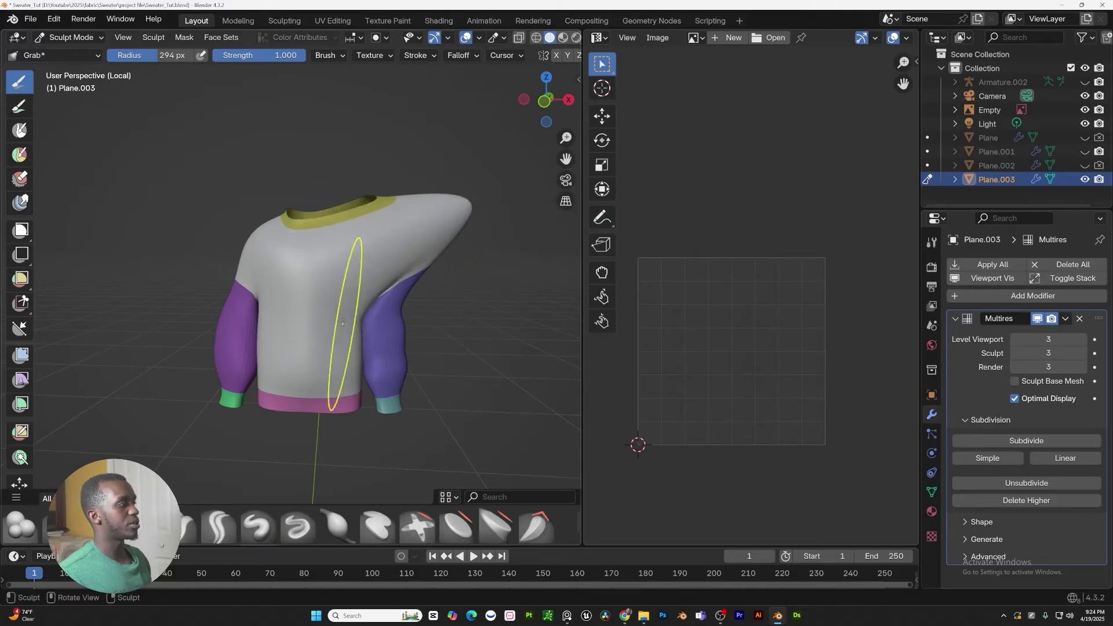
Try pulling the sweater's torso with the Grab brush and undo all Grab strokes, including the shoulder pull
{"action": "left_click_drag", "start_coordinate": [343, 323], "coordinate": [139, 284]}
{"action": "left_click_drag", "start_coordinate": [302, 253], "coordinate": [374, 343]}
{"action": "key", "text": "ctrl+z"}
{"action": "key", "text": "ctrl+z"}
{"action": "key", "text": "ctrl+z"}
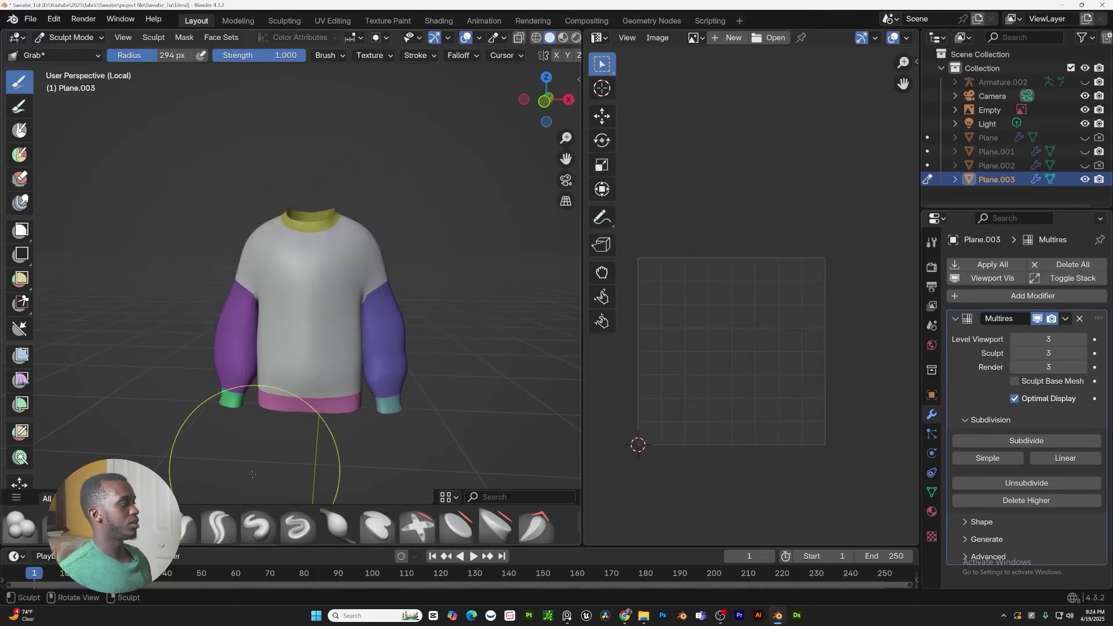
Sculpt raised test strokes across the sweater's front with the Draw brush
{"action": "scroll", "coordinate": [214, 497], "scroll_direction": "down", "scroll_amount": 1}
{"action": "scroll", "coordinate": [183, 527], "scroll_direction": "down", "scroll_amount": 2}
{"action": "scroll", "coordinate": [182, 528], "scroll_direction": "down", "scroll_amount": 2}
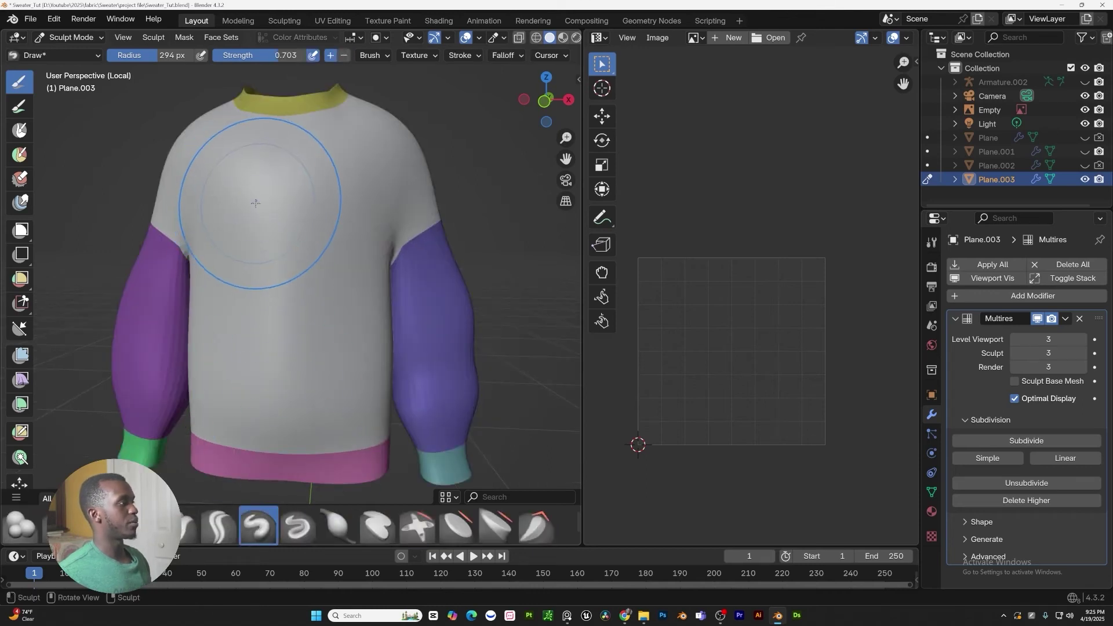
{"action": "mouse_move", "coordinate": [278, 212]}
{"action": "left_mouse_down"}
{"action": "mouse_move", "coordinate": [303, 204]}
{"action": "mouse_move", "coordinate": [281, 313]}
{"action": "mouse_move", "coordinate": [333, 290]}
{"action": "mouse_move", "coordinate": [249, 273]}
{"action": "left_mouse_up"}
Set the Smooth brush's strength to 0.863 and smooth the test strokes on the sweater's front
{"action": "left_click_drag", "start_coordinate": [258, 191], "coordinate": [361, 244], "text": "shift"}
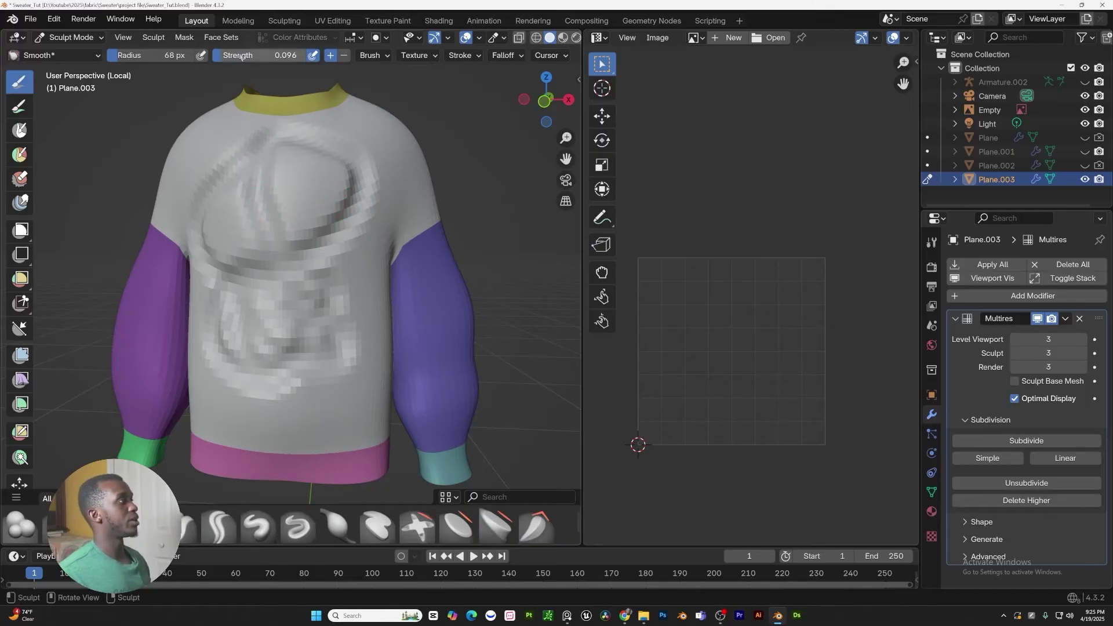
{"action": "left_click_drag", "start_coordinate": [242, 56], "coordinate": [284, 56]}
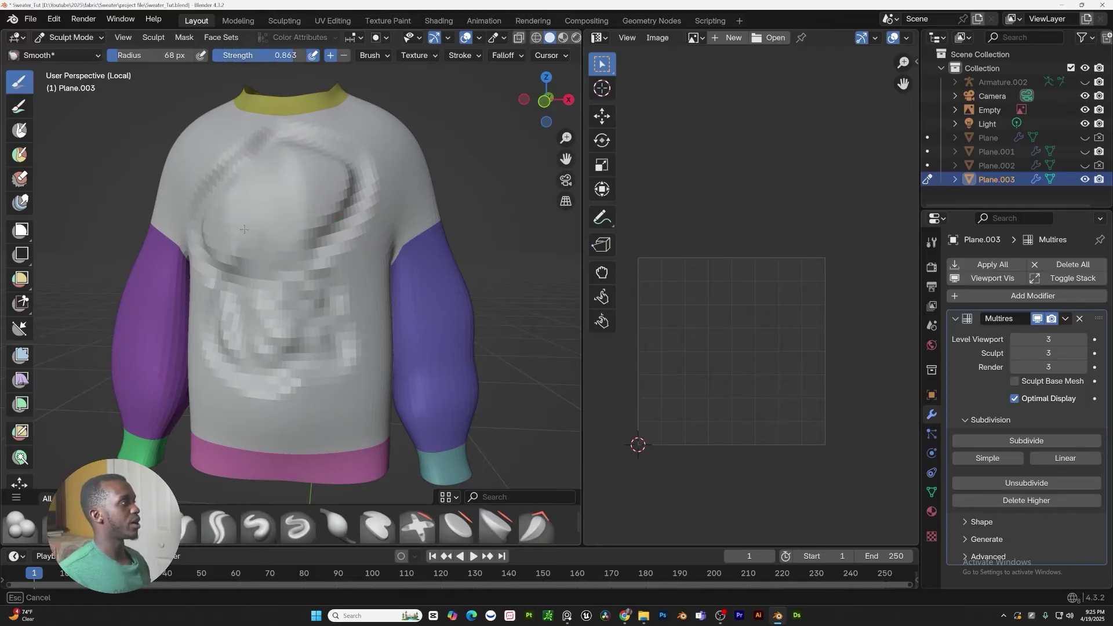
{"action": "left_click_drag", "start_coordinate": [286, 300], "coordinate": [315, 350], "text": "shift"}
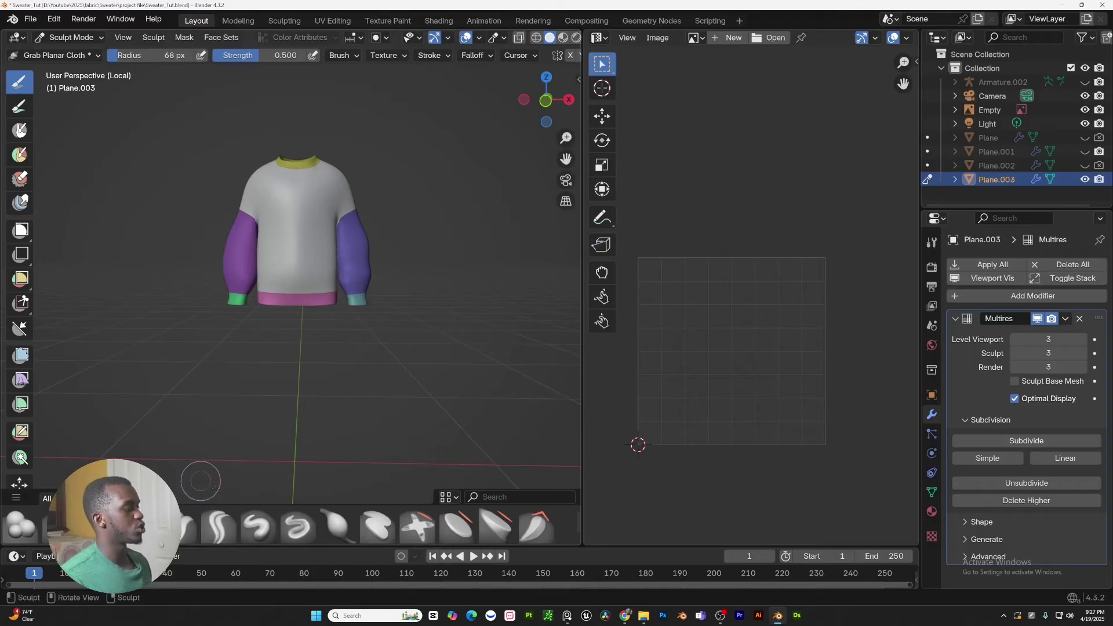
Choose the Grab Cloth brush and pull test folds across the sweater's front
{"action": "scroll", "coordinate": [304, 523], "scroll_direction": "down", "scroll_amount": 5}
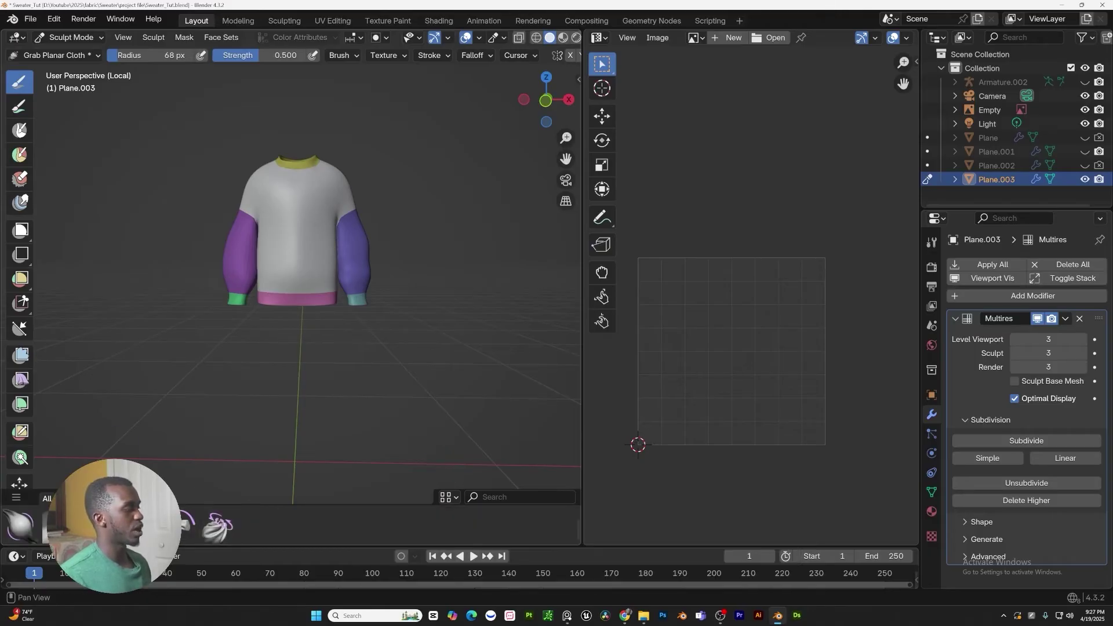
{"action": "scroll", "coordinate": [300, 528], "scroll_direction": "up", "scroll_amount": 5}
{"action": "scroll", "coordinate": [298, 295], "scroll_direction": "up", "scroll_amount": 4}
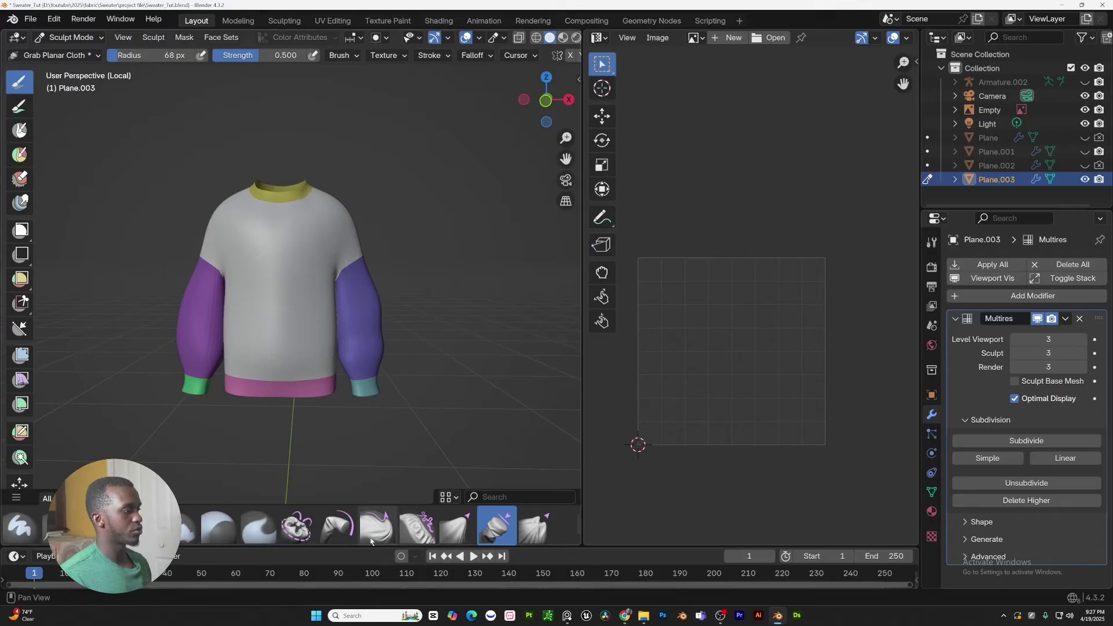
{"action": "left_click", "coordinate": [456, 536]}
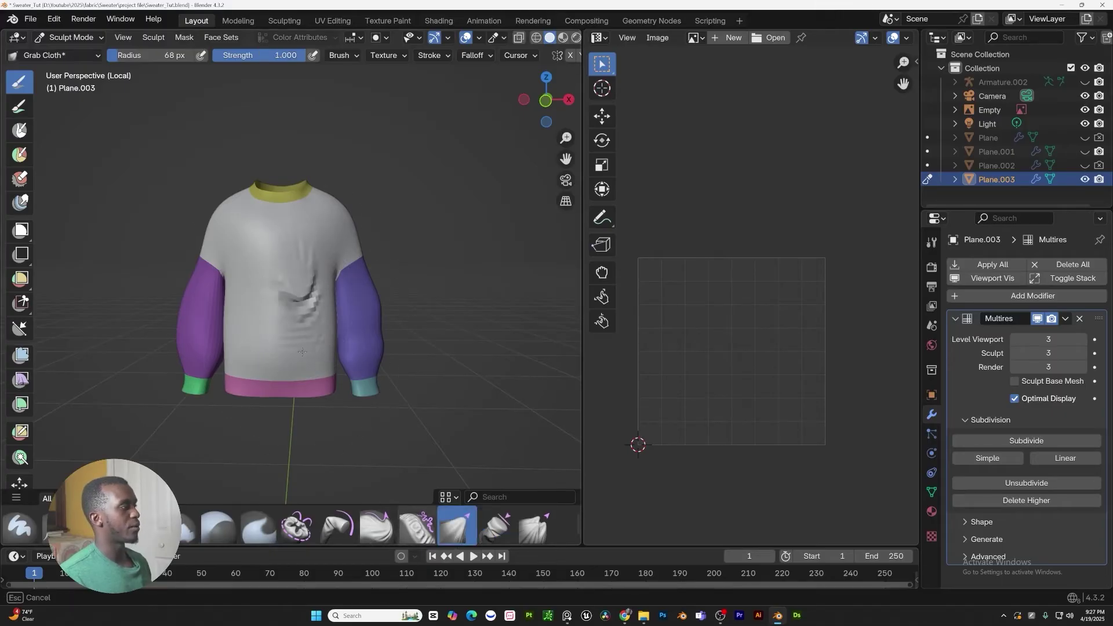
{"action": "mouse_move", "coordinate": [302, 351]}
{"action": "left_mouse_down"}
{"action": "mouse_move", "coordinate": [314, 233]}
{"action": "mouse_move", "coordinate": [342, 241]}
{"action": "mouse_move", "coordinate": [342, 348]}
{"action": "left_mouse_up"}
{"action": "left_click_drag", "start_coordinate": [272, 272], "coordinate": [314, 464]}
{"action": "left_click_drag", "start_coordinate": [358, 359], "coordinate": [360, 348]}
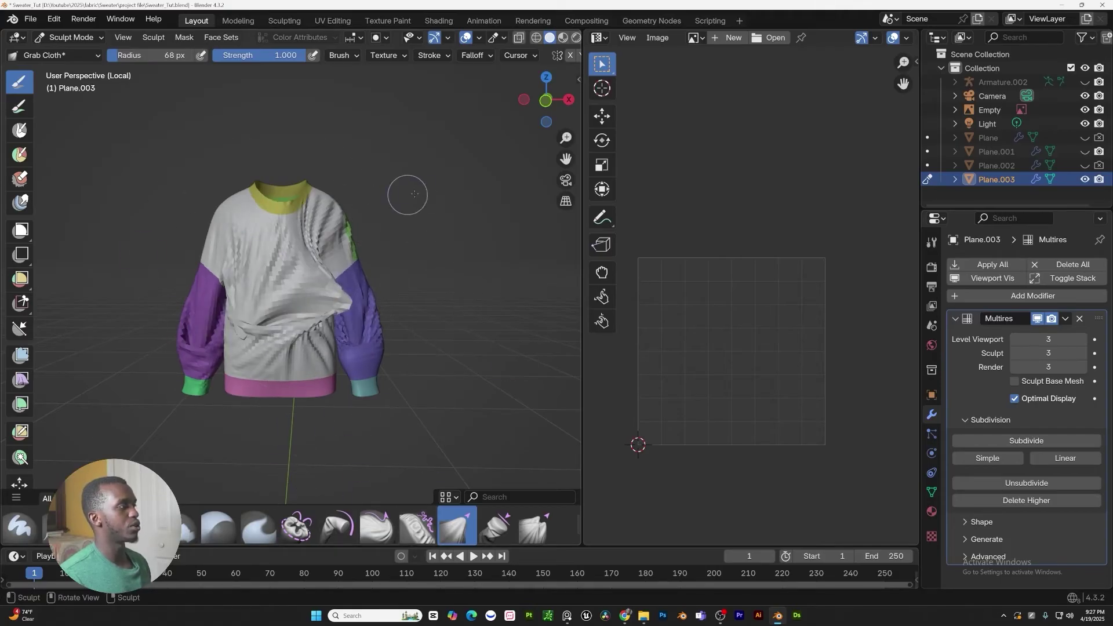
Undo the Grab Cloth strokes on the sweater
{"action": "key", "text": "ctrl+z"}
{"action": "key", "text": "ctrl+z"}
{"action": "key", "text": "ctrl+z"}
{"action": "key", "text": "ctrl+z"}
{"action": "mouse_move", "coordinate": [448, 305]}
{"action": "middle_mouse_down", "text": "shift"}
{"action": "mouse_move", "coordinate": [426, 277]}
{"action": "mouse_move", "coordinate": [352, 360]}
{"action": "mouse_move", "coordinate": [302, 338]}
{"action": "mouse_move", "coordinate": [239, 383]}
{"action": "middle_mouse_up", "text": "shift"}
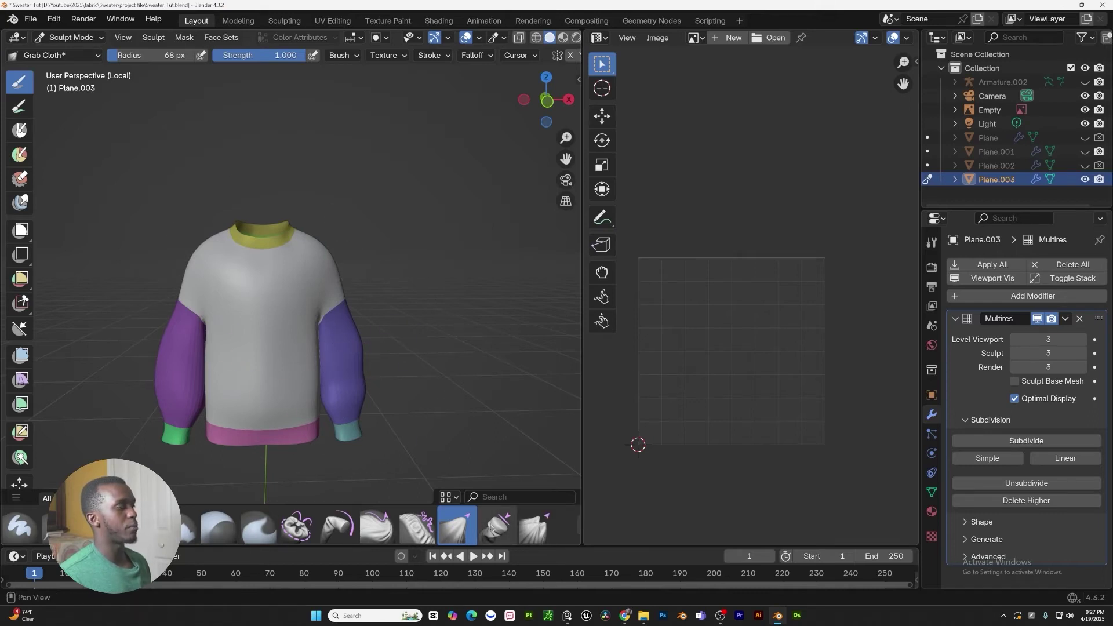
Choose the Grab Planar Cloth brush and show its Advanced auto-masking settings
{"action": "left_click", "coordinate": [496, 529]}
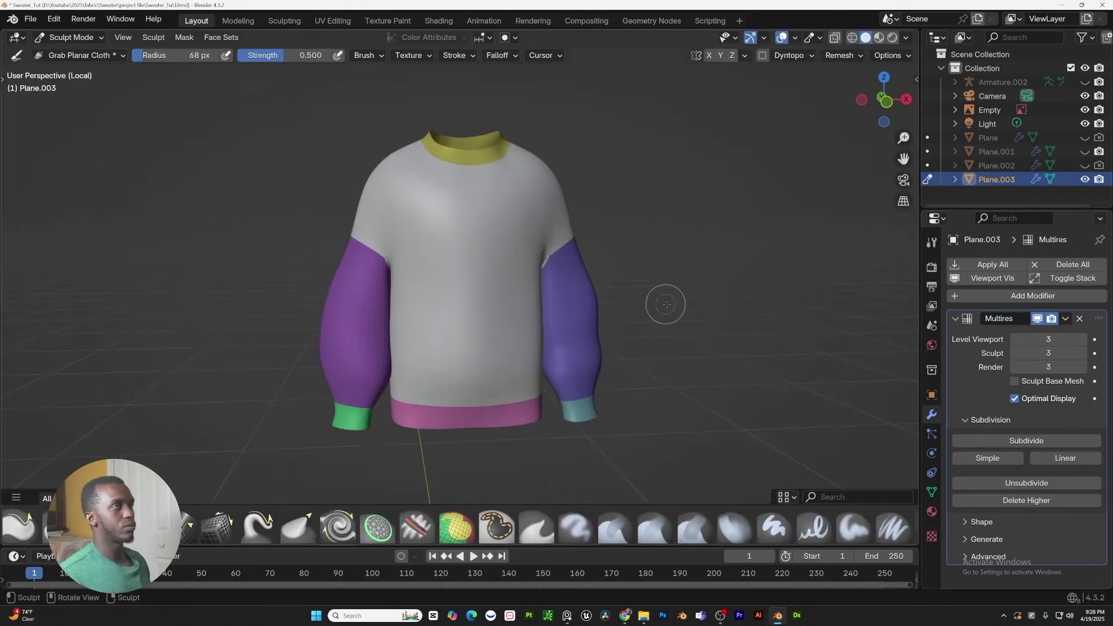
{"action": "key", "text": "n"}
{"action": "scroll", "coordinate": [888, 183], "scroll_direction": "down", "scroll_amount": 10}
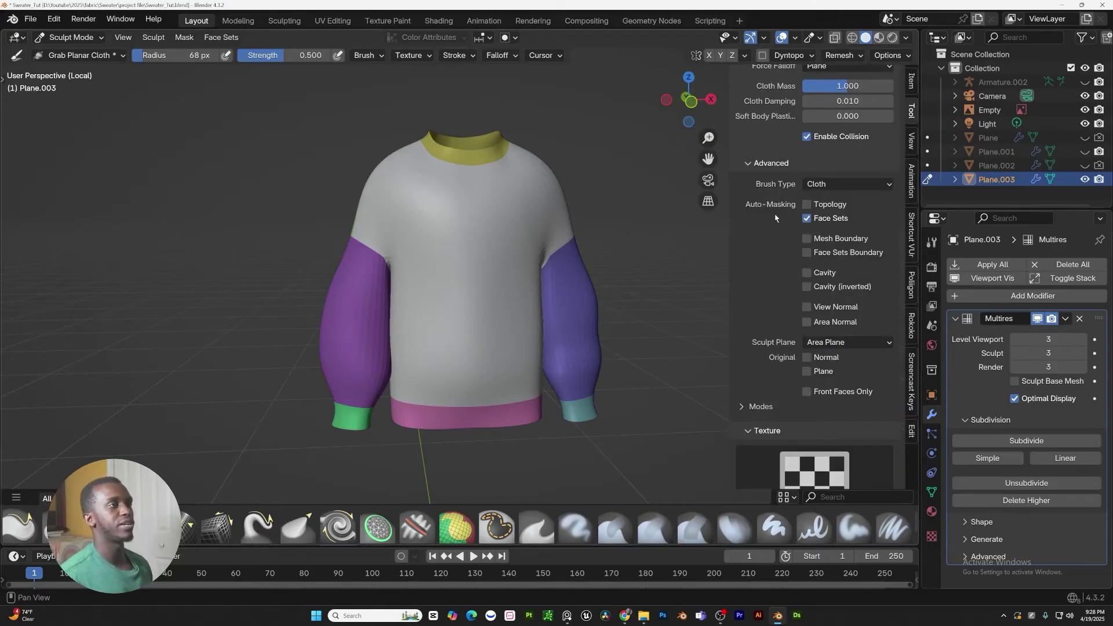
Pull test folds across the sweater's chest with the Grab Planar Cloth brush
{"action": "mouse_move", "coordinate": [504, 301]}
{"action": "middle_mouse_down"}
{"action": "mouse_move", "coordinate": [493, 289]}
{"action": "mouse_move", "coordinate": [400, 296]}
{"action": "mouse_move", "coordinate": [398, 365]}
{"action": "mouse_move", "coordinate": [493, 313]}
{"action": "middle_mouse_up"}
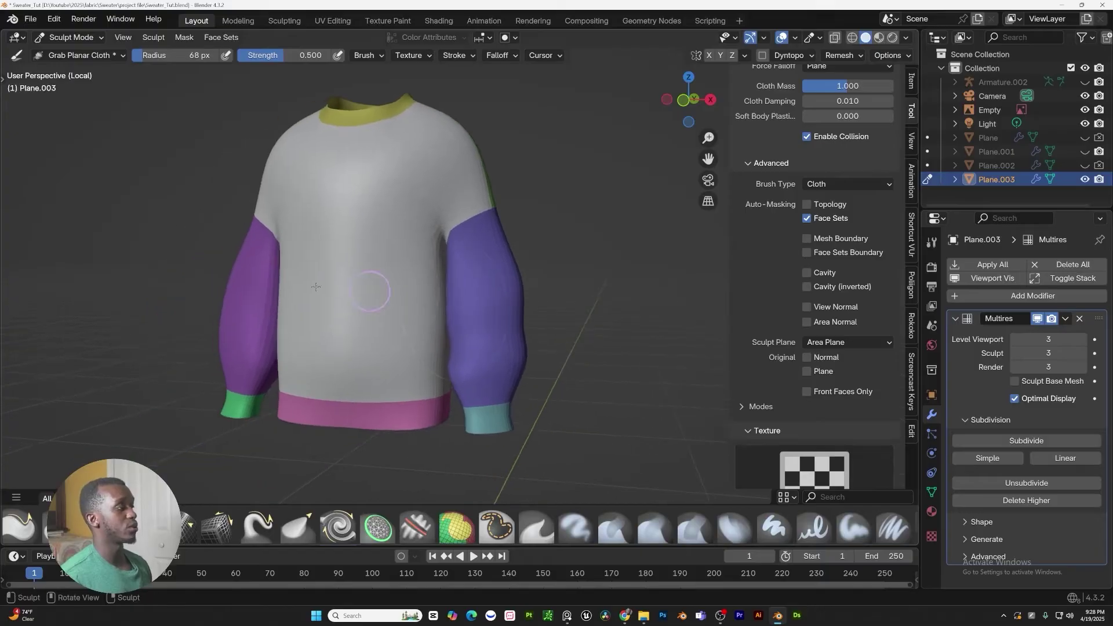
{"action": "middle_click_drag", "start_coordinate": [316, 286], "coordinate": [382, 313]}
{"action": "middle_click_drag", "start_coordinate": [178, 344], "coordinate": [345, 298]}
{"action": "mouse_move", "coordinate": [368, 256]}
{"action": "left_mouse_down"}
{"action": "mouse_move", "coordinate": [340, 380]}
{"action": "mouse_move", "coordinate": [479, 384]}
{"action": "mouse_move", "coordinate": [491, 329]}
{"action": "mouse_move", "coordinate": [273, 338]}
{"action": "left_mouse_up"}
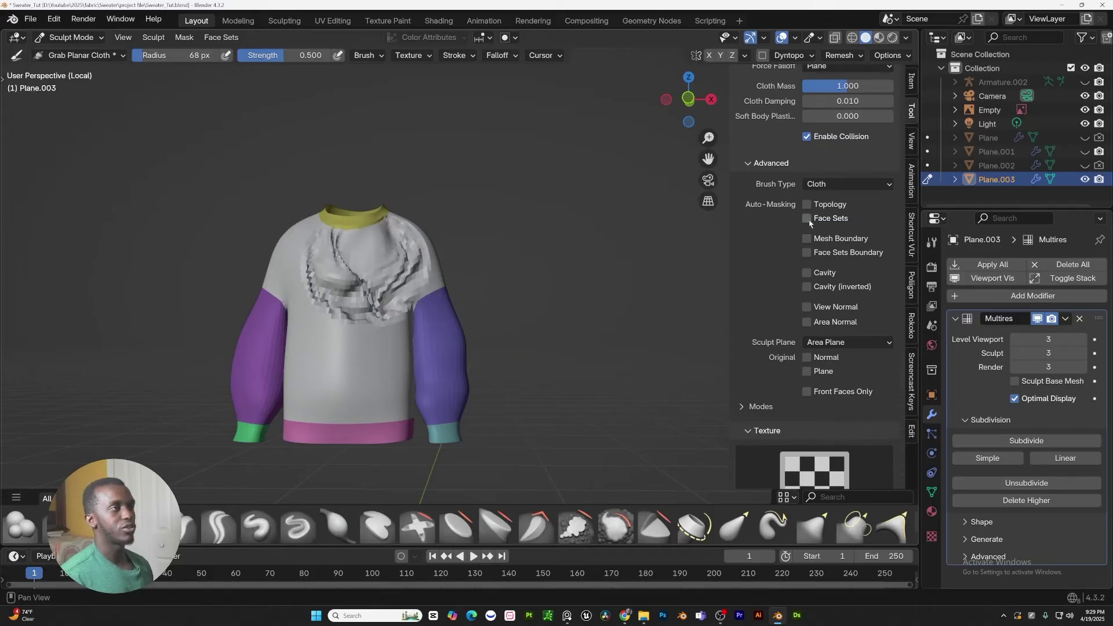
{"action": "mouse_move", "coordinate": [360, 319]}
{"action": "left_mouse_down"}
{"action": "mouse_move", "coordinate": [400, 371]}
{"action": "mouse_move", "coordinate": [371, 267]}
{"action": "mouse_move", "coordinate": [414, 348]}
{"action": "mouse_move", "coordinate": [273, 400]}
{"action": "mouse_move", "coordinate": [321, 297]}
{"action": "left_mouse_up"}
Shade the sweater smooth in Object Mode and return to Sculpt Mode
{"action": "right_click", "coordinate": [396, 262]}
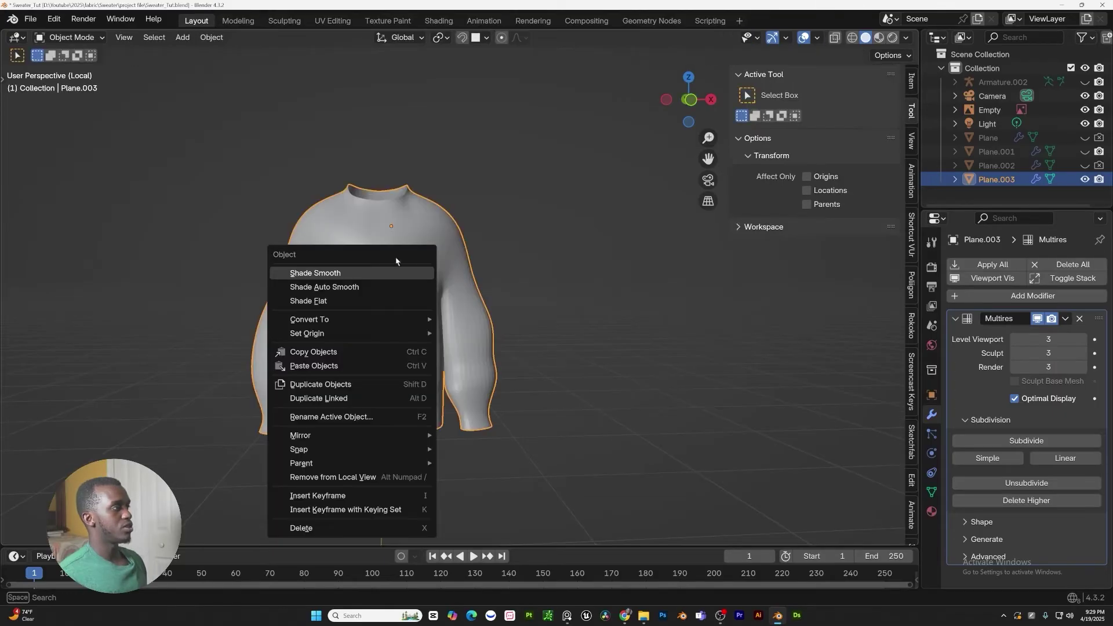
{"action": "left_click", "coordinate": [381, 272]}
{"action": "key", "text": "ctrl+Tab"}
{"action": "left_click", "coordinate": [455, 375]}
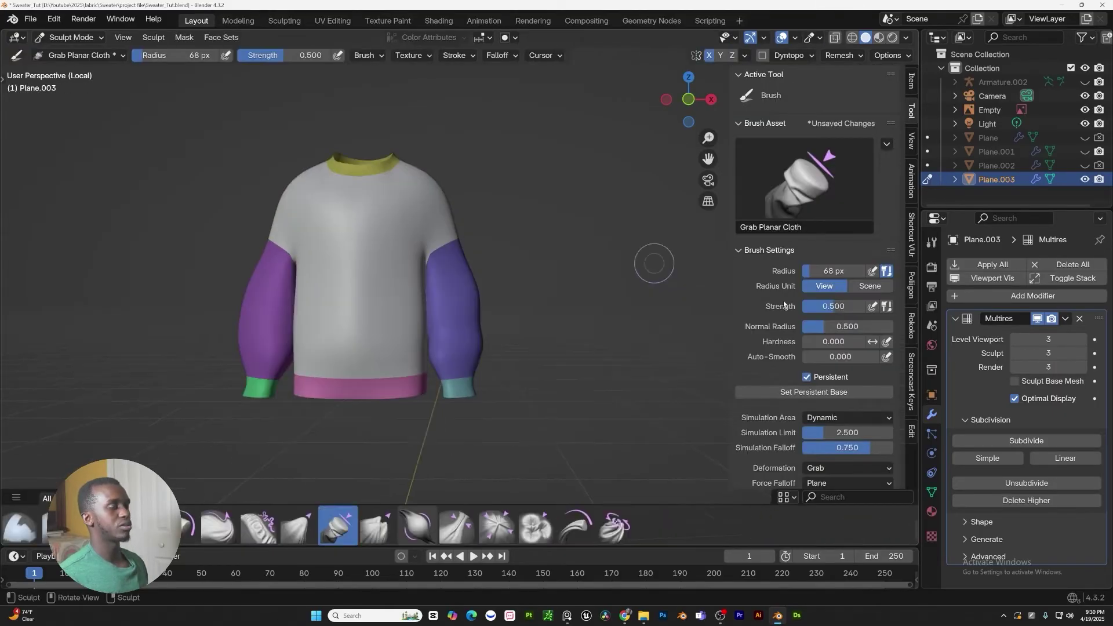
{"action": "middle_click_drag", "start_coordinate": [496, 336], "coordinate": [423, 313]}
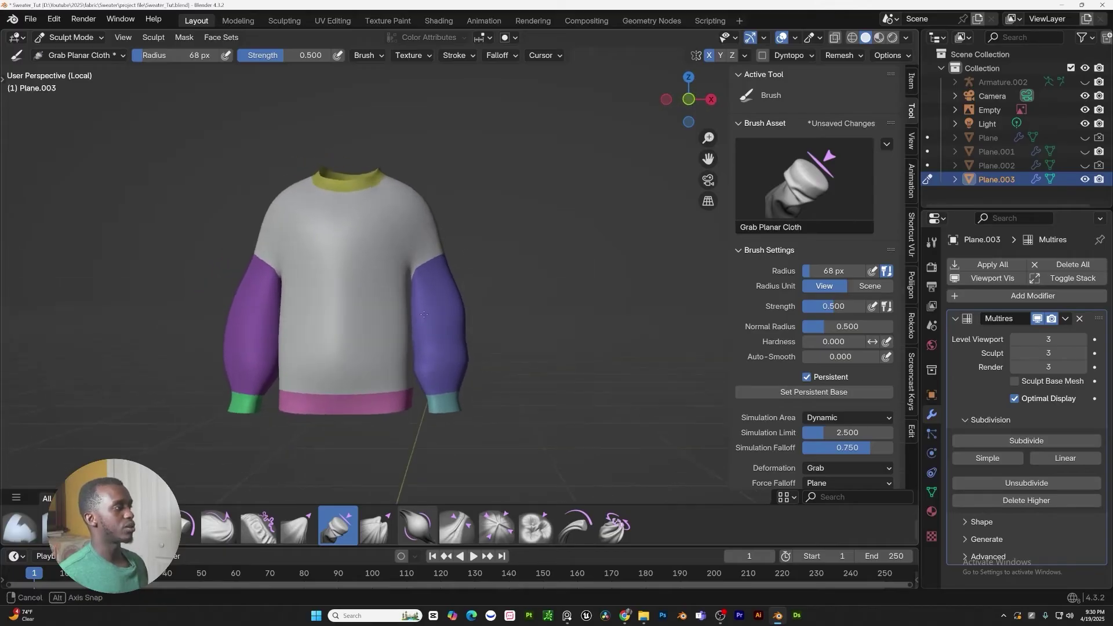
Switch to the reference image board and examine the folds on the grey sweatshirt's sleeves and hem
{"action": "left_click", "coordinate": [567, 616]}
{"action": "middle_click_drag", "start_coordinate": [249, 253], "coordinate": [254, 251]}
{"action": "scroll", "coordinate": [254, 250], "scroll_direction": "down", "scroll_amount": 5}
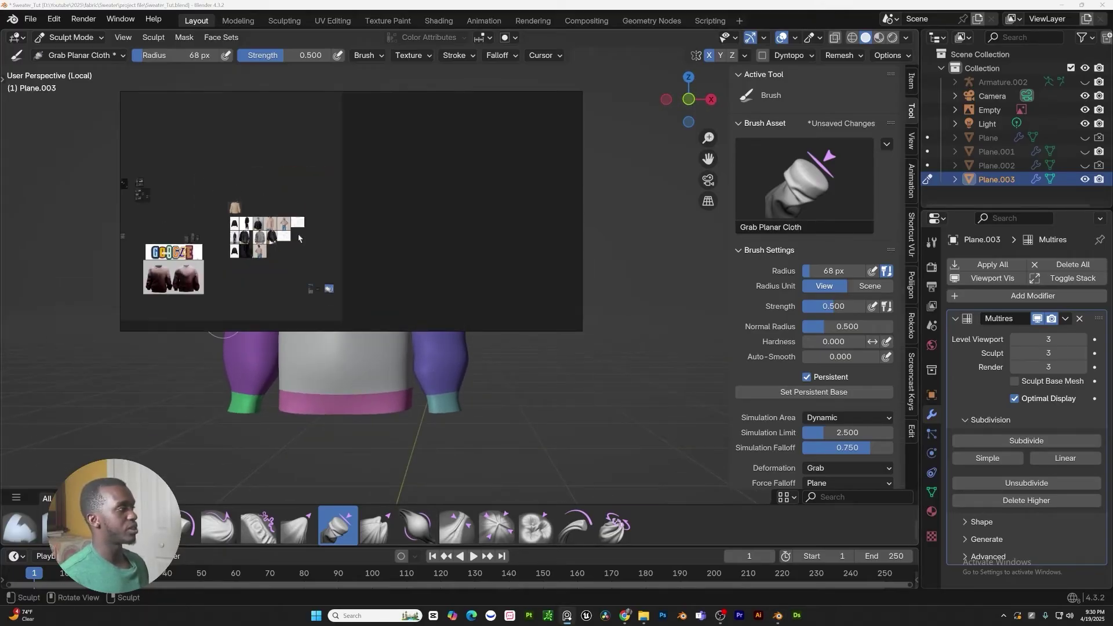
{"action": "scroll", "coordinate": [290, 235], "scroll_direction": "up", "scroll_amount": 10}
{"action": "middle_click_drag", "start_coordinate": [189, 265], "coordinate": [405, 231]}
{"action": "scroll", "coordinate": [358, 233], "scroll_direction": "up", "scroll_amount": 6}
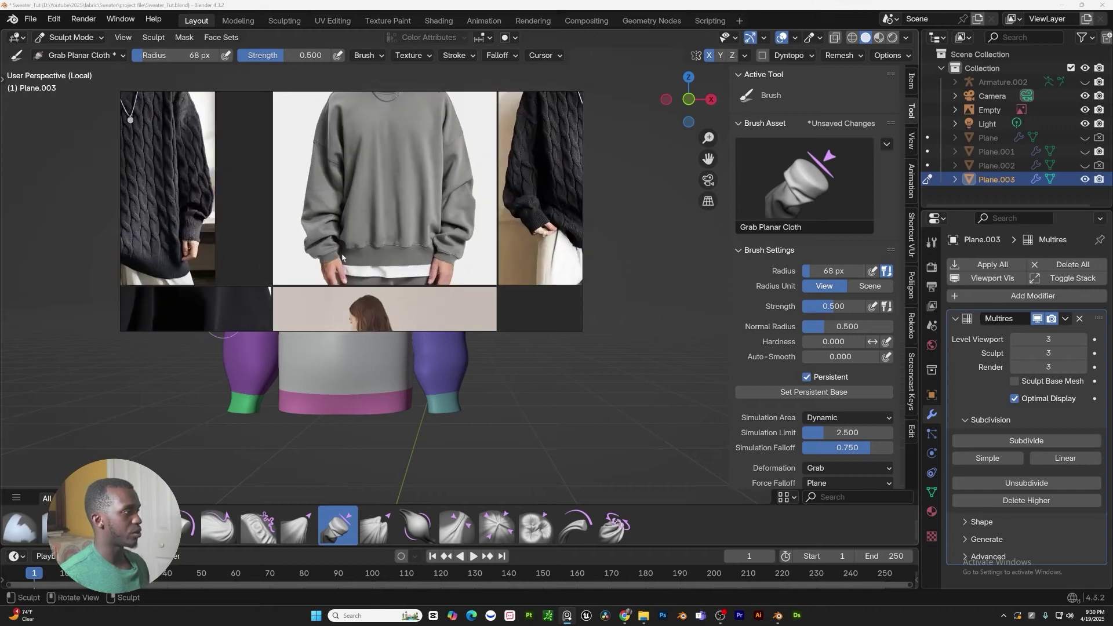
{"action": "left_click", "coordinate": [440, 346]}
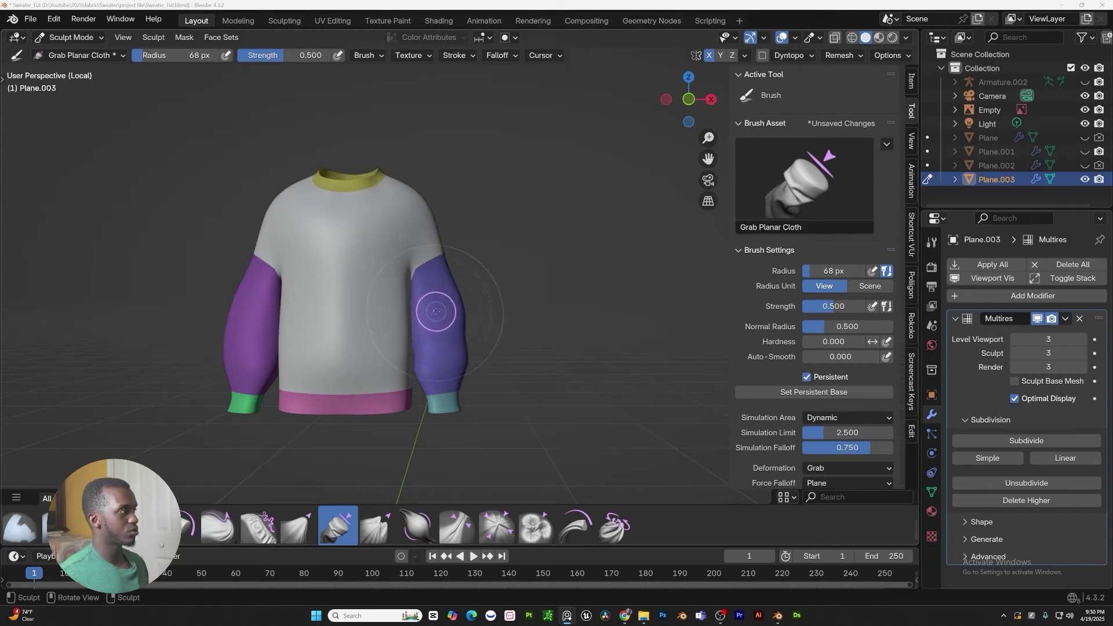
Set the Grab Planar Cloth radius to 195 px and pull the blue sleeve's fabric down into folds above the cuff
{"action": "key", "text": "f"}
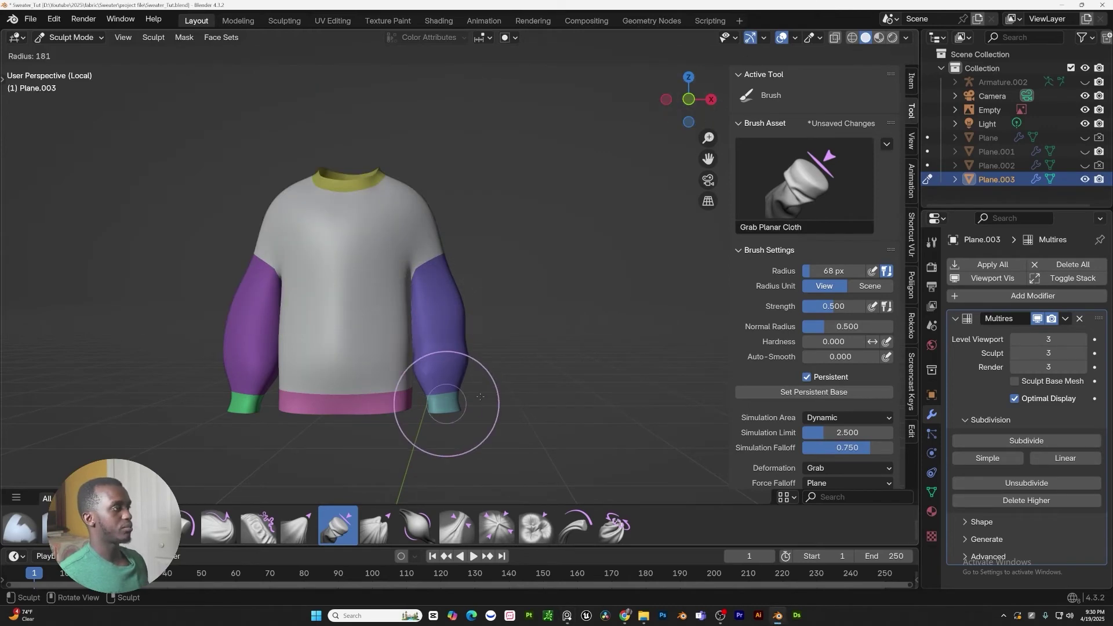
{"action": "left_click", "coordinate": [439, 322]}
{"action": "mouse_move", "coordinate": [439, 322]}
{"action": "left_mouse_down"}
{"action": "mouse_move", "coordinate": [434, 334]}
{"action": "mouse_move", "coordinate": [432, 267]}
{"action": "mouse_move", "coordinate": [418, 386]}
{"action": "left_mouse_up"}
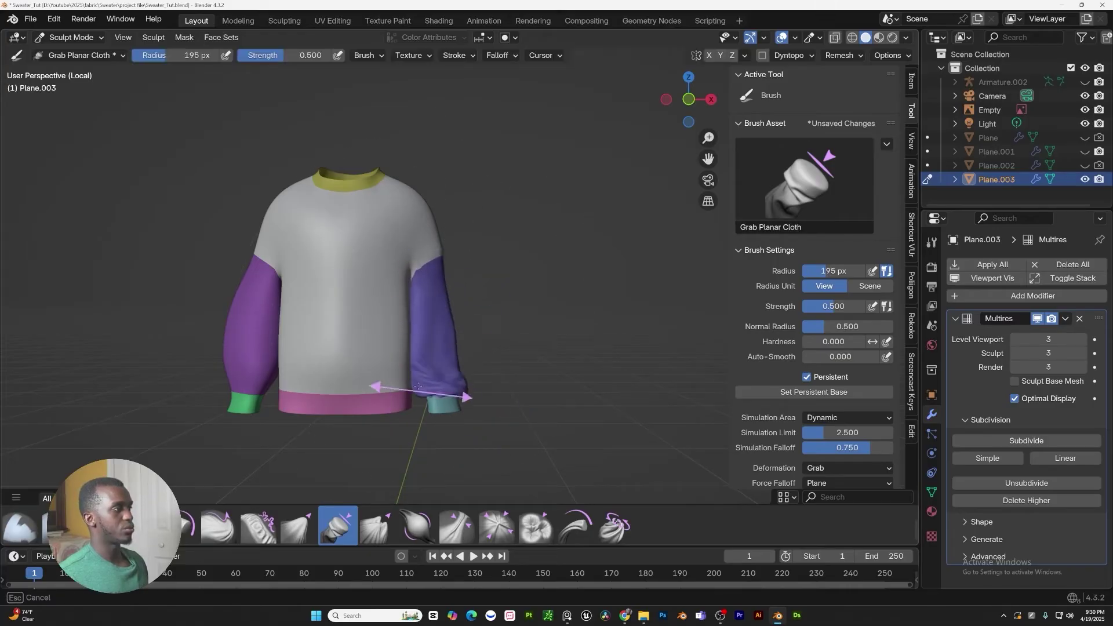
{"action": "mouse_move", "coordinate": [377, 423]}
{"action": "left_mouse_down"}
{"action": "mouse_move", "coordinate": [405, 294]}
{"action": "mouse_move", "coordinate": [336, 399]}
{"action": "left_mouse_up"}
{"action": "key", "text": "ctrl+z"}
Leave local view to compare the sweater with the body, and isolate the sweater again
{"action": "key", "text": "KP_Divide"}
{"action": "key", "text": "ctrl+Tab"}
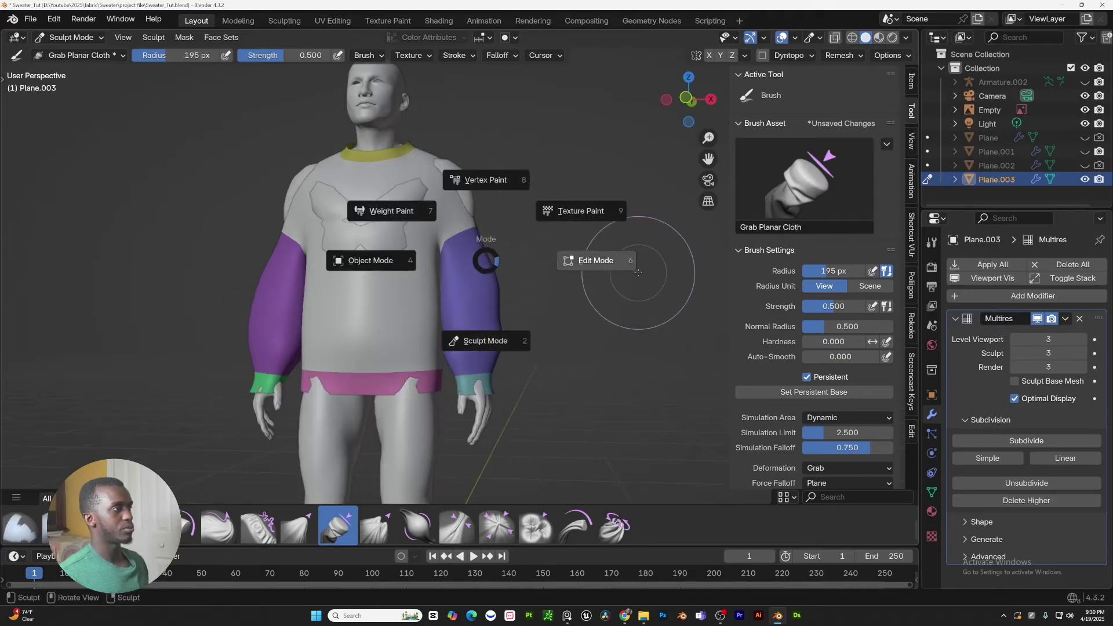
{"action": "key", "text": "Escape"}
{"action": "key", "text": "KP_Divide"}
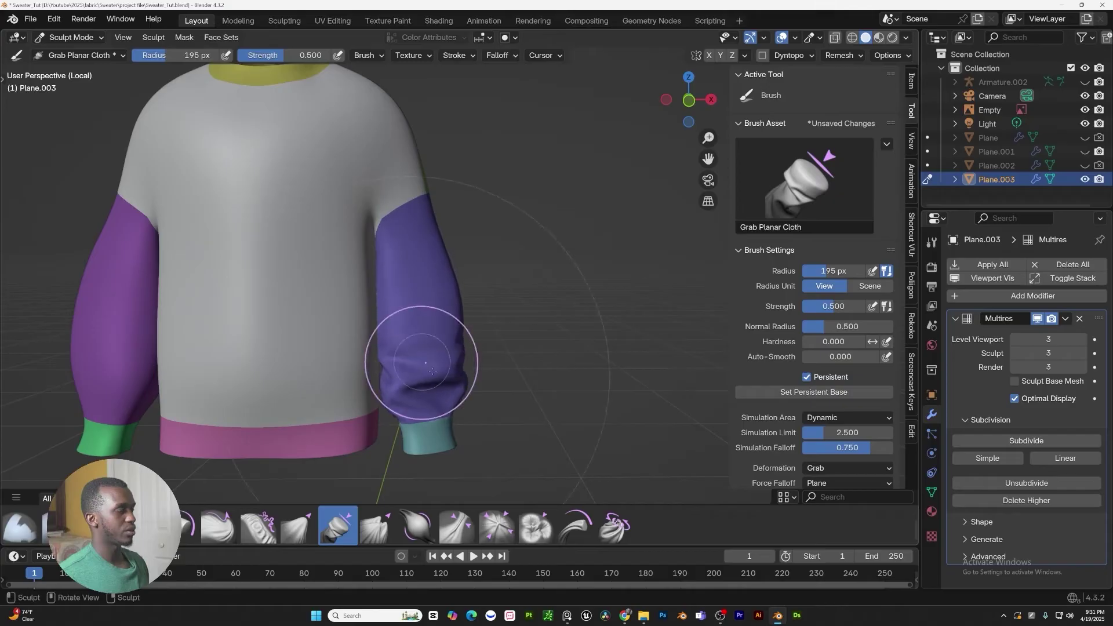
Pull bunched folds into the blue and purple sleeves with the Grab Planar Cloth brush
{"action": "scroll", "coordinate": [425, 363], "scroll_direction": "down", "scroll_amount": 5}
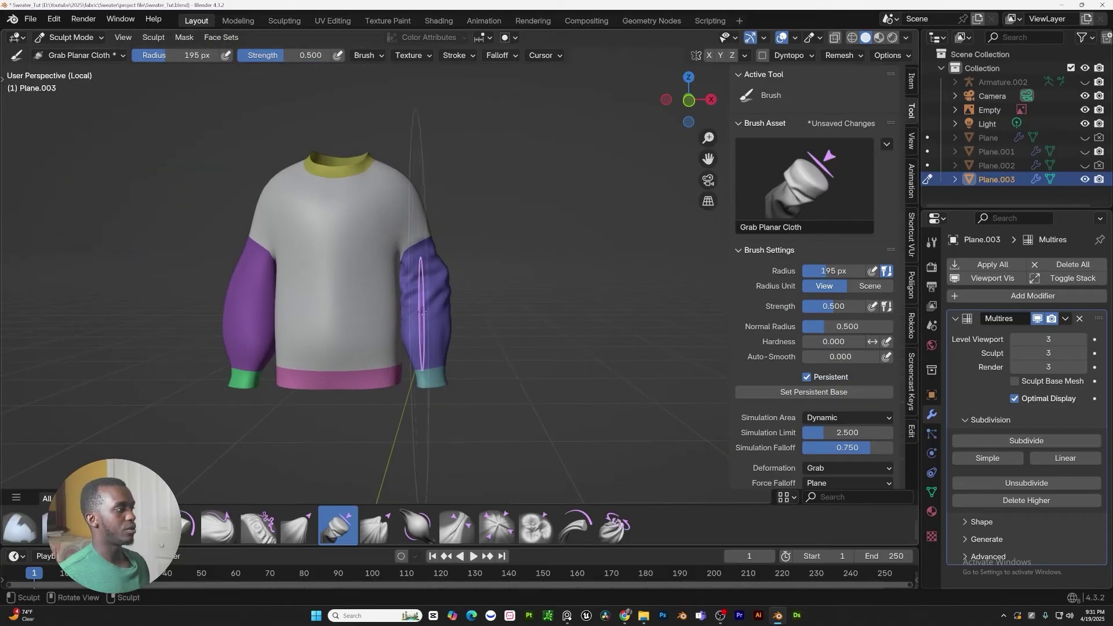
{"action": "middle_click_drag", "start_coordinate": [440, 351], "coordinate": [466, 376]}
{"action": "scroll", "coordinate": [365, 355], "scroll_direction": "up", "scroll_amount": 2}
{"action": "middle_click_drag", "start_coordinate": [312, 349], "coordinate": [448, 354], "text": "shift"}
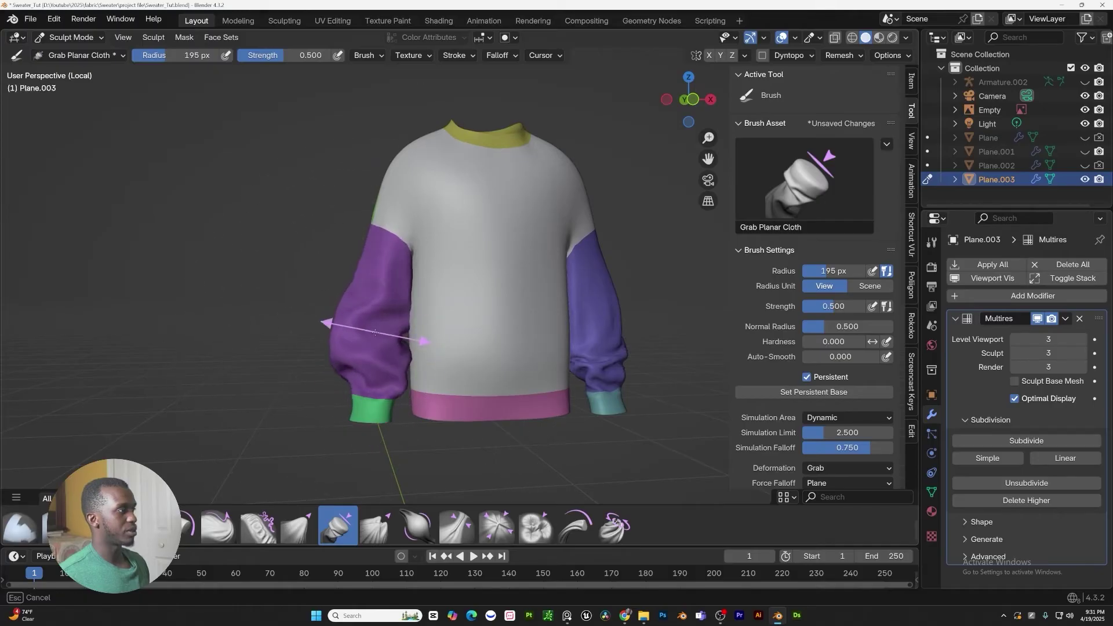
{"action": "left_click_drag", "start_coordinate": [376, 343], "coordinate": [378, 343]}
Exit local view to show the body with the sweater, and switch back to Sculpt Mode
{"action": "scroll", "coordinate": [510, 409], "scroll_direction": "down", "scroll_amount": 2}
{"action": "middle_click_drag", "start_coordinate": [510, 415], "coordinate": [360, 446], "text": "shift"}
{"action": "key", "text": "KP_Divide"}
{"action": "key", "text": "ctrl+Tab"}
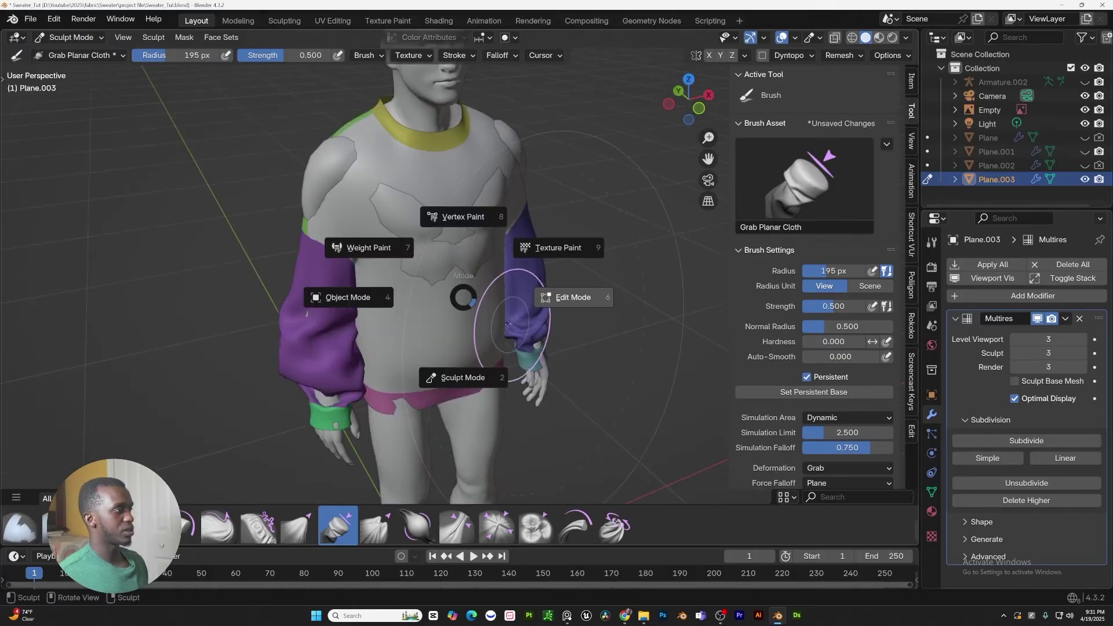
{"action": "left_click", "coordinate": [536, 308]}
{"action": "key", "text": "ctrl+Tab"}
{"action": "left_click", "coordinate": [486, 359]}
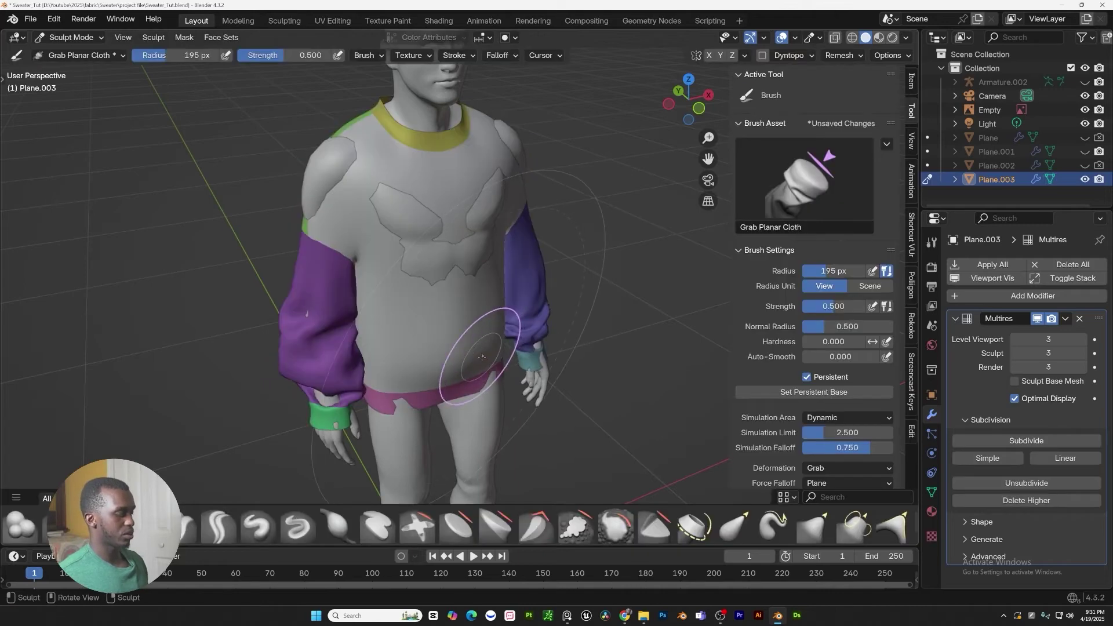
Choose the Grab brush, set its radius to 213 px and pull the sweater's chest and shoulders outward over the body
{"action": "key", "text": "g"}
{"action": "scroll", "coordinate": [447, 307], "scroll_direction": "down", "scroll_amount": 2}
{"action": "key", "text": "f"}
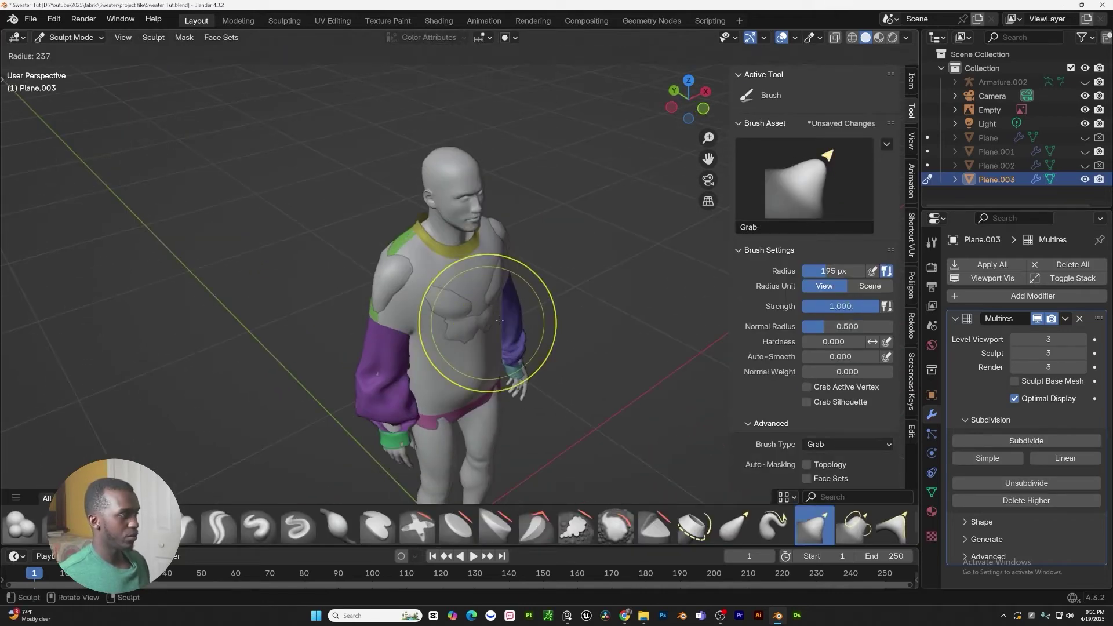
{"action": "left_click", "coordinate": [497, 320]}
{"action": "scroll", "coordinate": [487, 319], "scroll_direction": "down", "scroll_amount": 1}
{"action": "scroll", "coordinate": [475, 323], "scroll_direction": "up", "scroll_amount": 4}
{"action": "mouse_move", "coordinate": [446, 322]}
{"action": "middle_mouse_down"}
{"action": "mouse_move", "coordinate": [478, 319]}
{"action": "mouse_move", "coordinate": [467, 323]}
{"action": "middle_mouse_up"}
{"action": "scroll", "coordinate": [468, 323], "scroll_direction": "up", "scroll_amount": 3}
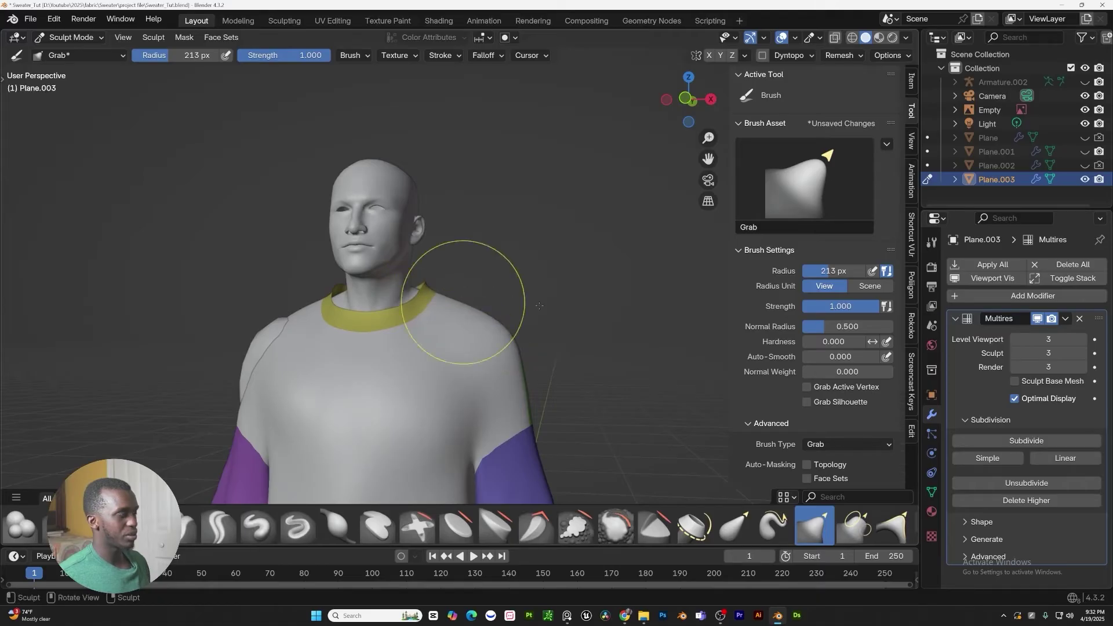
With Multires Sculpt level 2, pull folds into the sweater's torso above the hem using the Grab Planar Cloth brush
{"action": "middle_click_drag", "start_coordinate": [539, 306], "coordinate": [331, 273]}
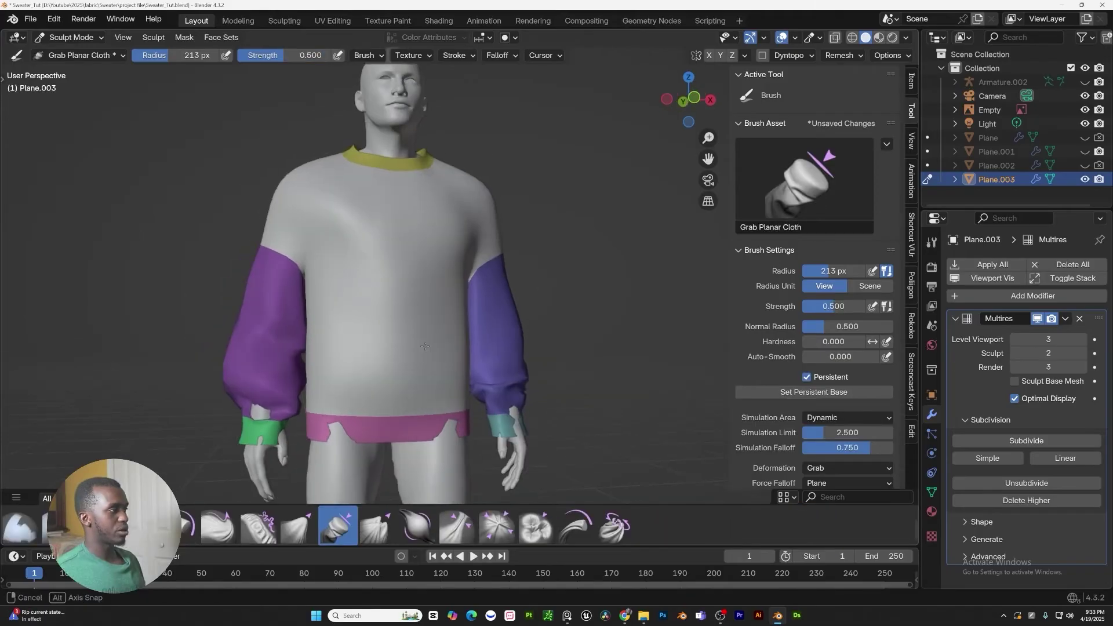
{"action": "left_click_drag", "start_coordinate": [412, 315], "coordinate": [413, 303]}
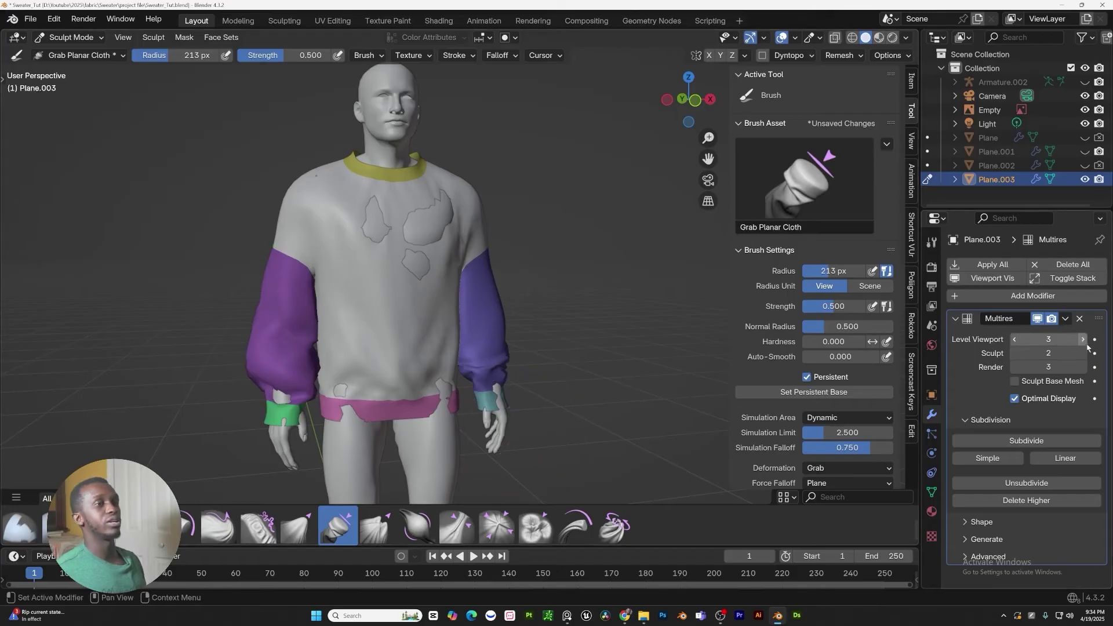
Set the Multires Sculpt level to 3 and pull finer folds into the lower front torso with Grab Planar Cloth
{"action": "left_click", "coordinate": [1081, 355]}
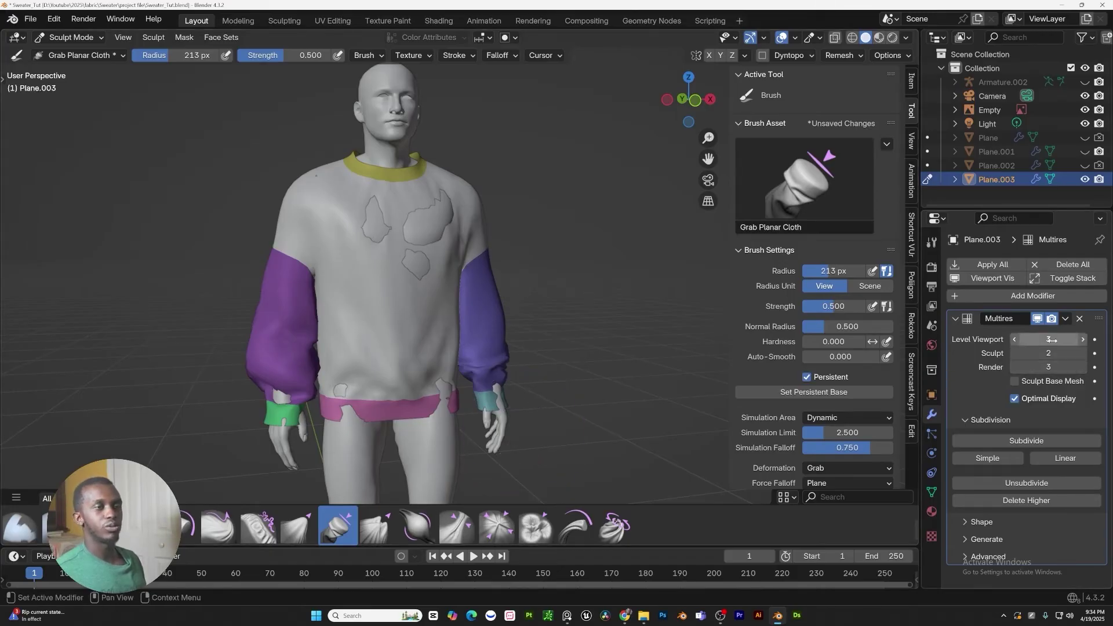
{"action": "mouse_move", "coordinate": [597, 397]}
{"action": "middle_mouse_down"}
{"action": "mouse_move", "coordinate": [585, 323]}
{"action": "mouse_move", "coordinate": [372, 209]}
{"action": "mouse_move", "coordinate": [391, 257]}
{"action": "middle_mouse_up"}
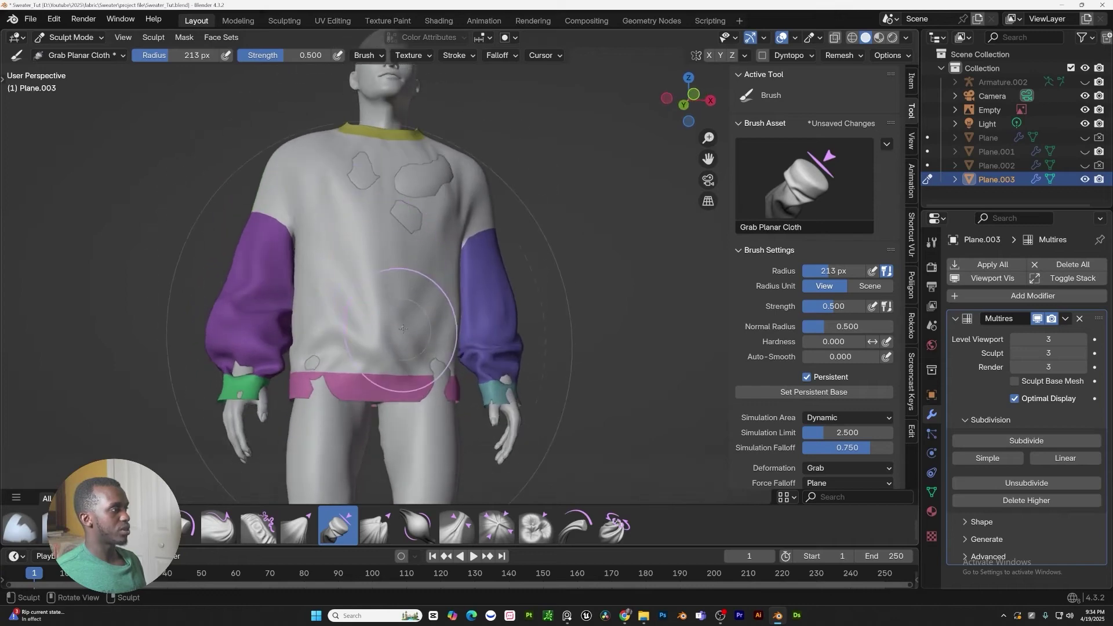
{"action": "left_click_drag", "start_coordinate": [403, 328], "coordinate": [402, 354]}
{"action": "middle_click_drag", "start_coordinate": [387, 291], "coordinate": [380, 298]}
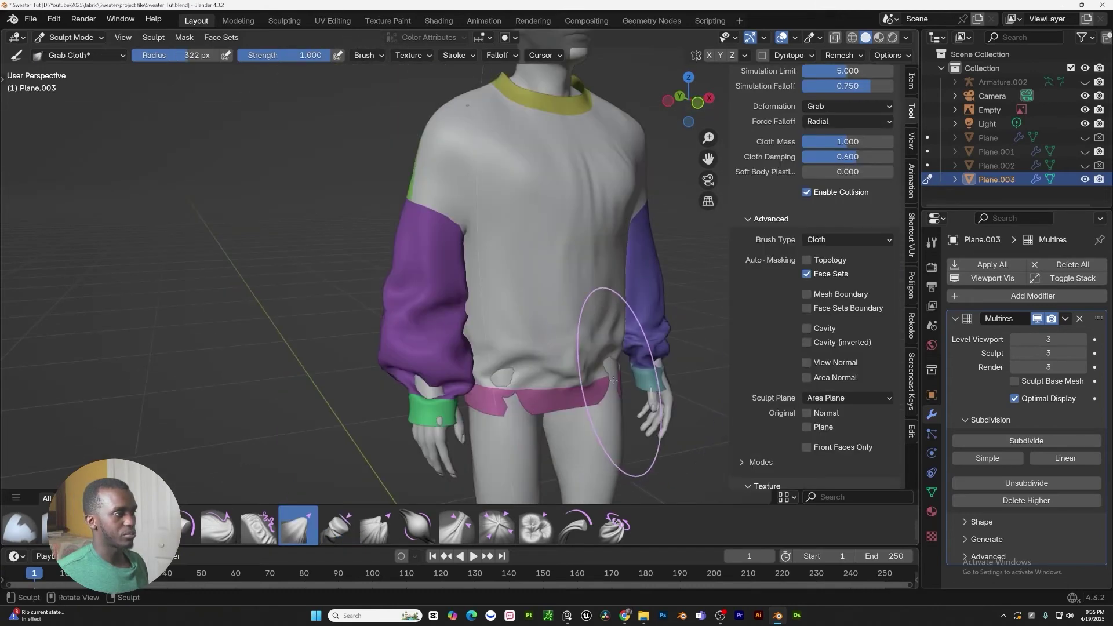
Turn off Face Sets auto-masking for the Grab Cloth brush and pull the sweater's front hem out over the hips
{"action": "mouse_move", "coordinate": [613, 377]}
{"action": "left_mouse_down"}
{"action": "mouse_move", "coordinate": [620, 385]}
{"action": "mouse_move", "coordinate": [557, 371]}
{"action": "left_mouse_up"}
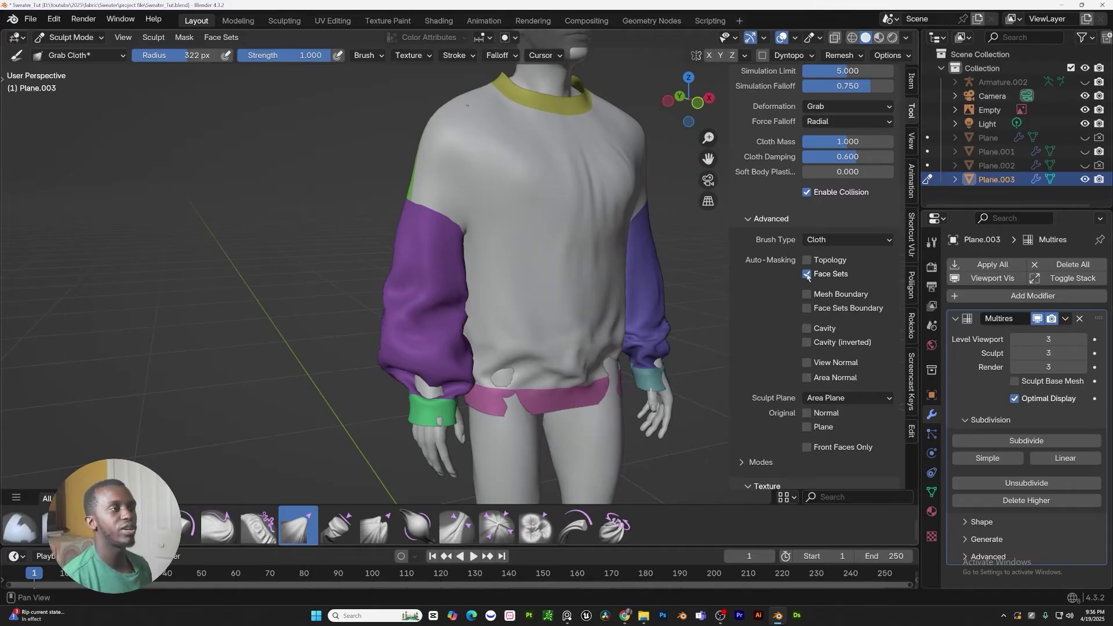
{"action": "mouse_move", "coordinate": [637, 423]}
{"action": "middle_mouse_down", "text": "shift"}
{"action": "mouse_move", "coordinate": [577, 323]}
{"action": "mouse_move", "coordinate": [603, 319]}
{"action": "mouse_move", "coordinate": [576, 328]}
{"action": "middle_mouse_up", "text": "shift"}
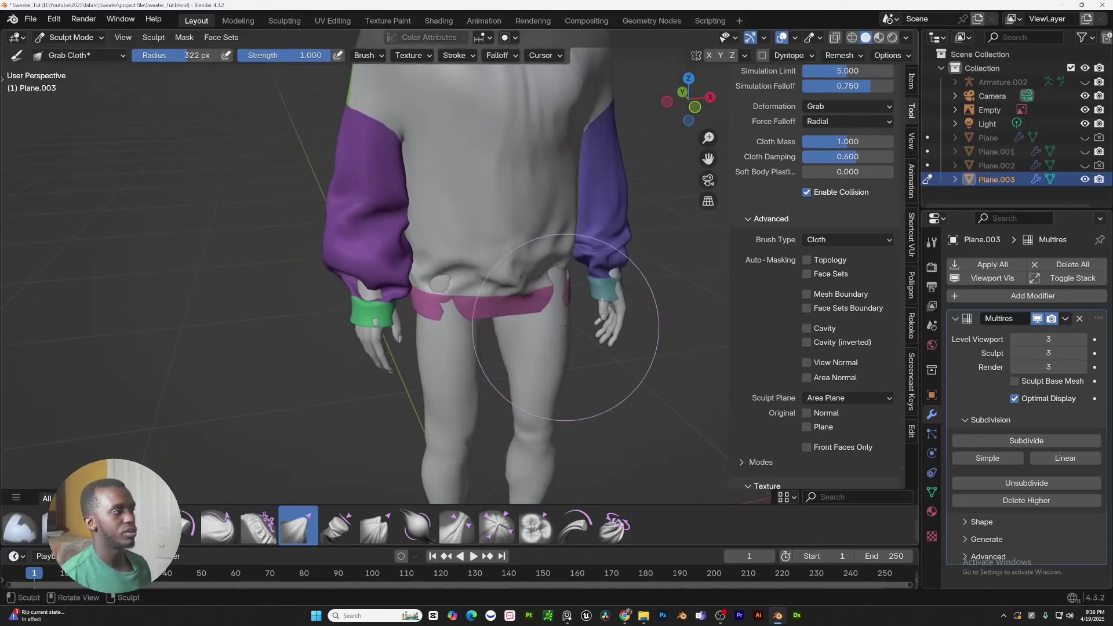
{"action": "left_click_drag", "start_coordinate": [558, 291], "coordinate": [567, 295]}
{"action": "middle_click_drag", "start_coordinate": [453, 324], "coordinate": [613, 165]}
{"action": "mouse_move", "coordinate": [606, 165]}
{"action": "left_mouse_down"}
{"action": "mouse_move", "coordinate": [609, 154]}
{"action": "mouse_move", "coordinate": [619, 162]}
{"action": "left_mouse_up"}
{"action": "middle_click_drag", "start_coordinate": [619, 163], "coordinate": [574, 202]}
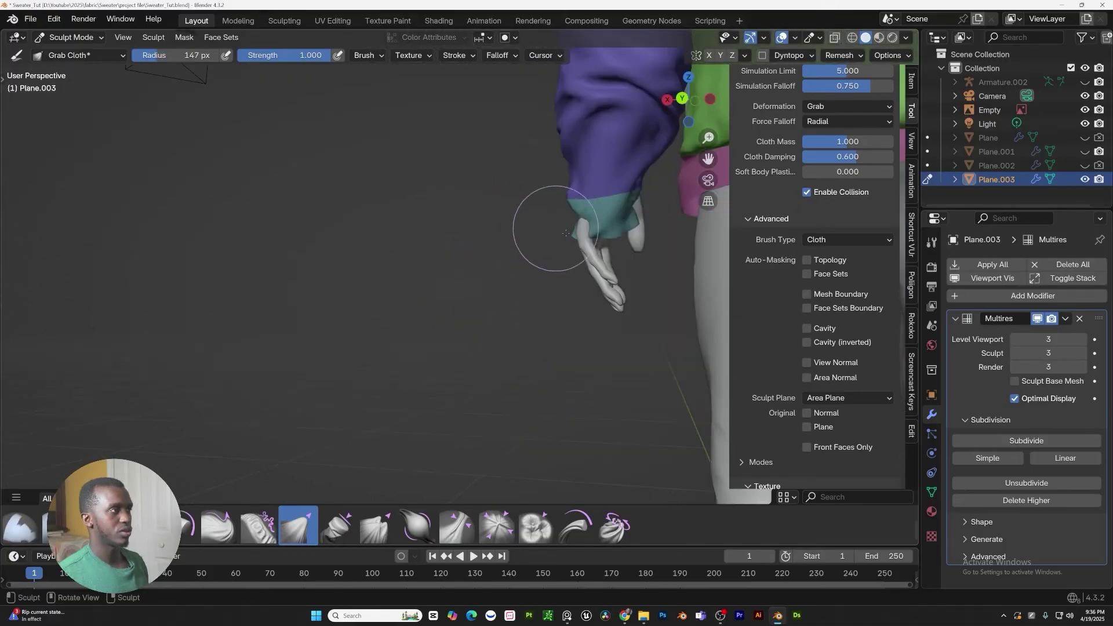
Pull the sleeve cuff and the lower front torso into shape with Grab Cloth at a 147 px radius
{"action": "mouse_move", "coordinate": [555, 230]}
{"action": "middle_mouse_down"}
{"action": "mouse_move", "coordinate": [539, 269]}
{"action": "mouse_move", "coordinate": [528, 269]}
{"action": "middle_mouse_up"}
{"action": "left_click_drag", "start_coordinate": [528, 269], "coordinate": [490, 272]}
{"action": "middle_click_drag", "start_coordinate": [382, 258], "coordinate": [492, 264]}
{"action": "left_click_drag", "start_coordinate": [468, 236], "coordinate": [453, 233]}
{"action": "mouse_move", "coordinate": [459, 231]}
{"action": "middle_mouse_down"}
{"action": "mouse_move", "coordinate": [510, 255]}
{"action": "mouse_move", "coordinate": [503, 232]}
{"action": "middle_mouse_up"}
{"action": "left_click_drag", "start_coordinate": [579, 284], "coordinate": [573, 292]}
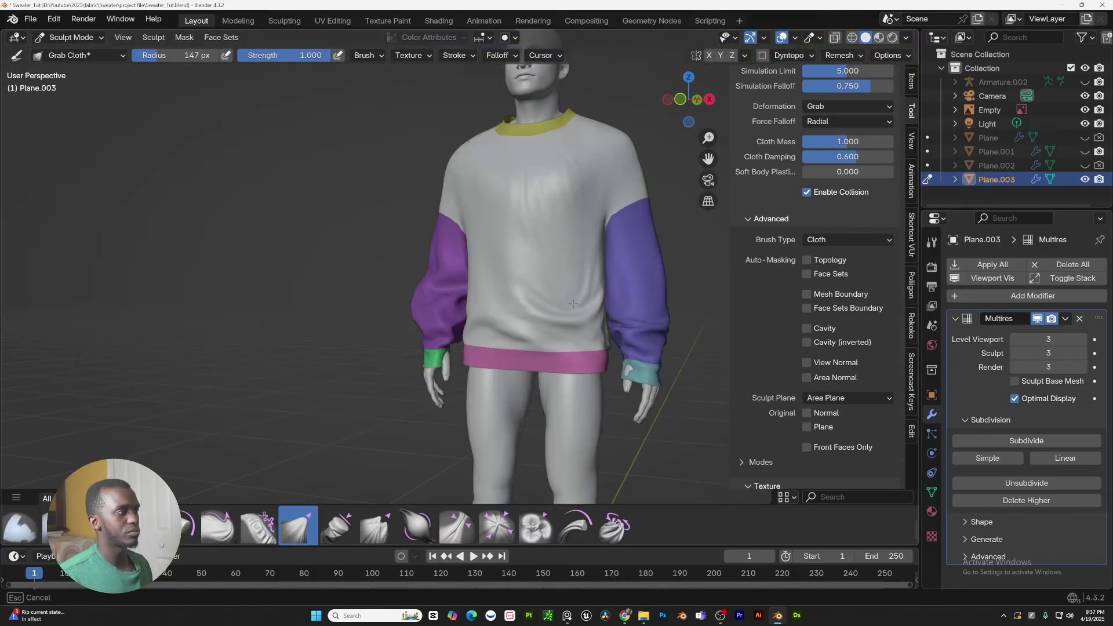
{"action": "middle_click_drag", "start_coordinate": [498, 262], "coordinate": [517, 265]}
{"action": "left_click_drag", "start_coordinate": [517, 265], "coordinate": [550, 273]}
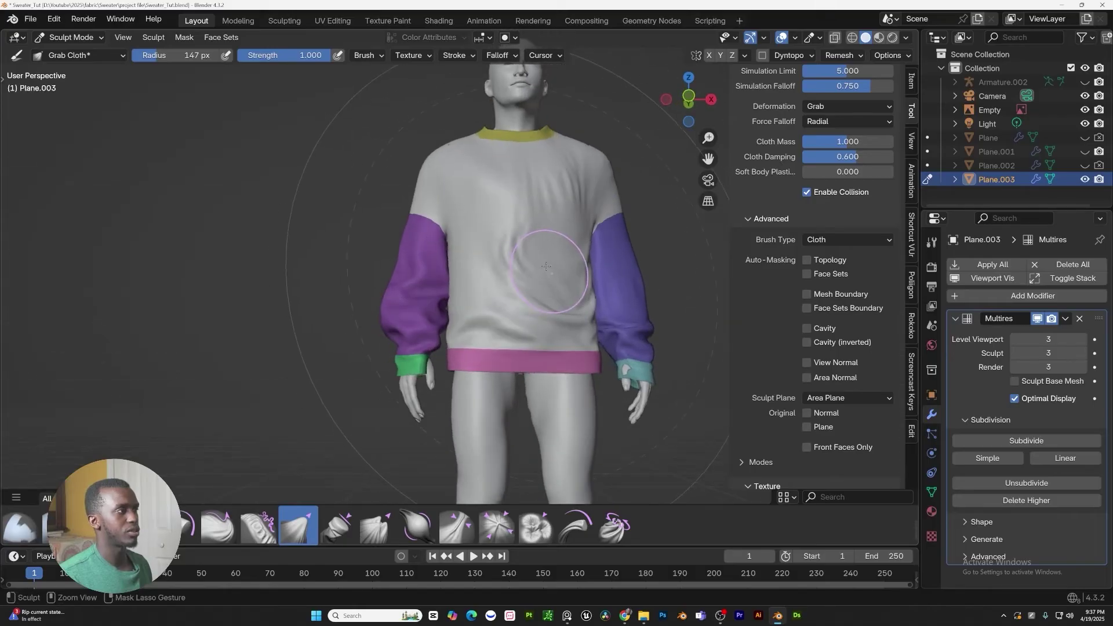
{"action": "middle_click_drag", "start_coordinate": [452, 209], "coordinate": [474, 216]}
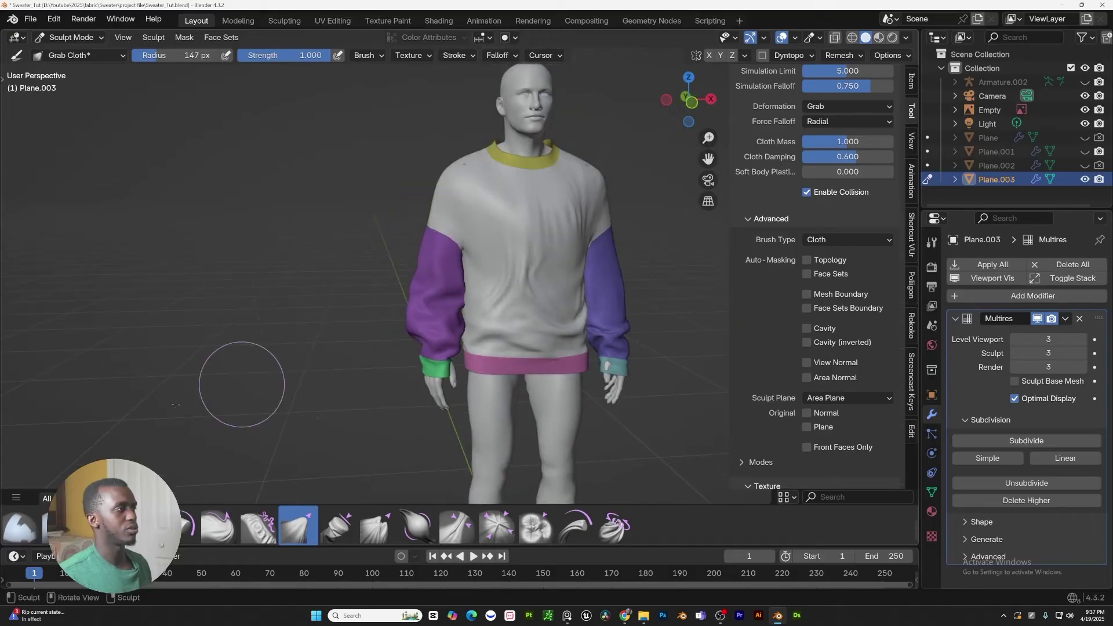
Bring up the sweater reference photos and examine how the fabric folds across the grey sweatshirt
{"action": "right_click_drag", "start_coordinate": [2, 481], "coordinate": [605, 283]}
{"action": "scroll", "coordinate": [605, 283], "scroll_direction": "down", "scroll_amount": 5}
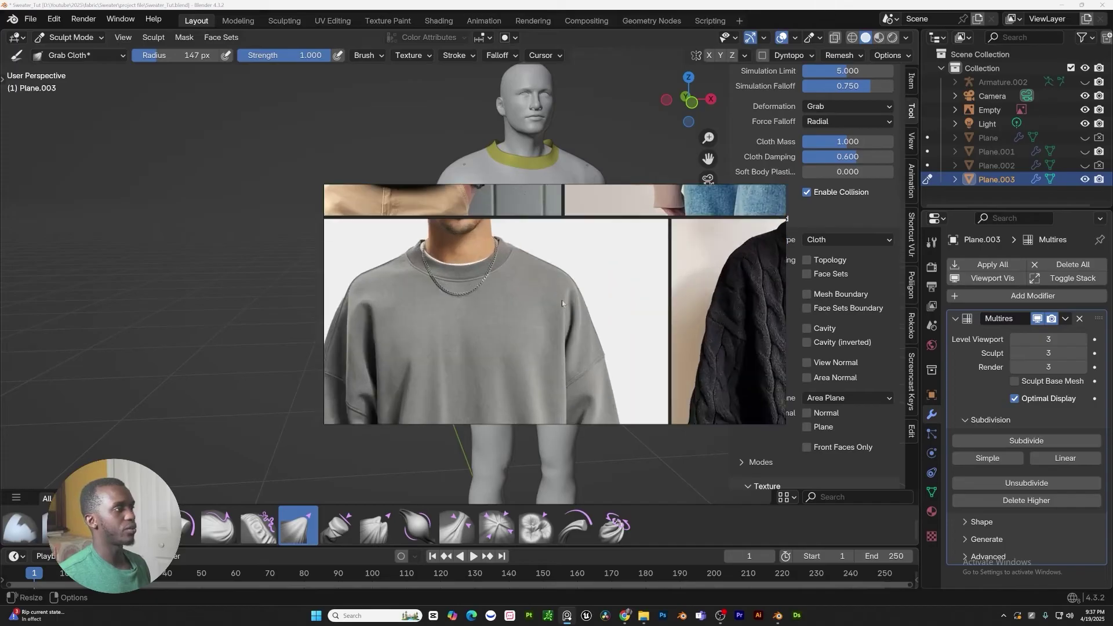
{"action": "right_click_drag", "start_coordinate": [512, 272], "coordinate": [2, 481]}
Choose Grab Planar Cloth, set the Multires Sculpt level to 2 and pull broad folds across the sweater's chest
{"action": "middle_click_drag", "start_coordinate": [526, 293], "coordinate": [320, 293]}
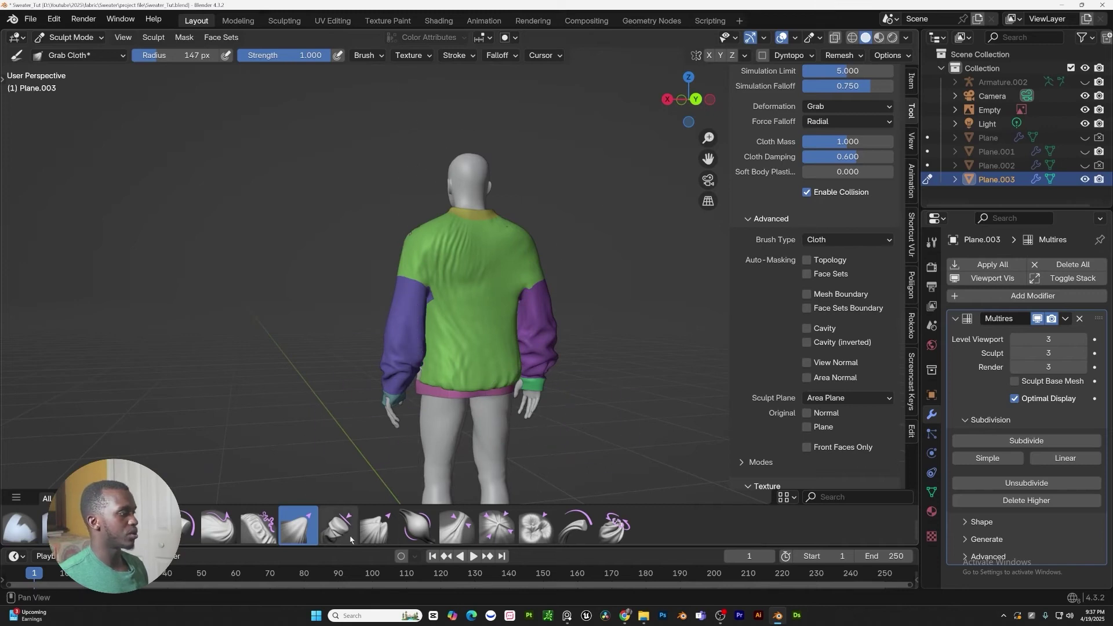
{"action": "left_click", "coordinate": [339, 526]}
{"action": "mouse_move", "coordinate": [347, 382]}
{"action": "middle_mouse_down"}
{"action": "mouse_move", "coordinate": [564, 385]}
{"action": "mouse_move", "coordinate": [641, 460]}
{"action": "middle_mouse_up"}
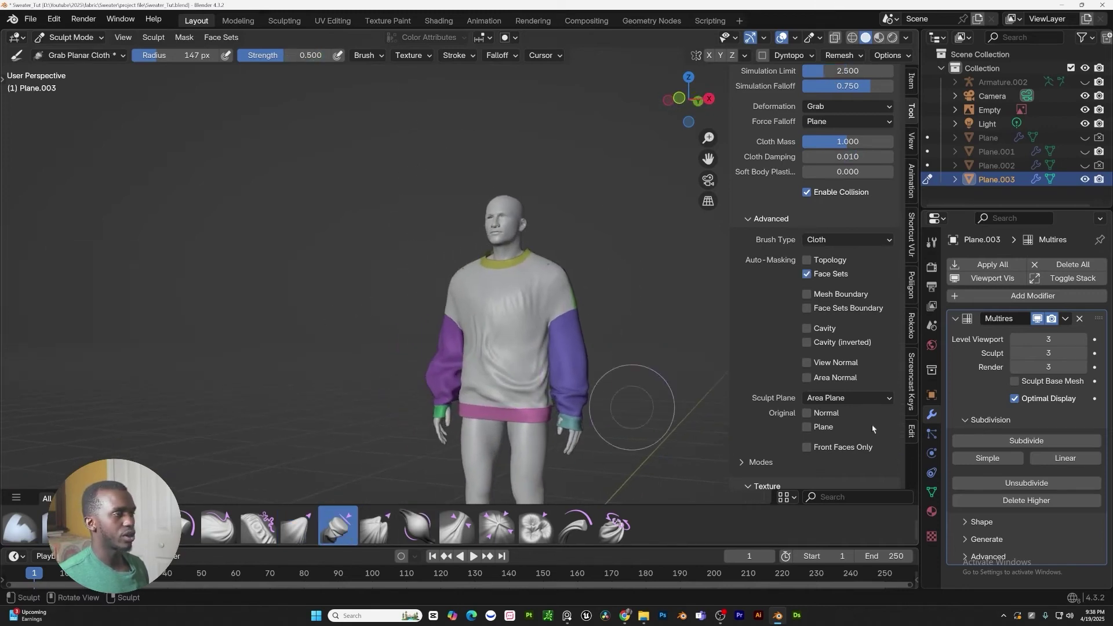
{"action": "left_click", "coordinate": [1014, 353]}
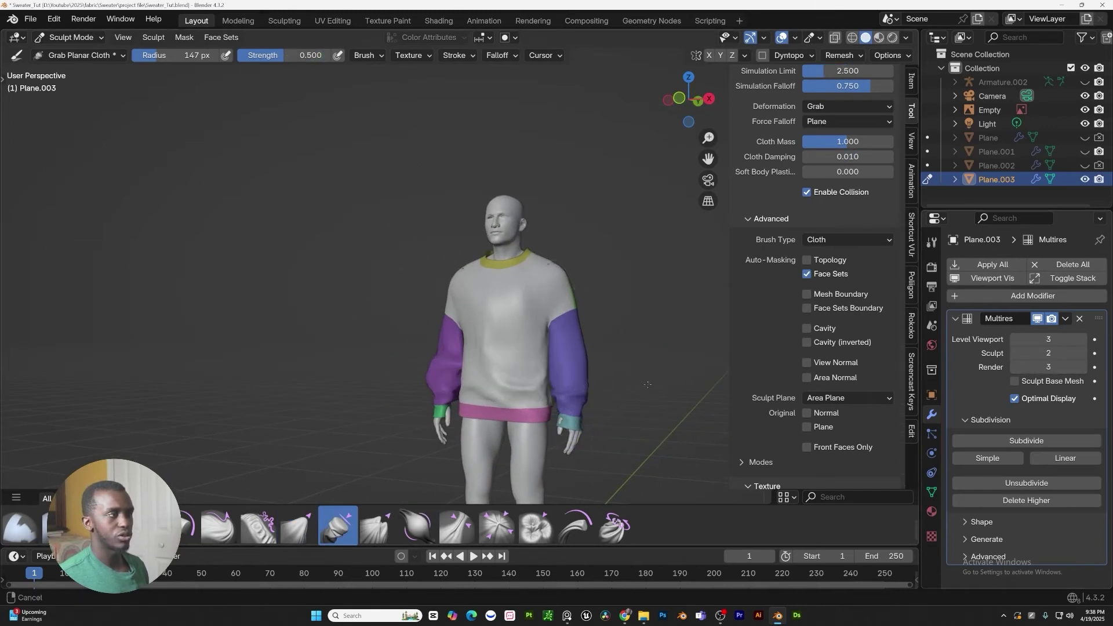
{"action": "middle_click_drag", "start_coordinate": [499, 371], "coordinate": [454, 363]}
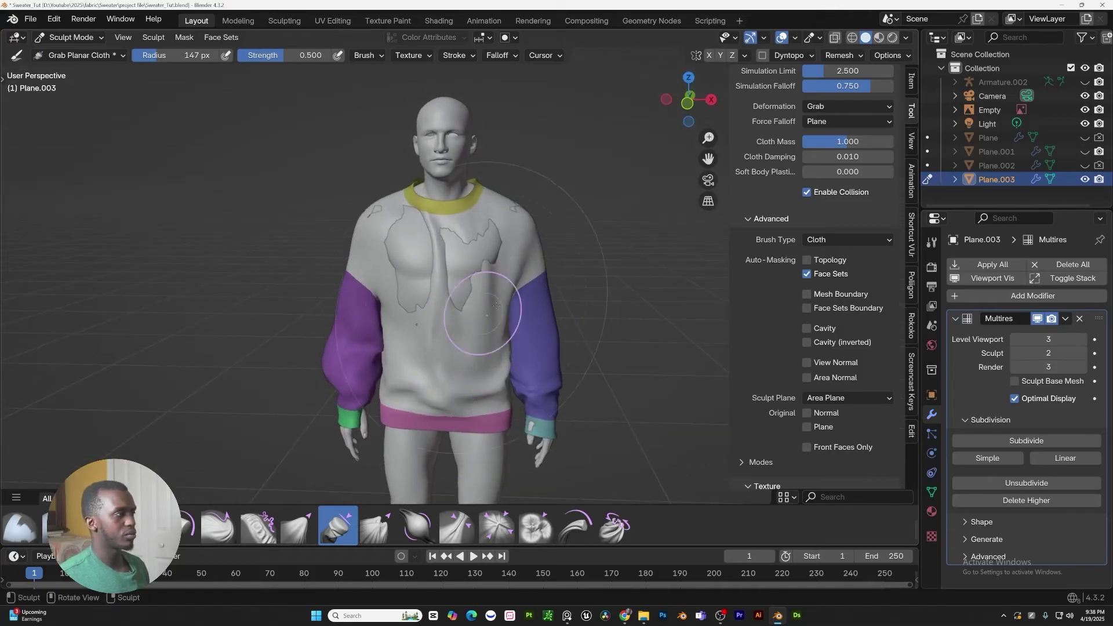
{"action": "left_click_drag", "start_coordinate": [485, 316], "coordinate": [471, 313]}
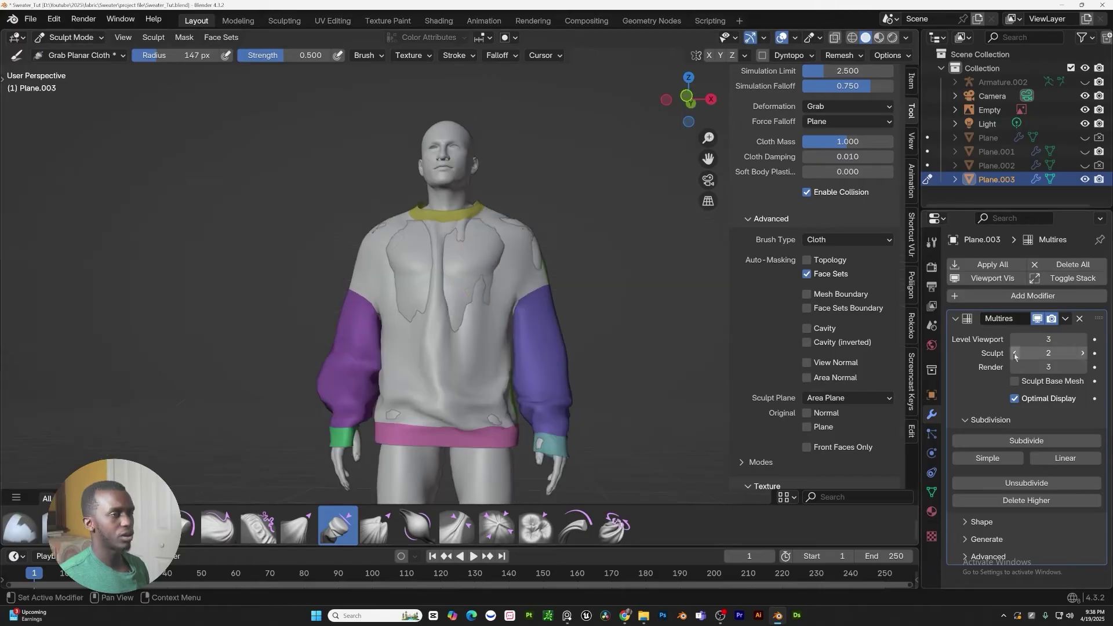
Set the Multires Sculpt level to 3 and pull the chest out over the body using the Grab brush at 187 px radius
{"action": "left_click", "coordinate": [1082, 354]}
{"action": "middle_click_drag", "start_coordinate": [565, 284], "coordinate": [516, 328], "text": "shift"}
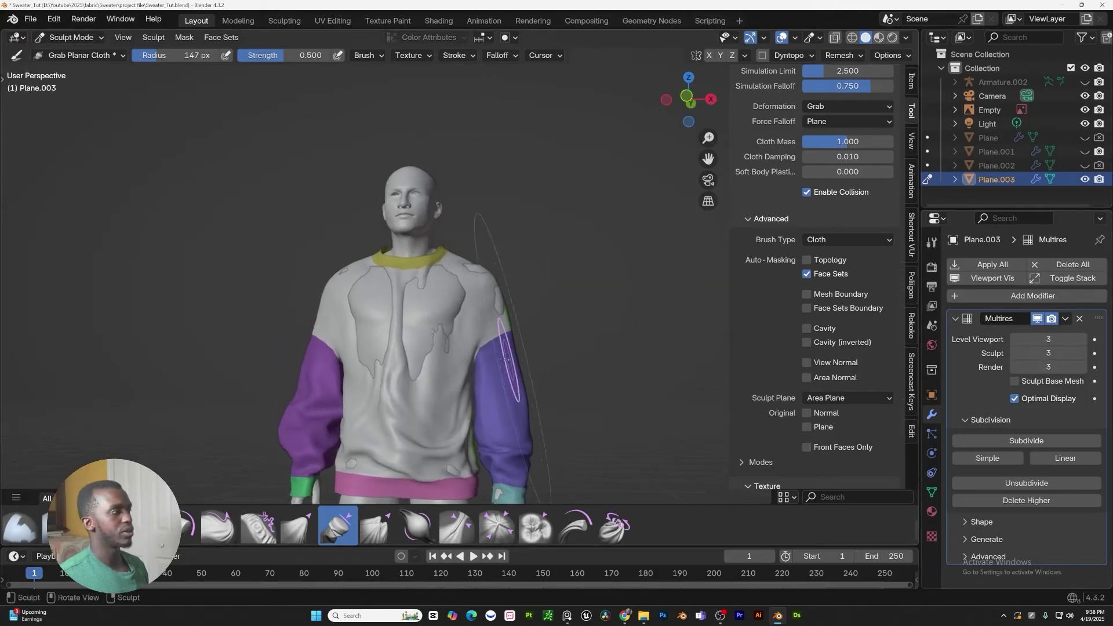
{"action": "mouse_move", "coordinate": [342, 294]}
{"action": "middle_mouse_down"}
{"action": "mouse_move", "coordinate": [381, 346]}
{"action": "mouse_move", "coordinate": [348, 342]}
{"action": "mouse_move", "coordinate": [417, 373]}
{"action": "mouse_move", "coordinate": [454, 348]}
{"action": "middle_mouse_up"}
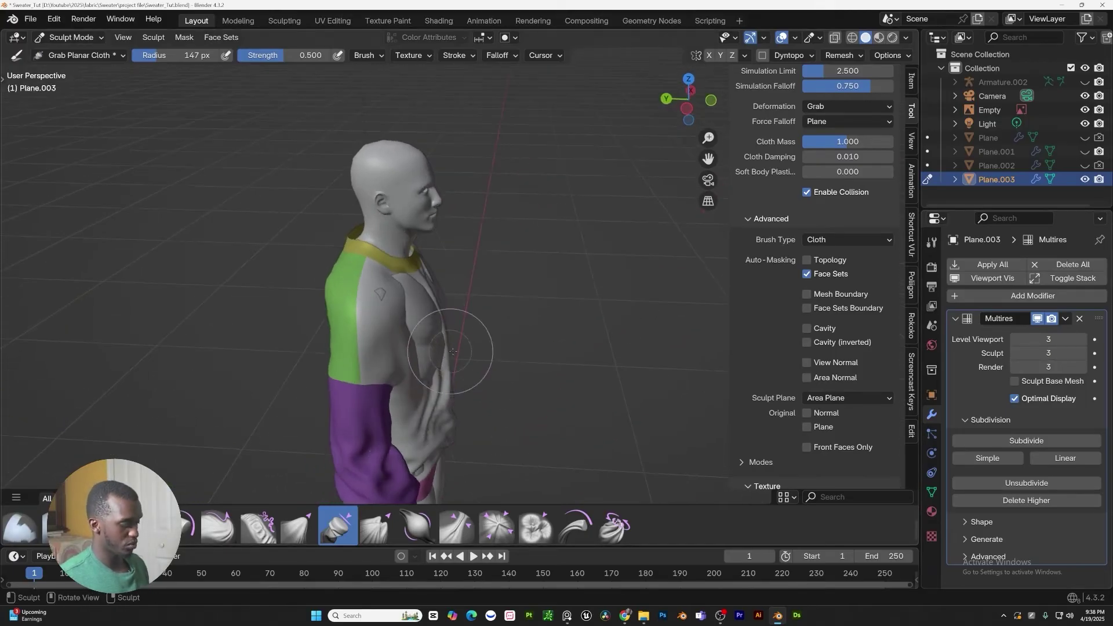
{"action": "key", "text": "g"}
{"action": "scroll", "coordinate": [411, 355], "scroll_direction": "down", "scroll_amount": 1}
{"action": "key", "text": "f"}
{"action": "left_click", "coordinate": [427, 360]}
{"action": "left_click_drag", "start_coordinate": [418, 334], "coordinate": [432, 336]}
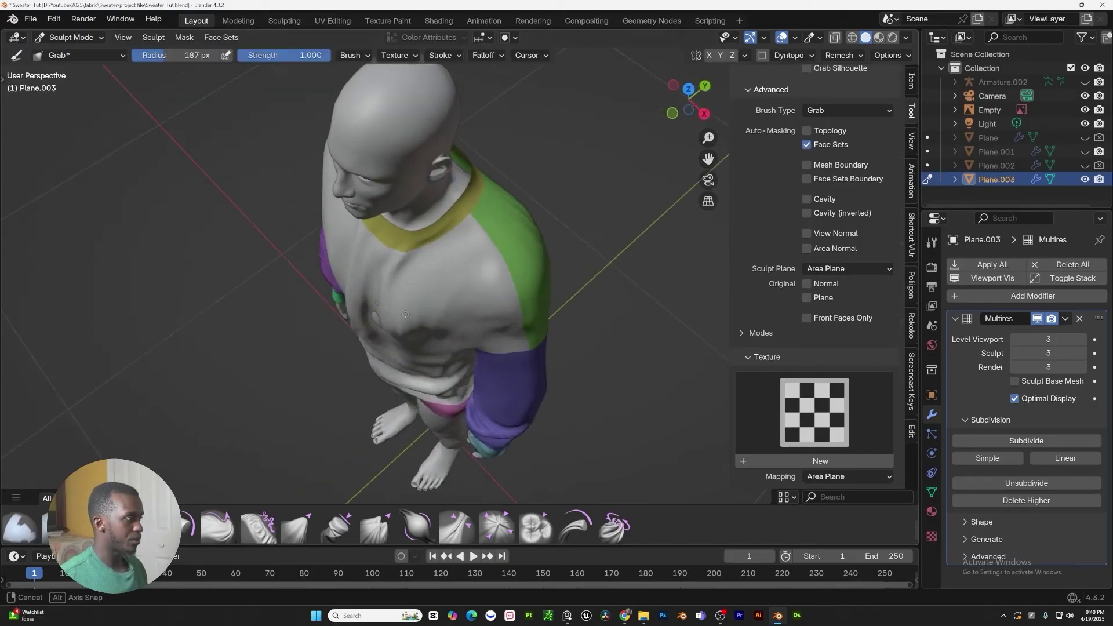
{"action": "middle_click_drag", "start_coordinate": [382, 324], "coordinate": [363, 364]}
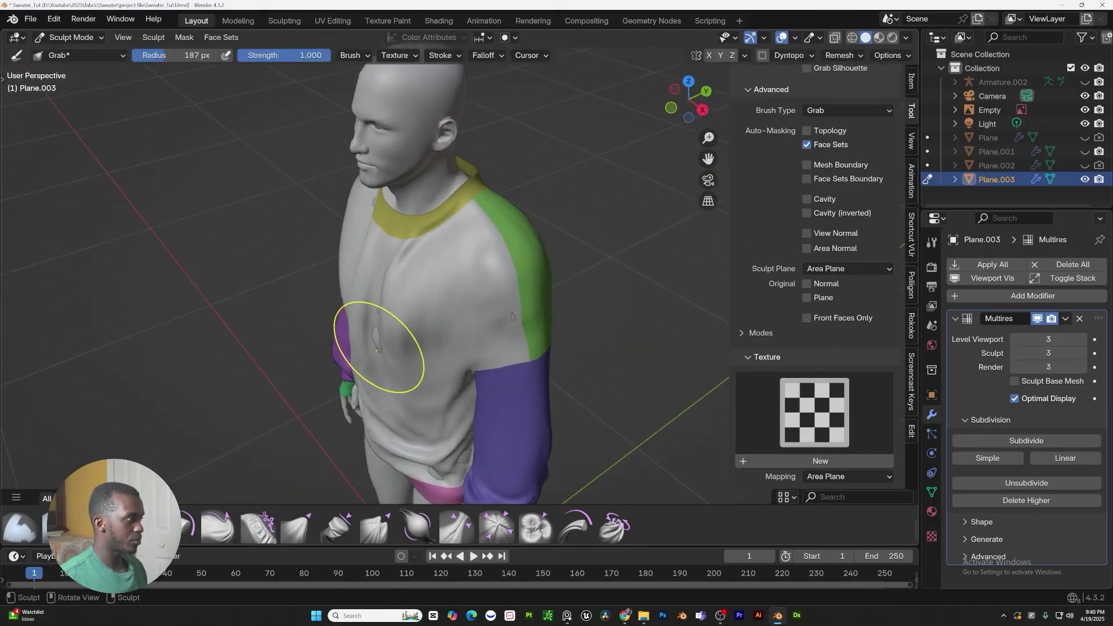
{"action": "left_click_drag", "start_coordinate": [377, 348], "coordinate": [385, 279]}
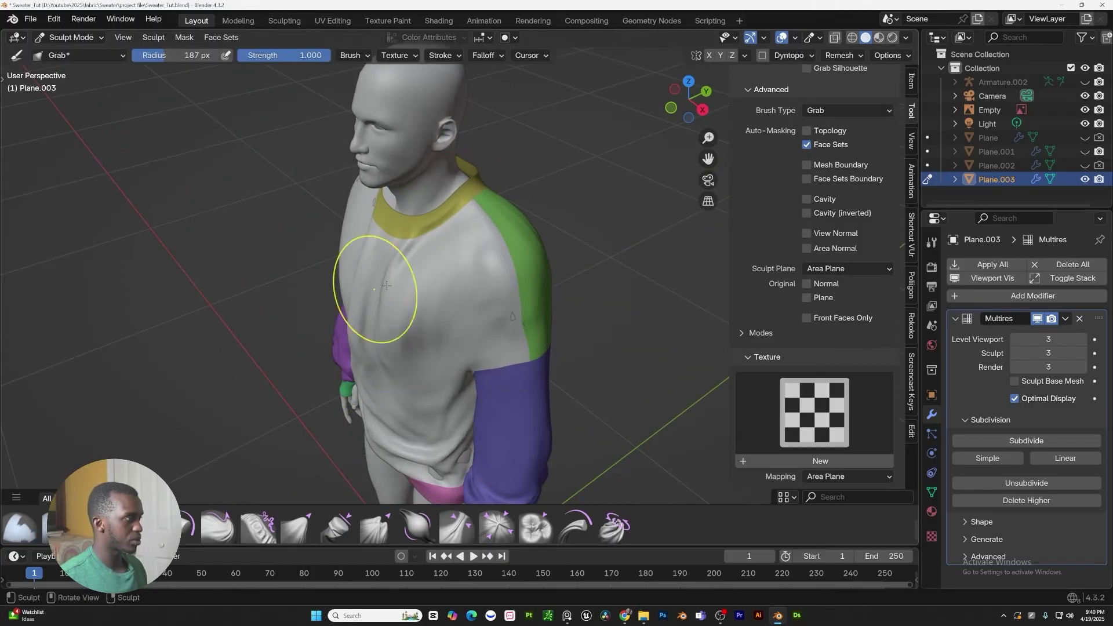
Soften the vertical folds at the centre of the chest with the Smooth brush, and return to the Grab brush
{"action": "mouse_move", "coordinate": [385, 278]}
{"action": "middle_mouse_down"}
{"action": "mouse_move", "coordinate": [452, 273]}
{"action": "mouse_move", "coordinate": [416, 254]}
{"action": "middle_mouse_up"}
{"action": "scroll", "coordinate": [446, 284], "scroll_direction": "up", "scroll_amount": 1}
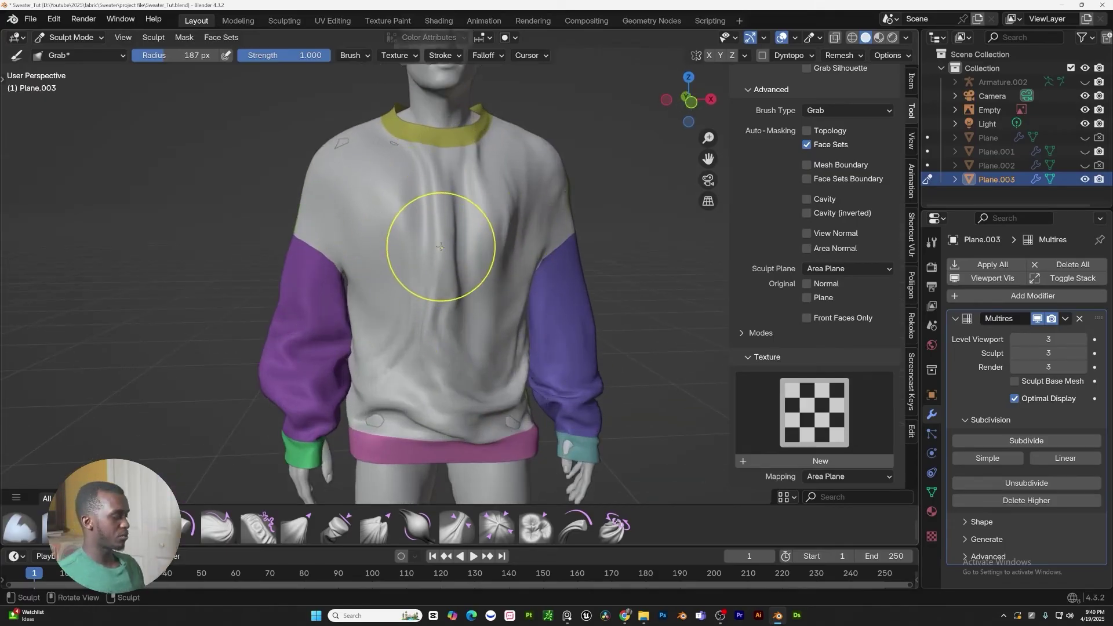
{"action": "key", "text": "s"}
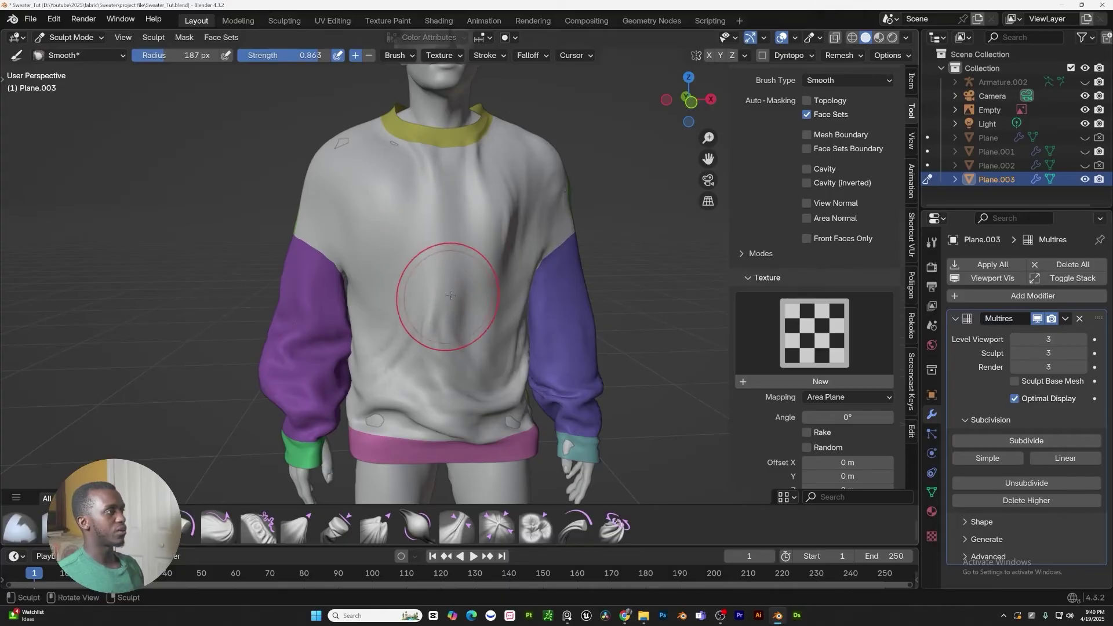
{"action": "key", "text": "g"}
{"action": "scroll", "coordinate": [450, 296], "scroll_direction": "down", "scroll_amount": 2}
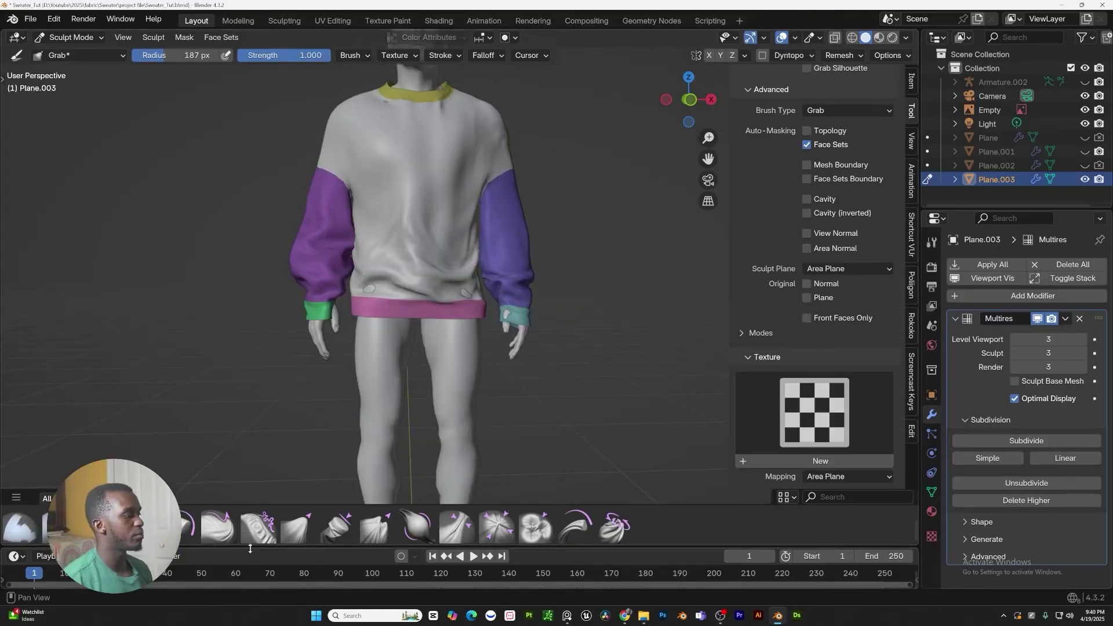
Pull diagonal folds across the front torso and chest using Grab Planar Cloth at a 187 px radius
{"action": "left_click", "coordinate": [338, 527]}
{"action": "mouse_move", "coordinate": [484, 331]}
{"action": "middle_mouse_down"}
{"action": "mouse_move", "coordinate": [474, 350]}
{"action": "mouse_move", "coordinate": [525, 447]}
{"action": "middle_mouse_up"}
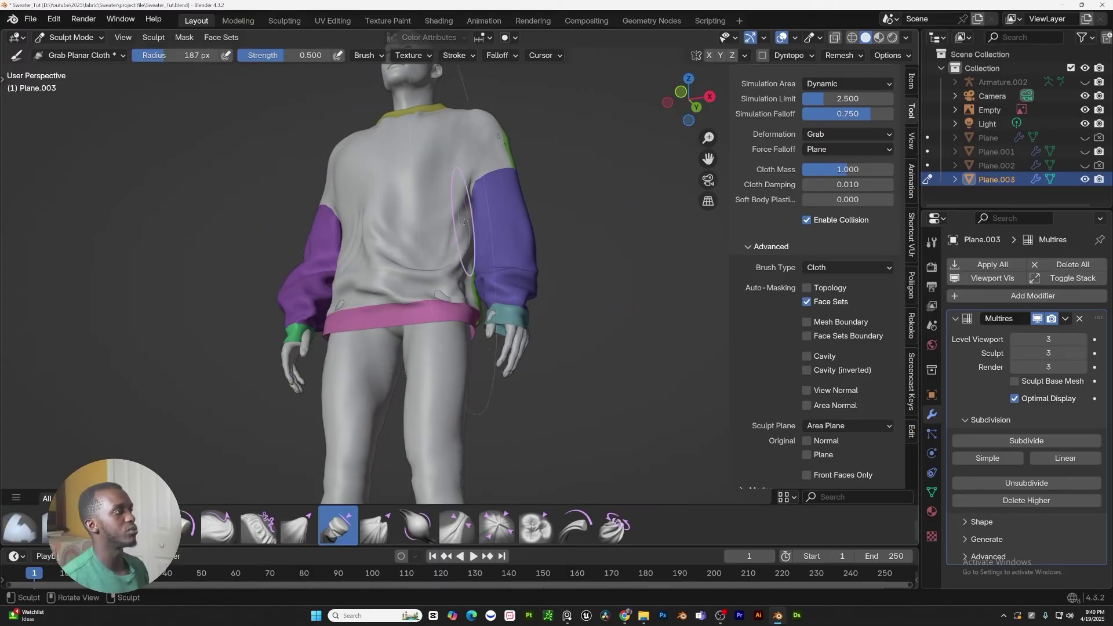
{"action": "middle_click_drag", "start_coordinate": [216, 201], "coordinate": [264, 255]}
{"action": "middle_click_drag", "start_coordinate": [422, 254], "coordinate": [438, 223]}
{"action": "middle_click_drag", "start_coordinate": [438, 223], "coordinate": [457, 266], "text": "shift"}
{"action": "middle_click_drag", "start_coordinate": [396, 168], "coordinate": [470, 255]}
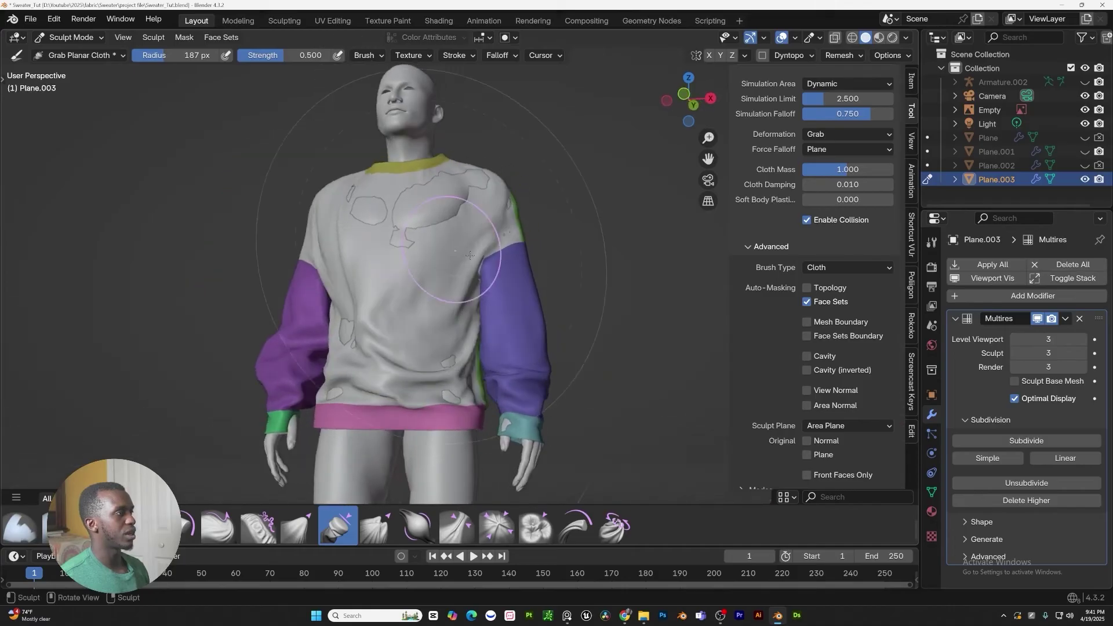
{"action": "mouse_move", "coordinate": [473, 213]}
{"action": "middle_mouse_down"}
{"action": "mouse_move", "coordinate": [401, 267]}
{"action": "mouse_move", "coordinate": [438, 271]}
{"action": "mouse_move", "coordinate": [491, 227]}
{"action": "middle_mouse_up"}
Pull the chest and shoulders outward over the protruding body with the Grab brush at a 259 px radius
{"action": "left_click_drag", "start_coordinate": [400, 267], "coordinate": [400, 268]}
{"action": "mouse_move", "coordinate": [417, 227]}
{"action": "middle_mouse_down"}
{"action": "mouse_move", "coordinate": [382, 226]}
{"action": "mouse_move", "coordinate": [450, 241]}
{"action": "mouse_move", "coordinate": [455, 260]}
{"action": "mouse_move", "coordinate": [526, 279]}
{"action": "middle_mouse_up"}
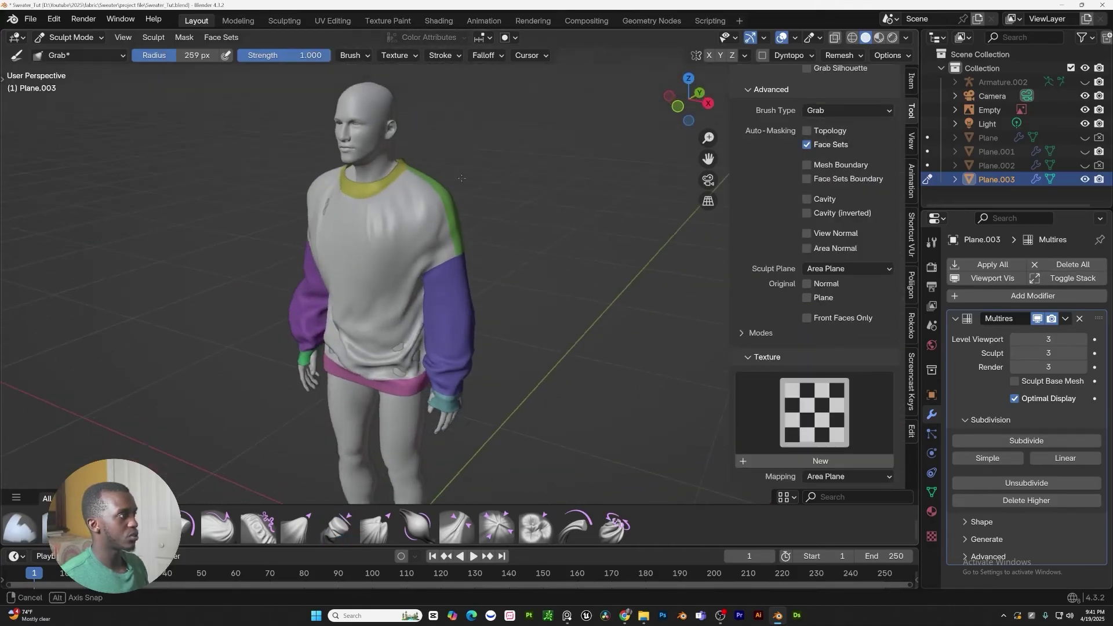
{"action": "scroll", "coordinate": [450, 241], "scroll_direction": "up", "scroll_amount": 2}
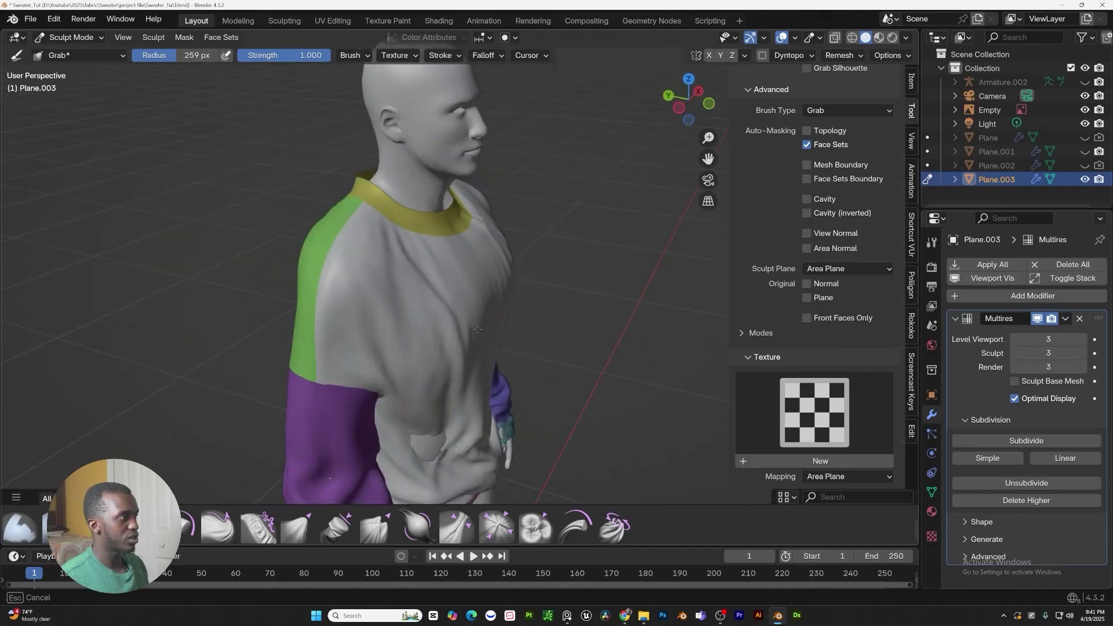
{"action": "scroll", "coordinate": [478, 330], "scroll_direction": "down", "scroll_amount": 3}
{"action": "middle_click_drag", "start_coordinate": [478, 329], "coordinate": [455, 267], "text": "shift"}
Add more torso folds with Grab Planar Cloth, and cover the exposed body using Grab with Face Sets auto-masking off
{"action": "left_click", "coordinate": [338, 526]}
{"action": "middle_click_drag", "start_coordinate": [503, 321], "coordinate": [400, 305], "text": "shift"}
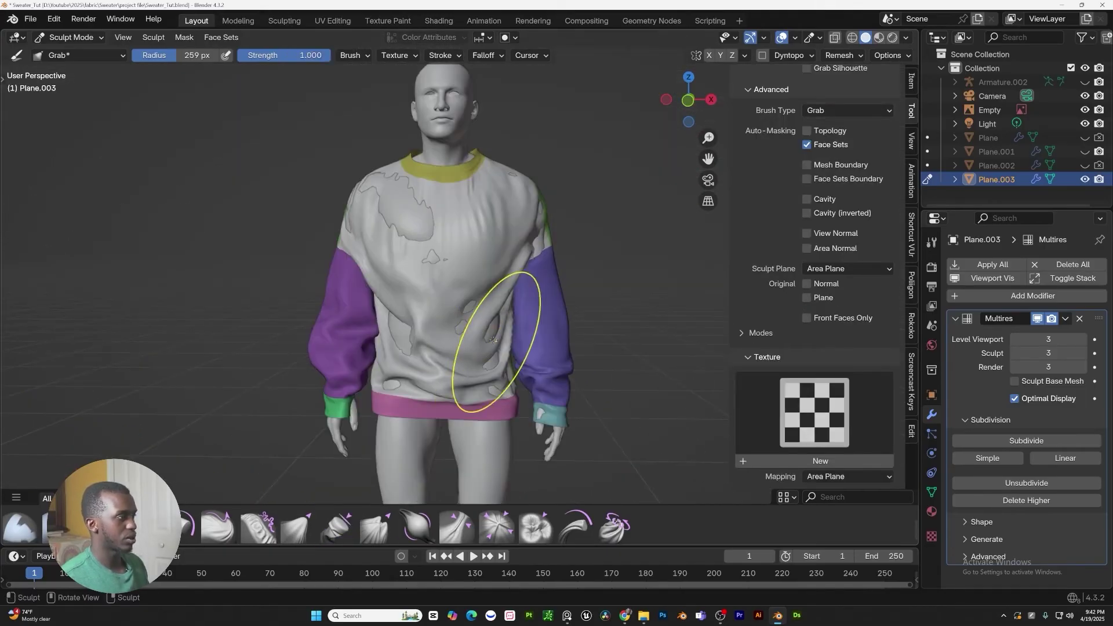
{"action": "middle_click_drag", "start_coordinate": [494, 340], "coordinate": [513, 281]}
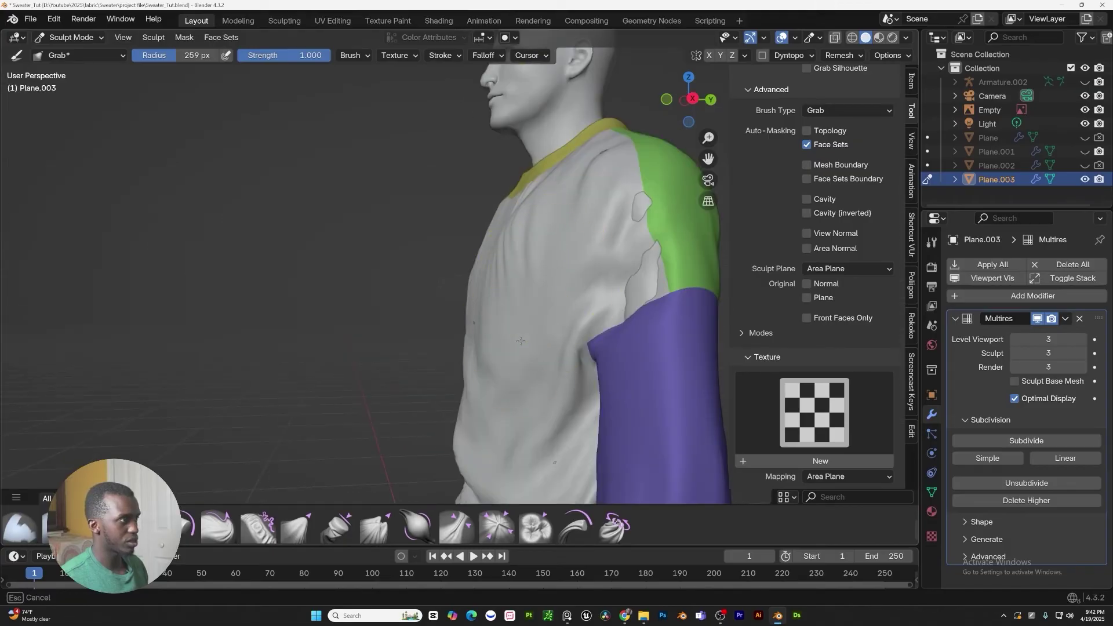
{"action": "middle_click_drag", "start_coordinate": [529, 337], "coordinate": [649, 249]}
{"action": "left_click", "coordinate": [807, 143]}
{"action": "mouse_move", "coordinate": [532, 319]}
{"action": "middle_mouse_down"}
{"action": "mouse_move", "coordinate": [530, 191]}
{"action": "mouse_move", "coordinate": [526, 323]}
{"action": "mouse_move", "coordinate": [434, 284]}
{"action": "mouse_move", "coordinate": [452, 278]}
{"action": "middle_mouse_up"}
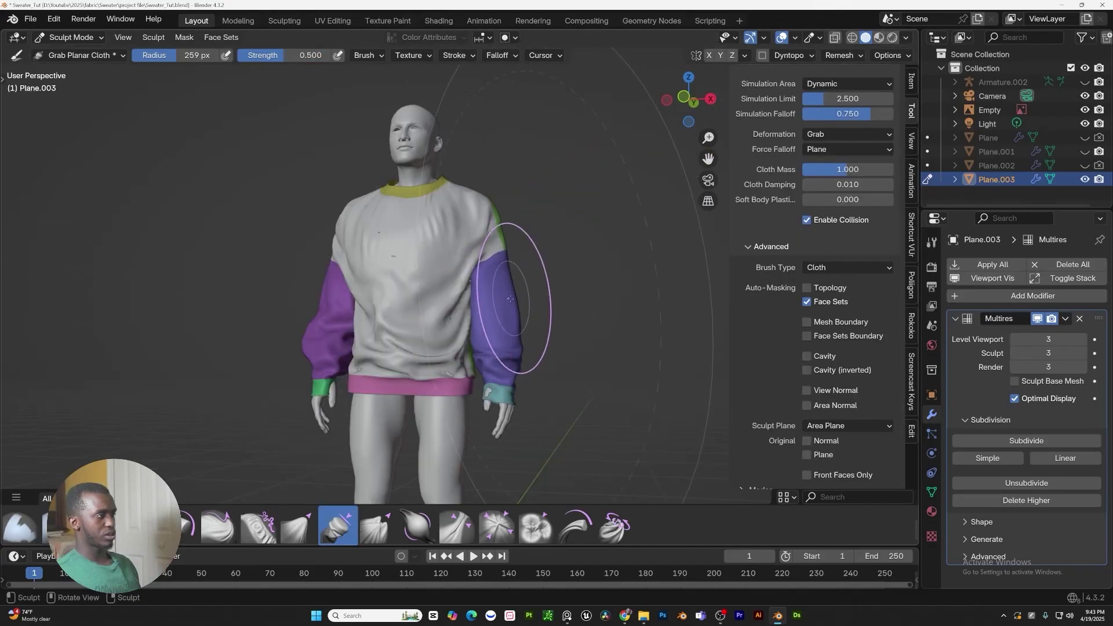
Set the brush radius to 105 px and pull folds into the blue sleeve with Grab Planar Cloth
{"action": "key", "text": "f"}
{"action": "left_click", "coordinate": [509, 284]}
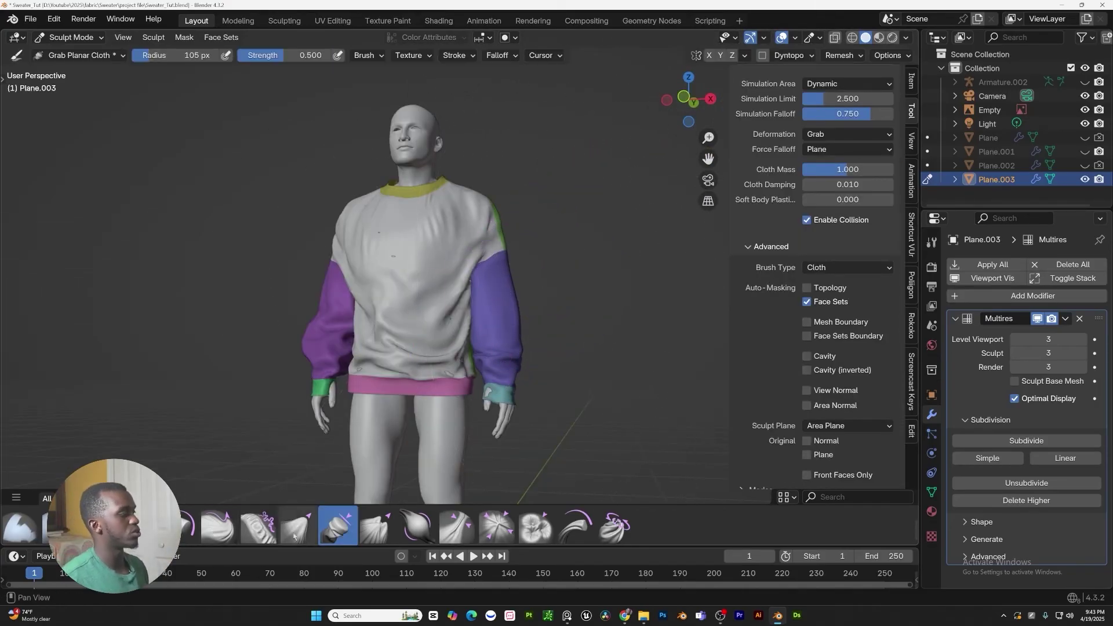
{"action": "left_click", "coordinate": [230, 538]}
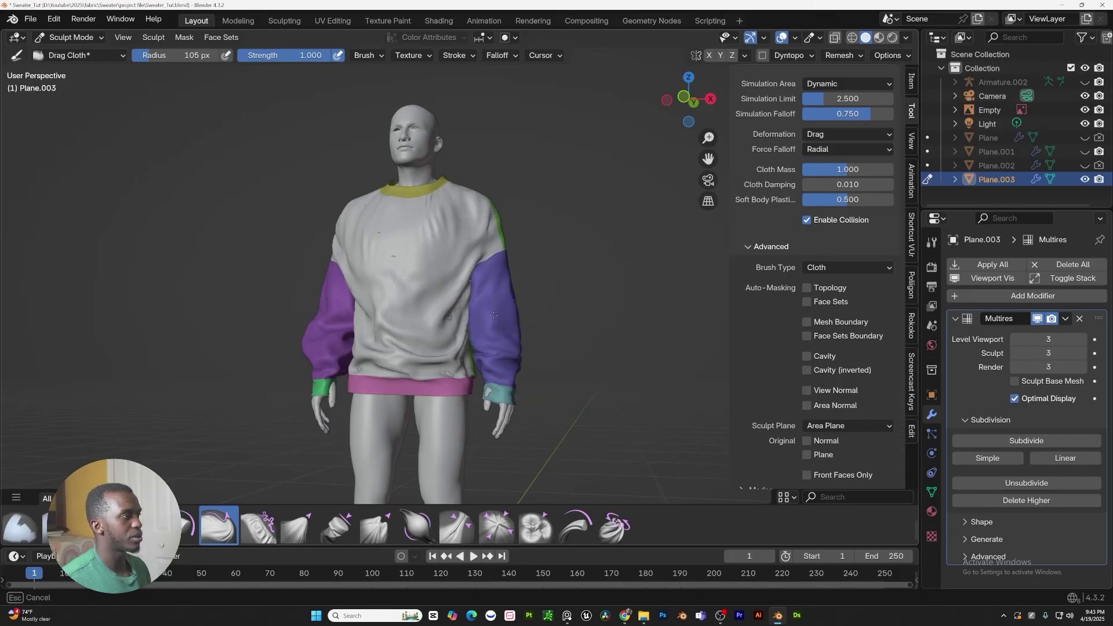
{"action": "middle_click_drag", "start_coordinate": [547, 316], "coordinate": [467, 307]}
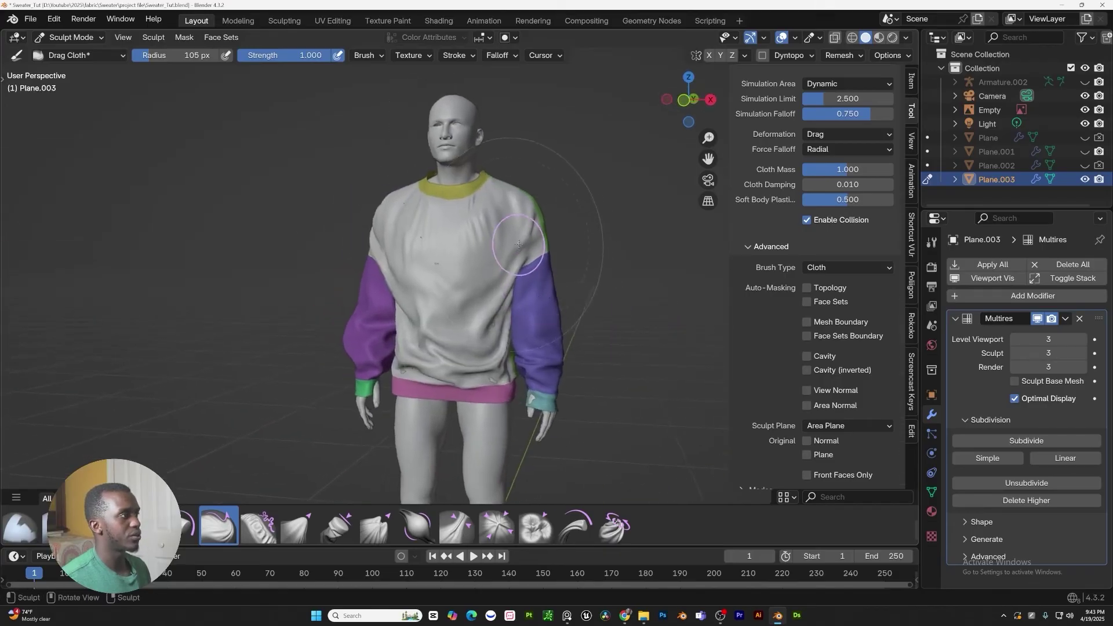
{"action": "scroll", "coordinate": [429, 400], "scroll_direction": "up", "scroll_amount": 2}
{"action": "left_click", "coordinate": [338, 527]}
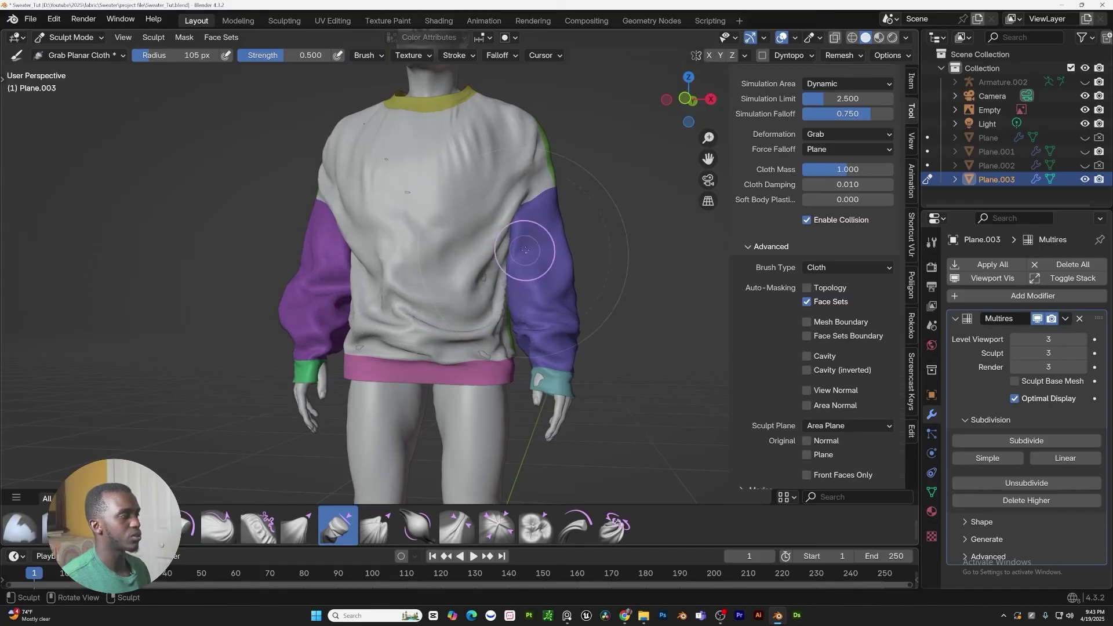
{"action": "left_click_drag", "start_coordinate": [525, 250], "coordinate": [540, 247]}
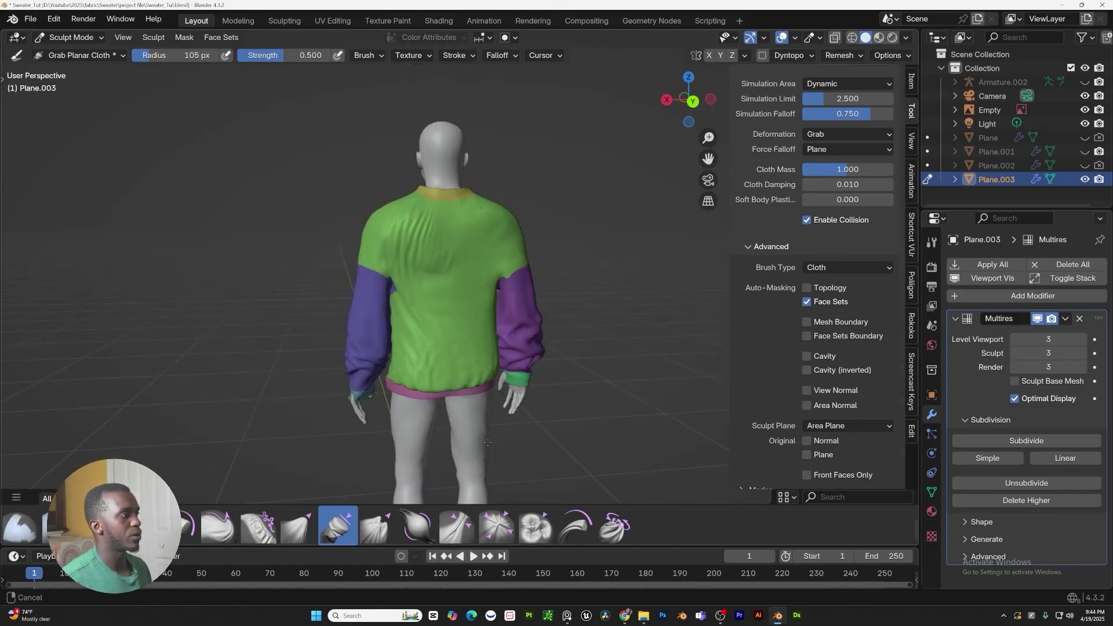
Raise the brush radius to 210 px and pull folds across the green back panel with Grab Planar Cloth
{"action": "middle_click_drag", "start_coordinate": [470, 359], "coordinate": [472, 294], "text": "shift"}
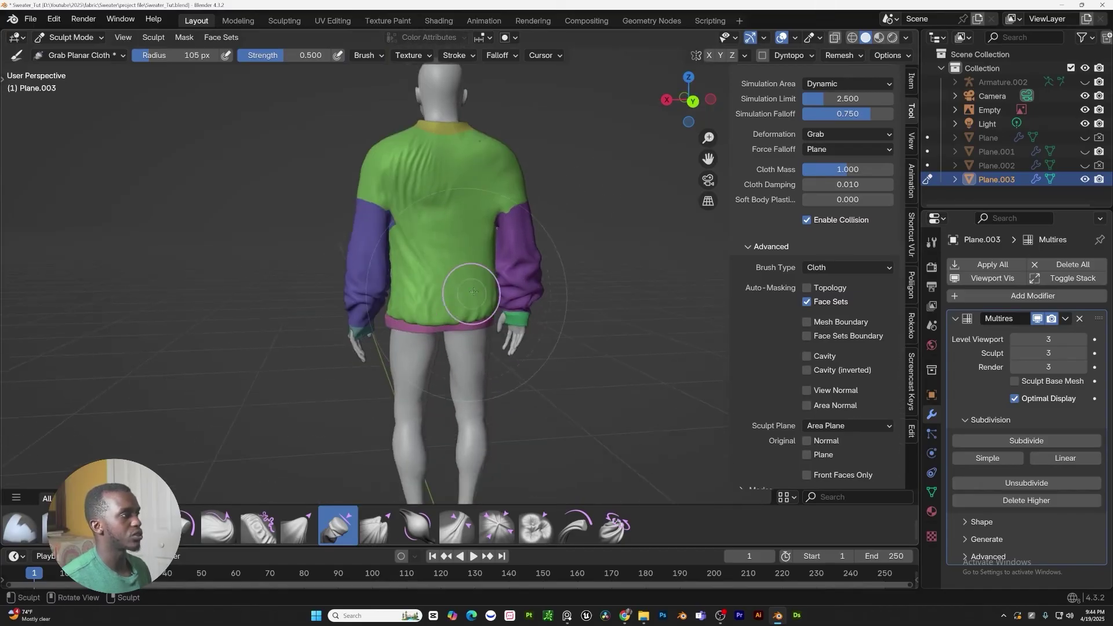
{"action": "scroll", "coordinate": [471, 293], "scroll_direction": "up", "scroll_amount": 3}
{"action": "left_click_drag", "start_coordinate": [441, 230], "coordinate": [442, 251]}
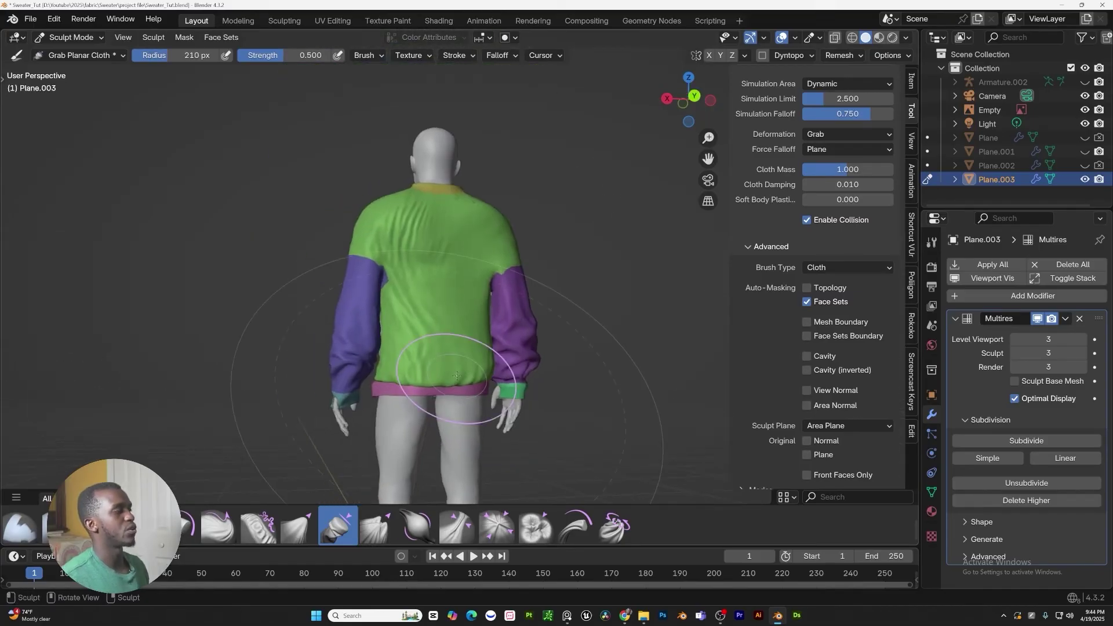
{"action": "middle_click_drag", "start_coordinate": [461, 374], "coordinate": [436, 375]}
{"action": "scroll", "coordinate": [437, 376], "scroll_direction": "up", "scroll_amount": 2}
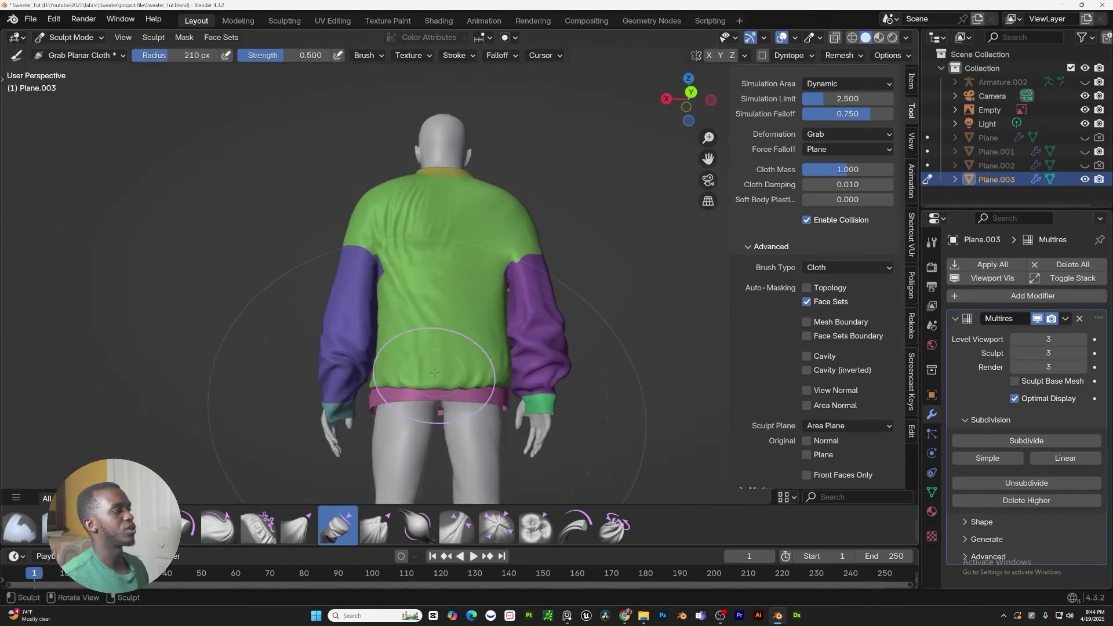
{"action": "mouse_move", "coordinate": [441, 374]}
{"action": "left_mouse_down"}
{"action": "mouse_move", "coordinate": [469, 210]}
{"action": "mouse_move", "coordinate": [469, 279]}
{"action": "left_mouse_up"}
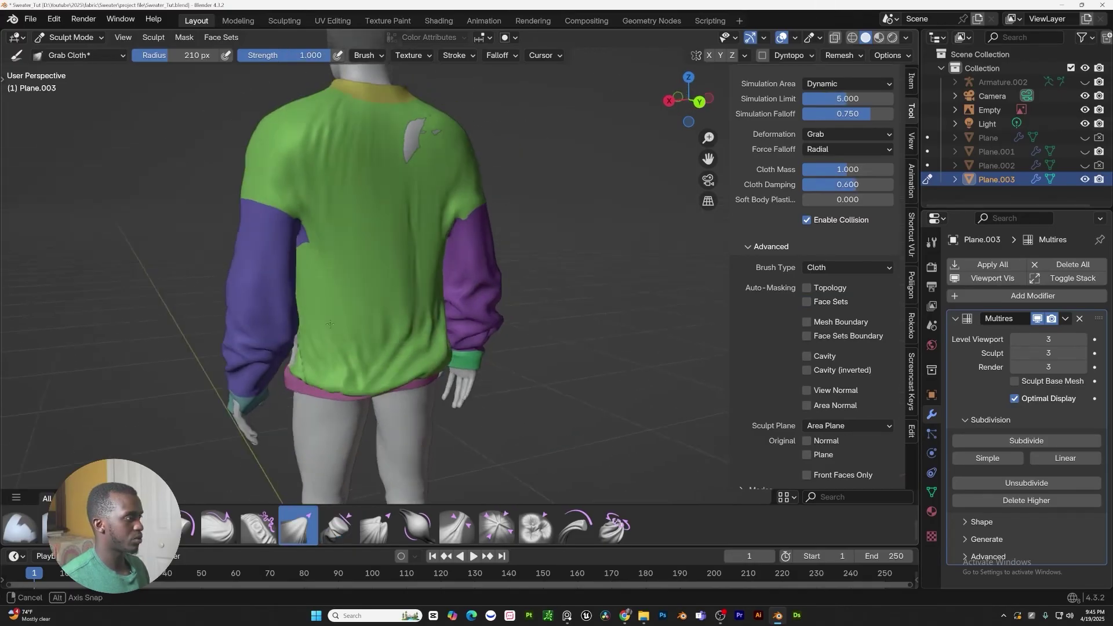
Pull the lower and middle parts of the green back into looser folds using Grab Cloth at a 210 px radius
{"action": "middle_click_drag", "start_coordinate": [330, 323], "coordinate": [337, 326]}
{"action": "mouse_move", "coordinate": [336, 326]}
{"action": "left_mouse_down"}
{"action": "mouse_move", "coordinate": [385, 342]}
{"action": "mouse_move", "coordinate": [336, 334]}
{"action": "left_mouse_up"}
{"action": "mouse_move", "coordinate": [397, 362]}
{"action": "middle_mouse_down", "text": "shift"}
{"action": "mouse_move", "coordinate": [375, 371]}
{"action": "mouse_move", "coordinate": [424, 388]}
{"action": "middle_mouse_up", "text": "shift"}
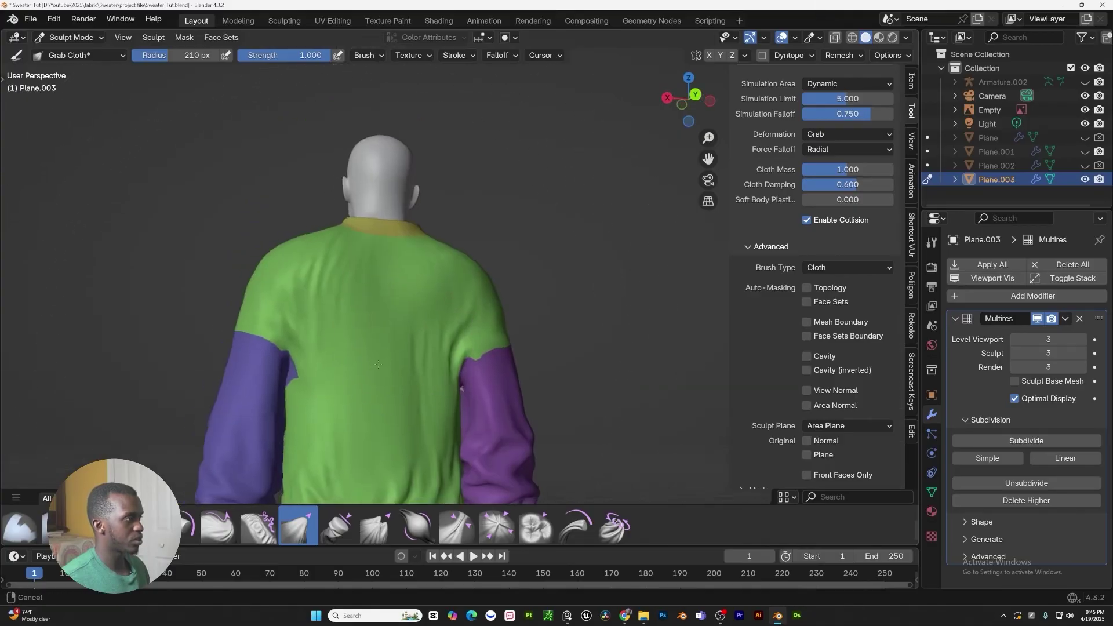
{"action": "left_click_drag", "start_coordinate": [363, 374], "coordinate": [354, 369]}
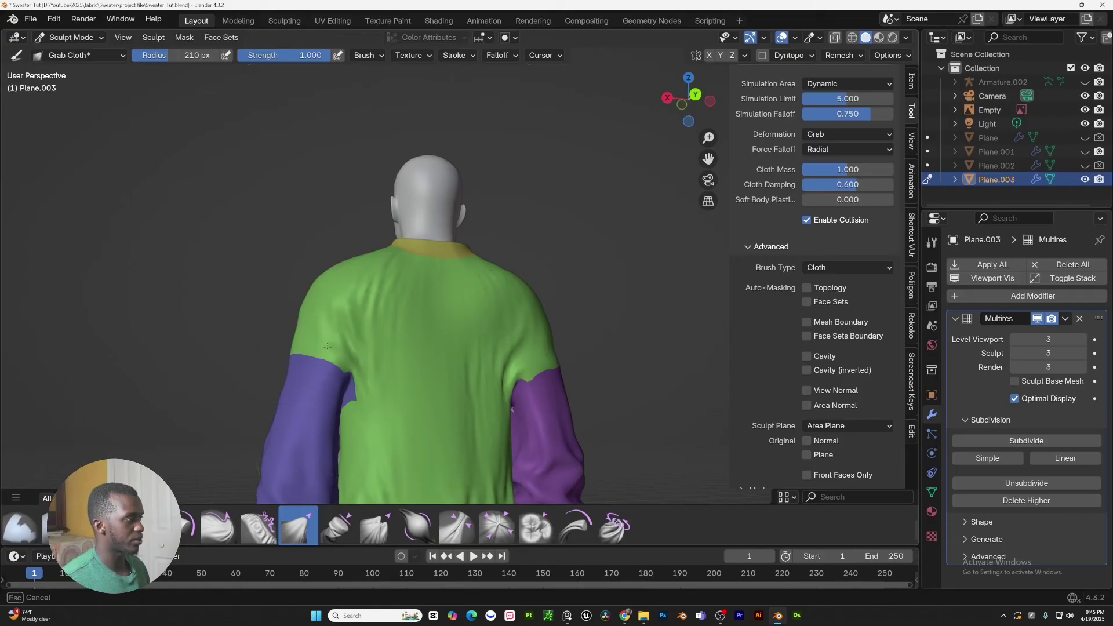
{"action": "scroll", "coordinate": [376, 358], "scroll_direction": "down", "scroll_amount": 4}
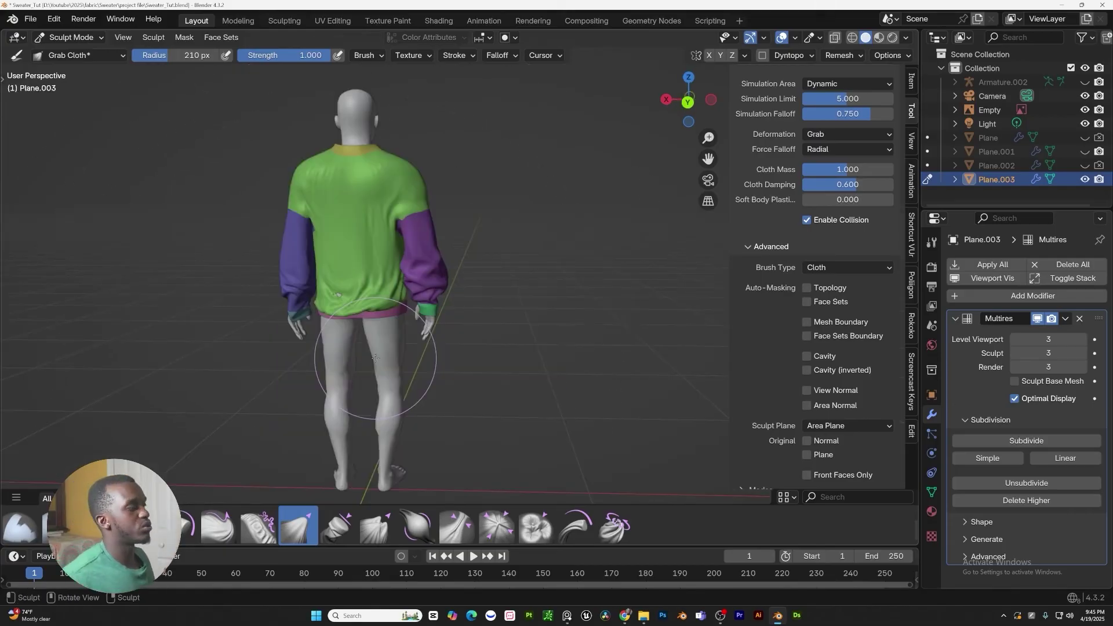
{"action": "scroll", "coordinate": [396, 175], "scroll_direction": "up", "scroll_amount": 4}
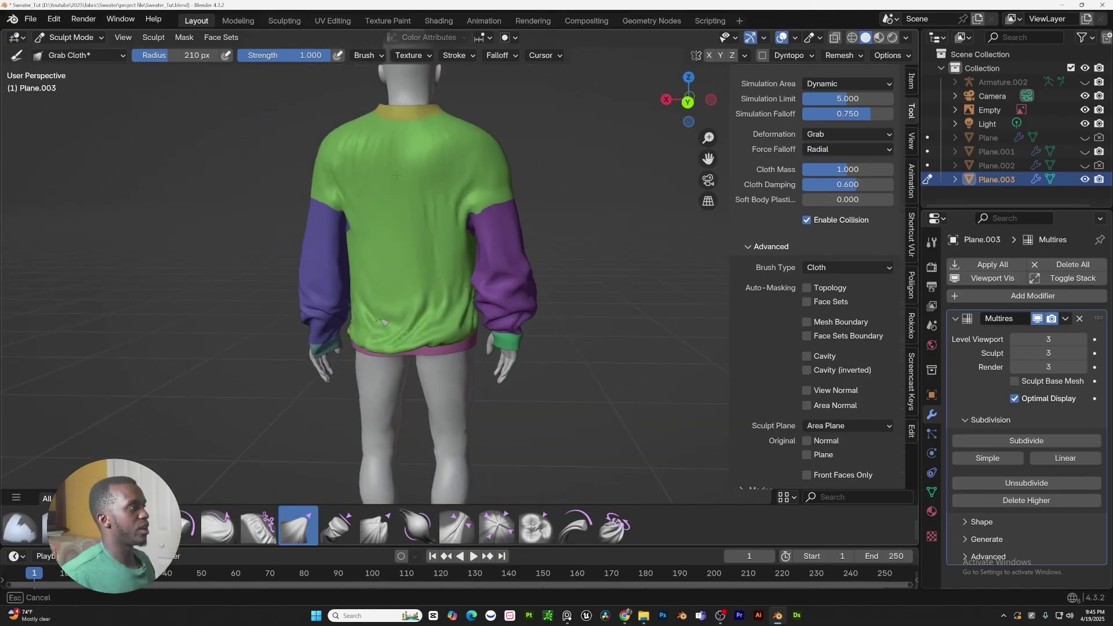
Pull the cloth across the upper back with Grab Cloth, undoing one stroke and redoing it
{"action": "left_click_drag", "start_coordinate": [396, 175], "coordinate": [359, 210]}
{"action": "mouse_move", "coordinate": [420, 198]}
{"action": "middle_mouse_down"}
{"action": "mouse_move", "coordinate": [452, 195]}
{"action": "mouse_move", "coordinate": [443, 167]}
{"action": "middle_mouse_up"}
{"action": "key", "text": "ctrl+z"}
{"action": "left_click_drag", "start_coordinate": [424, 169], "coordinate": [444, 171]}
{"action": "middle_click_drag", "start_coordinate": [443, 172], "coordinate": [488, 240]}
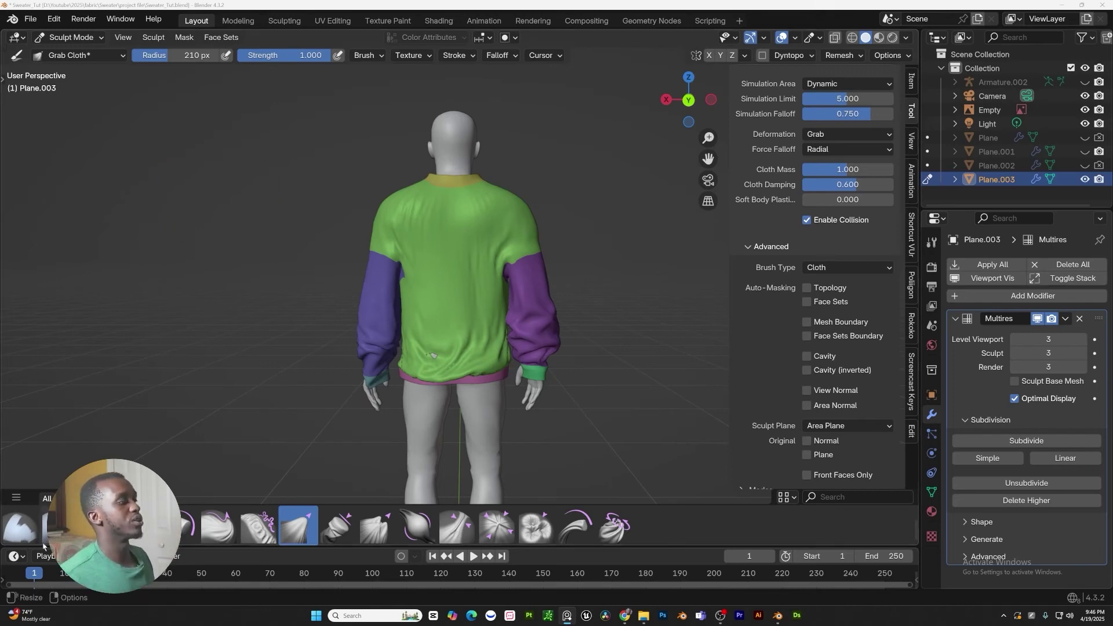
Lift the lower back above the pink hem with Grab Cloth and check its bulge from the side
{"action": "scroll", "coordinate": [398, 323], "scroll_direction": "up", "scroll_amount": 3}
{"action": "left_click_drag", "start_coordinate": [385, 398], "coordinate": [370, 360]}
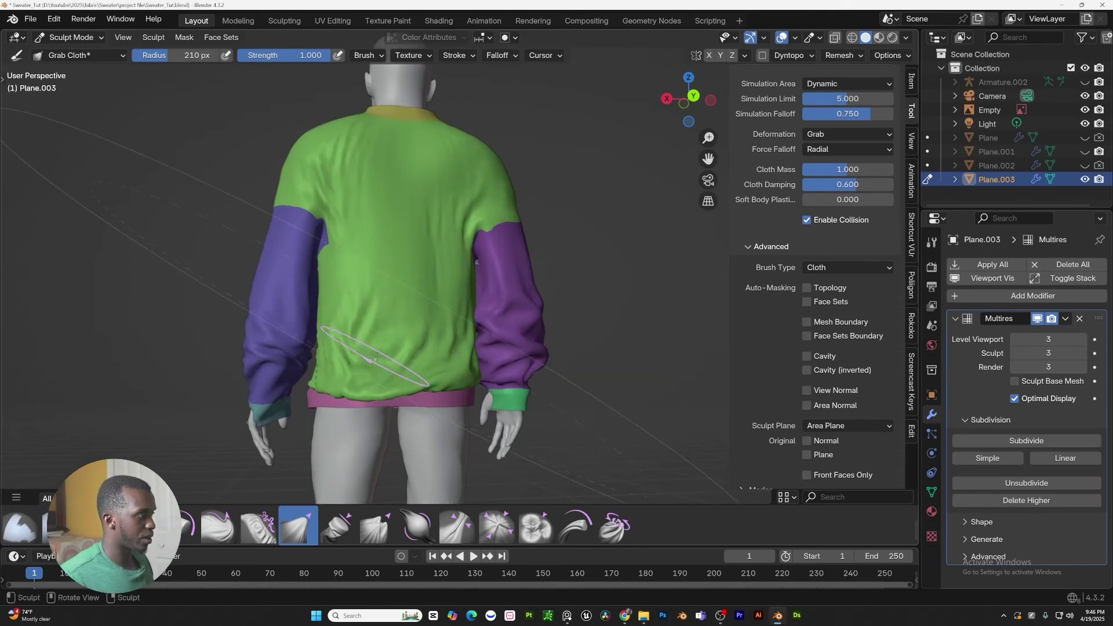
{"action": "middle_click_drag", "start_coordinate": [376, 358], "coordinate": [386, 363]}
{"action": "middle_click_drag", "start_coordinate": [467, 336], "coordinate": [343, 327]}
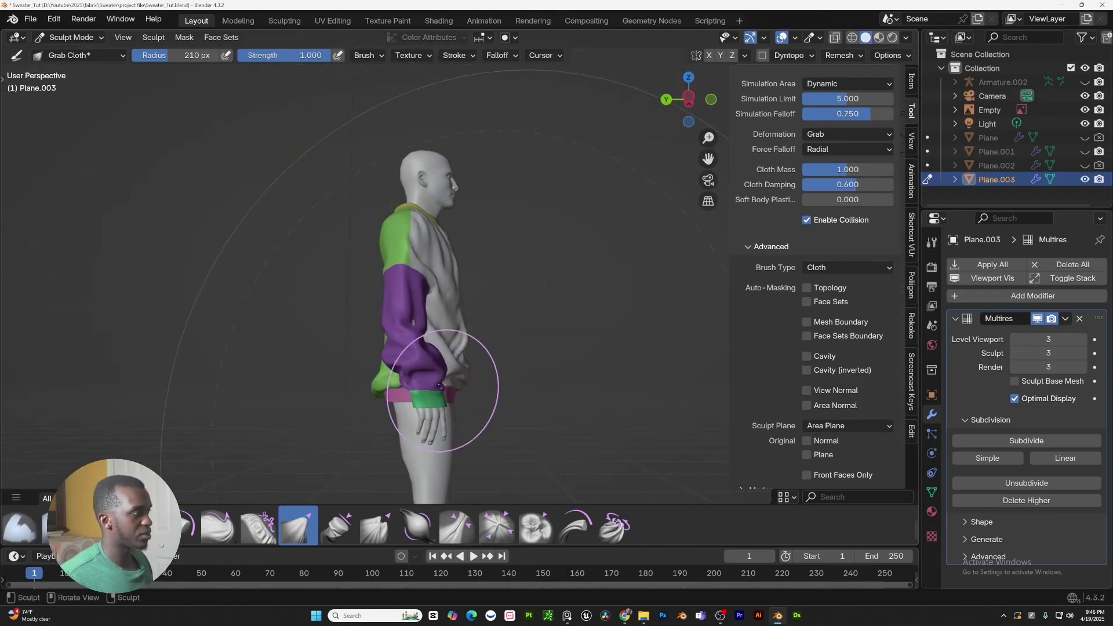
{"action": "mouse_move", "coordinate": [440, 386]}
{"action": "middle_mouse_down"}
{"action": "mouse_move", "coordinate": [400, 371]}
{"action": "mouse_move", "coordinate": [481, 339]}
{"action": "mouse_move", "coordinate": [403, 350]}
{"action": "middle_mouse_up"}
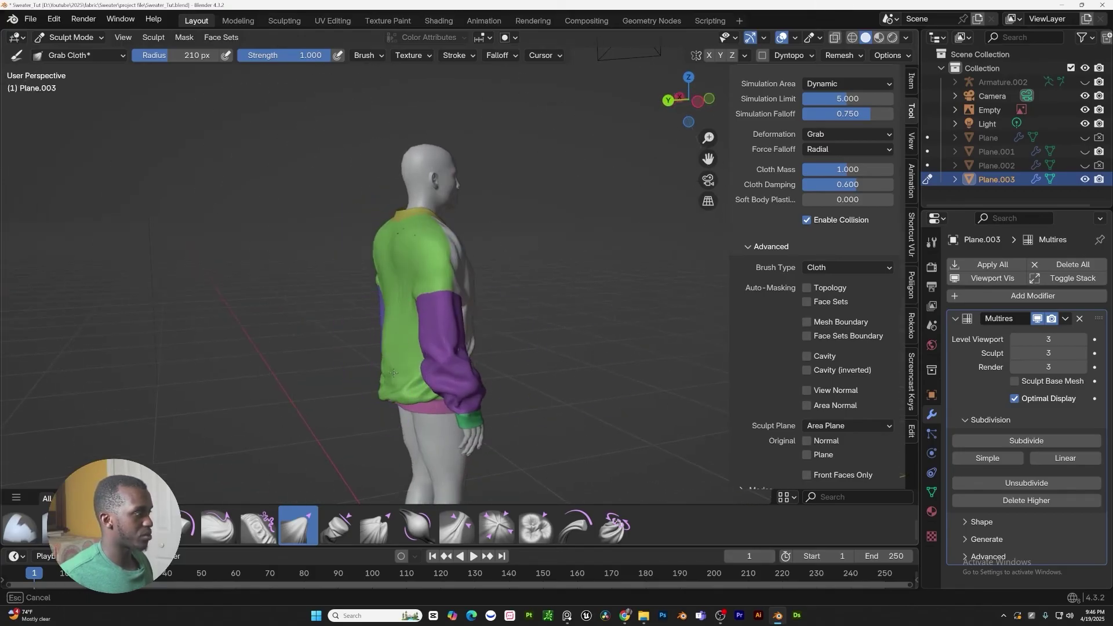
{"action": "mouse_move", "coordinate": [386, 374]}
{"action": "middle_mouse_down"}
{"action": "mouse_move", "coordinate": [311, 335]}
{"action": "mouse_move", "coordinate": [406, 325]}
{"action": "mouse_move", "coordinate": [510, 277]}
{"action": "mouse_move", "coordinate": [384, 349]}
{"action": "mouse_move", "coordinate": [400, 342]}
{"action": "middle_mouse_up"}
Work folds into the middle of the green back using Drag Cloth and Grab Planar Cloth at a 210 px radius
{"action": "left_click", "coordinate": [218, 526]}
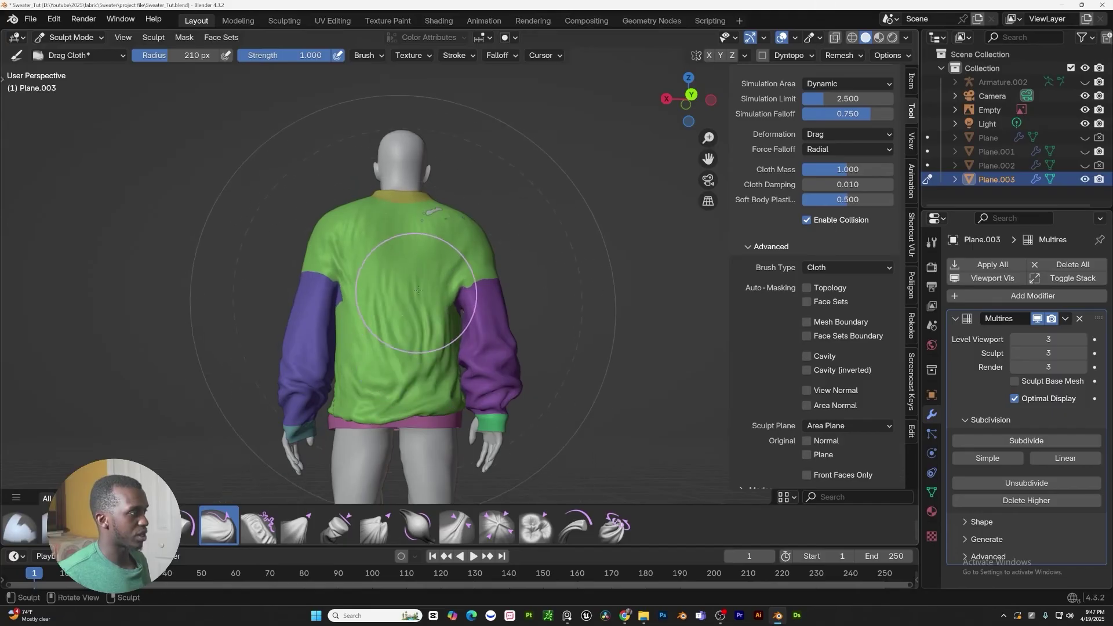
{"action": "middle_click_drag", "start_coordinate": [418, 290], "coordinate": [428, 392]}
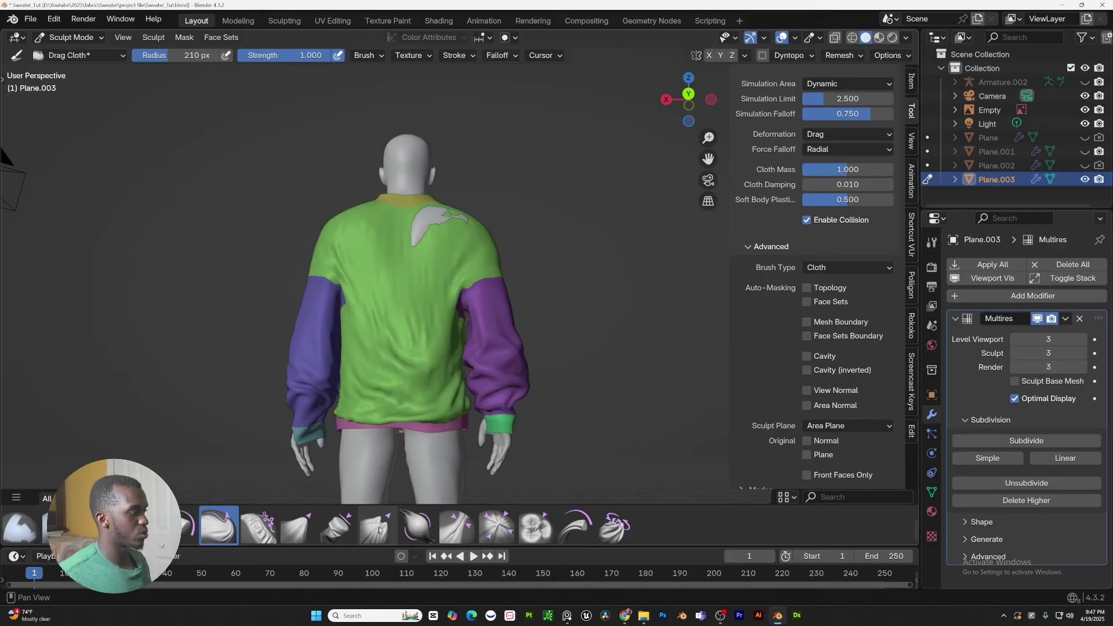
{"action": "left_click", "coordinate": [338, 526]}
{"action": "left_click_drag", "start_coordinate": [406, 344], "coordinate": [409, 341]}
{"action": "mouse_move", "coordinate": [405, 347]}
{"action": "middle_mouse_down"}
{"action": "mouse_move", "coordinate": [345, 393]}
{"action": "mouse_move", "coordinate": [393, 408]}
{"action": "middle_mouse_up"}
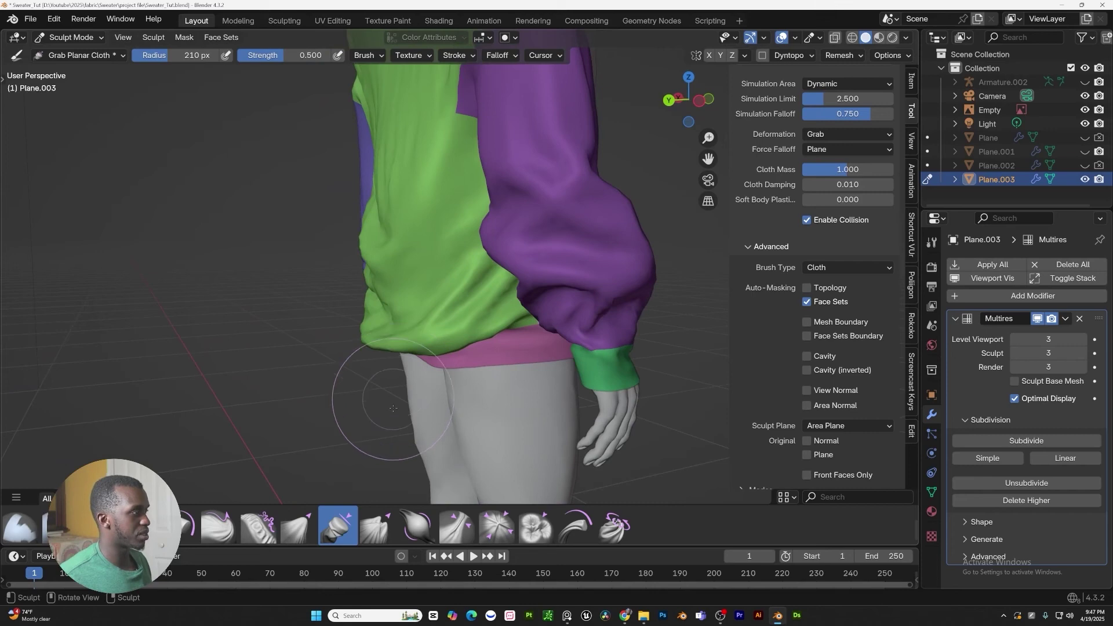
Pull the lower edge of the green back down over the pink hem with Grab Cloth
{"action": "left_click", "coordinate": [299, 528]}
{"action": "mouse_move", "coordinate": [371, 295]}
{"action": "left_mouse_down"}
{"action": "mouse_move", "coordinate": [380, 302]}
{"action": "mouse_move", "coordinate": [368, 322]}
{"action": "left_mouse_up"}
{"action": "middle_click_drag", "start_coordinate": [367, 323], "coordinate": [506, 326]}
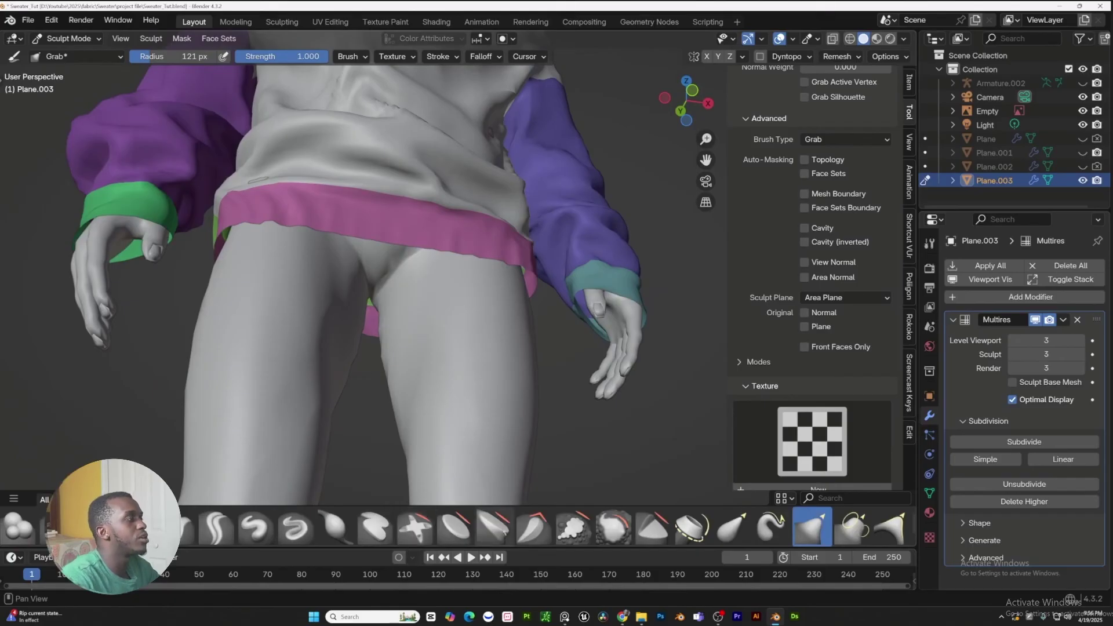
Choose the Boundary brush with Face Sets auto-masking on and try bending the pink hem's edge at a 121 px radius
{"action": "scroll", "coordinate": [582, 538], "scroll_direction": "down", "scroll_amount": 2}
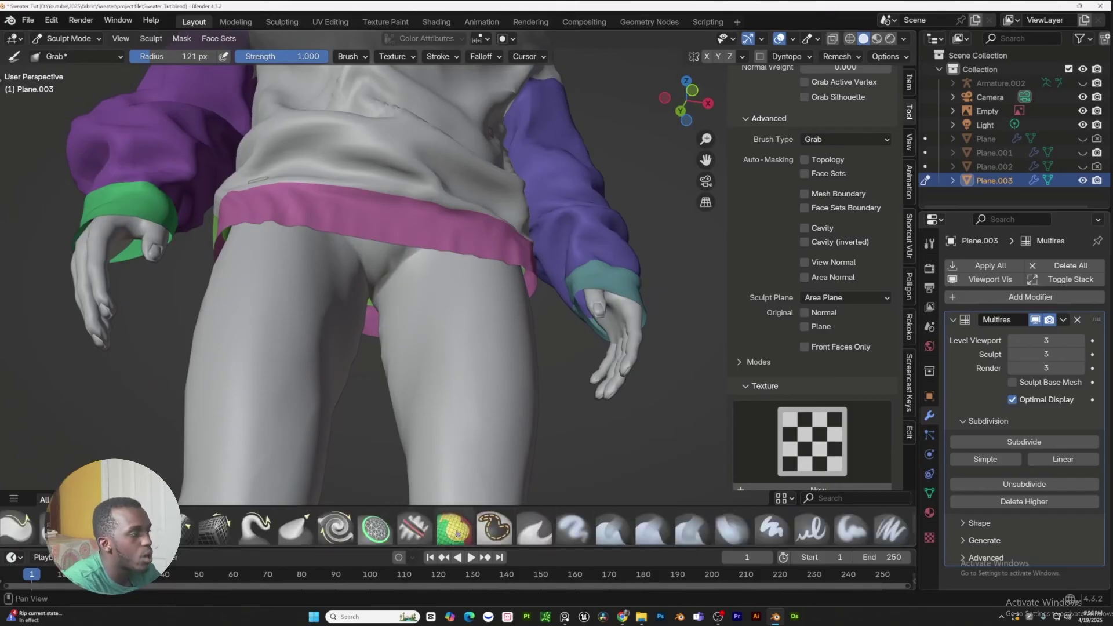
{"action": "scroll", "coordinate": [303, 534], "scroll_direction": "up", "scroll_amount": 2}
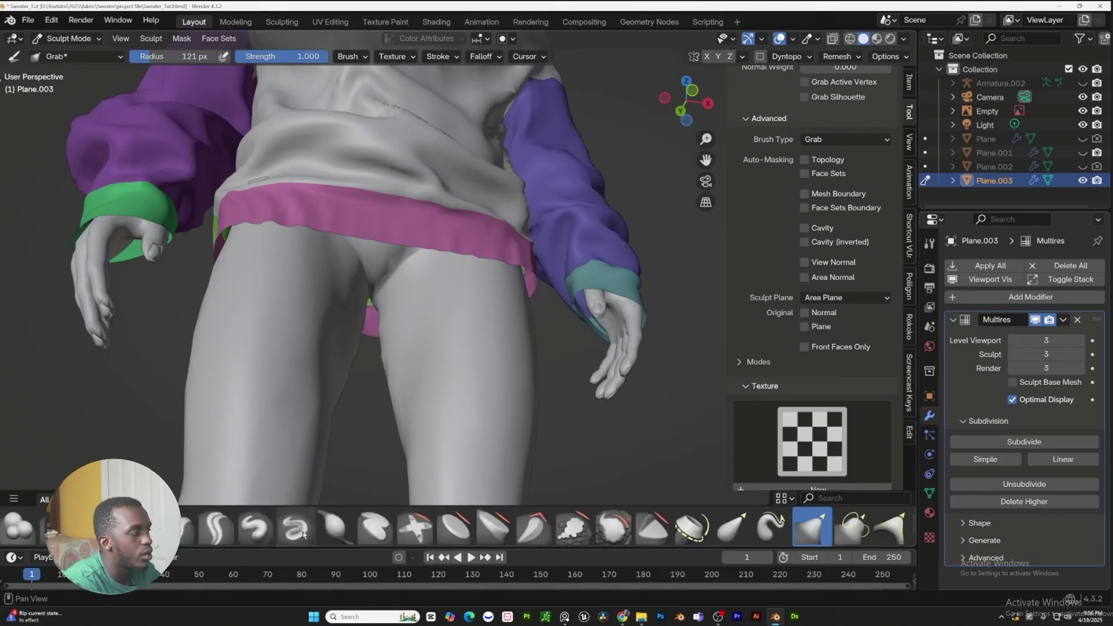
{"action": "left_click", "coordinate": [692, 527]}
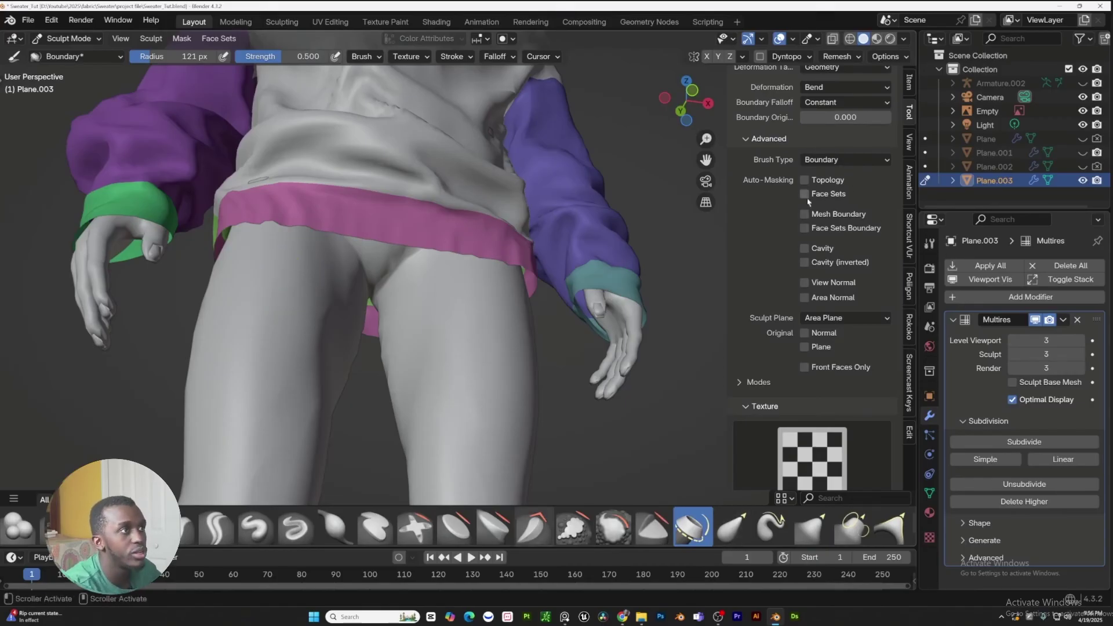
{"action": "scroll", "coordinate": [796, 237], "scroll_direction": "up", "scroll_amount": 6}
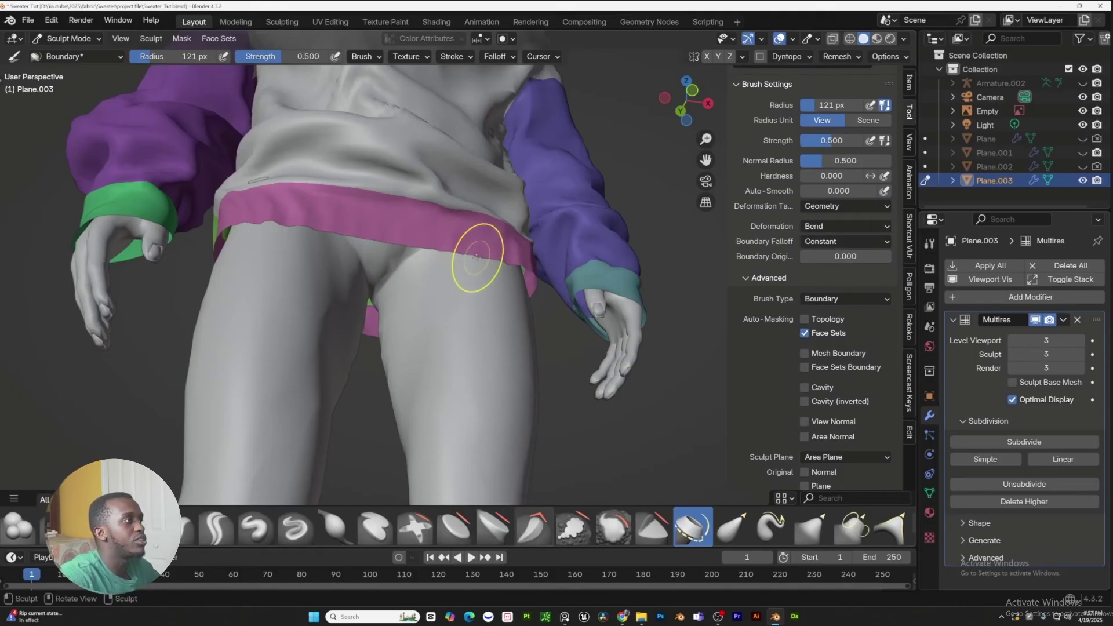
{"action": "mouse_move", "coordinate": [486, 254]}
{"action": "left_mouse_down"}
{"action": "mouse_move", "coordinate": [422, 273]}
{"action": "mouse_move", "coordinate": [400, 229]}
{"action": "left_mouse_up"}
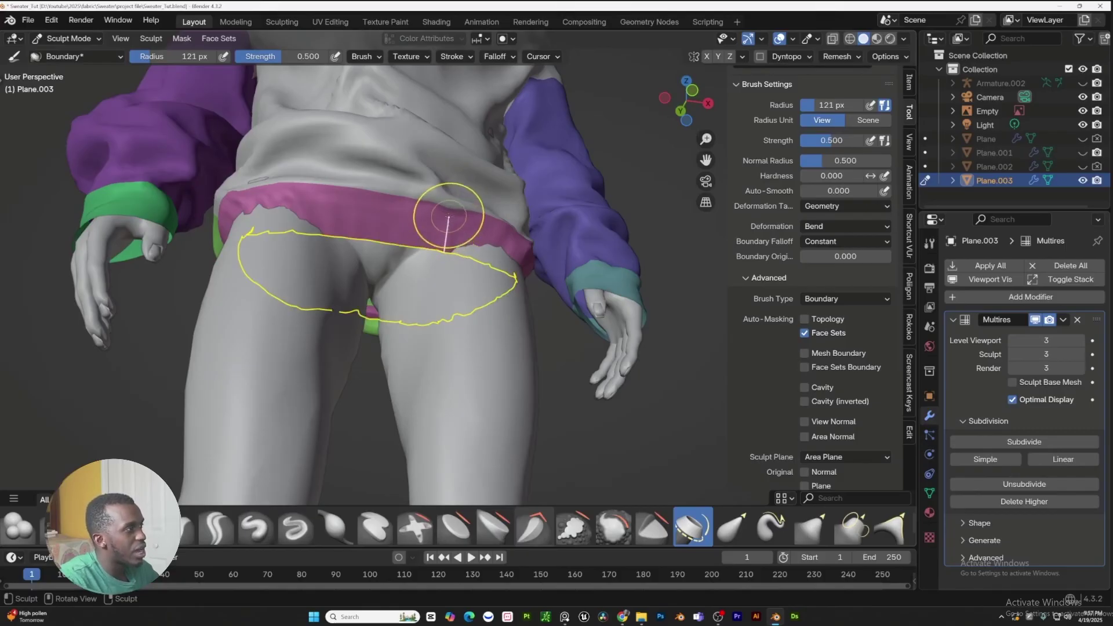
Set the Boundary brush radius to 44 px and bend the pink hem's open edge inward
{"action": "key", "text": "f"}
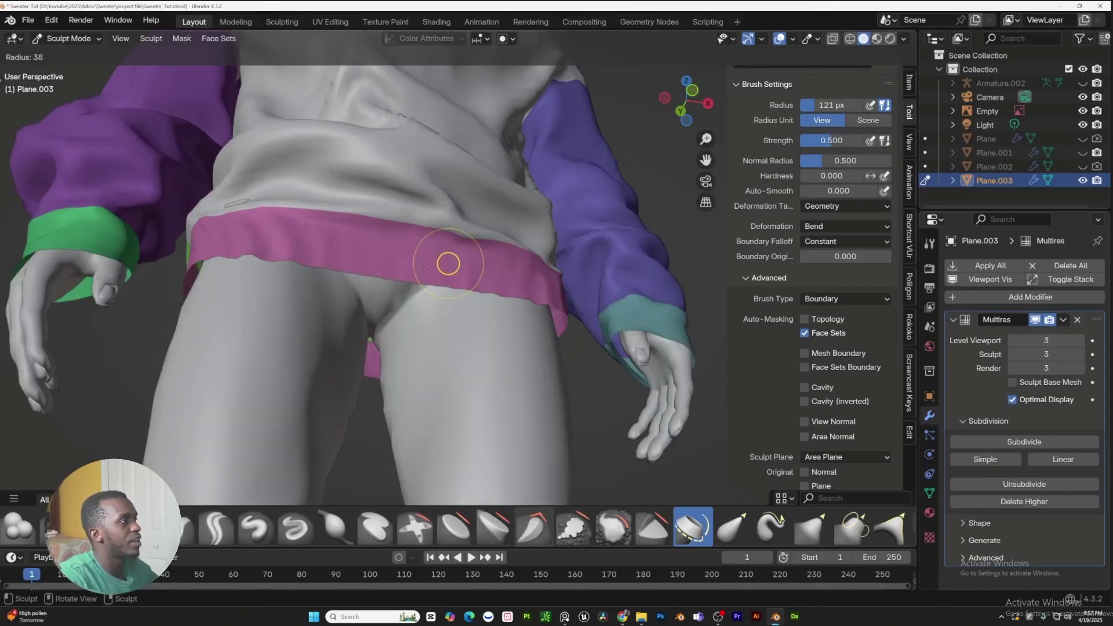
{"action": "left_click", "coordinate": [426, 265]}
{"action": "mouse_move", "coordinate": [433, 265]}
{"action": "left_mouse_down"}
{"action": "mouse_move", "coordinate": [439, 289]}
{"action": "mouse_move", "coordinate": [420, 273]}
{"action": "mouse_move", "coordinate": [446, 313]}
{"action": "left_mouse_up"}
{"action": "scroll", "coordinate": [432, 280], "scroll_direction": "up", "scroll_amount": 3}
{"action": "scroll", "coordinate": [432, 281], "scroll_direction": "up", "scroll_amount": 4}
{"action": "scroll", "coordinate": [435, 294], "scroll_direction": "down", "scroll_amount": 5}
Bend the open edge of the green cuff inward around the wrist with the Boundary brush
{"action": "mouse_move", "coordinate": [435, 293]}
{"action": "middle_mouse_down"}
{"action": "mouse_move", "coordinate": [344, 176]}
{"action": "mouse_move", "coordinate": [447, 219]}
{"action": "middle_mouse_up"}
{"action": "scroll", "coordinate": [352, 276], "scroll_direction": "up", "scroll_amount": 4}
{"action": "scroll", "coordinate": [352, 277], "scroll_direction": "up", "scroll_amount": 3}
{"action": "middle_click_drag", "start_coordinate": [410, 331], "coordinate": [440, 174]}
{"action": "scroll", "coordinate": [442, 207], "scroll_direction": "up", "scroll_amount": 3}
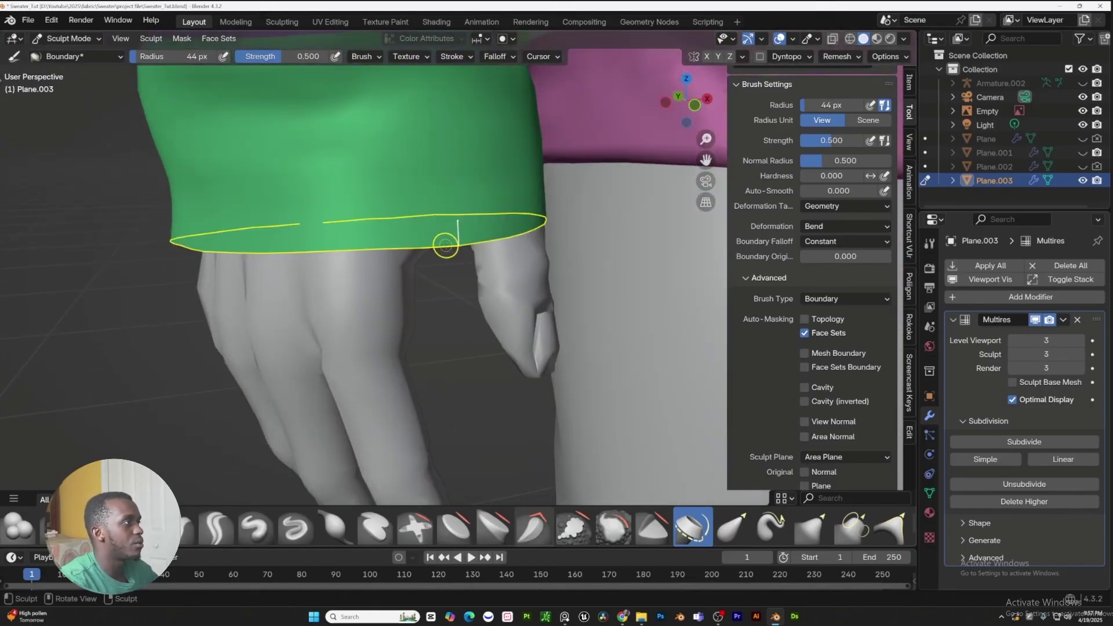
{"action": "left_click_drag", "start_coordinate": [440, 232], "coordinate": [439, 327]}
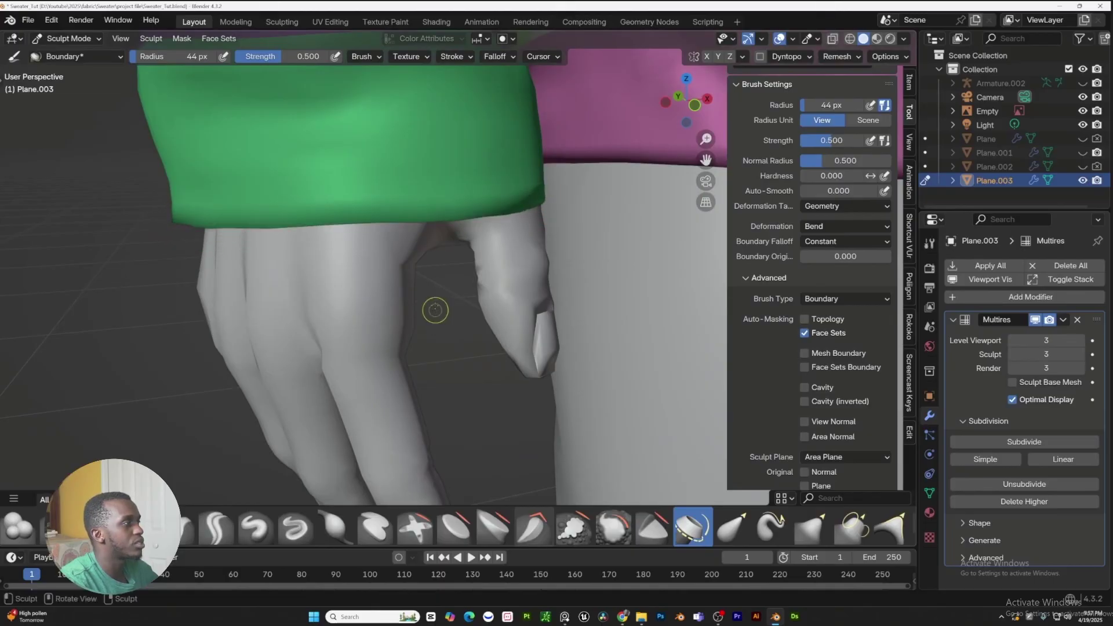
Bend the yellow collar's open edge inward around the neck with the Boundary brush
{"action": "scroll", "coordinate": [435, 310], "scroll_direction": "down", "scroll_amount": 5}
{"action": "middle_click_drag", "start_coordinate": [435, 310], "coordinate": [419, 229]}
{"action": "scroll", "coordinate": [464, 272], "scroll_direction": "down", "scroll_amount": 4}
{"action": "middle_click_drag", "start_coordinate": [516, 278], "coordinate": [432, 310], "text": "shift"}
{"action": "scroll", "coordinate": [441, 302], "scroll_direction": "up", "scroll_amount": 3}
{"action": "middle_click_drag", "start_coordinate": [481, 226], "coordinate": [465, 308], "text": "shift"}
{"action": "scroll", "coordinate": [464, 308], "scroll_direction": "up", "scroll_amount": 4}
{"action": "middle_click_drag", "start_coordinate": [450, 276], "coordinate": [480, 274]}
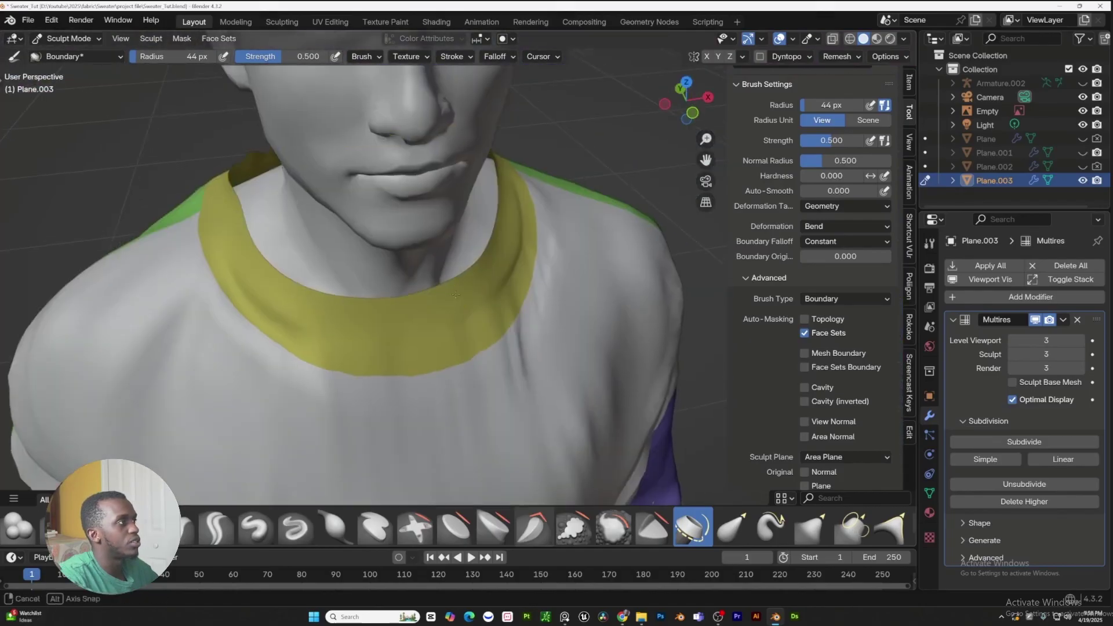
{"action": "left_click_drag", "start_coordinate": [477, 210], "coordinate": [475, 218]}
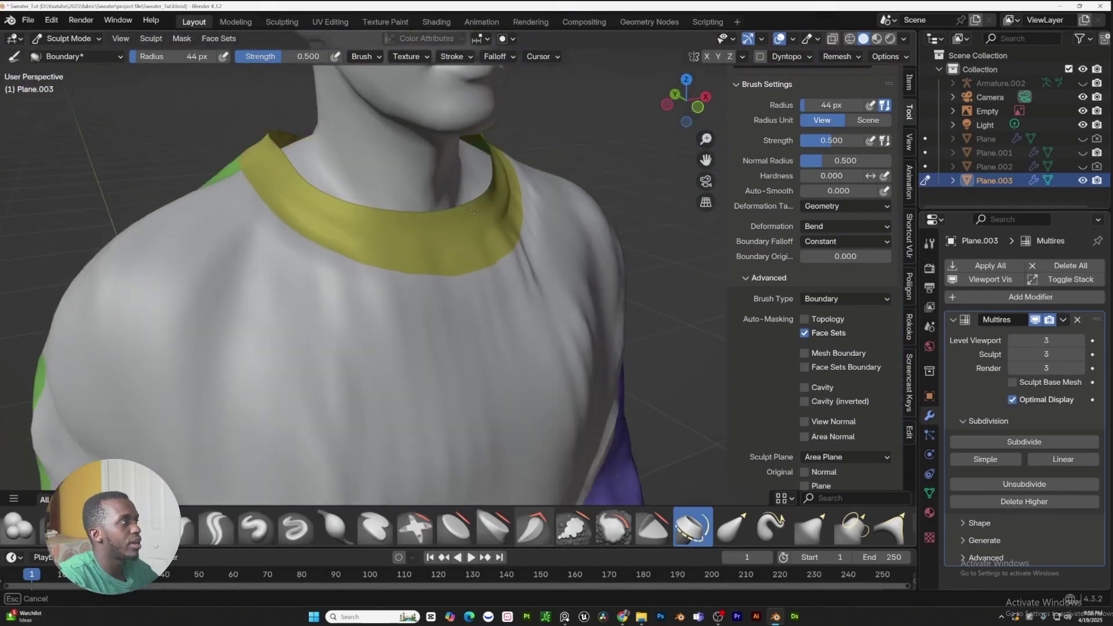
Switch the sweater from Sculpt Mode to Edit Mode
{"action": "scroll", "coordinate": [469, 199], "scroll_direction": "down", "scroll_amount": 5}
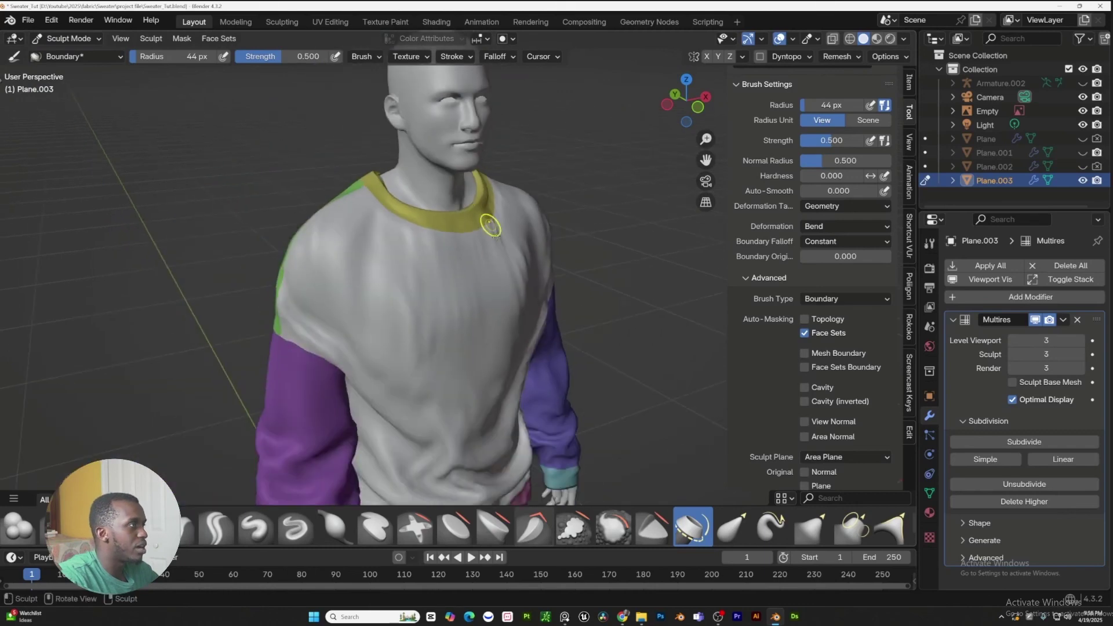
{"action": "middle_click_drag", "start_coordinate": [488, 236], "coordinate": [443, 240]}
{"action": "key", "text": "ctrl+Tab"}
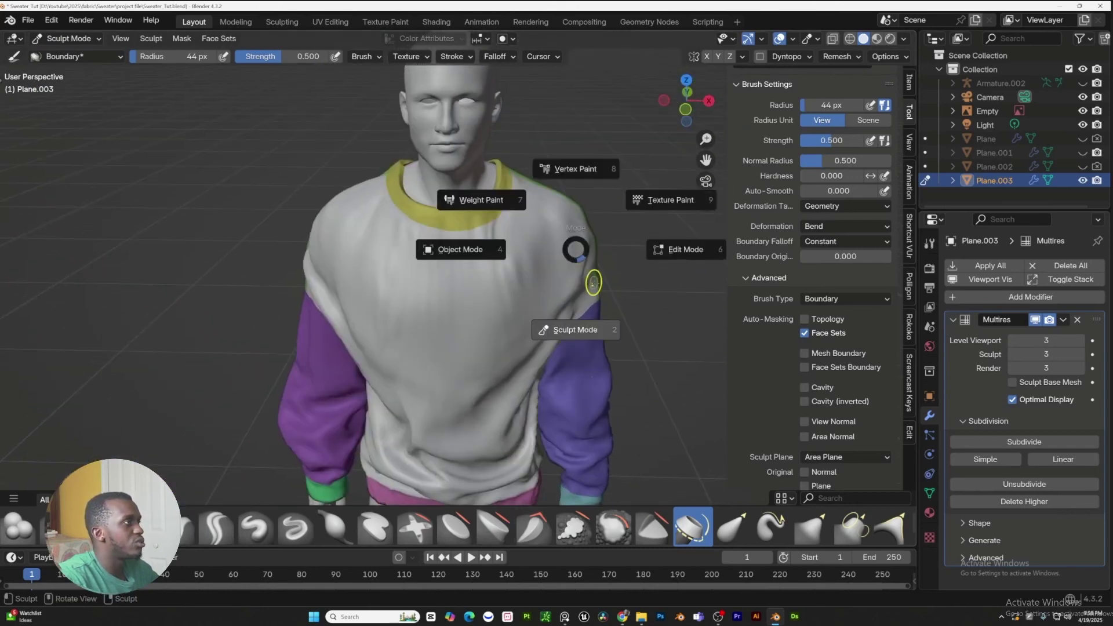
{"action": "left_click", "coordinate": [738, 245]}
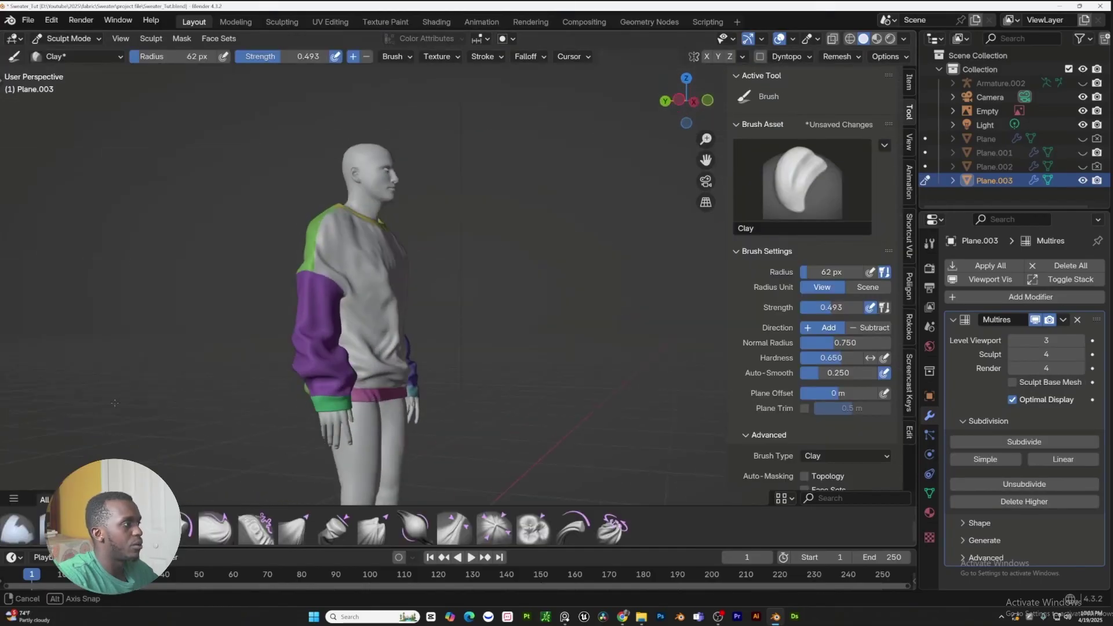
Set the Grab brush radius to 206 px and reshape the teal cuff's edge near the fingers
{"action": "middle_click_drag", "start_coordinate": [243, 475], "coordinate": [303, 474]}
{"action": "scroll", "coordinate": [306, 474], "scroll_direction": "up", "scroll_amount": 3}
{"action": "scroll", "coordinate": [404, 322], "scroll_direction": "up", "scroll_amount": 5}
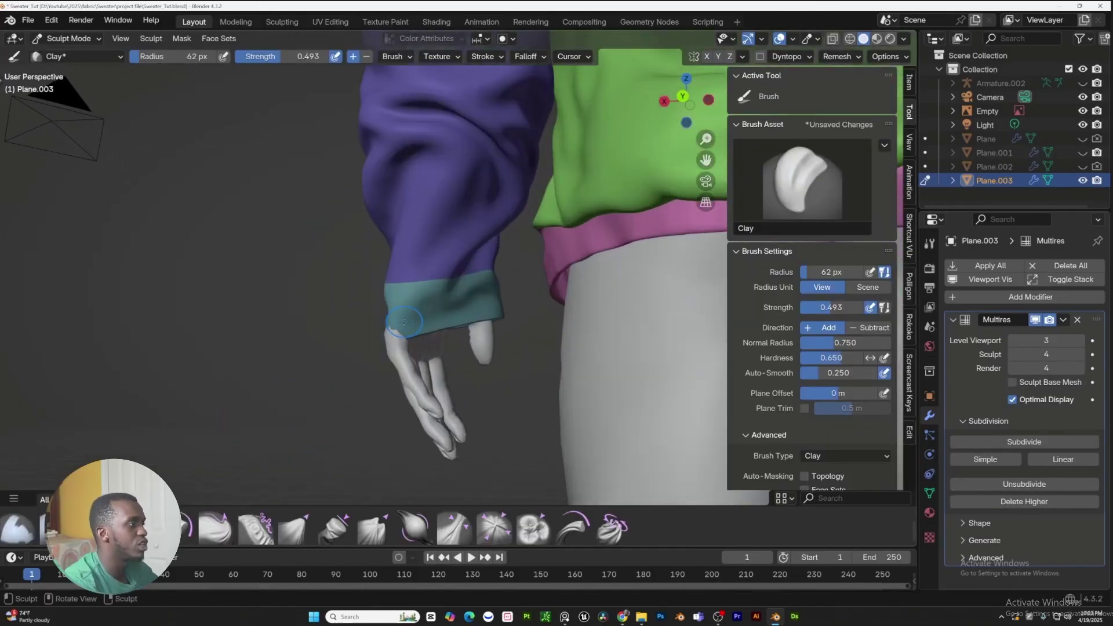
{"action": "key", "text": "g"}
{"action": "key", "text": "f"}
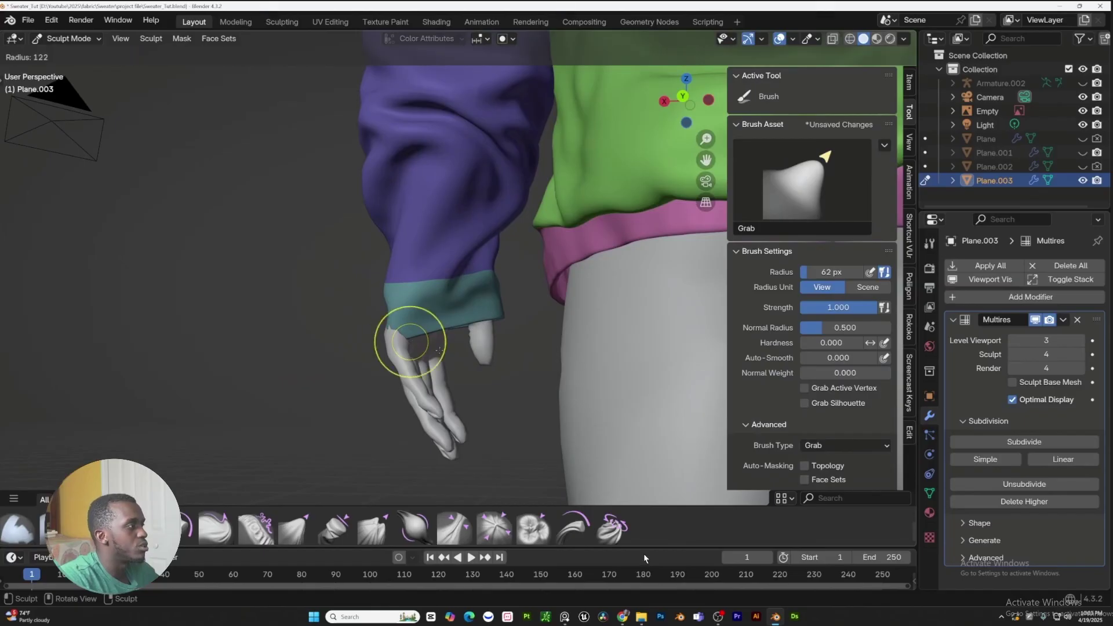
{"action": "left_click", "coordinate": [452, 354]}
{"action": "left_click_drag", "start_coordinate": [388, 330], "coordinate": [394, 334]}
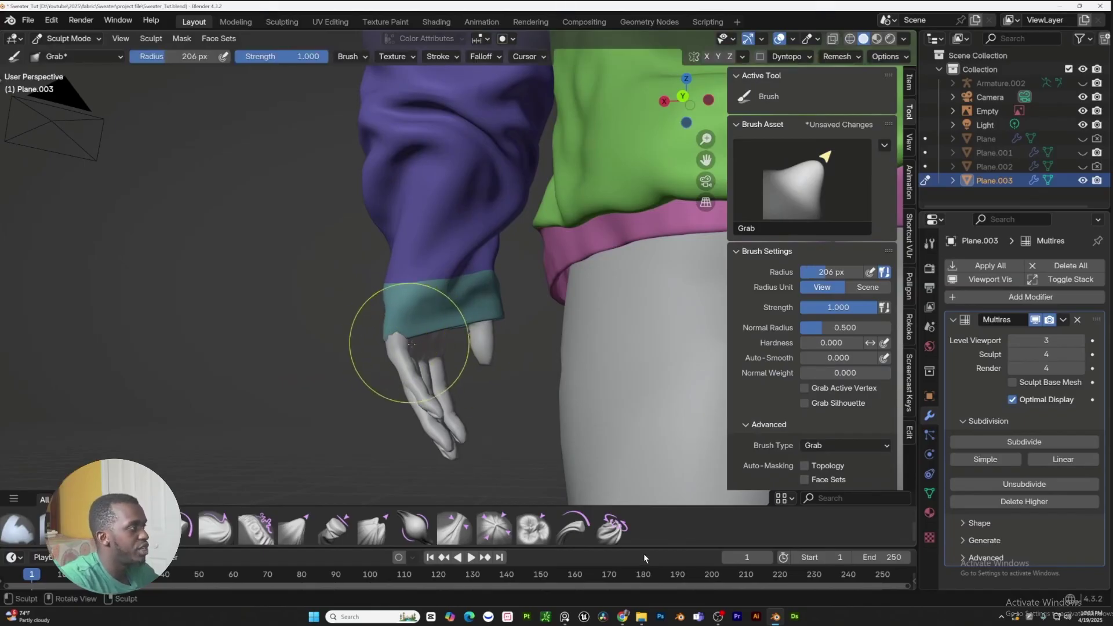
Adjust the inner side of the teal cuff around the wrist with the Grab brush
{"action": "mouse_move", "coordinate": [431, 343]}
{"action": "middle_mouse_down"}
{"action": "mouse_move", "coordinate": [404, 340]}
{"action": "mouse_move", "coordinate": [406, 326]}
{"action": "mouse_move", "coordinate": [439, 329]}
{"action": "middle_mouse_up"}
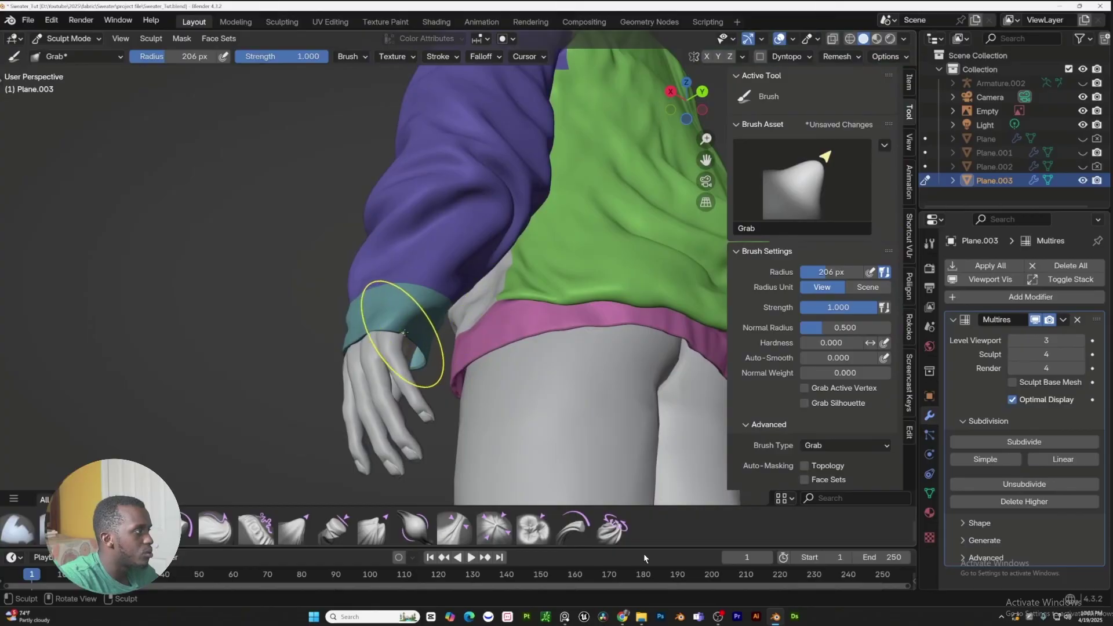
{"action": "left_click_drag", "start_coordinate": [411, 334], "coordinate": [407, 333]}
{"action": "mouse_move", "coordinate": [407, 334]}
{"action": "middle_mouse_down"}
{"action": "mouse_move", "coordinate": [516, 342]}
{"action": "mouse_move", "coordinate": [457, 347]}
{"action": "mouse_move", "coordinate": [471, 325]}
{"action": "middle_mouse_up"}
{"action": "scroll", "coordinate": [452, 346], "scroll_direction": "down", "scroll_amount": 8}
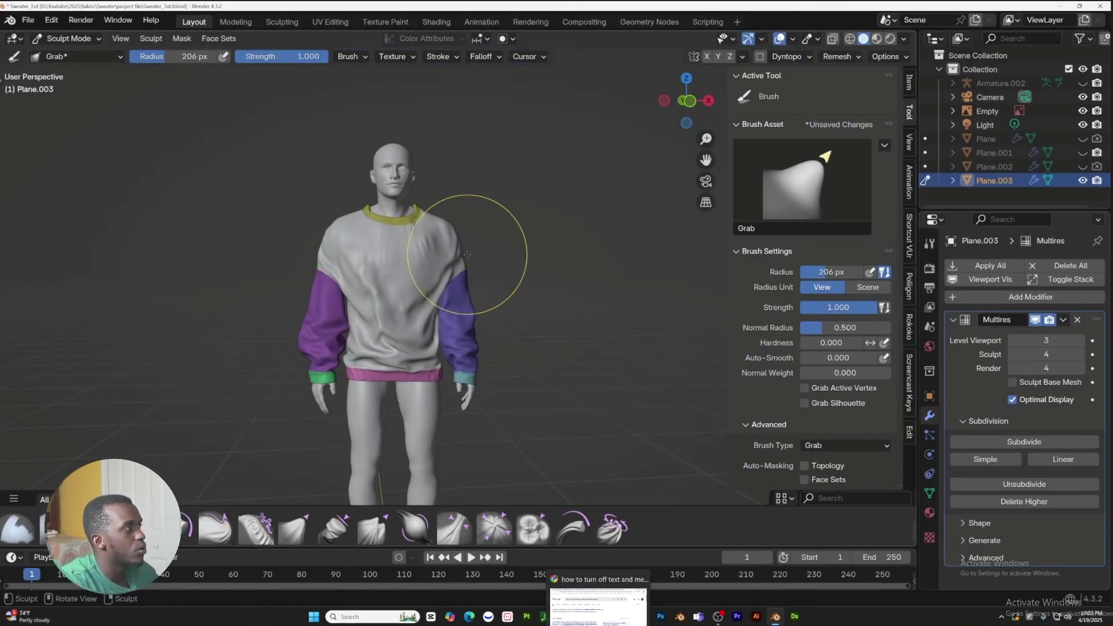
Return to Object Mode, isolate the sweater in local view and inspect it from the side
{"action": "key", "text": "ctrl+Tab"}
{"action": "left_click", "coordinate": [361, 264]}
{"action": "key", "text": "slash"}
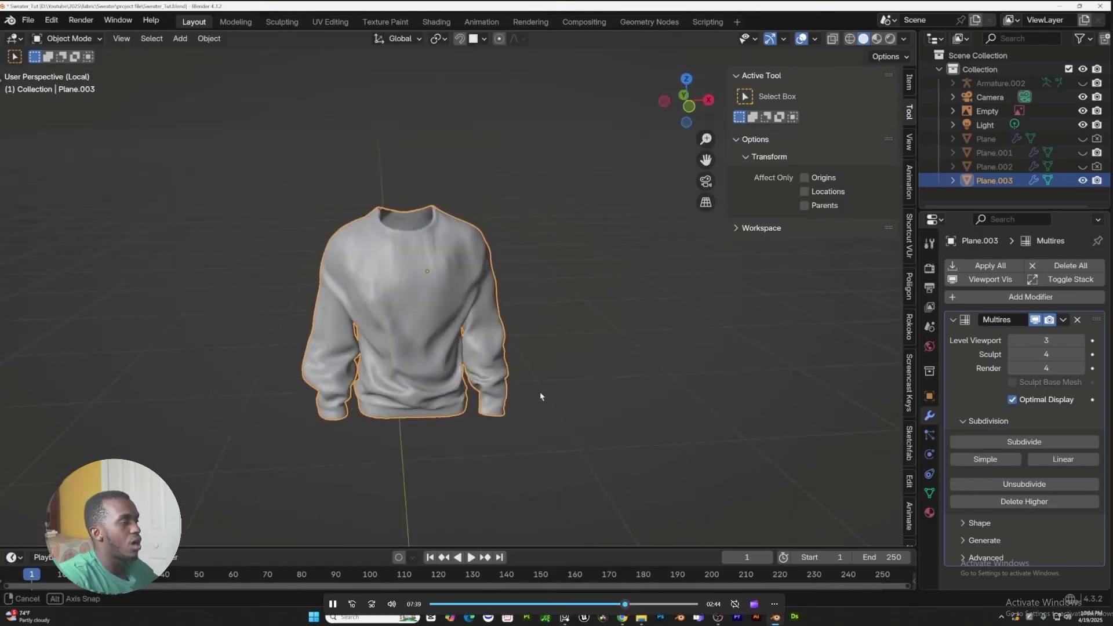
{"action": "middle_click_drag", "start_coordinate": [541, 393], "coordinate": [390, 398]}
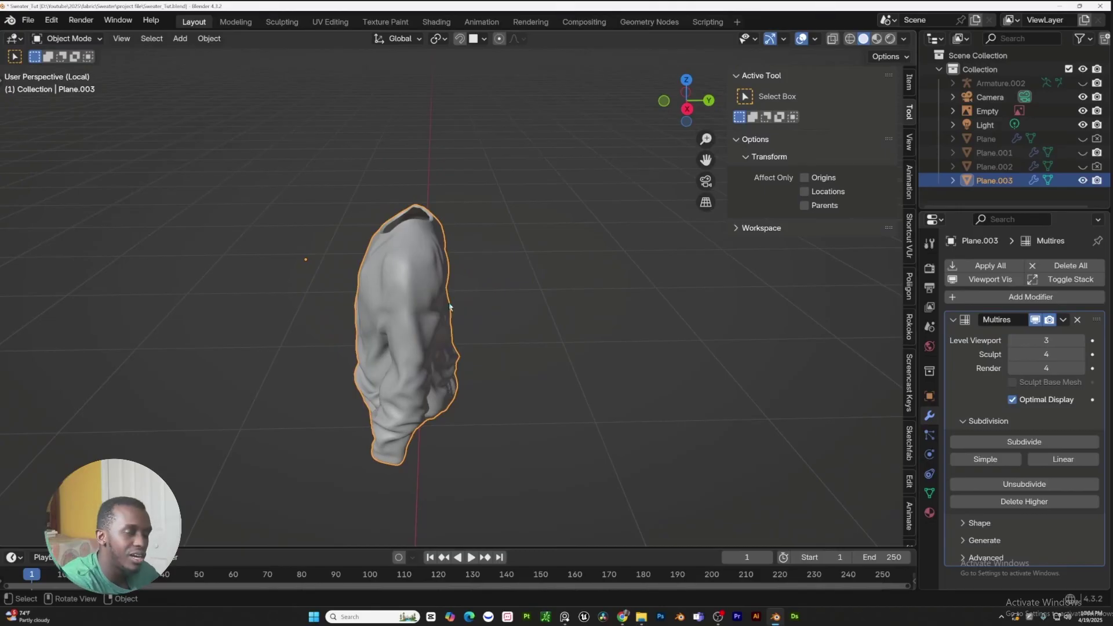